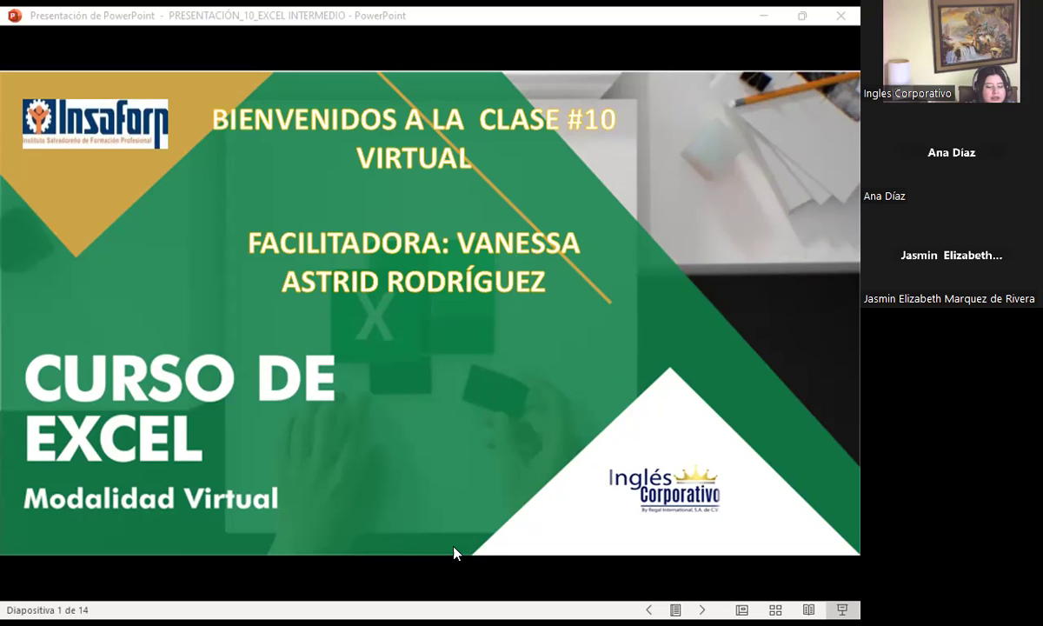
# Step: Switch to Firefox and open the 'Curso | FCO-EXCEL2' course outline tab
pyautogui.hotkey('alt', 'Tab')
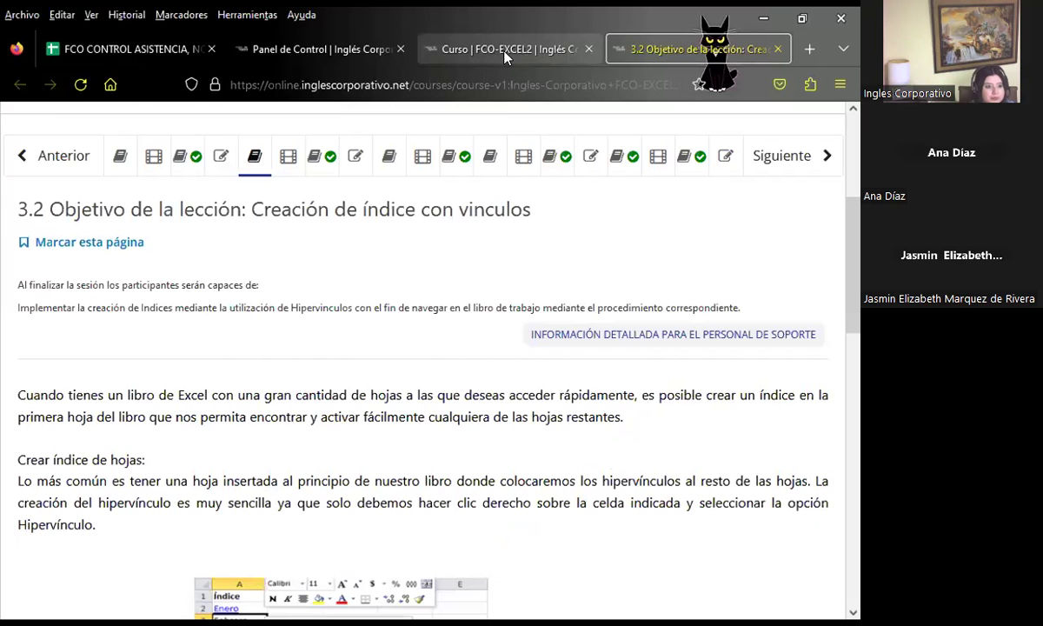
pyautogui.click(504, 52)
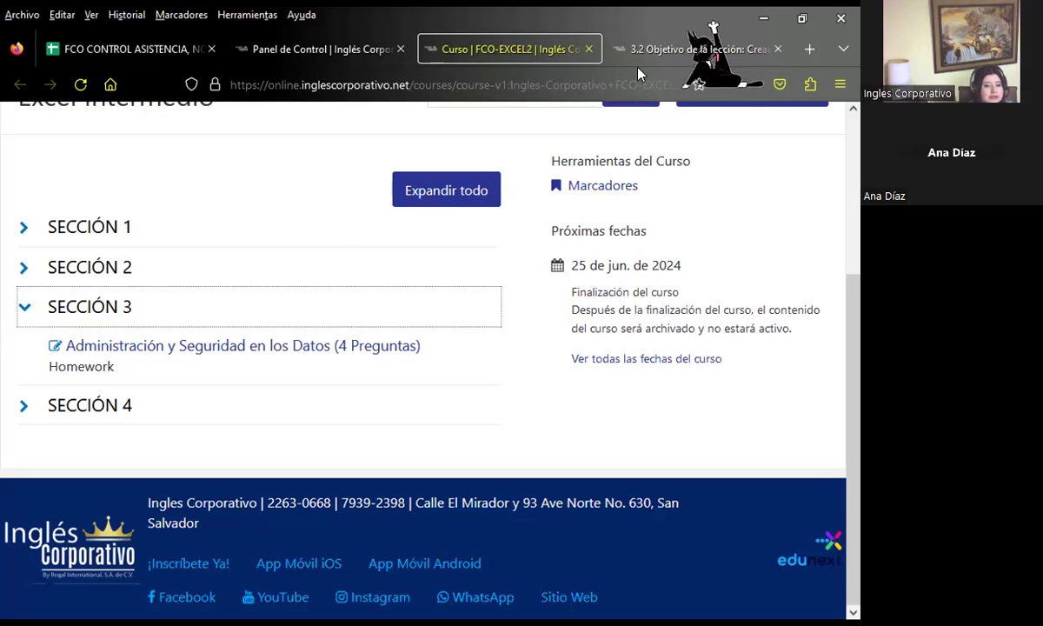
# Step: From the lesson 3.2 objectives page, open the 'Foro de discusión y preguntas clase #12' forum
pyautogui.hotkey('ctrl', 'Tab')
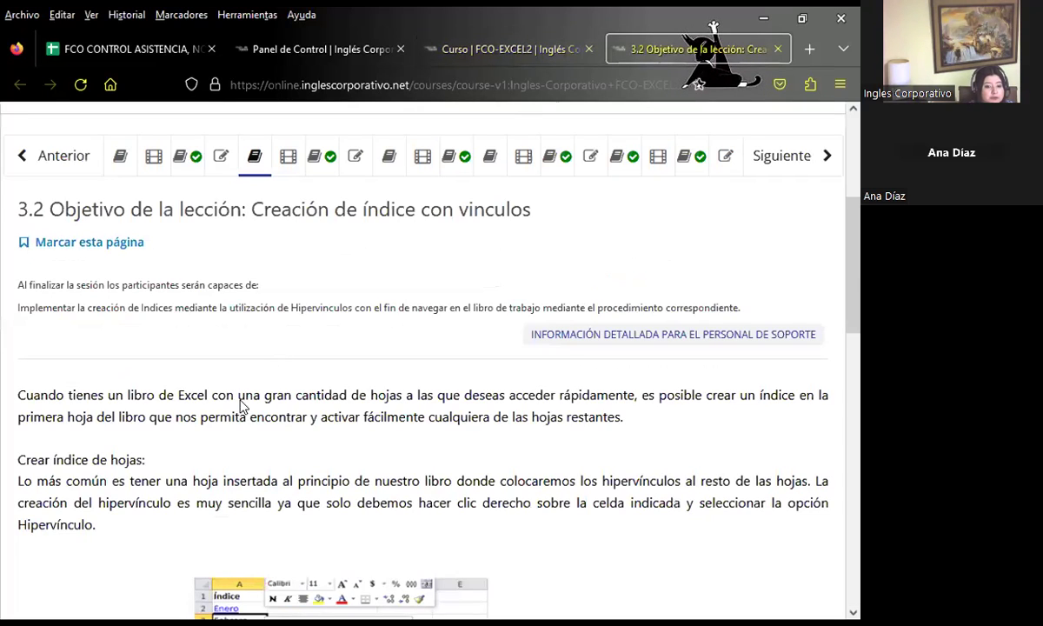
pyautogui.click(318, 158)
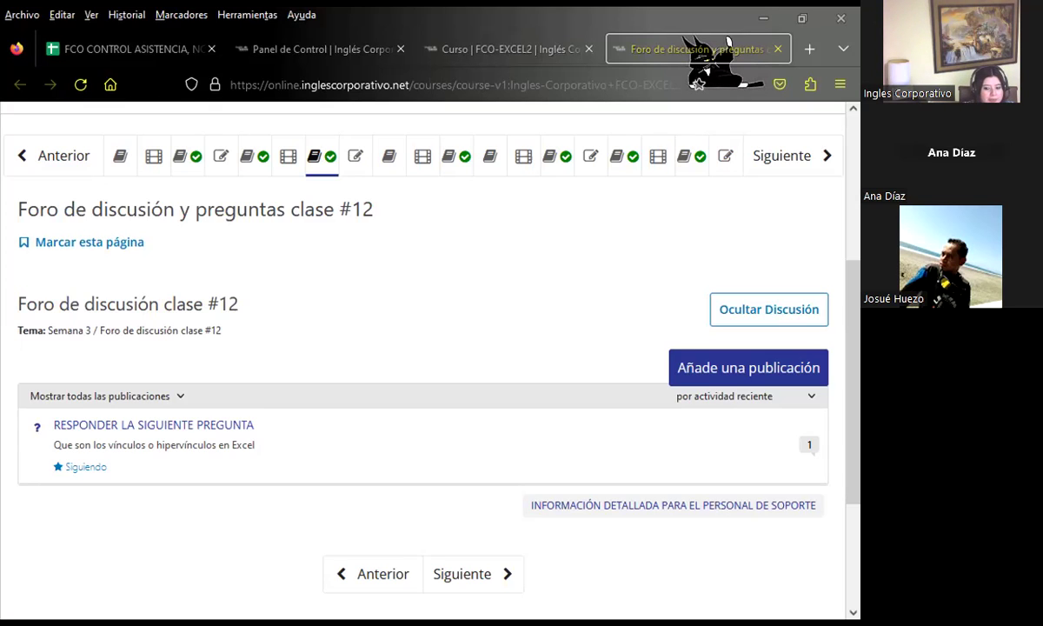
# Step: Switch back to the PRESENTACIÓN_10_EXCEL INTERMEDIO deck on the Agenda slide, 3 of 14
pyautogui.hotkey('alt', 'Tab')
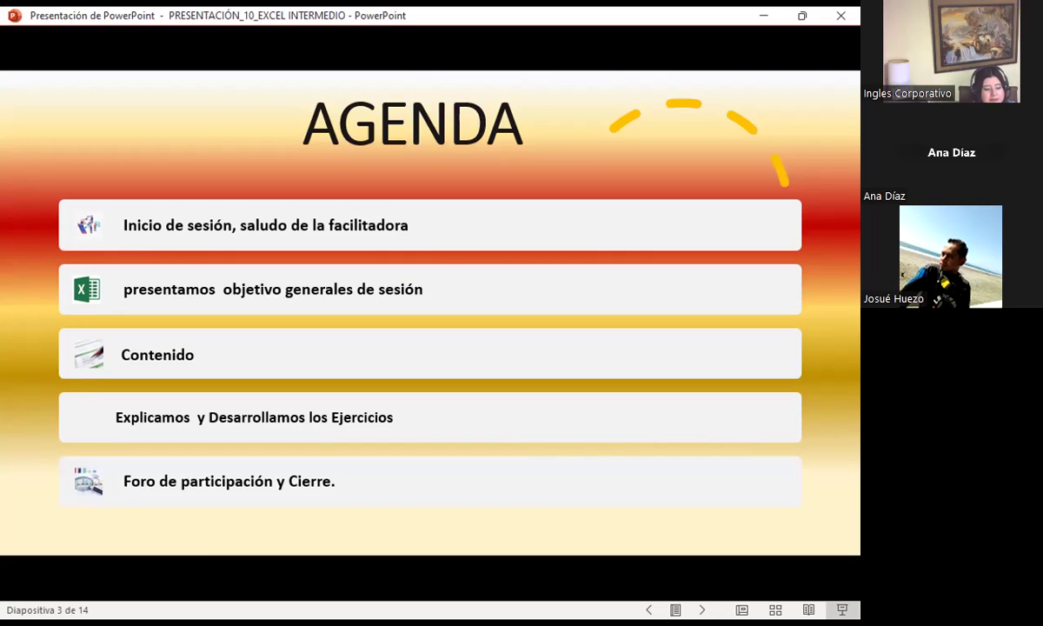
# Step: Advance to slide 4, the objective on using hyperlinks to navigate the workbook
pyautogui.press('Right')
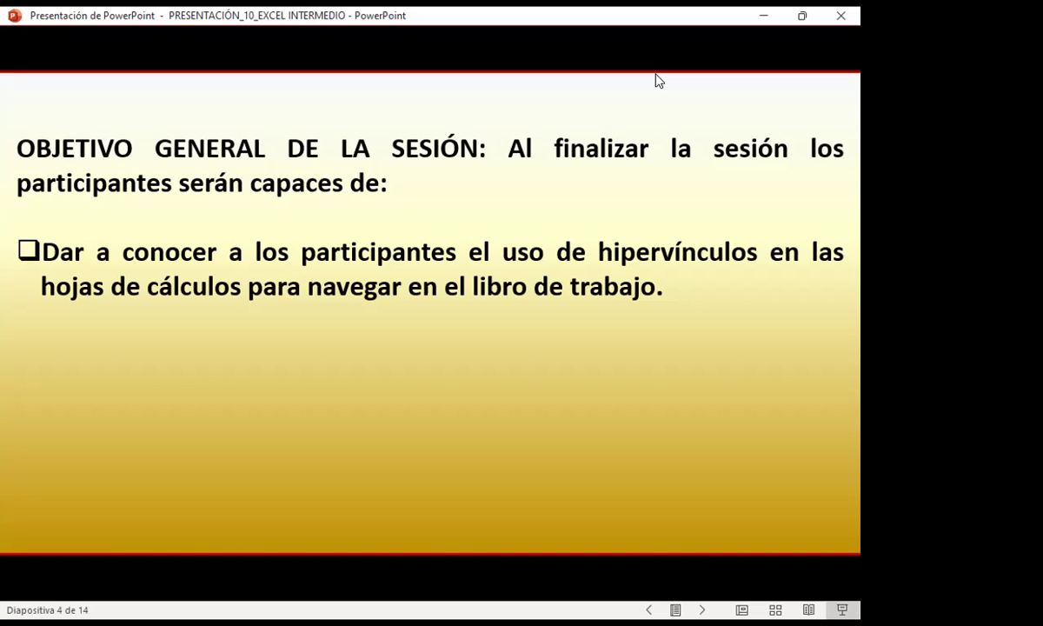
# Step: Advance to slide 5, the HIPERVÍNCULO function definition
pyautogui.click(658, 80)
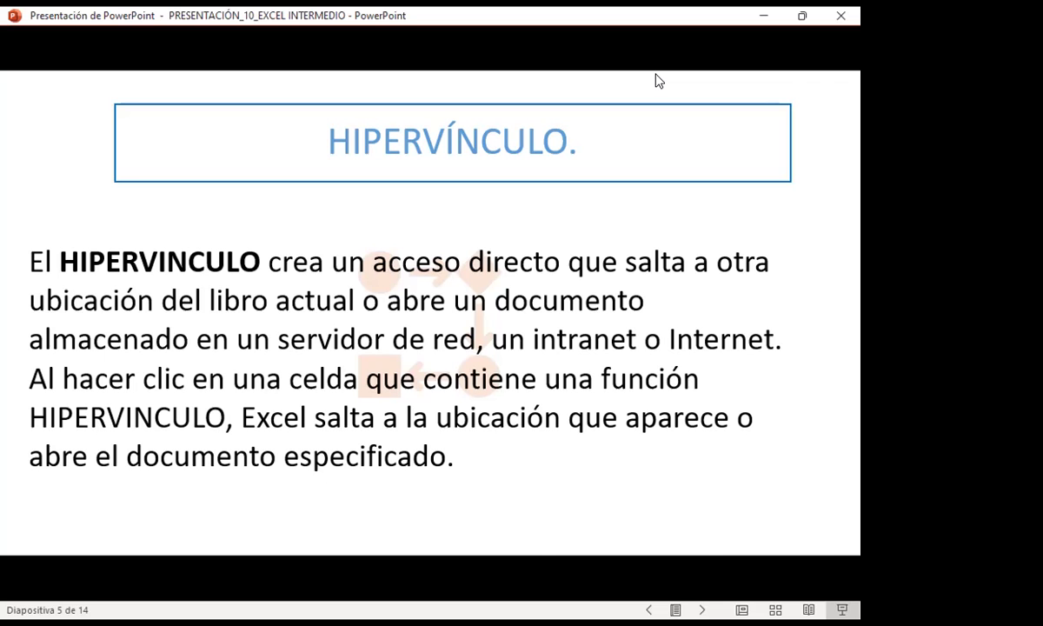
# Step: Advance past the HIPERVÍNCULO slide toward the slide on linking existing documents
pyautogui.click(658, 80)
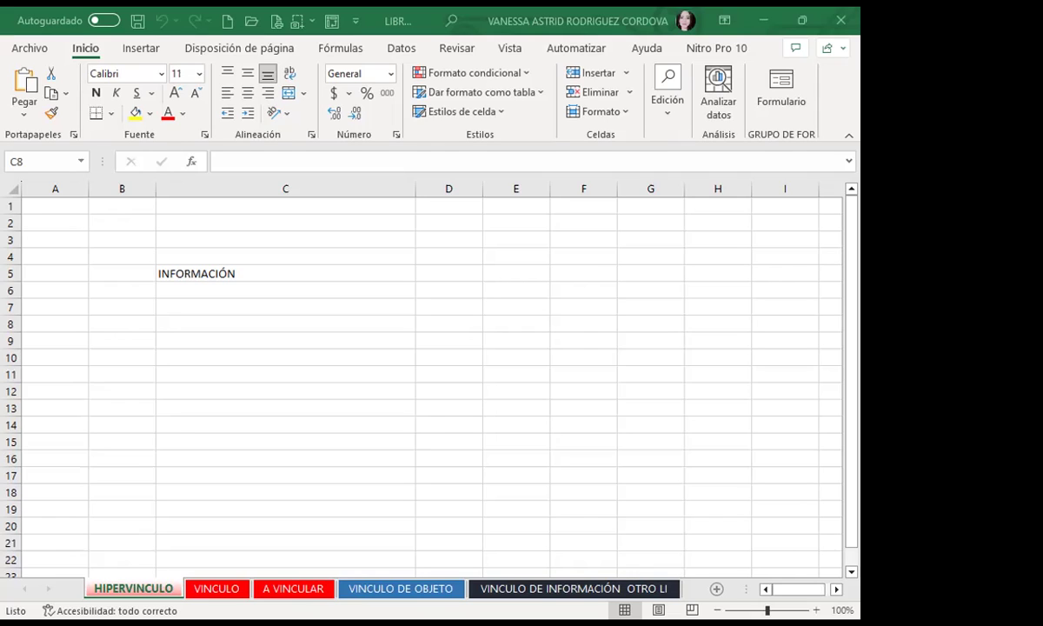
# Step: Select the INFORMACIÓN cell C5 on the HIPERVINCULO sheet and show the Insertar ribbon
pyautogui.click(264, 272)
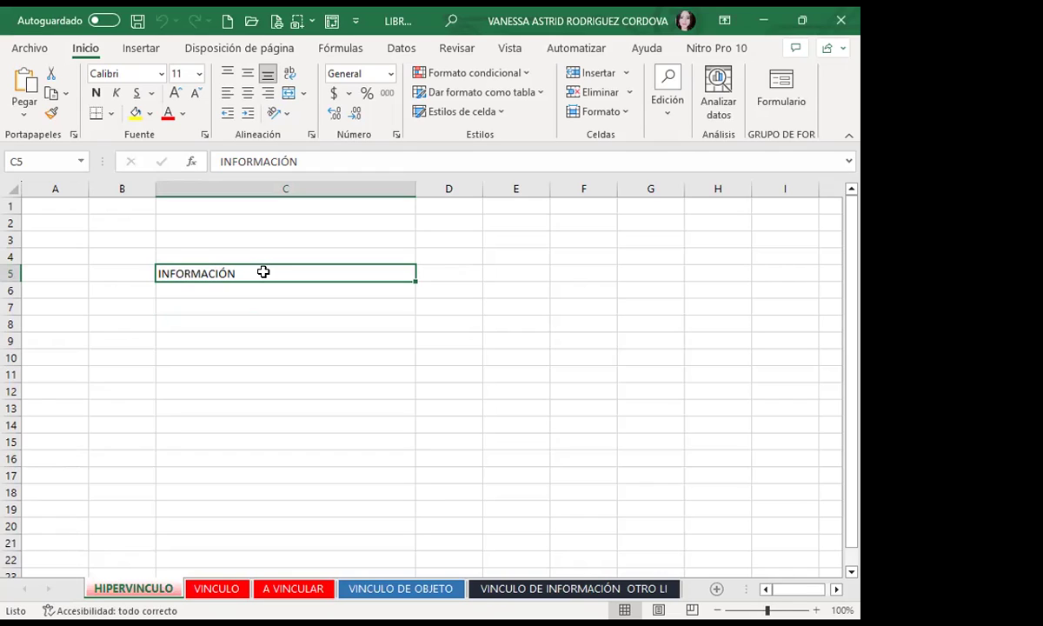
pyautogui.click(258, 294)
pyautogui.click(250, 313)
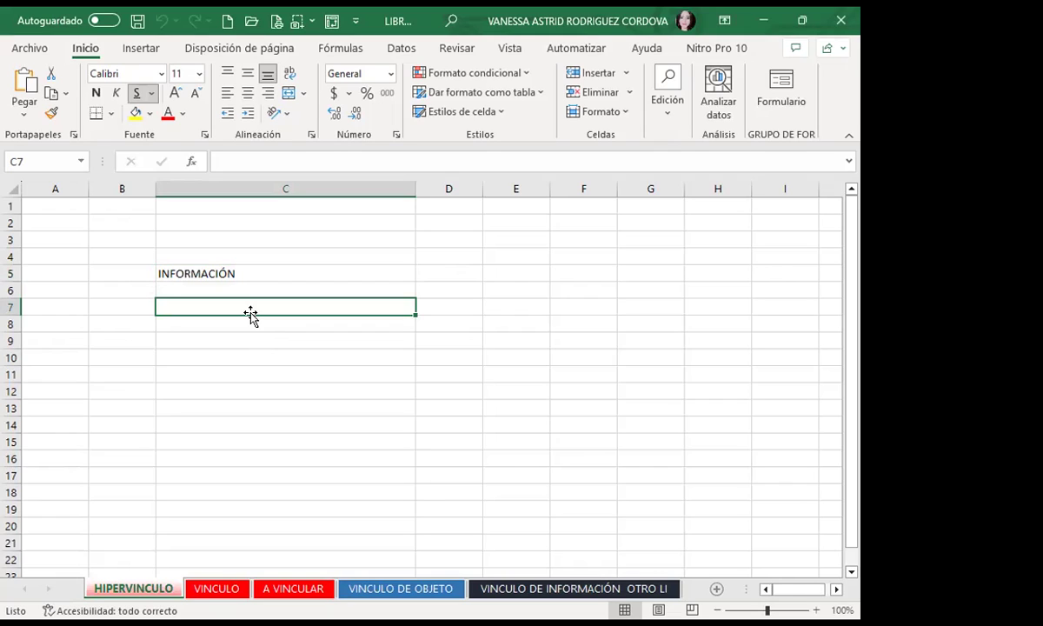
pyautogui.click(256, 270)
pyautogui.click(203, 303)
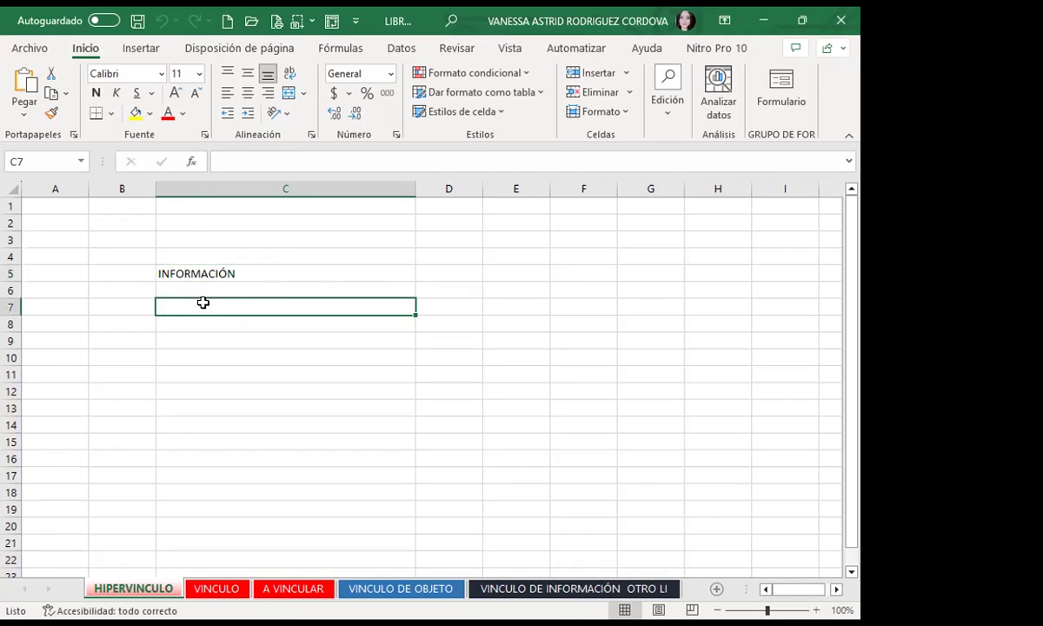
pyautogui.click(209, 271)
pyautogui.moveTo(174, 341); pyautogui.dragTo(184, 275)
pyautogui.click(193, 269)
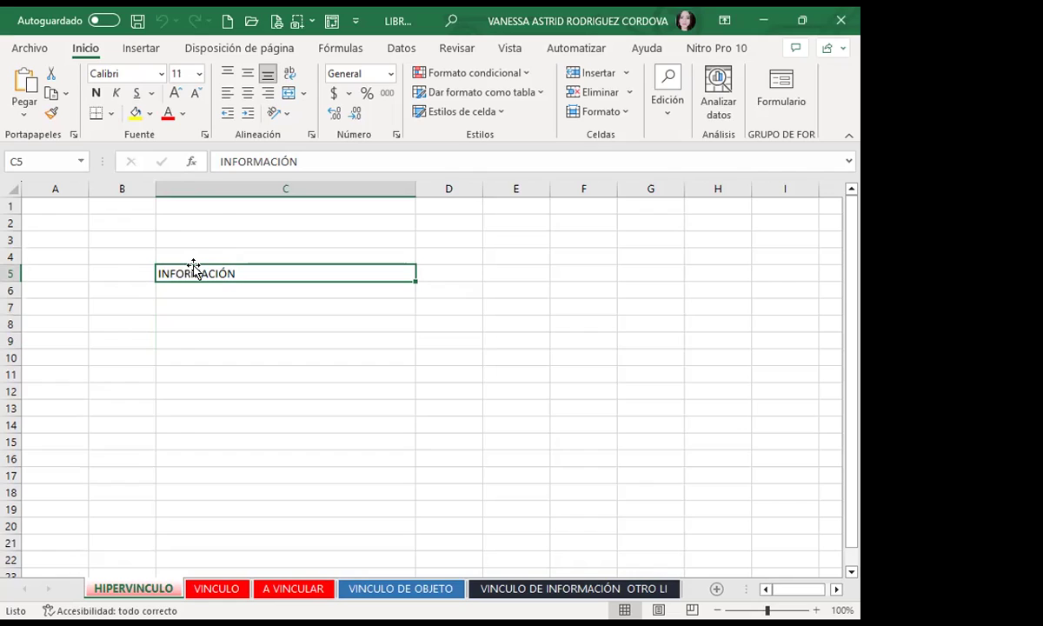
pyautogui.click(206, 308)
pyautogui.click(203, 273)
pyautogui.click(135, 48)
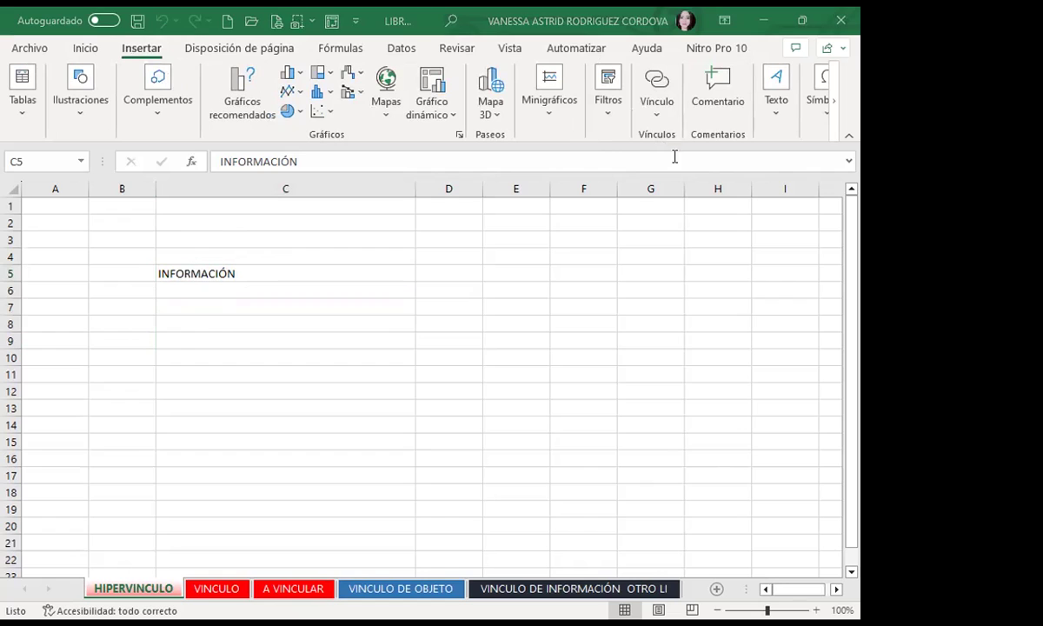
pyautogui.click(656, 106)
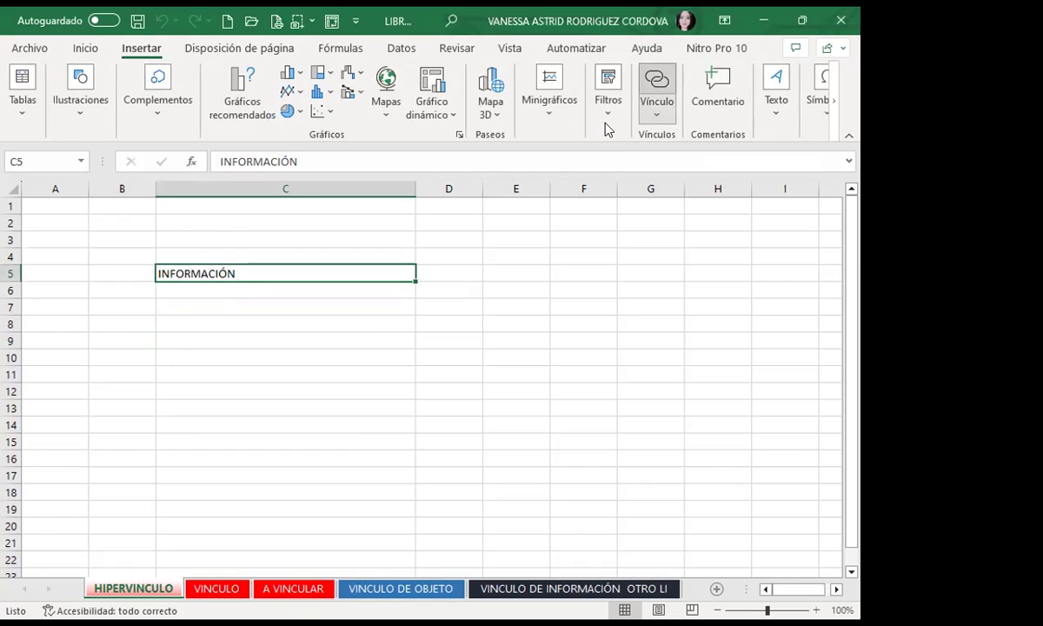
pyautogui.click(658, 79)
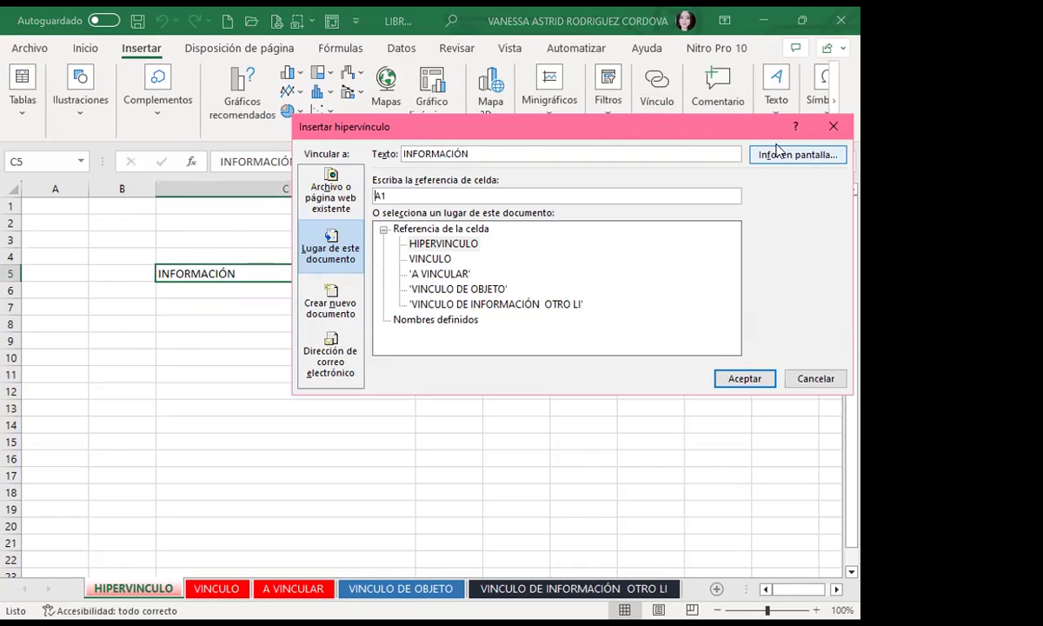
pyautogui.click(328, 191)
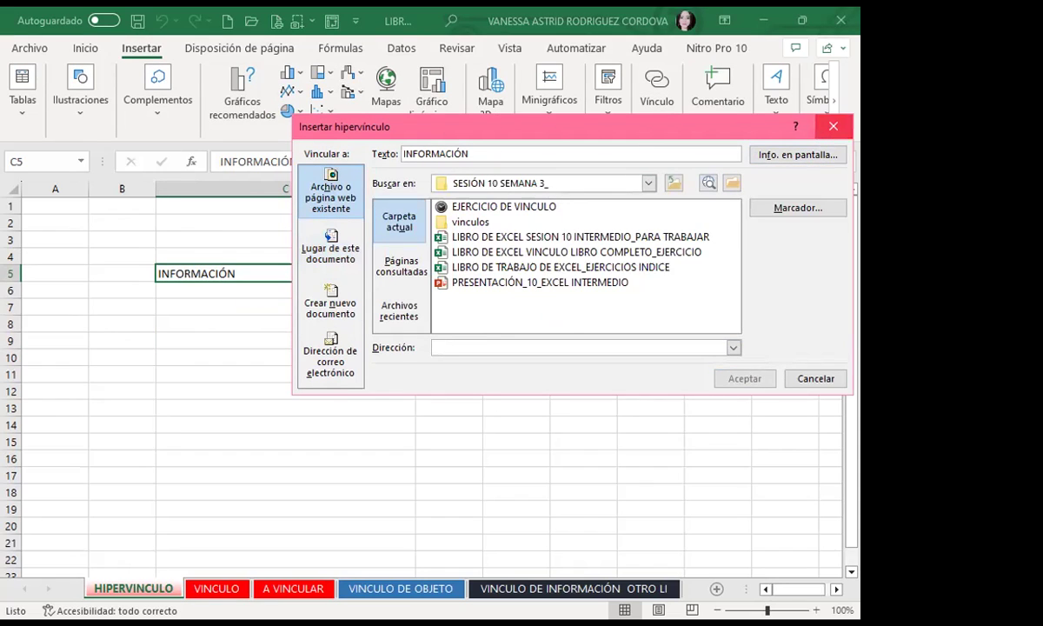
pyautogui.click(833, 126)
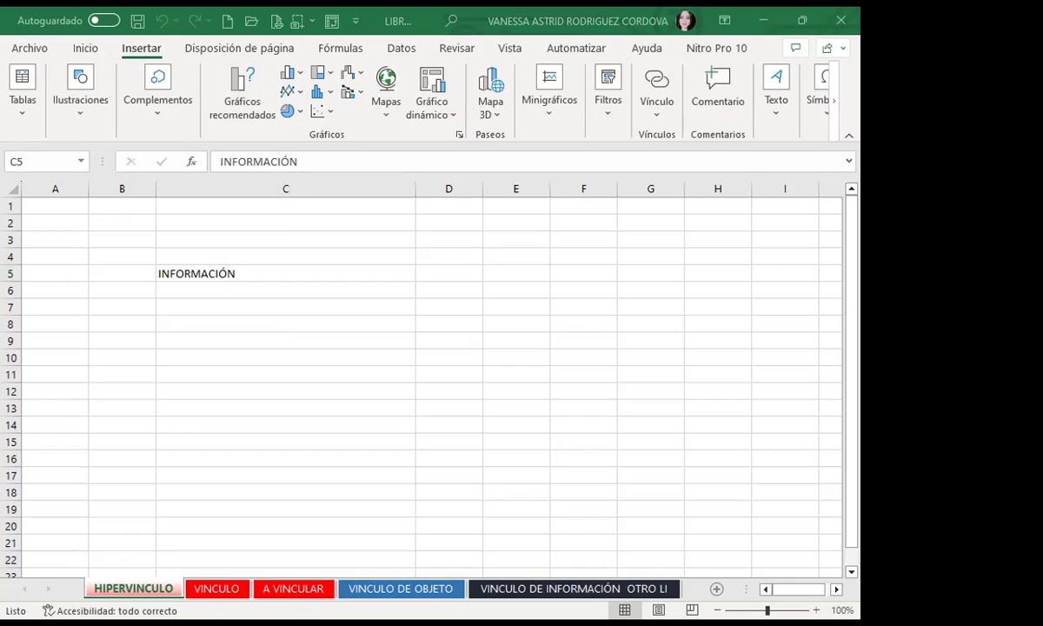
pyautogui.click(662, 91)
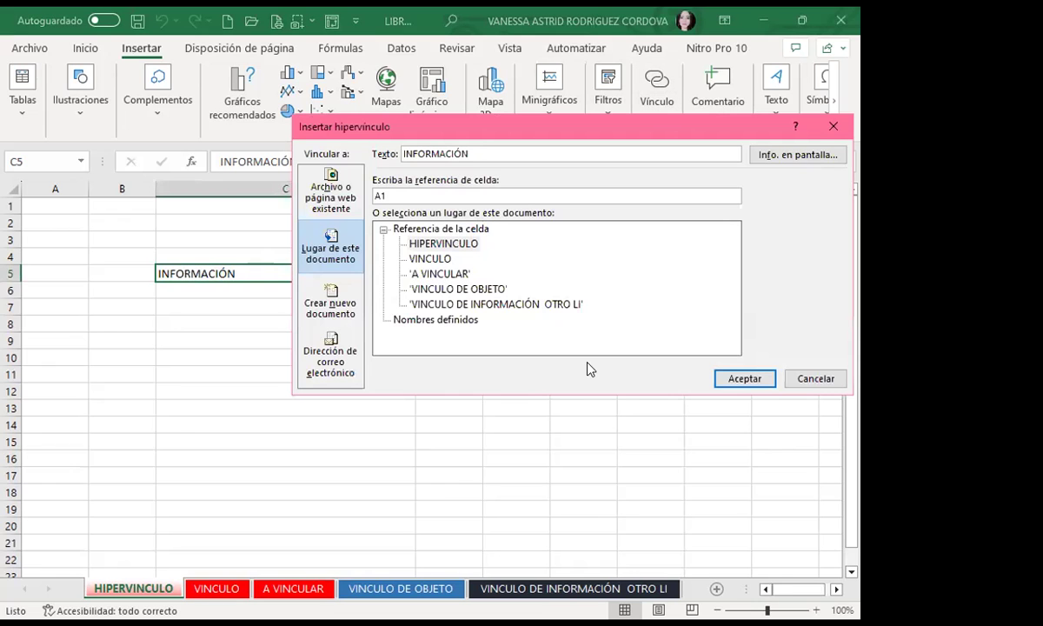
pyautogui.click(331, 200)
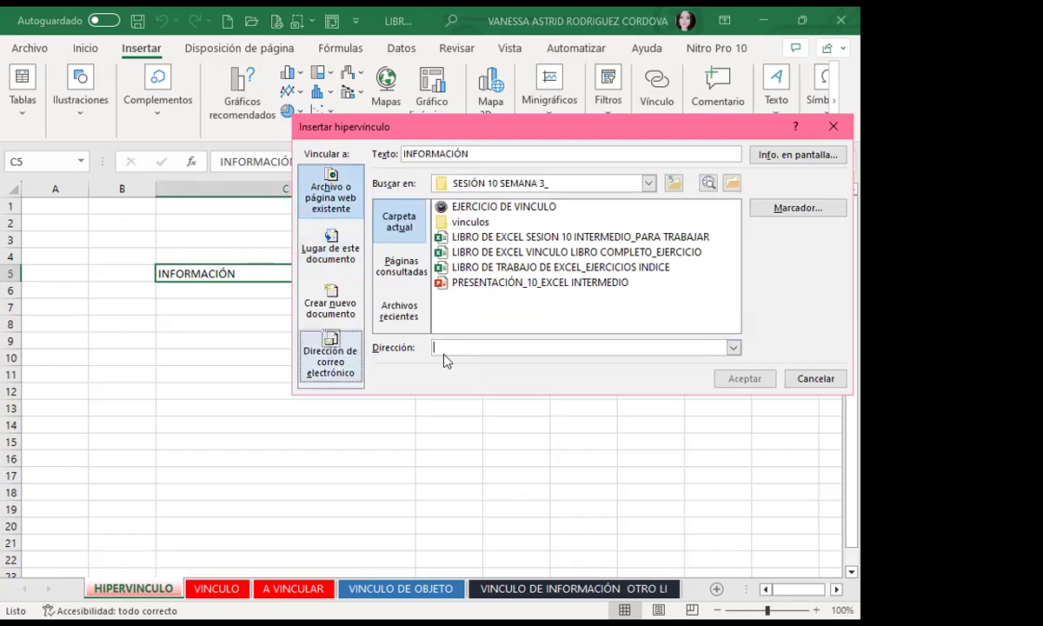
pyautogui.write('https://online.inglescorporativo.net/dashboard')
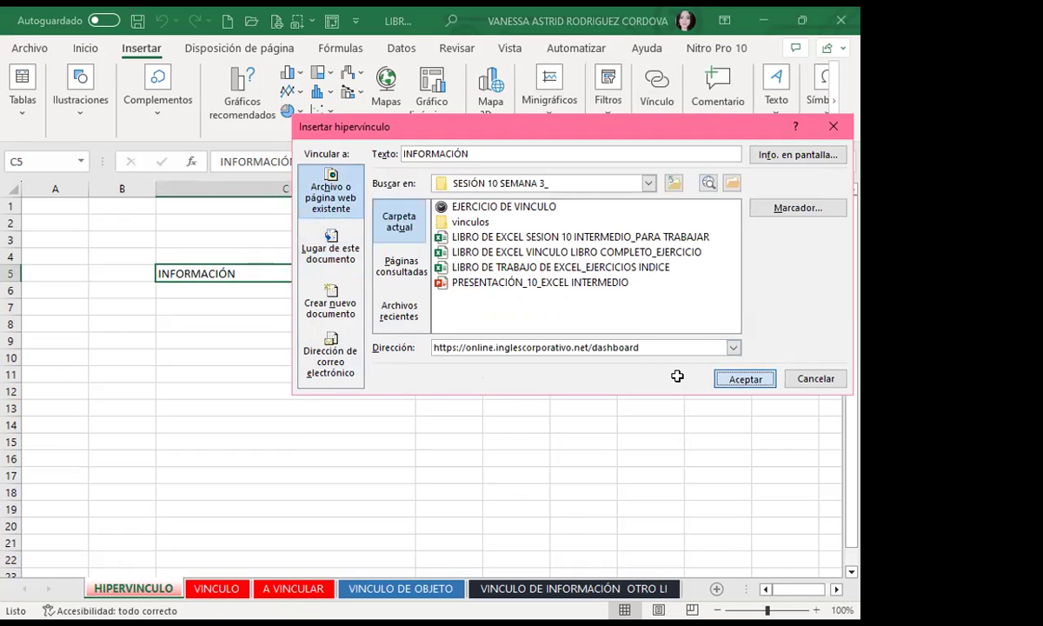
pyautogui.press('Return')
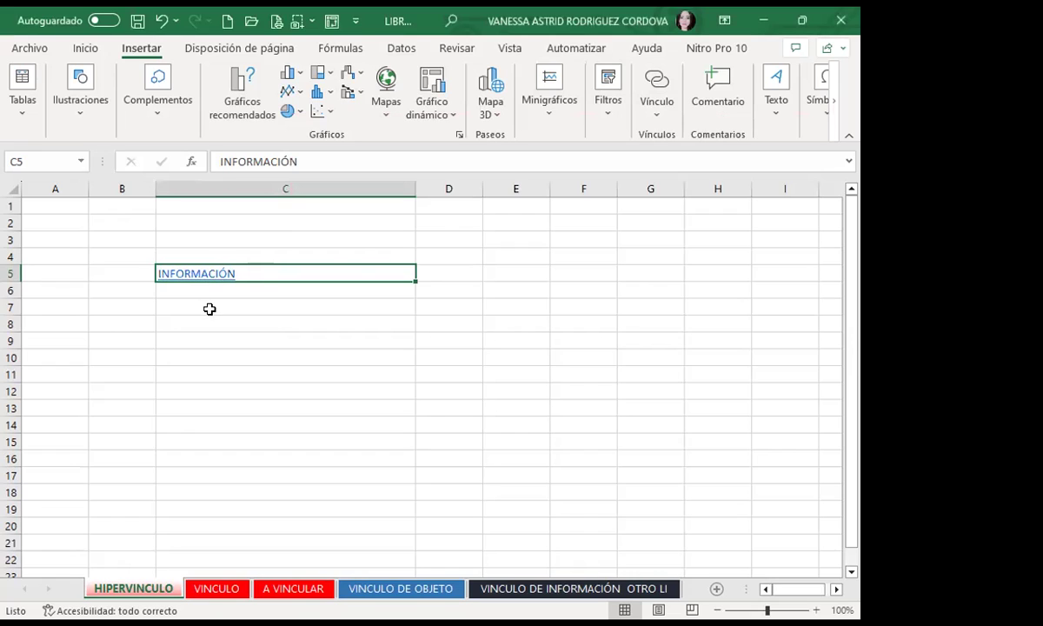
# Step: Reopen the INFORMACIÓN link's settings, cancel without changes, and select an empty cell below
pyautogui.click(218, 318)
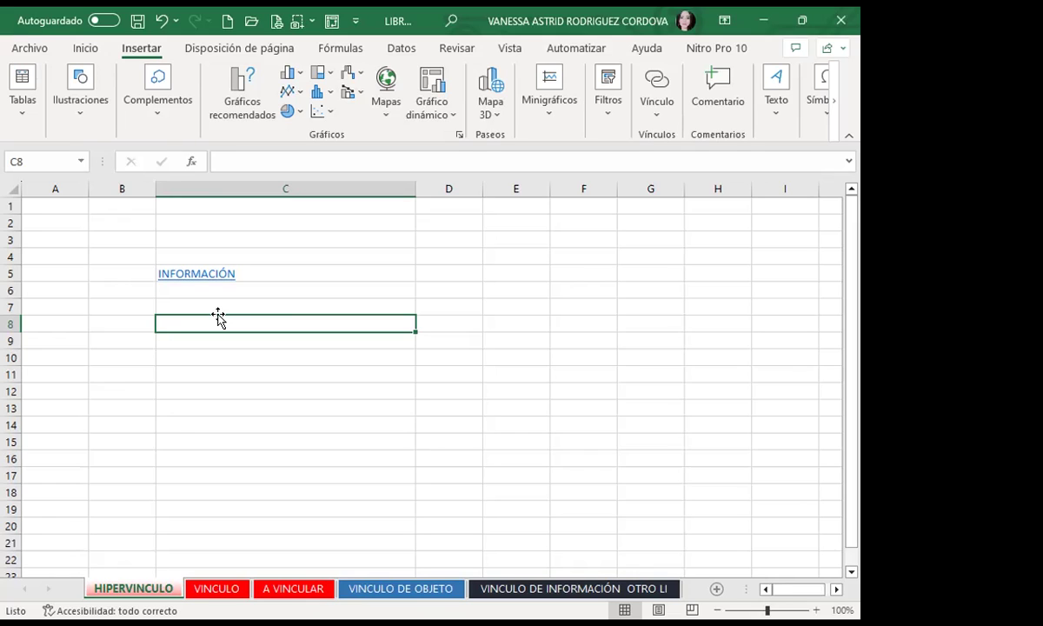
pyautogui.click(276, 273)
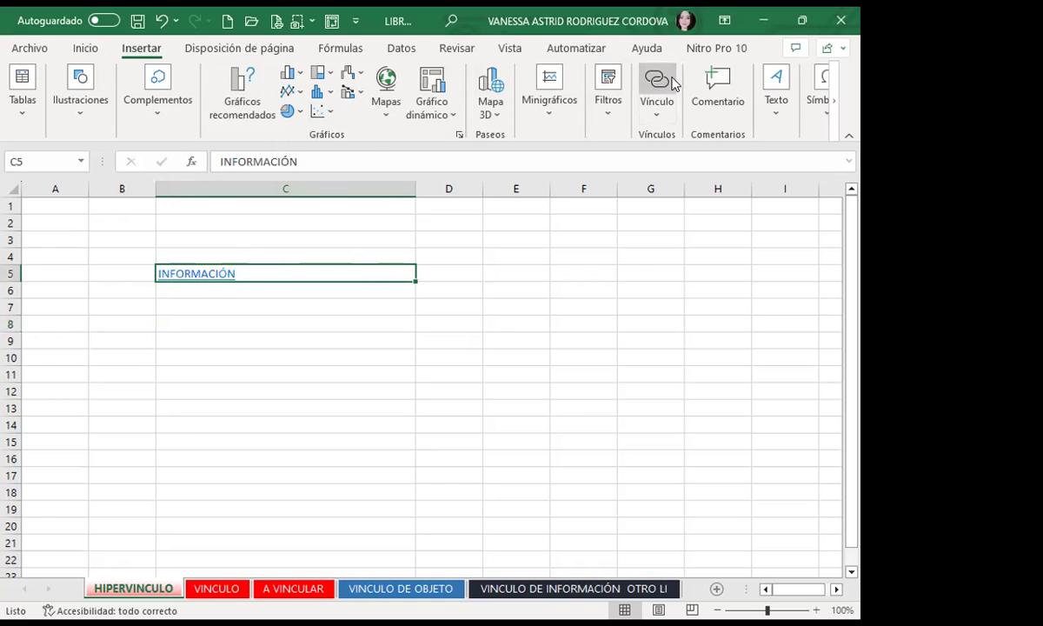
pyautogui.click(658, 82)
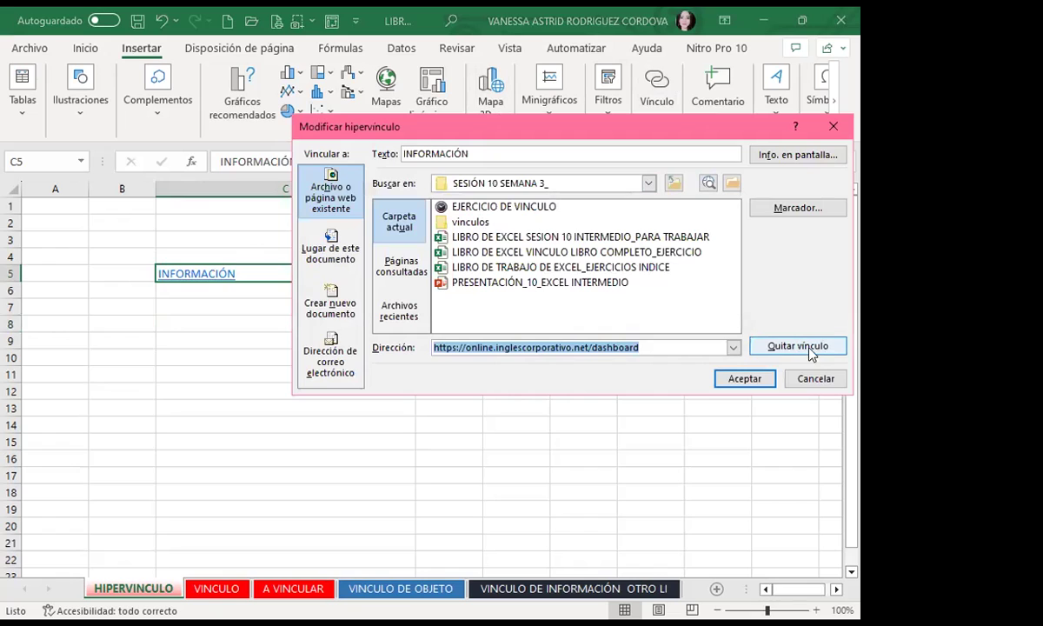
pyautogui.click(815, 382)
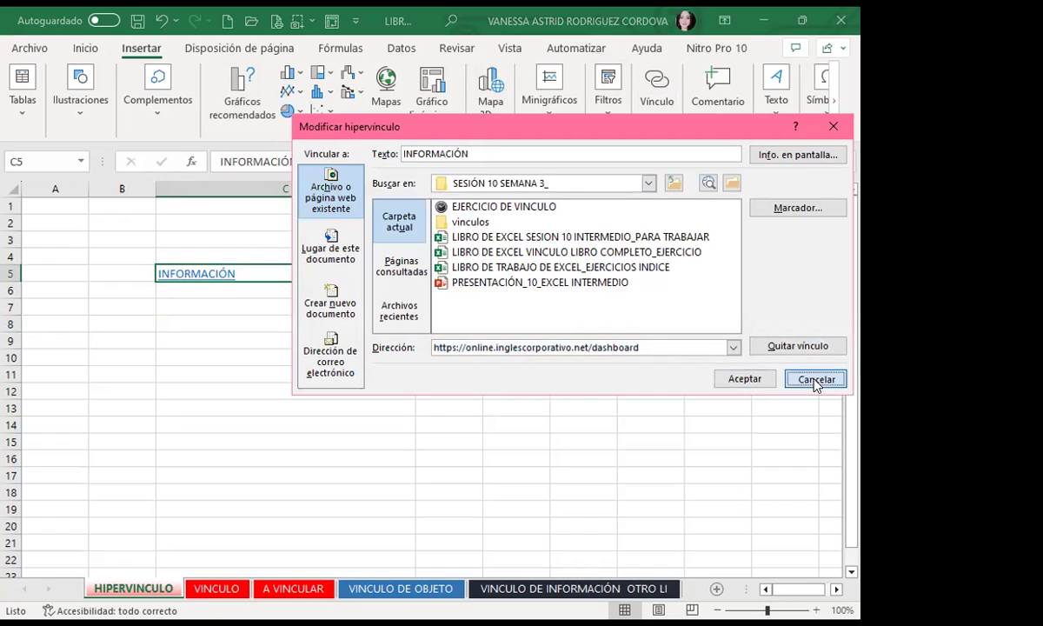
pyautogui.click(220, 324)
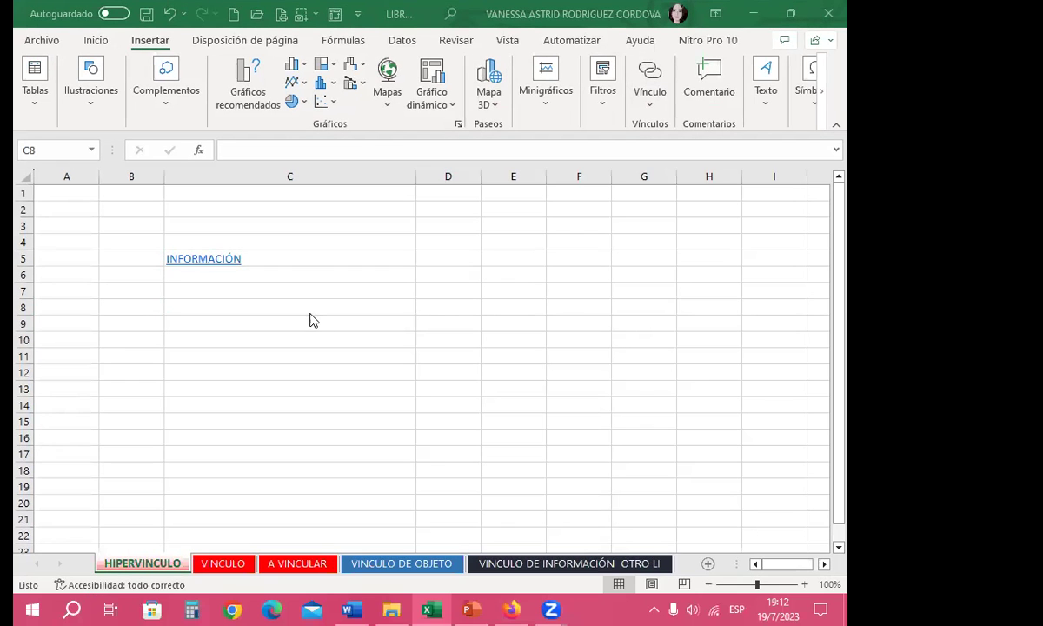
pyautogui.click(291, 323)
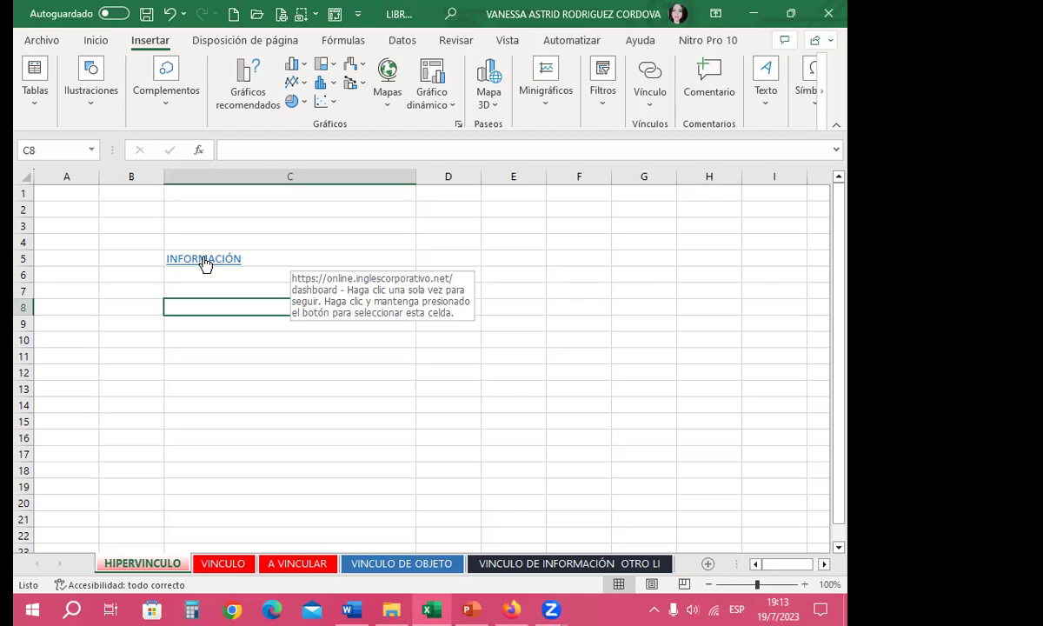
# Step: Follow the INFORMACIÓN hyperlink to open the My Courses dashboard in Firefox
pyautogui.click(204, 261)
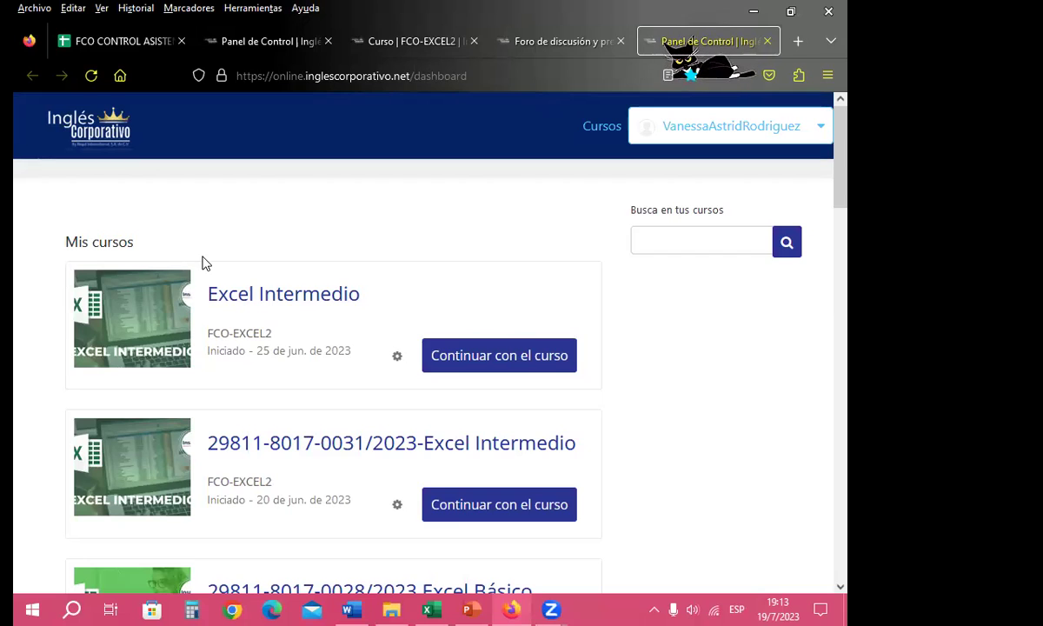
# Step: Back in Excel, select cell C7 and open the Insertar hipervínculo dialog for it
pyautogui.click(426, 609)
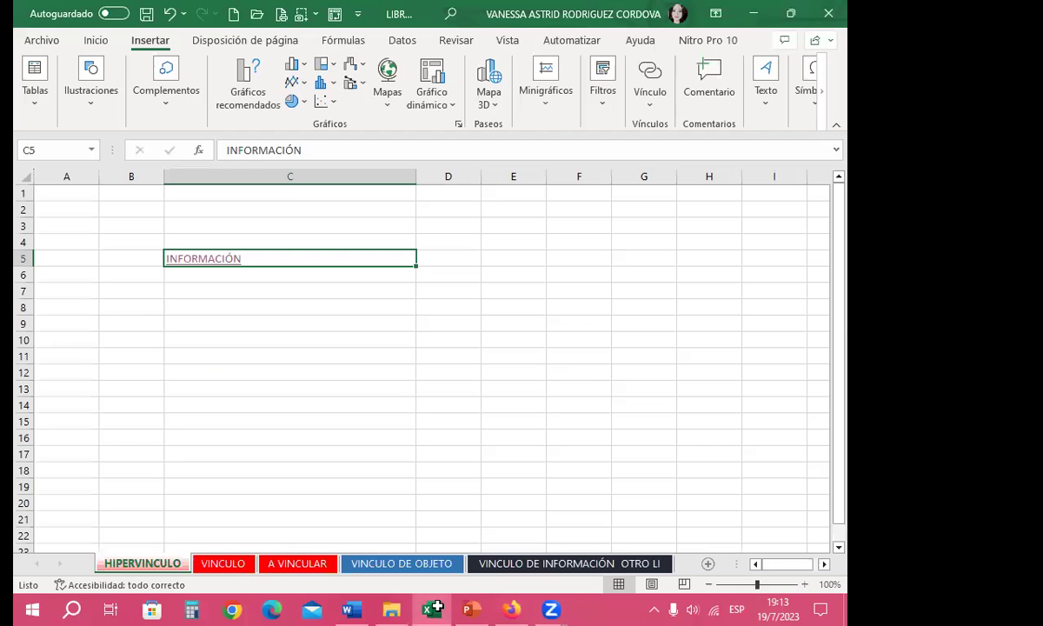
pyautogui.click(230, 292)
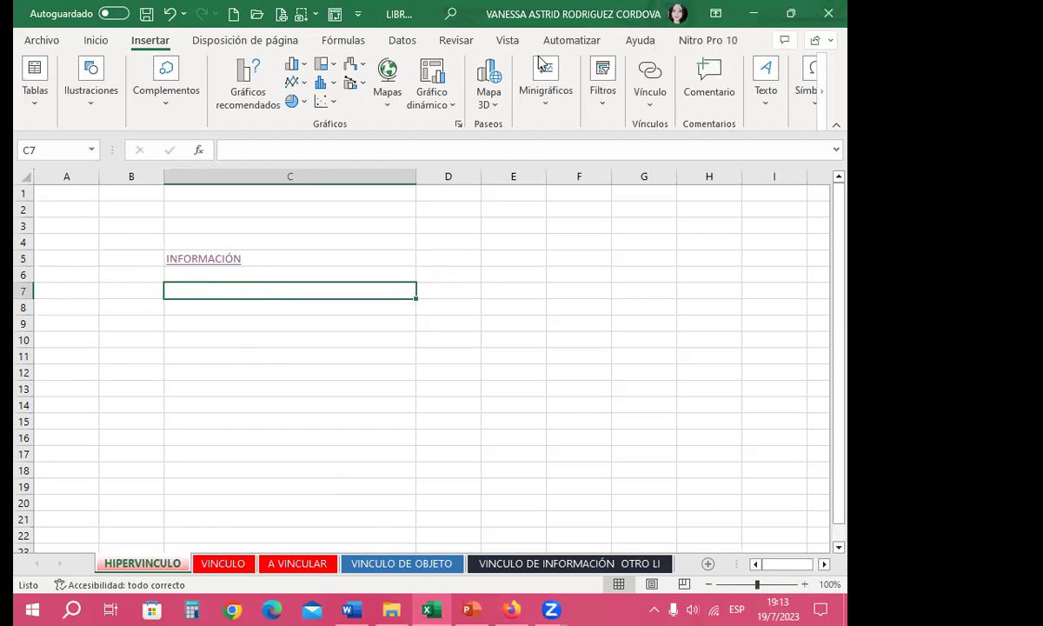
pyautogui.click(650, 76)
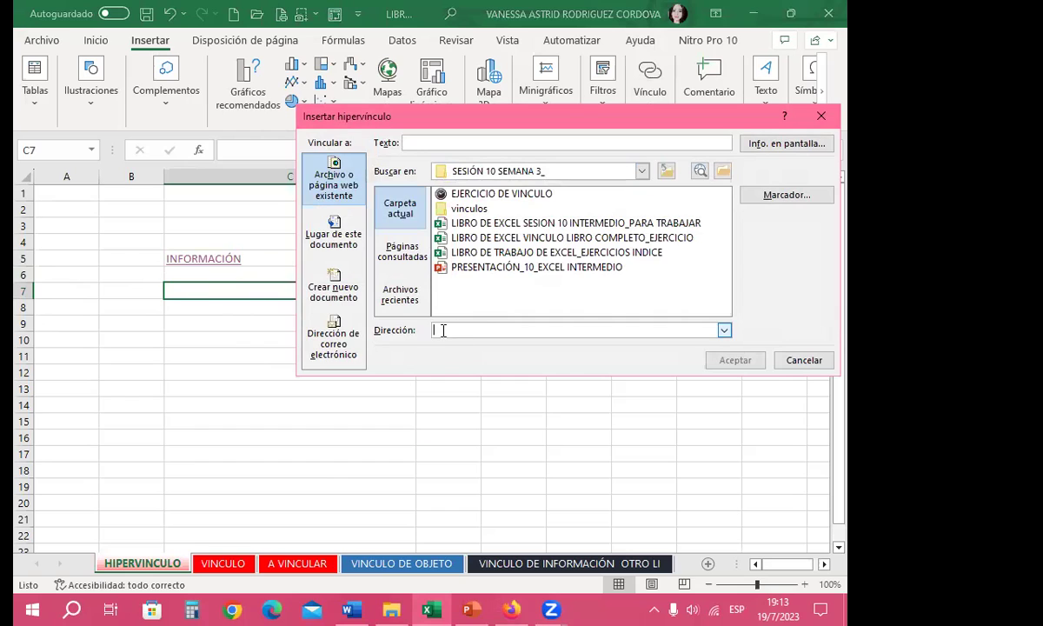
pyautogui.write('https://online.inglescorporativo.net/dashboard')
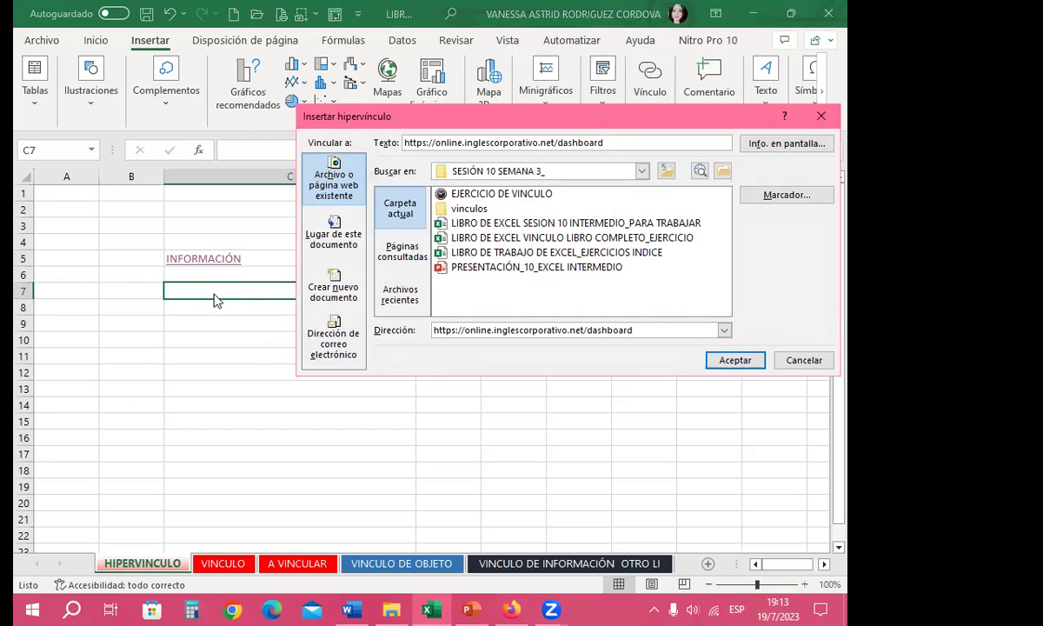
pyautogui.click(713, 360)
pyautogui.click(224, 352)
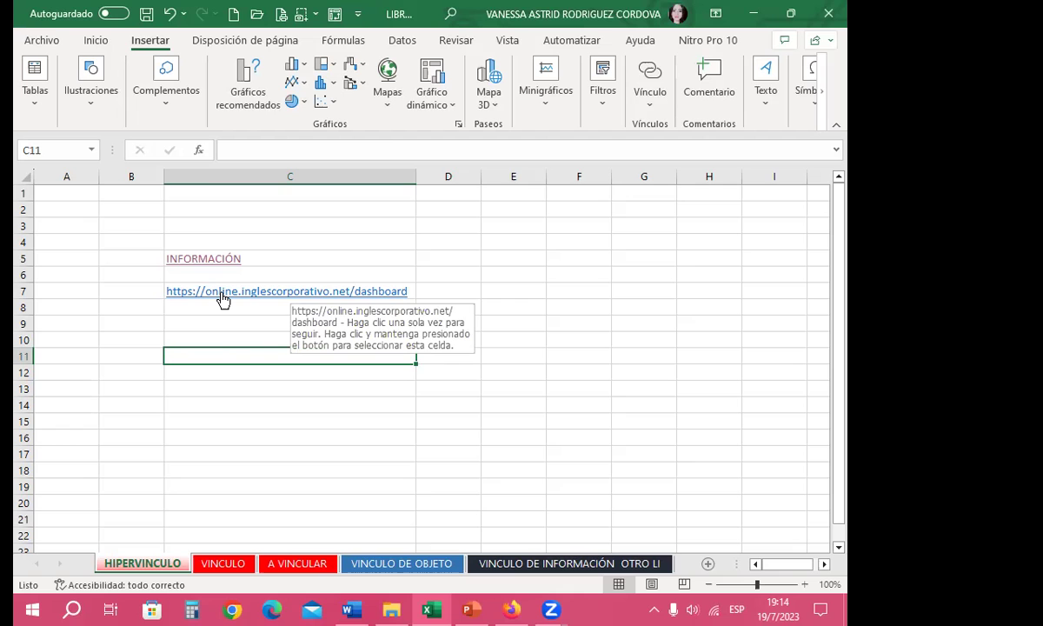
# Step: Follow the C7 hyperlink to open the Inglés Corporativo 'Mis cursos' dashboard in Firefox
pyautogui.click(222, 298)
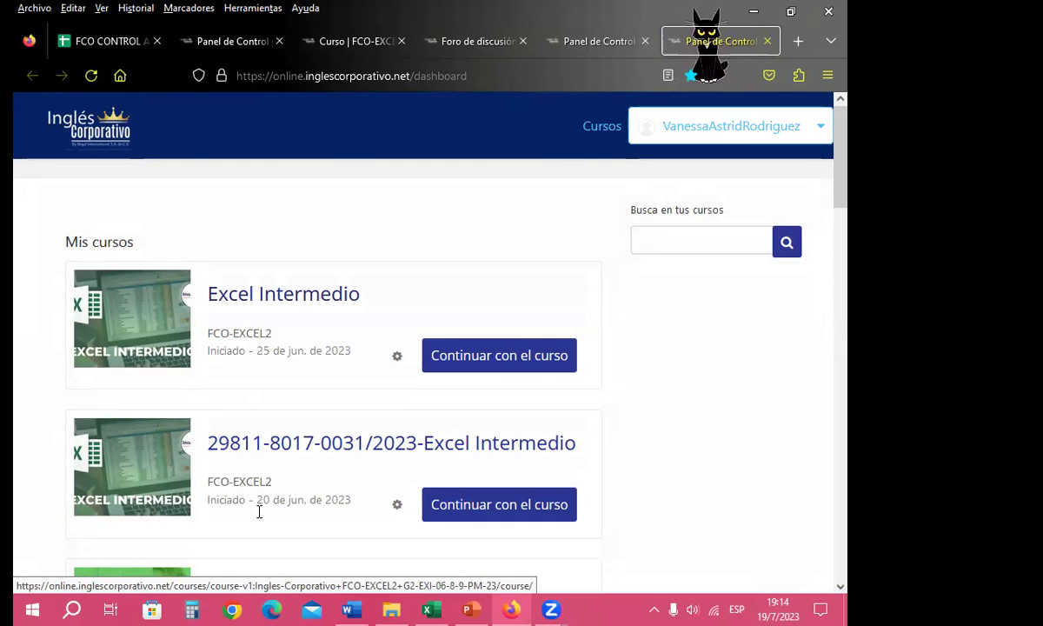
# Step: Switch from Firefox back to the Excel HIPERVINCULO sheet with links in C5 and C7
pyautogui.hotkey('alt', 'Tab')
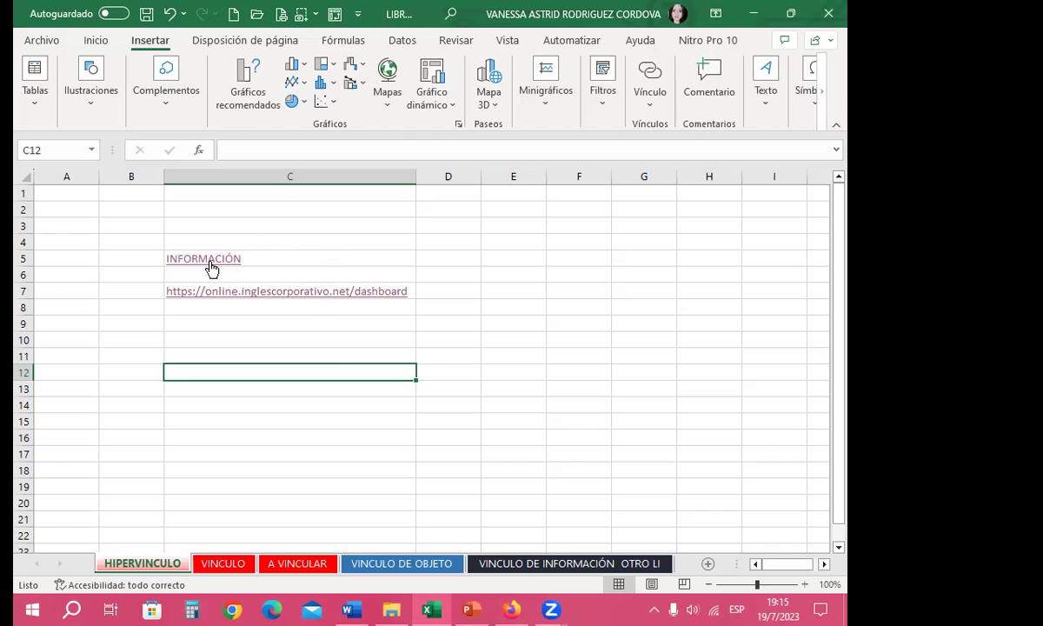
pyautogui.moveTo(210, 266)
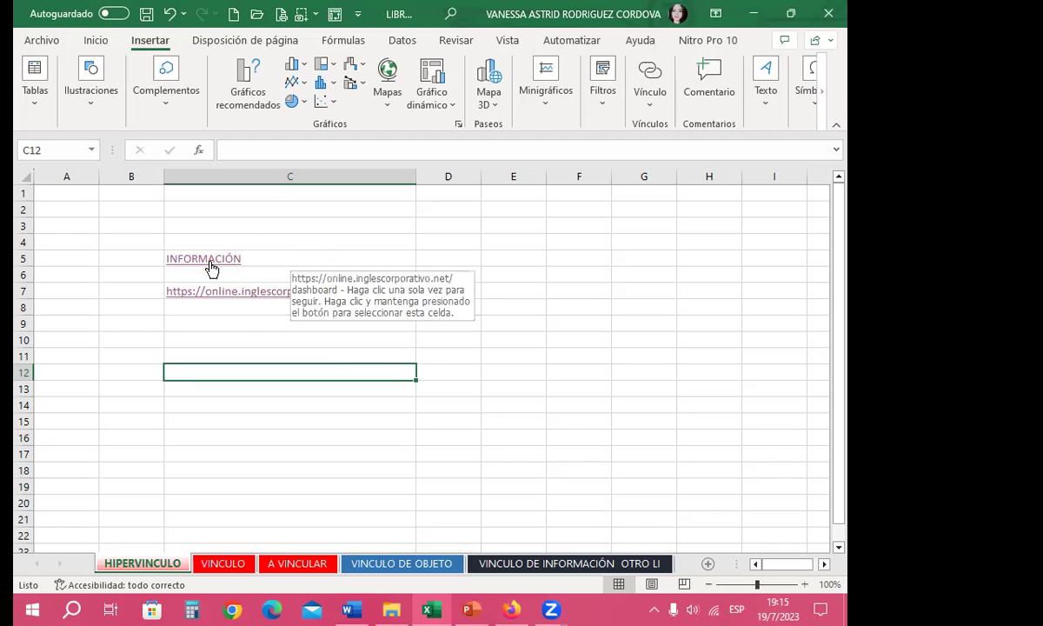
pyautogui.click(249, 339)
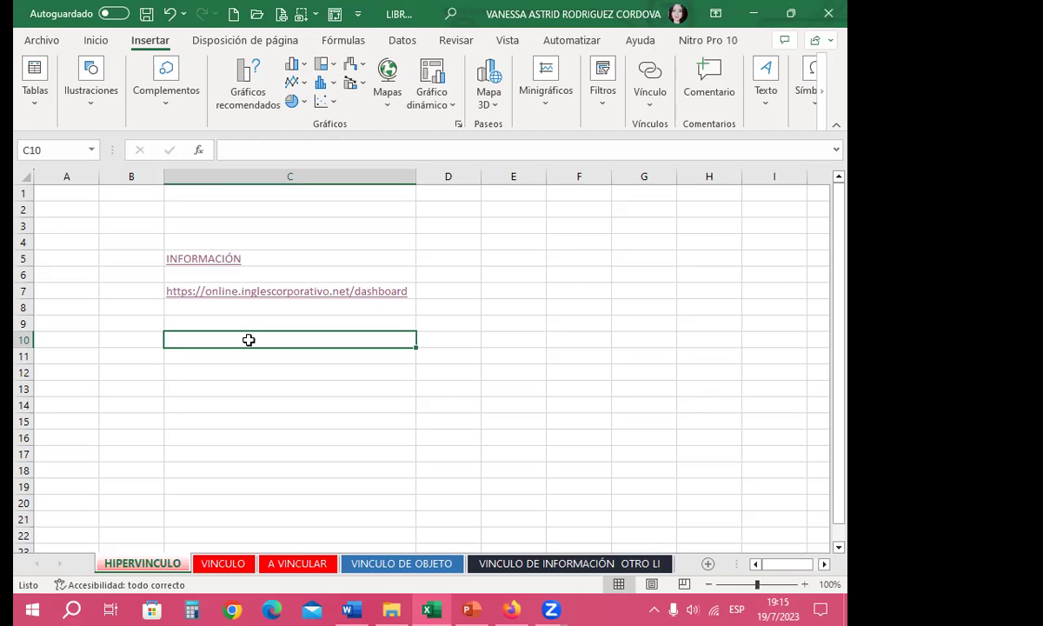
pyautogui.click(261, 261)
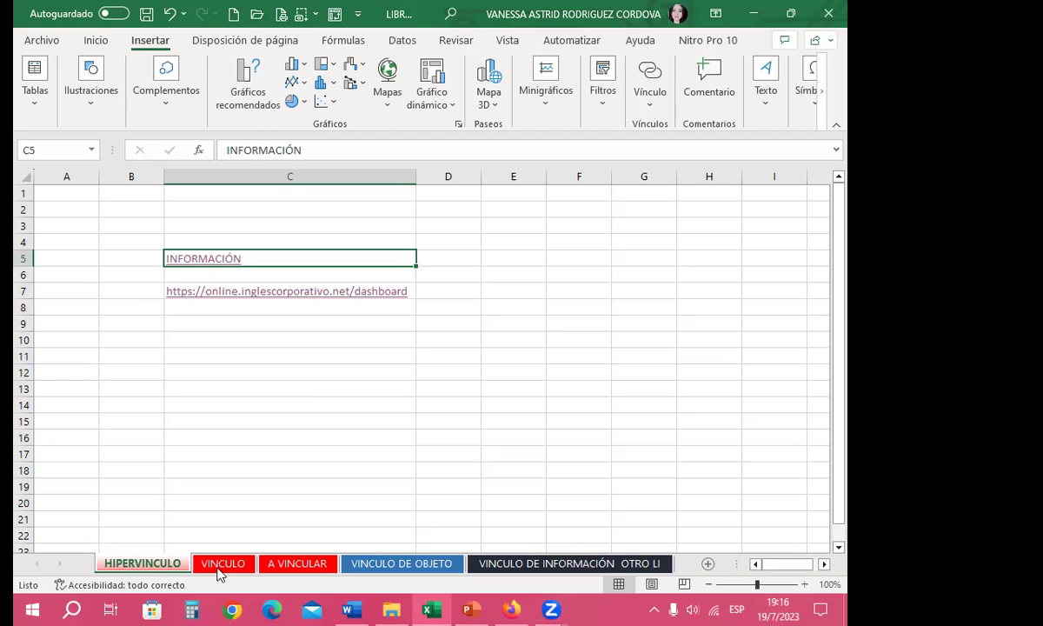
# Step: Open the VINCULO sheet and review its employee table, checking A2 and the NOMBRE header in A1
pyautogui.click(220, 565)
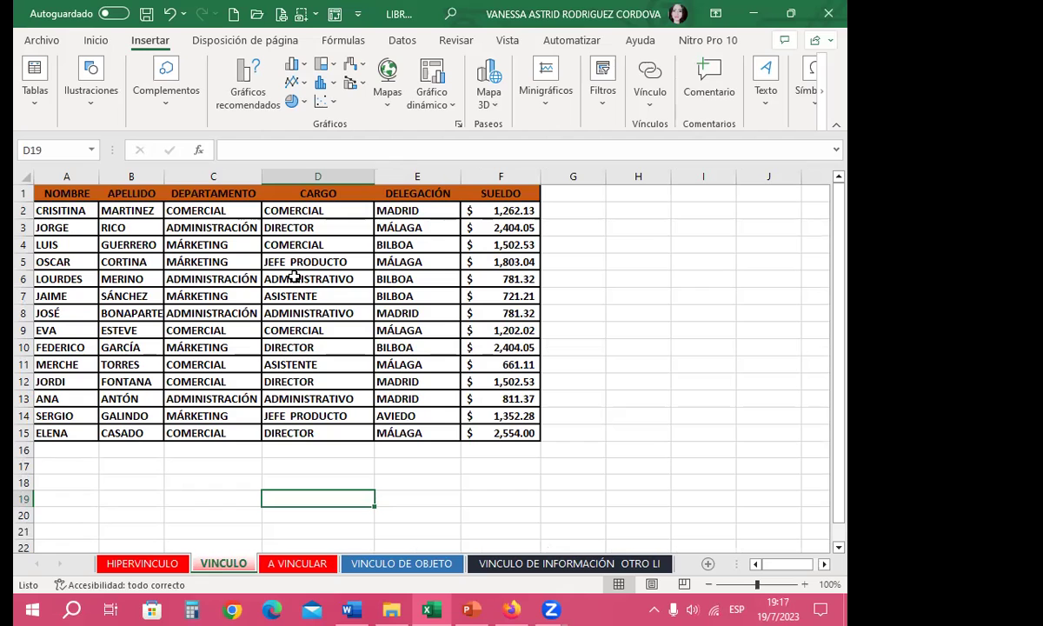
pyautogui.click(84, 210)
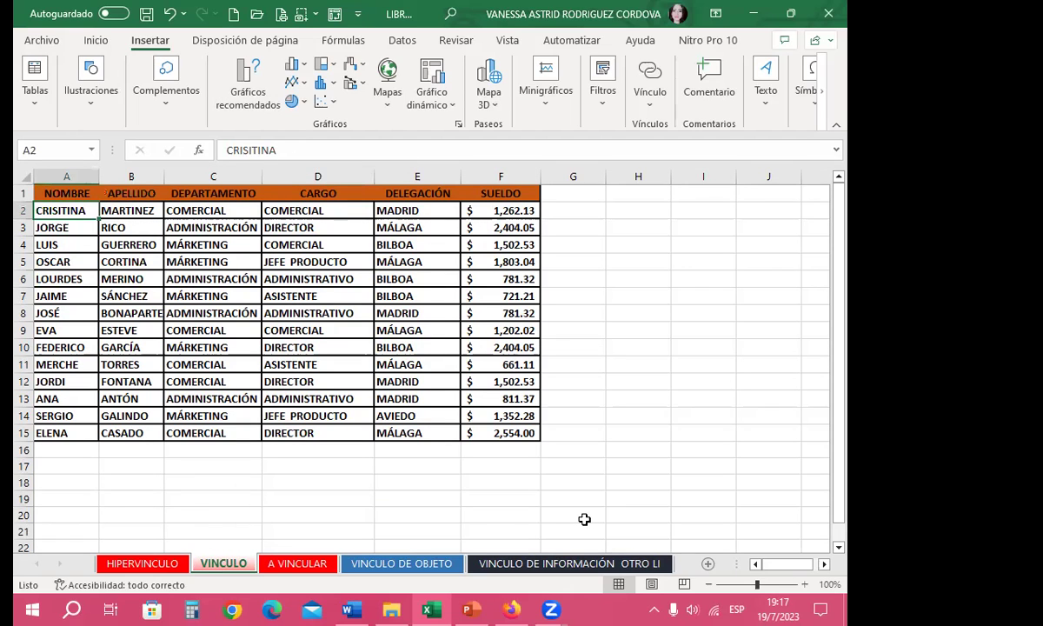
pyautogui.click(653, 610)
pyautogui.click(661, 542)
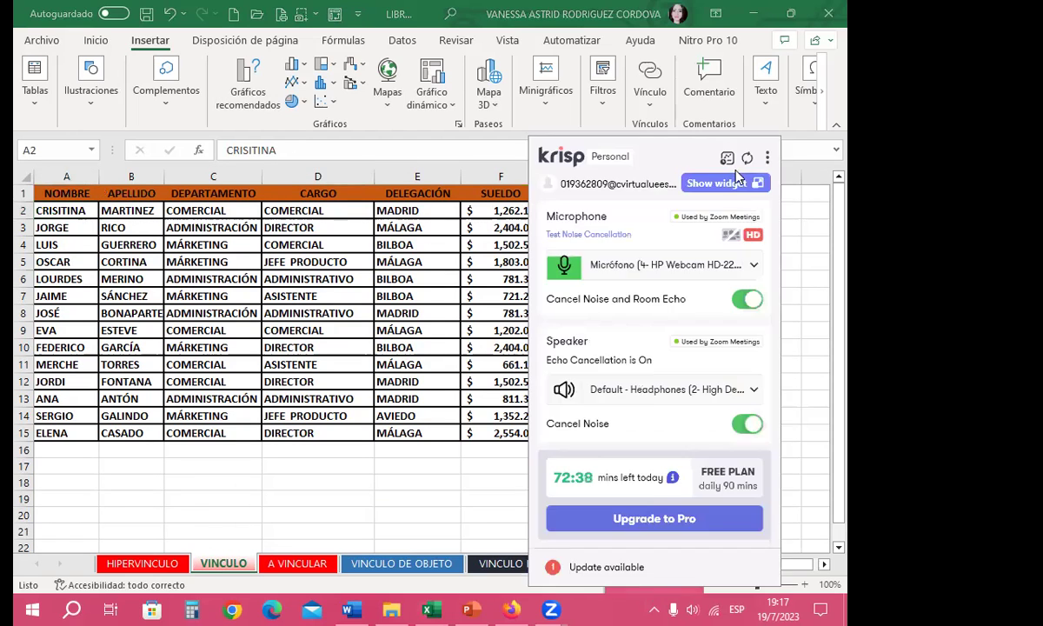
pyautogui.click(653, 609)
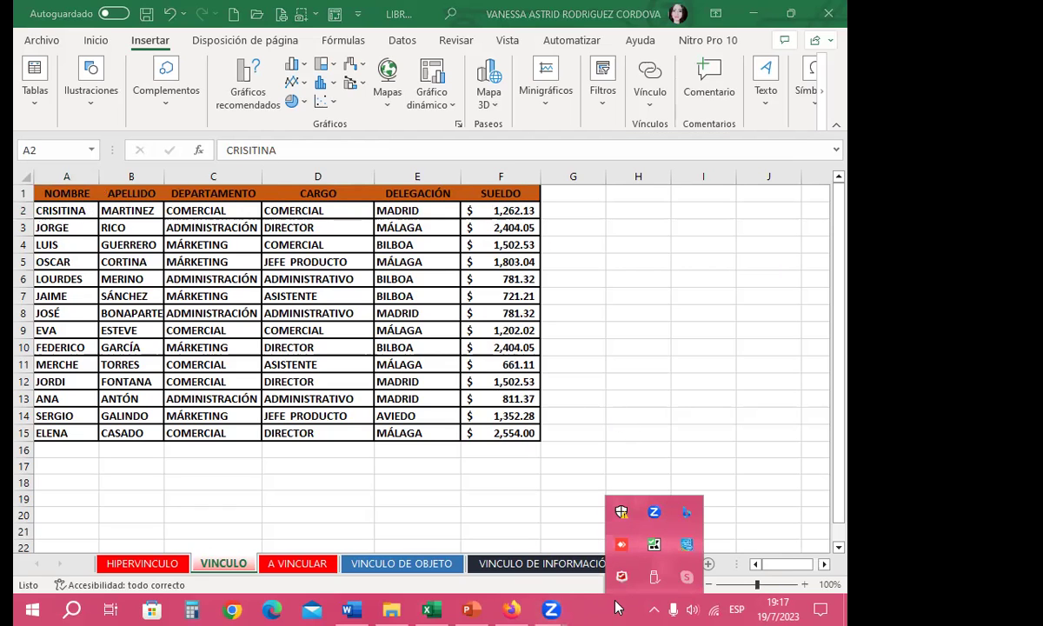
pyautogui.click(77, 212)
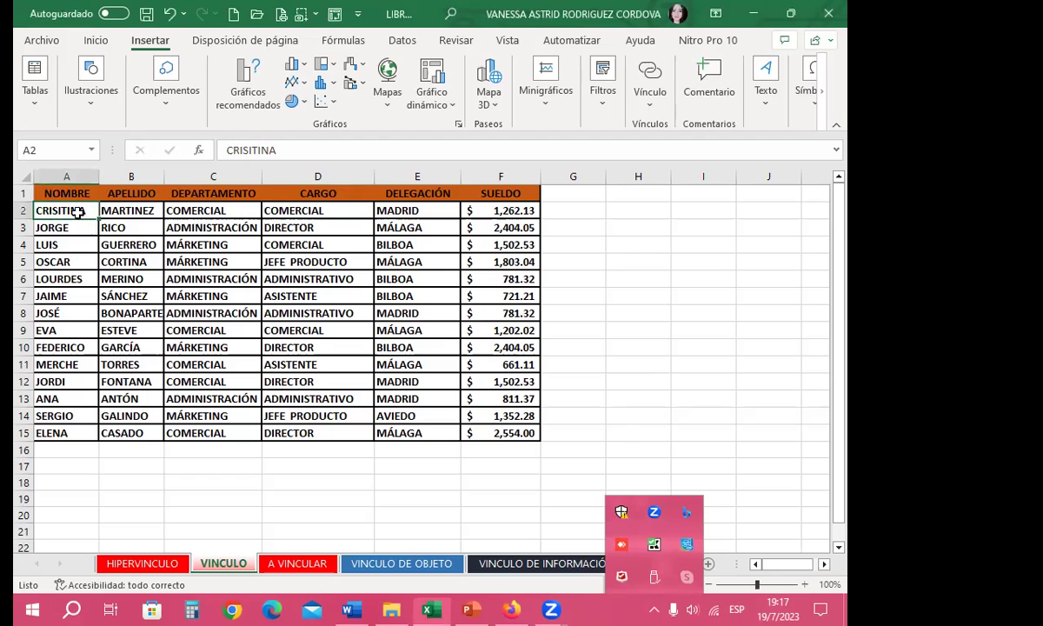
pyautogui.click(298, 153)
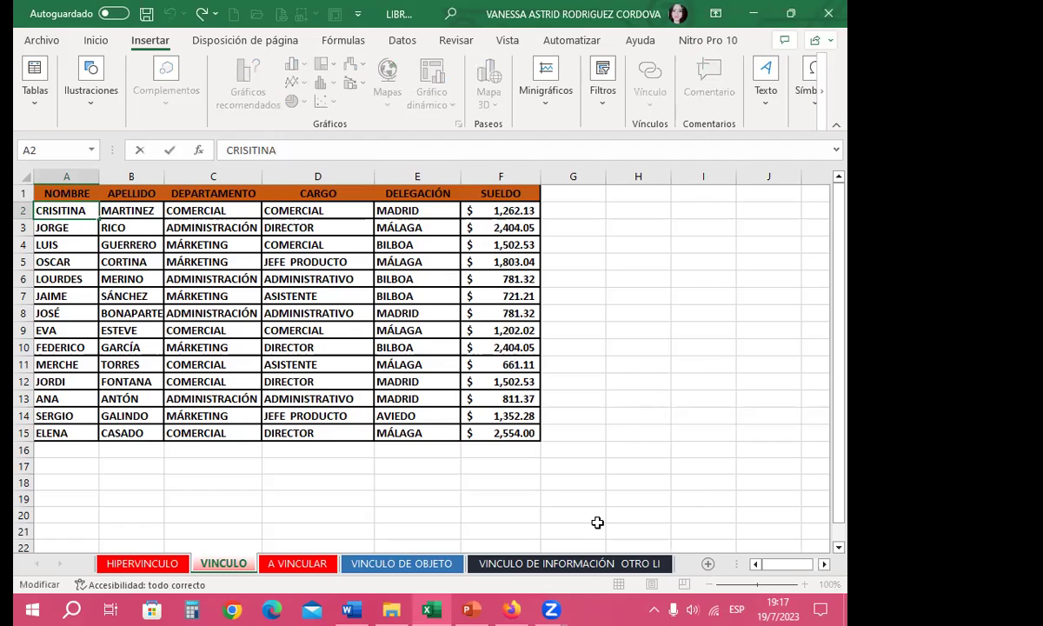
pyautogui.click(240, 469)
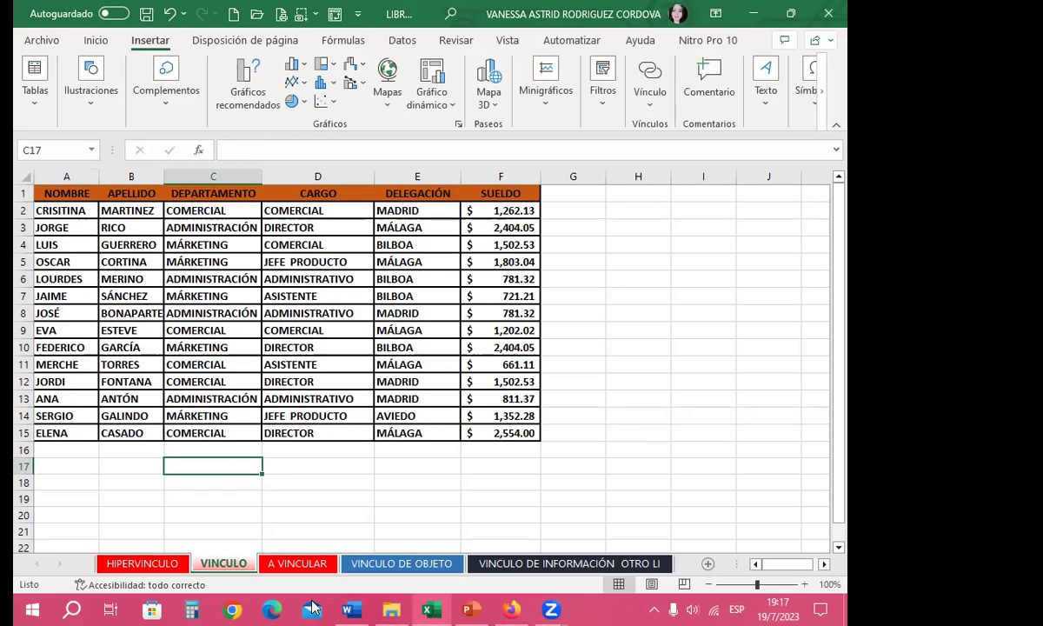
pyautogui.click(54, 195)
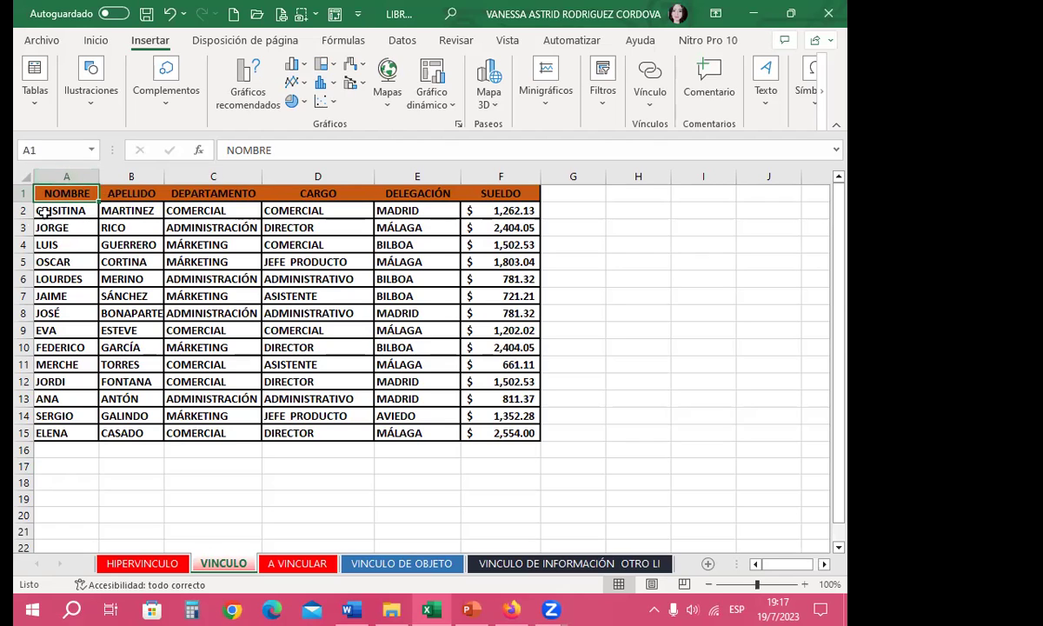
# Step: Enter =VINCULO!A1 in A VINCULAR cell A1 so it shows NOMBRE, then compare with VINCULO
pyautogui.click(287, 564)
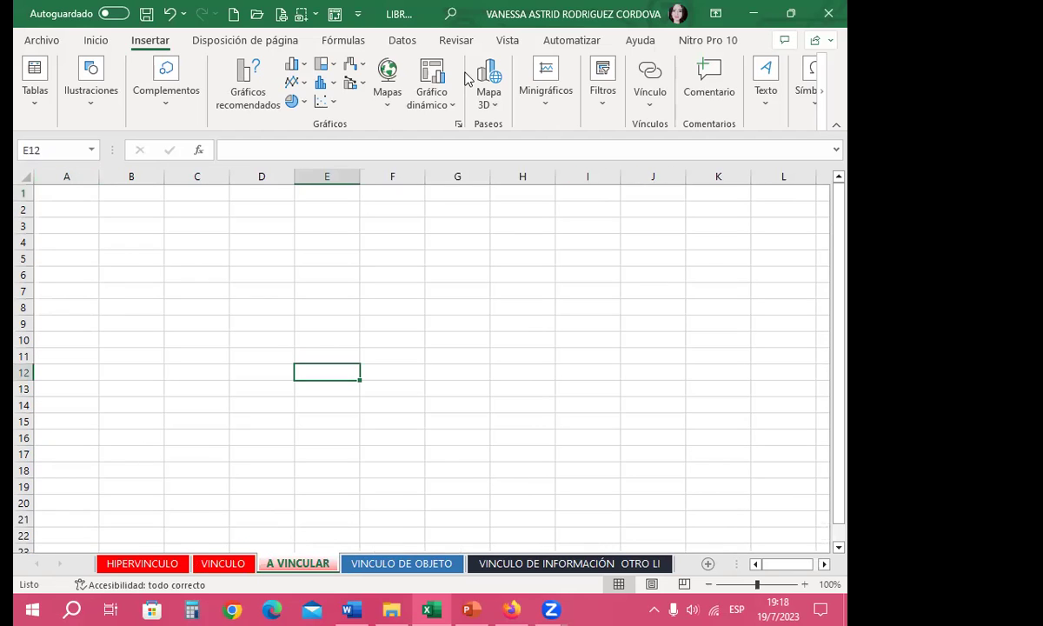
pyautogui.click(61, 195)
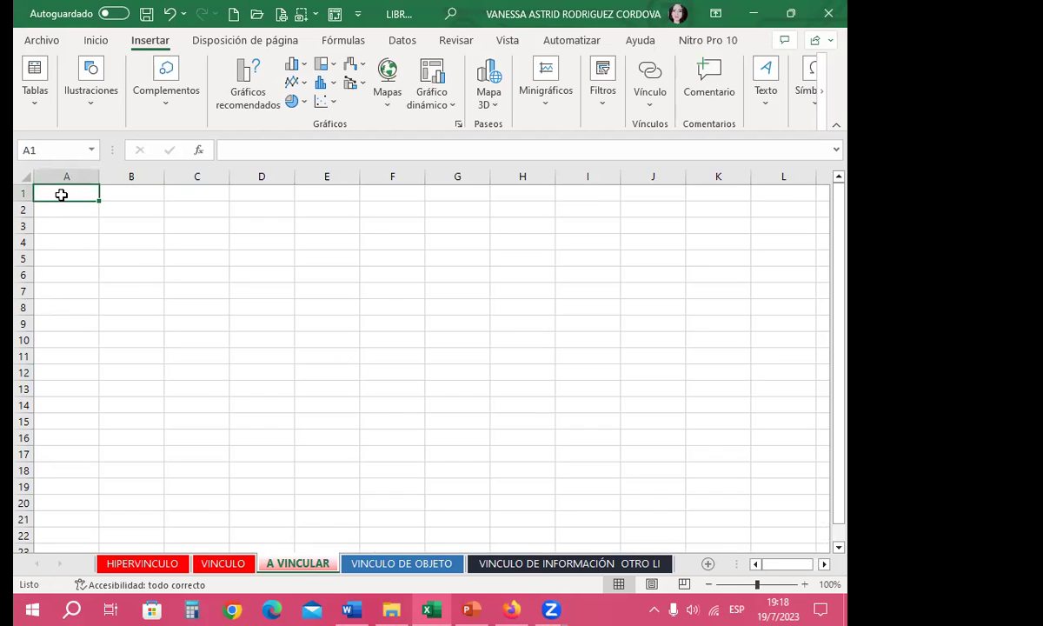
pyautogui.write('=')
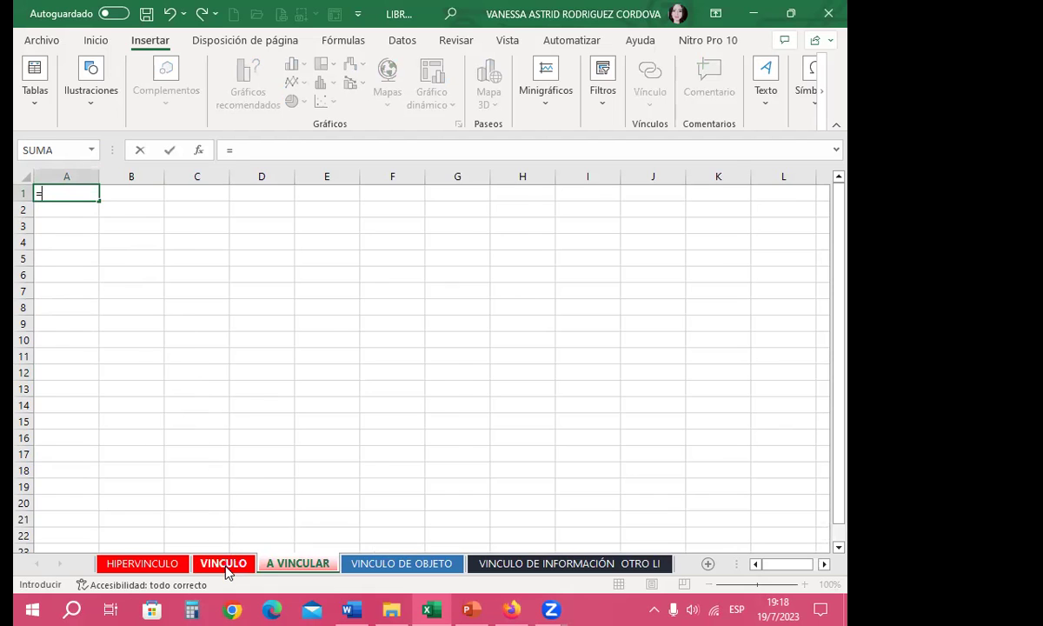
pyautogui.click(225, 565)
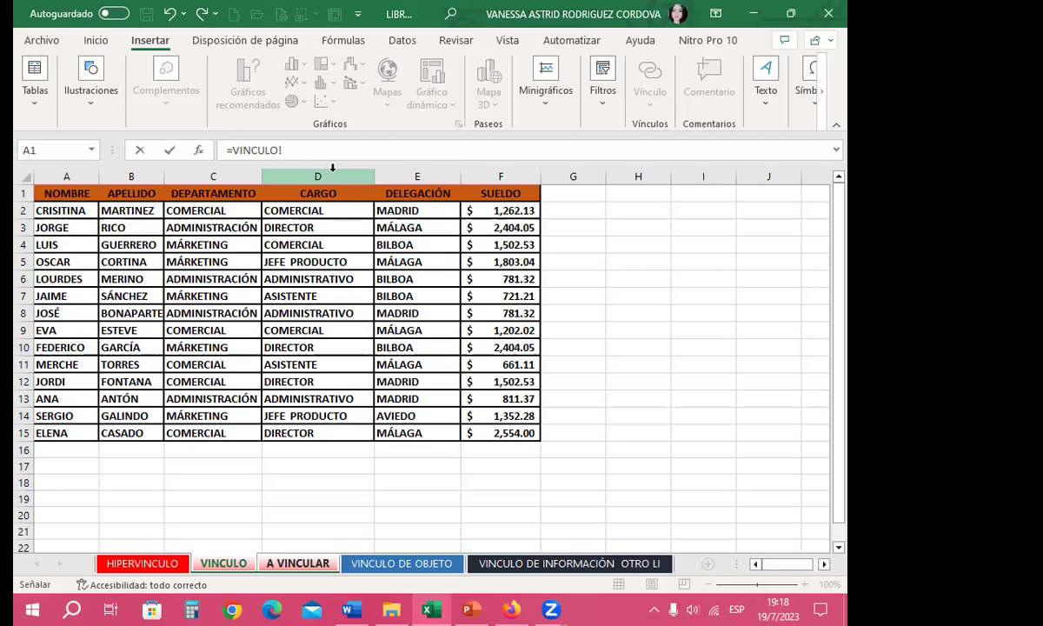
pyautogui.click(56, 196)
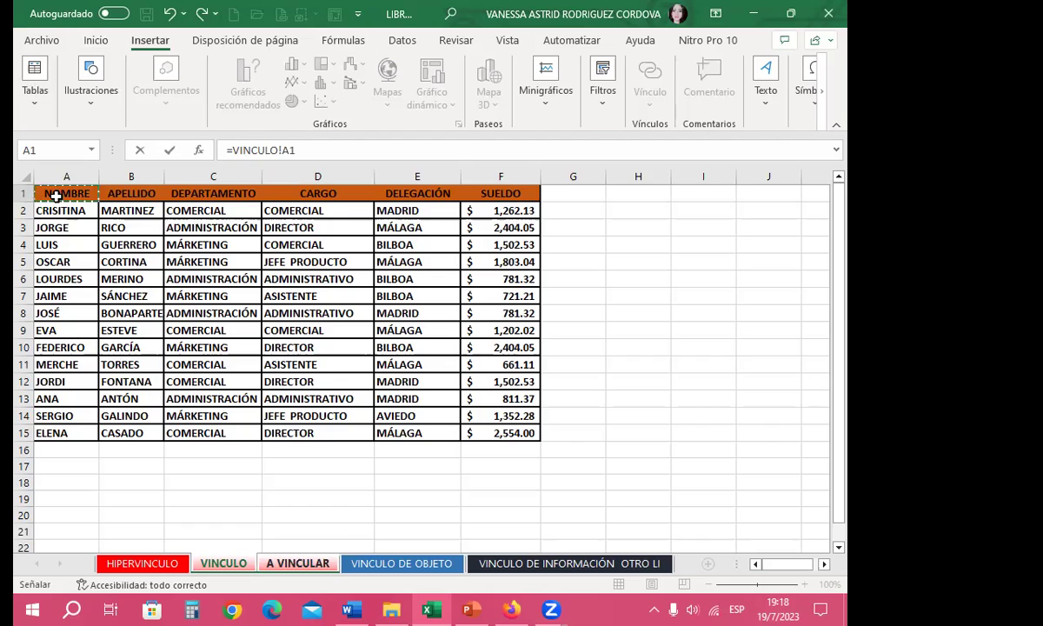
pyautogui.press('Return')
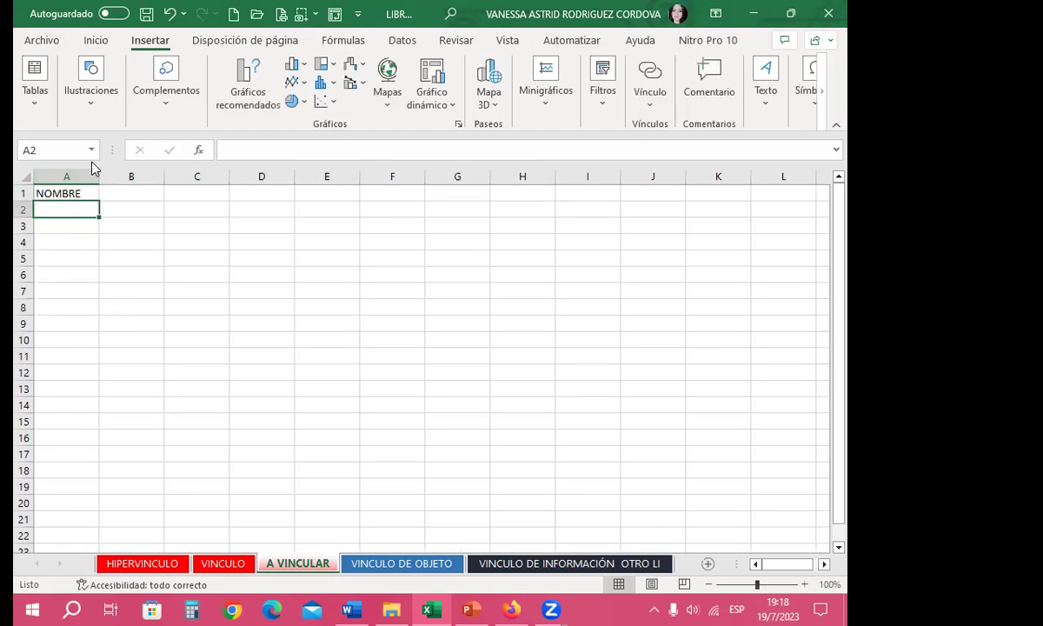
pyautogui.click(54, 253)
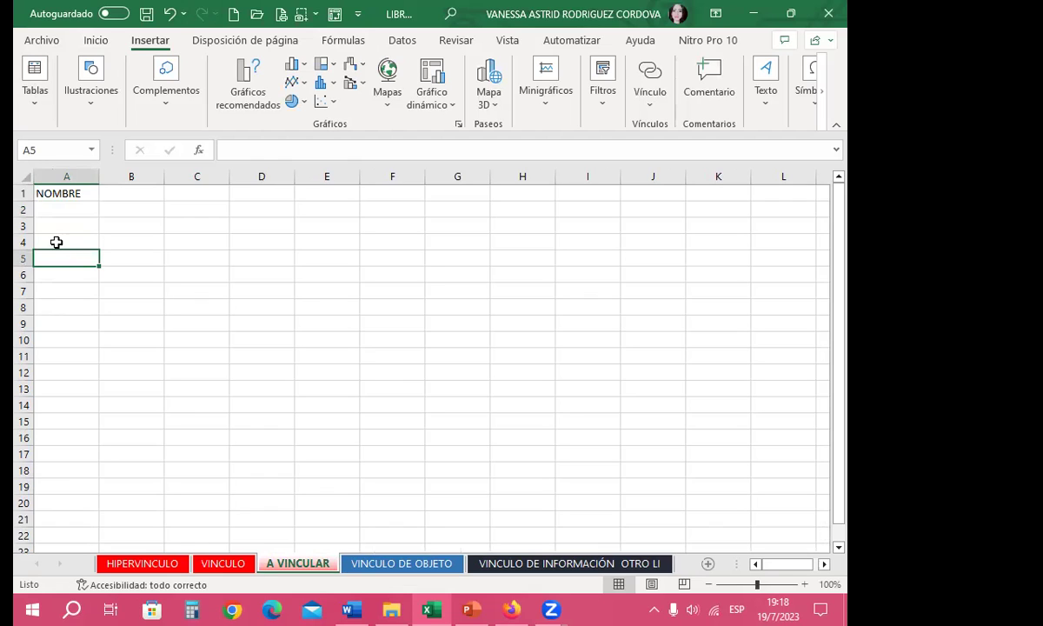
pyautogui.click(73, 195)
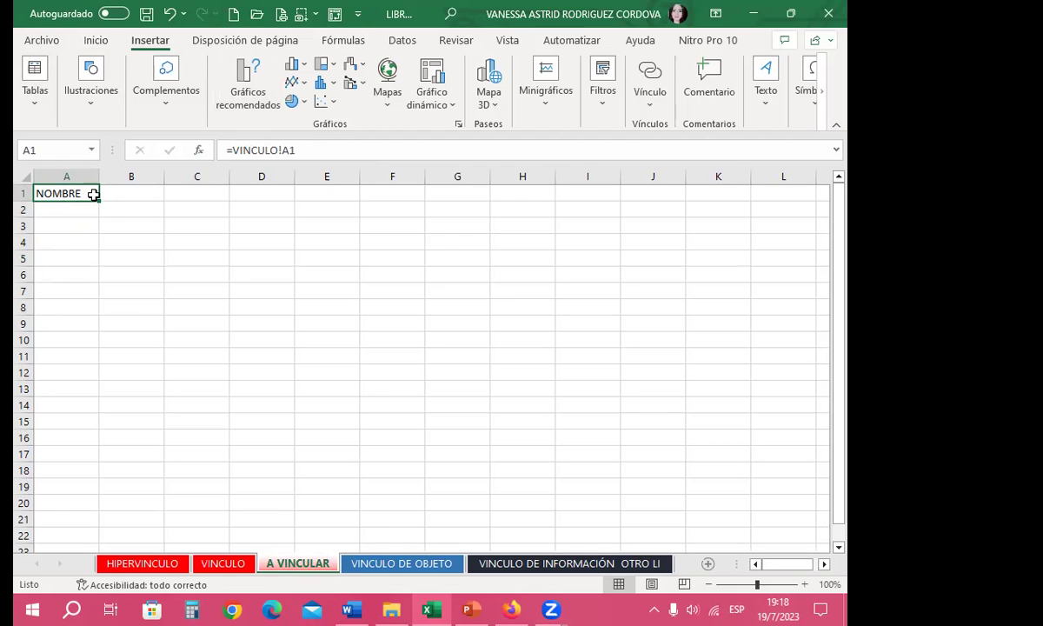
pyautogui.click(222, 563)
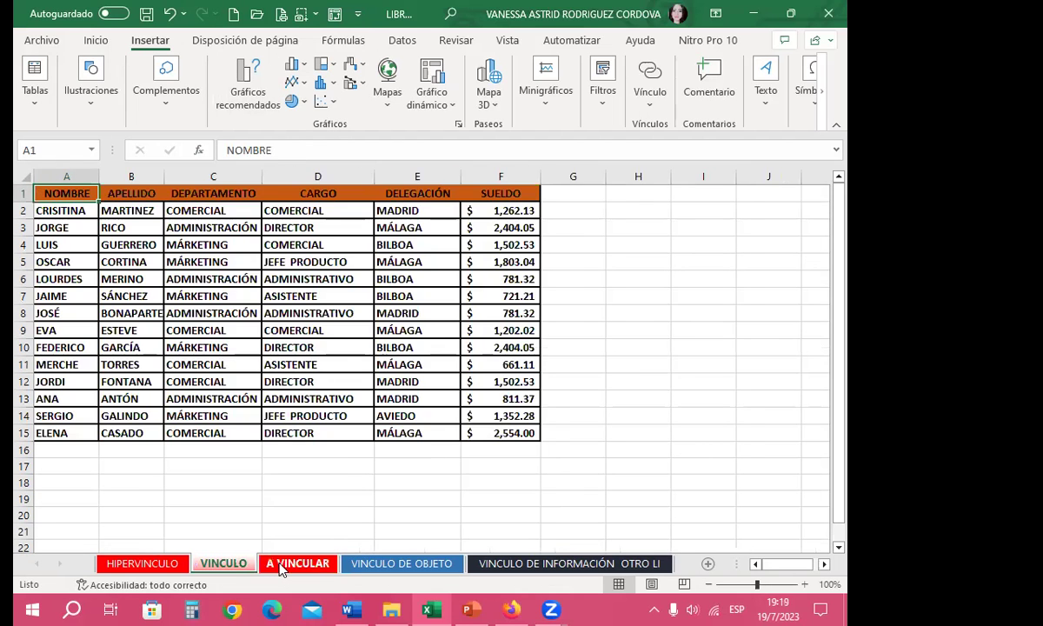
# Step: Fill the A1 link down to row 15 and across to column F, widening column E
pyautogui.click(277, 565)
pyautogui.moveTo(98, 208); pyautogui.dragTo(89, 425)
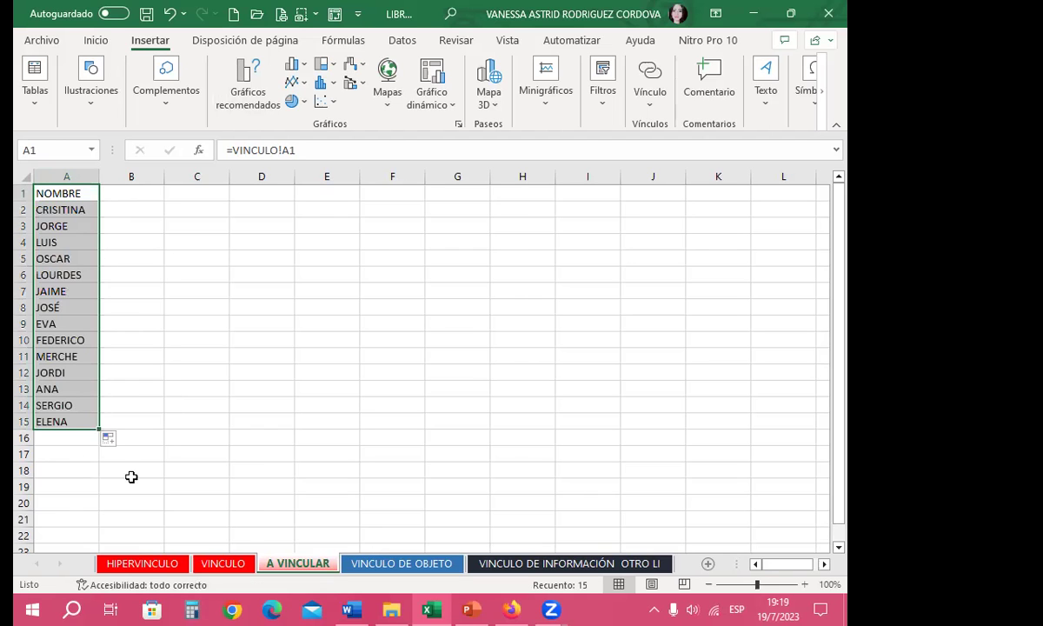
pyautogui.click(222, 563)
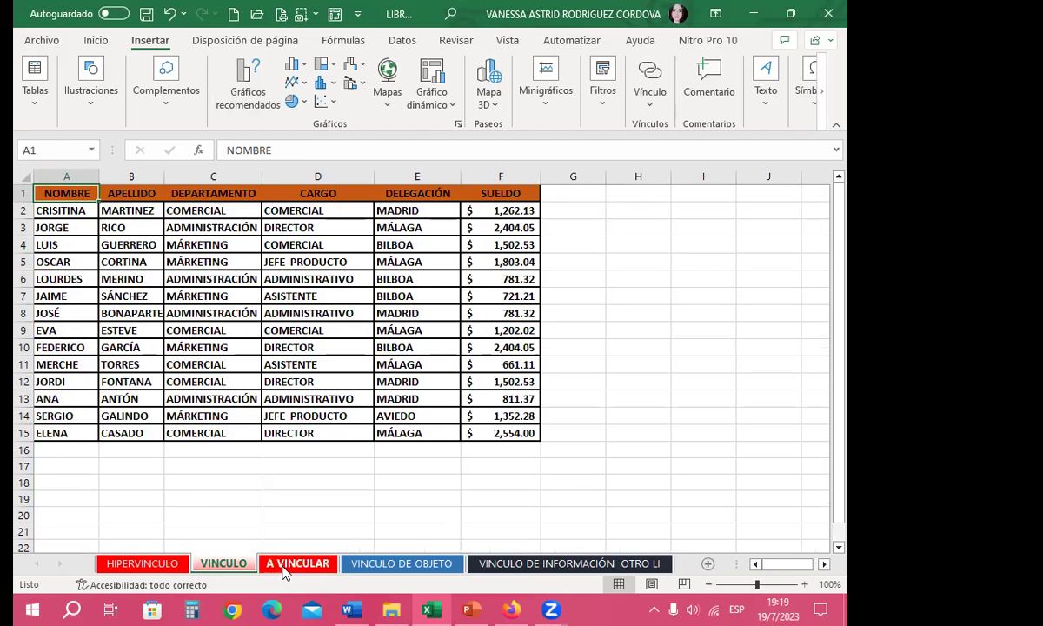
pyautogui.click(291, 564)
pyautogui.moveTo(100, 428); pyautogui.dragTo(424, 407)
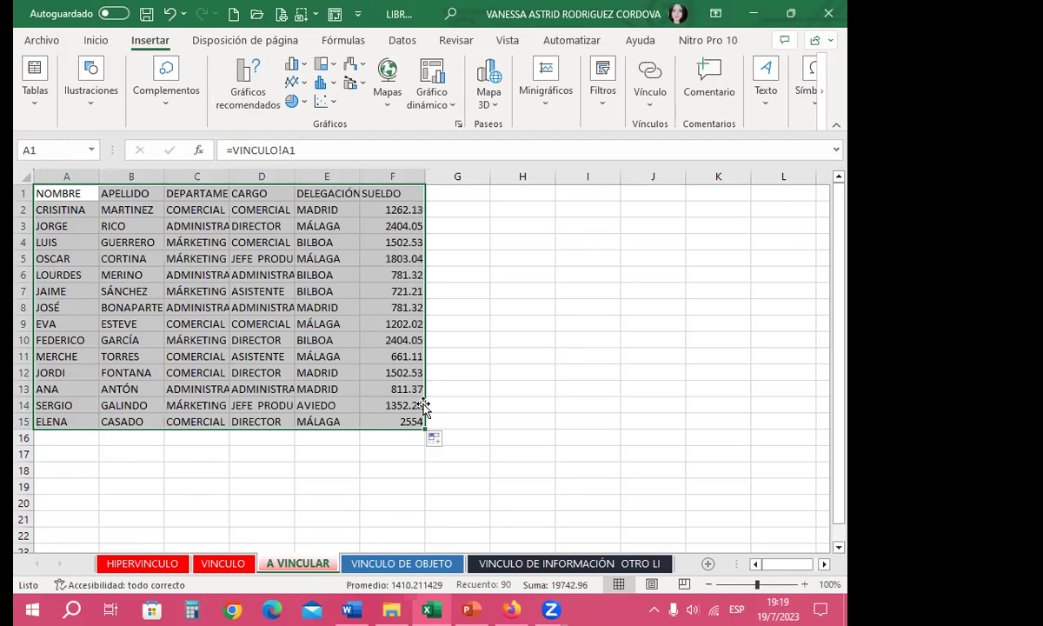
pyautogui.moveTo(360, 177); pyautogui.dragTo(365, 176)
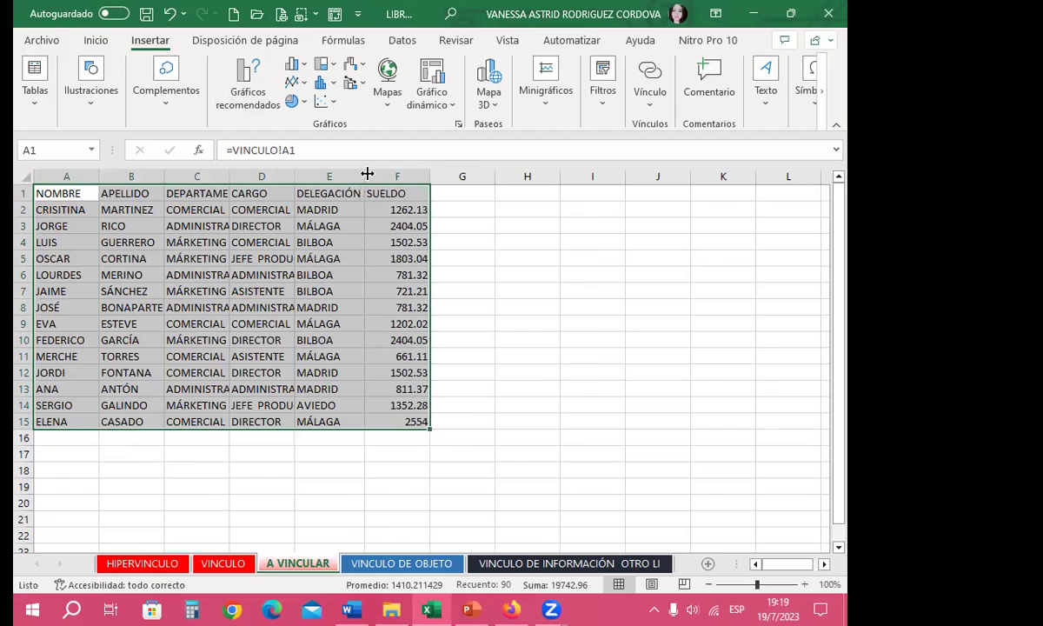
pyautogui.click(311, 350)
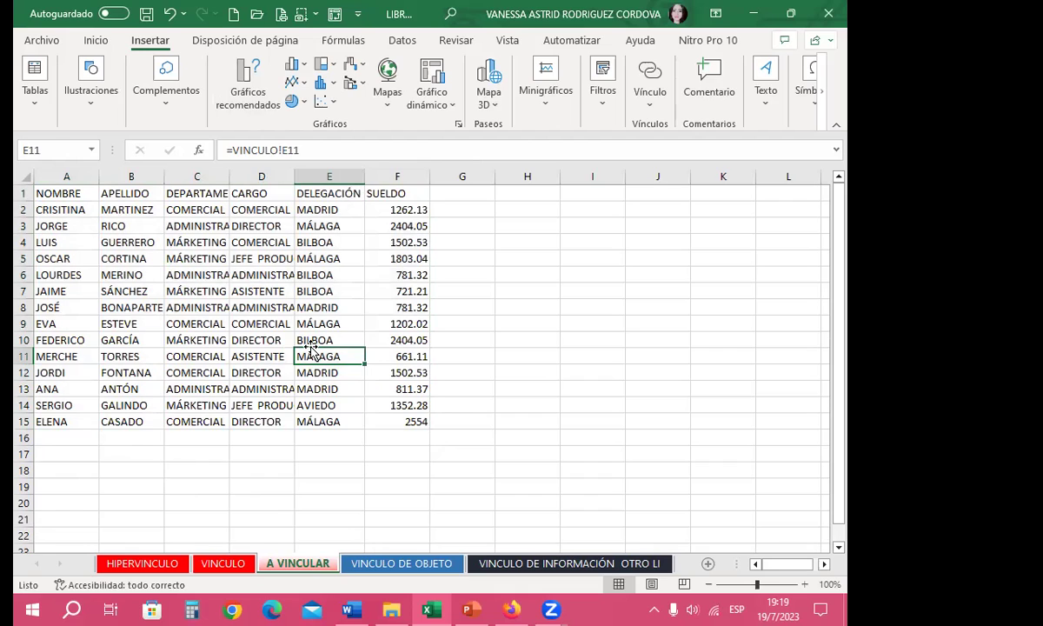
pyautogui.click(313, 324)
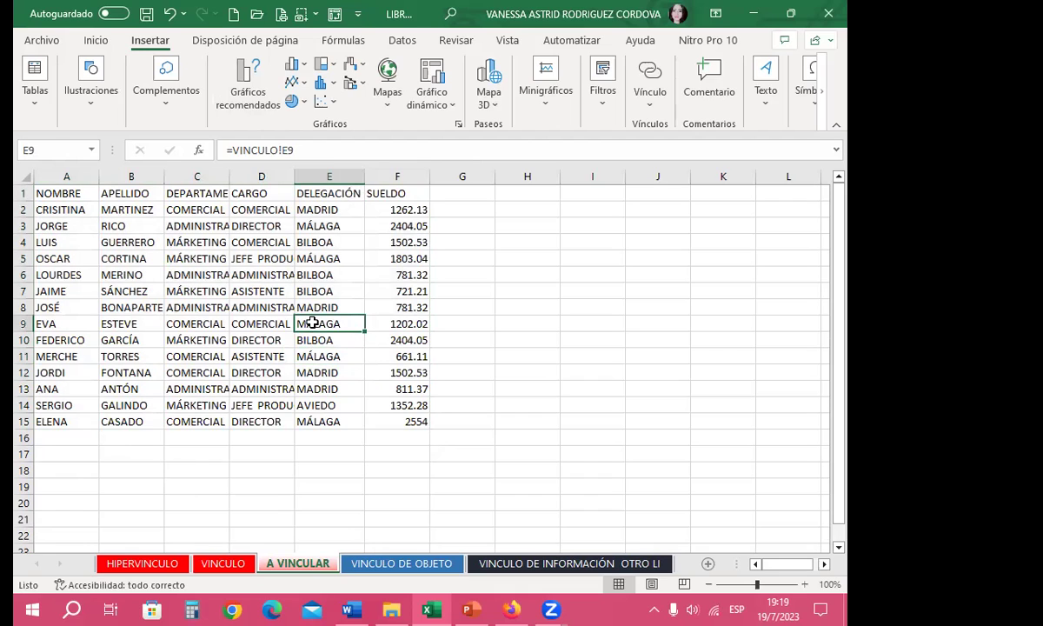
pyautogui.click(314, 275)
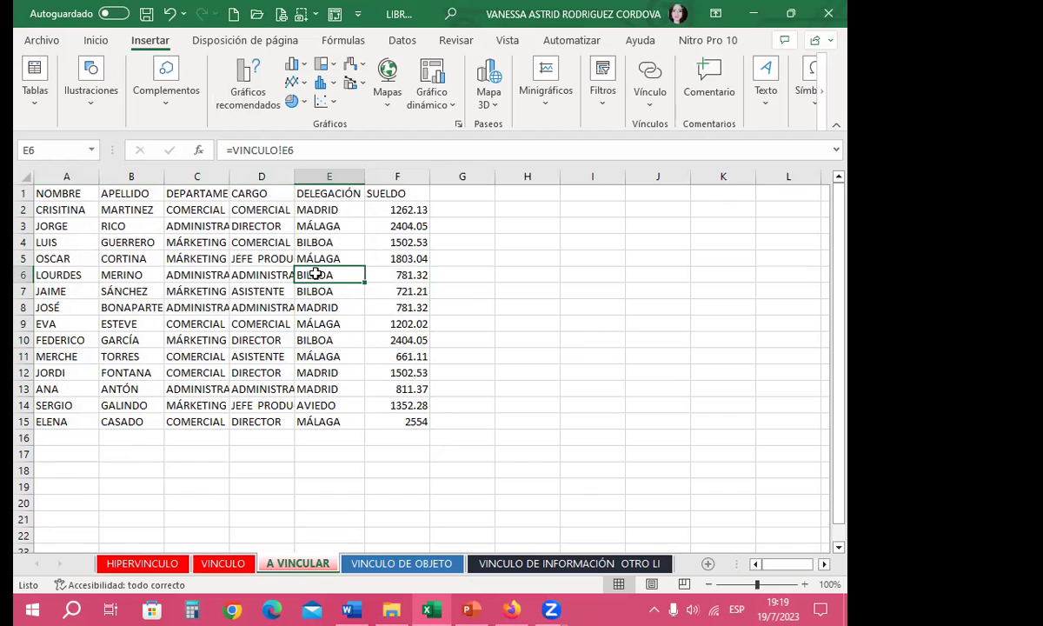
pyautogui.click(224, 564)
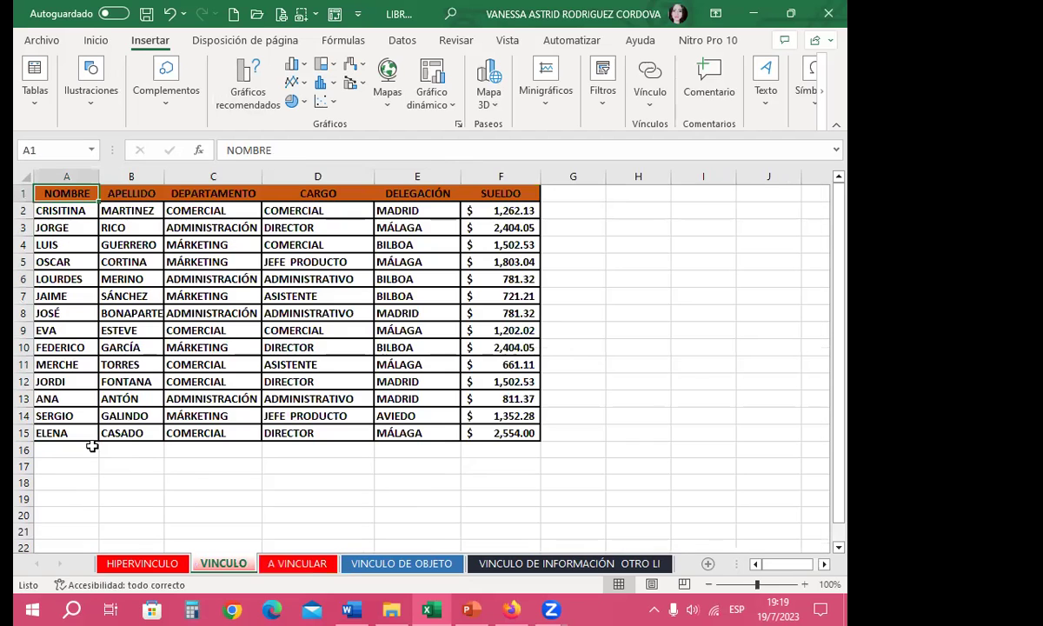
pyautogui.moveTo(191, 211)
pyautogui.mouseDown()
pyautogui.moveTo(355, 249)
pyautogui.moveTo(385, 286)
pyautogui.mouseUp()
pyautogui.hotkey('ctrl', 'c')
pyautogui.press('Delete')
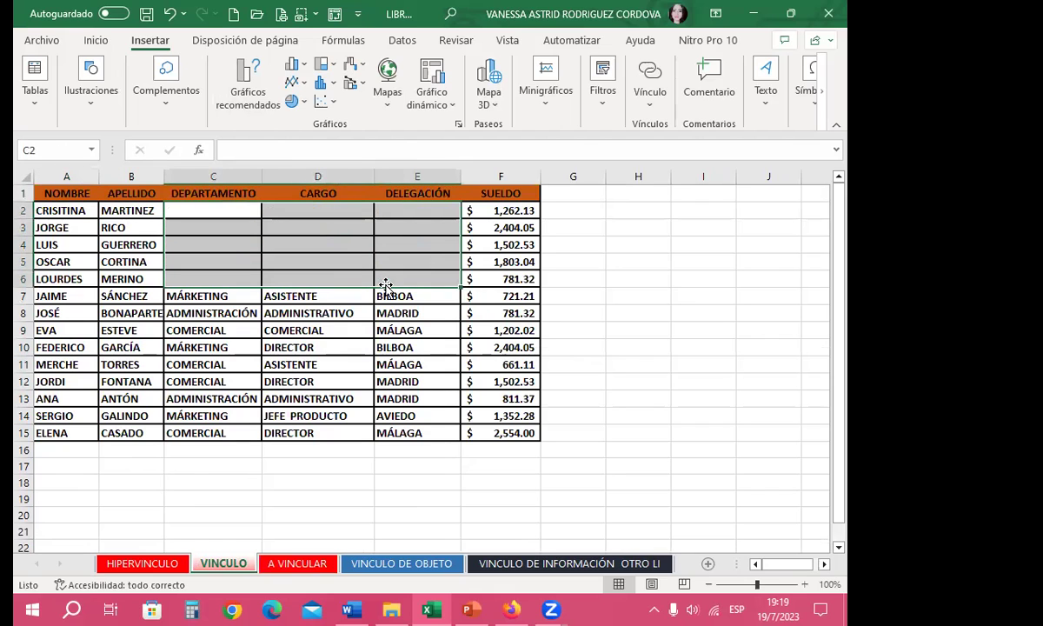
pyautogui.click(272, 333)
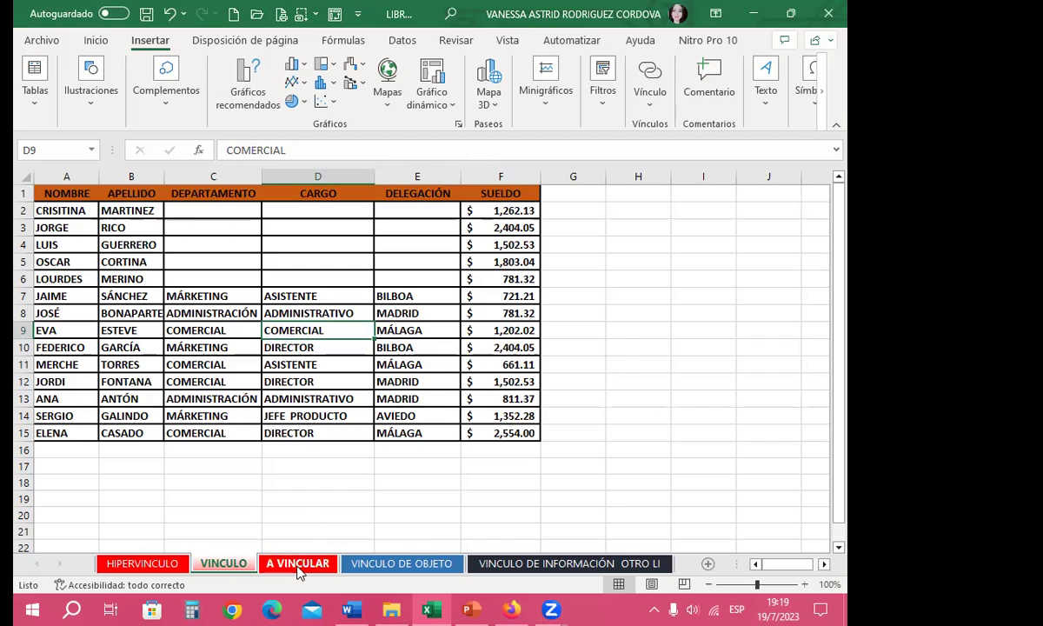
pyautogui.click(296, 563)
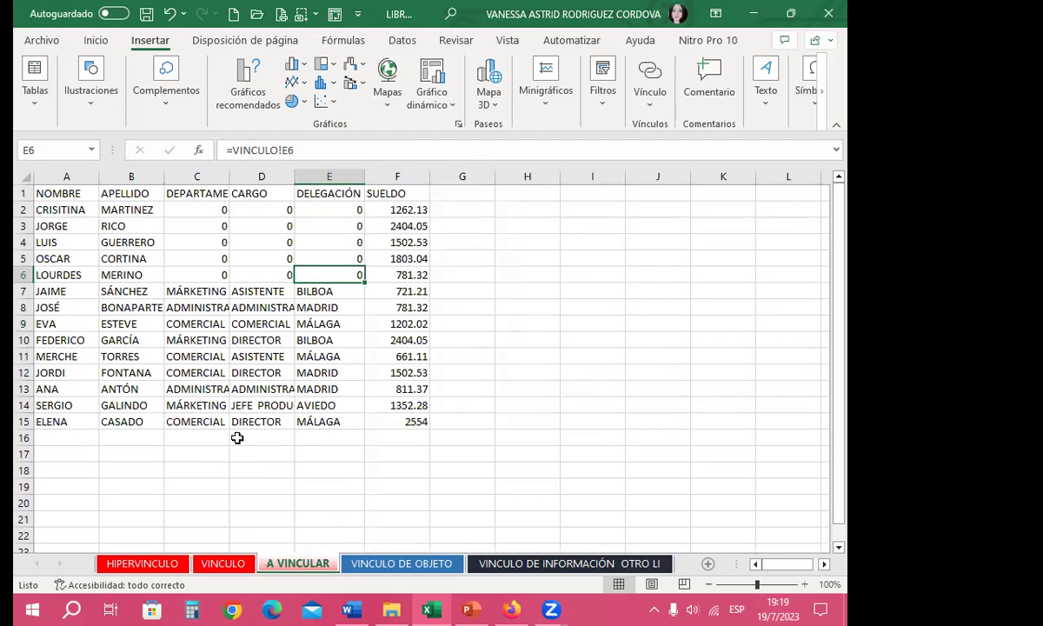
pyautogui.click(208, 210)
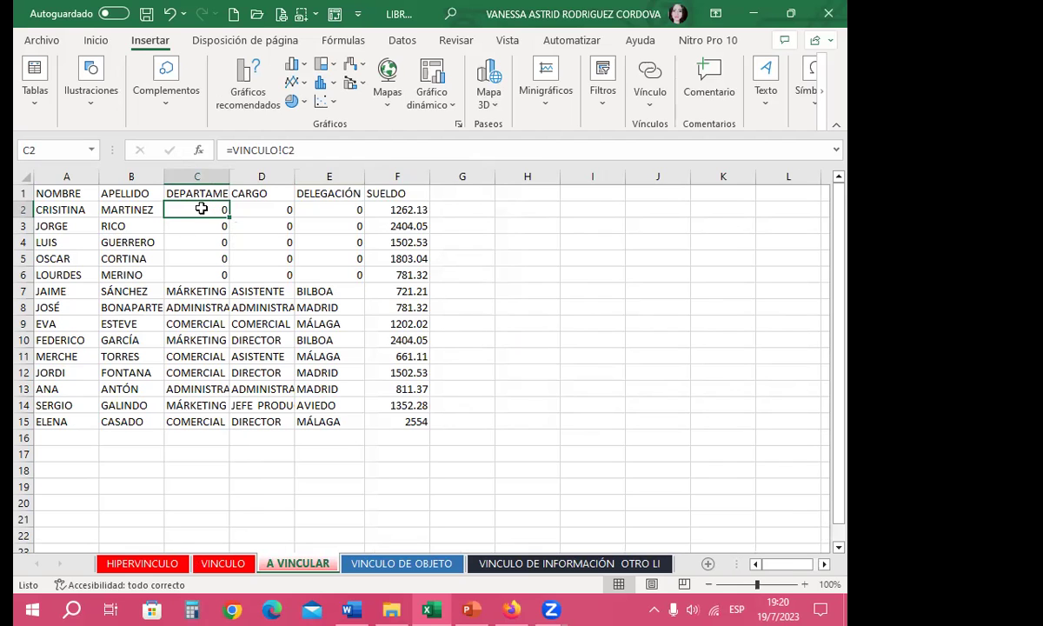
pyautogui.click(218, 563)
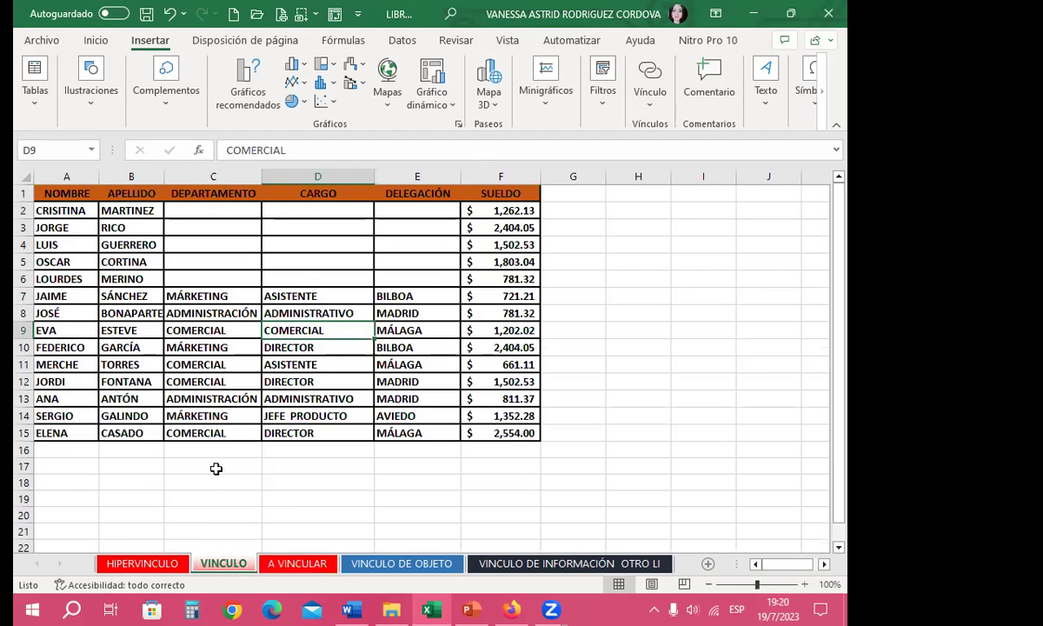
pyautogui.click(213, 210)
pyautogui.hotkey('ctrl', 'v')
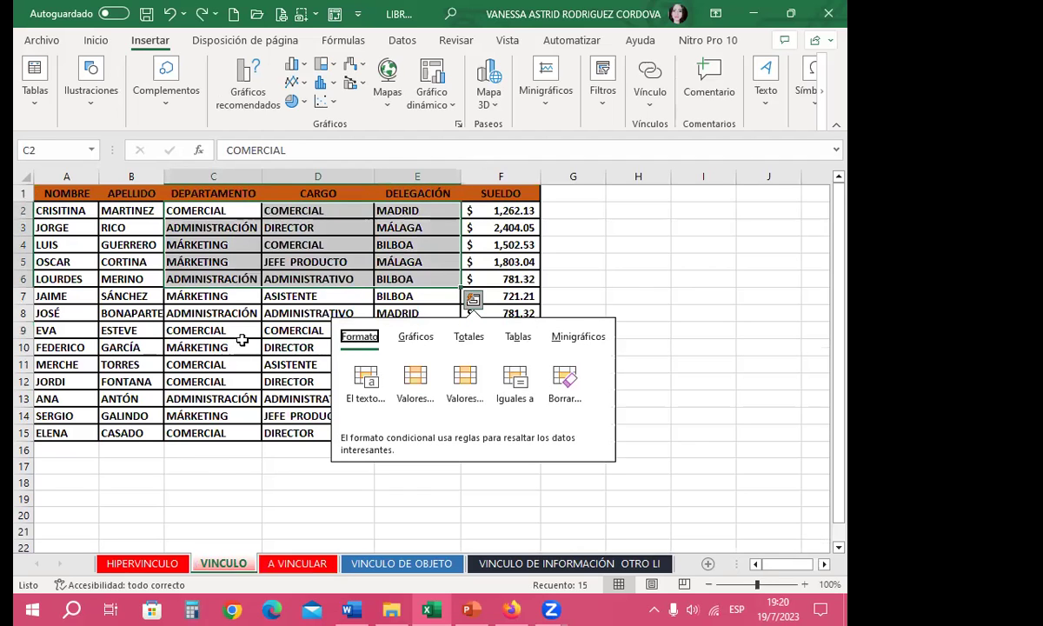
pyautogui.click(213, 347)
pyautogui.click(184, 211)
pyautogui.click(296, 244)
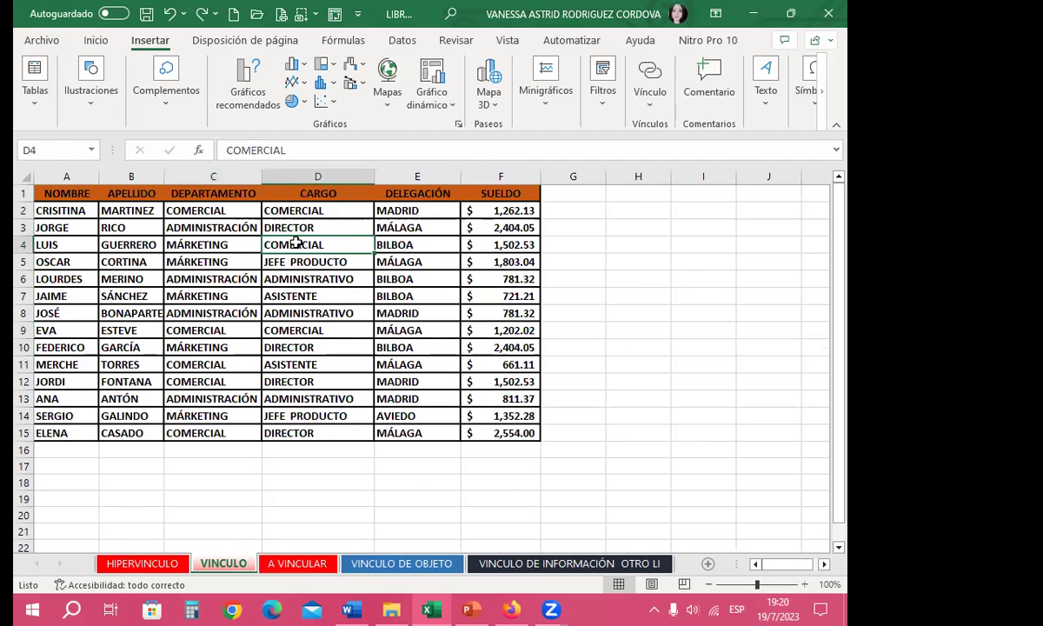
pyautogui.click(296, 563)
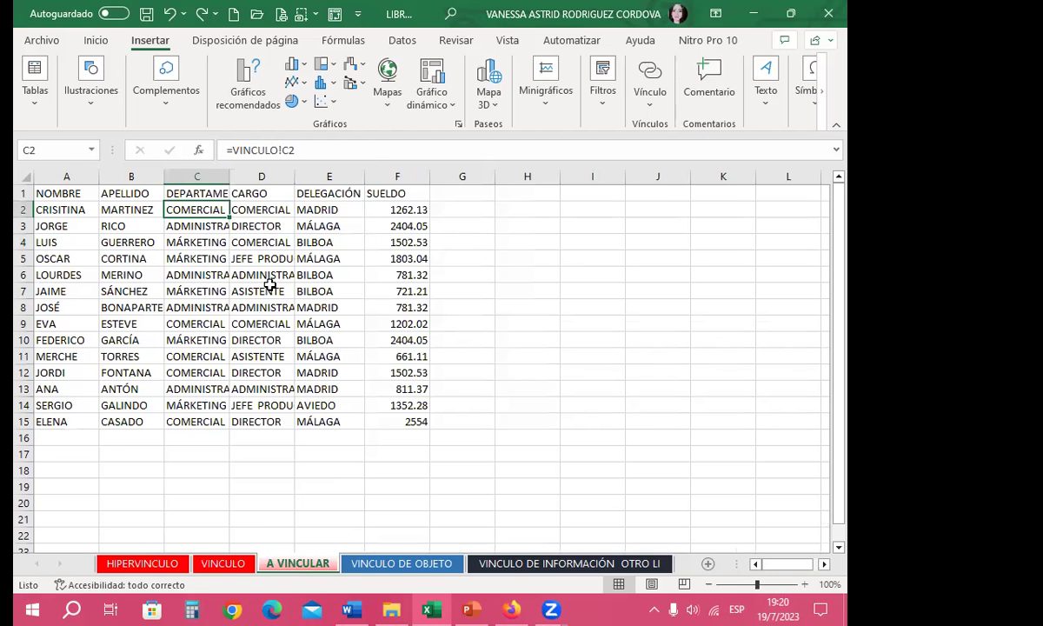
# Step: Enter =VINCULO!A1 in H1 and fill it down to row 15 and across through the SUELDO column M
pyautogui.click(539, 194)
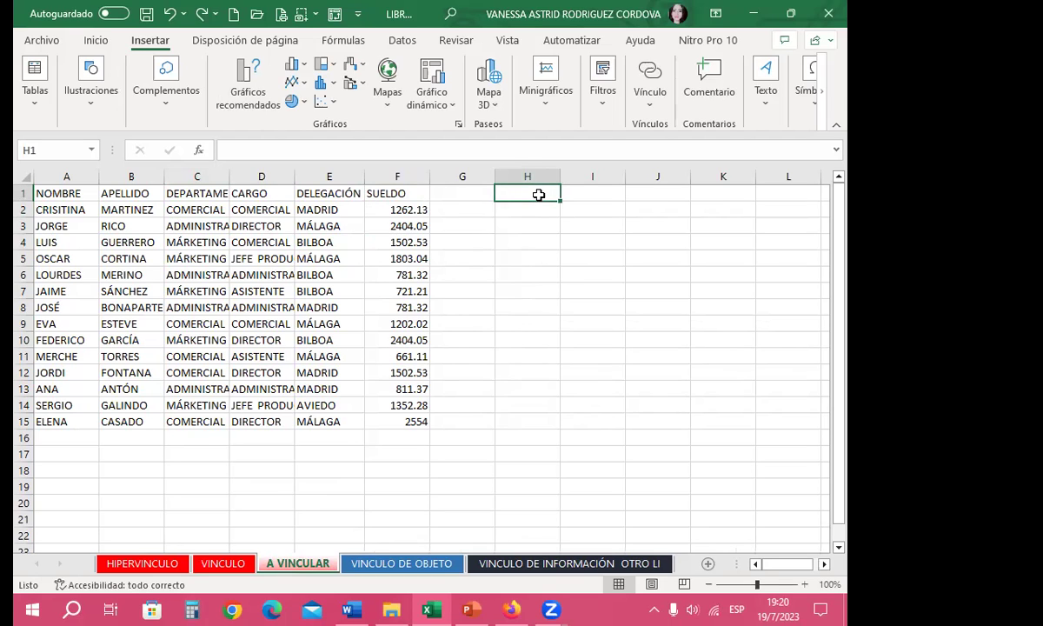
pyautogui.write('=')
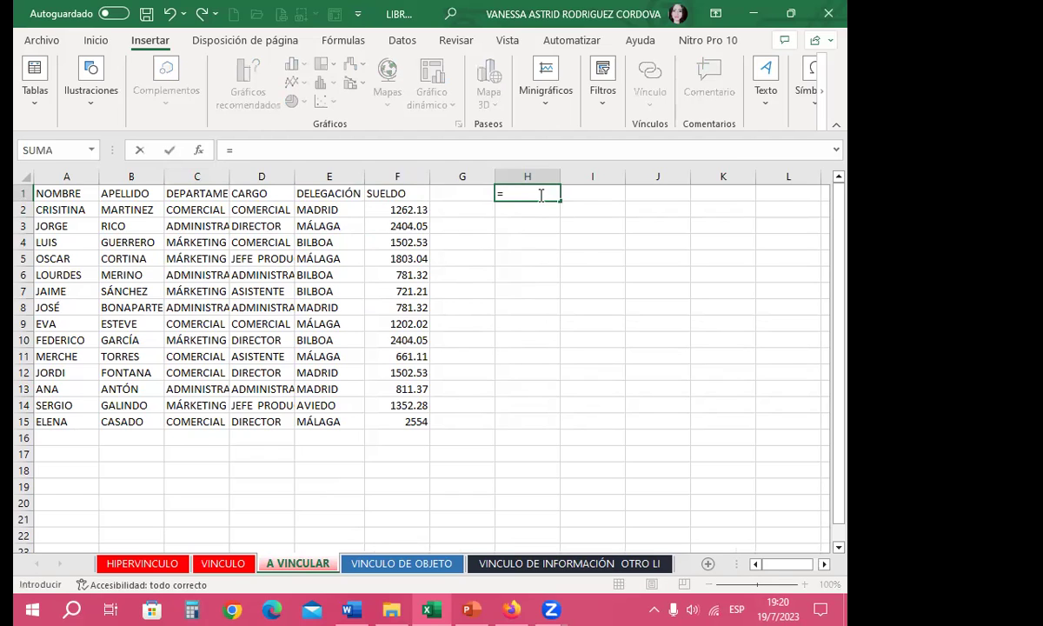
pyautogui.write('VINCULO')
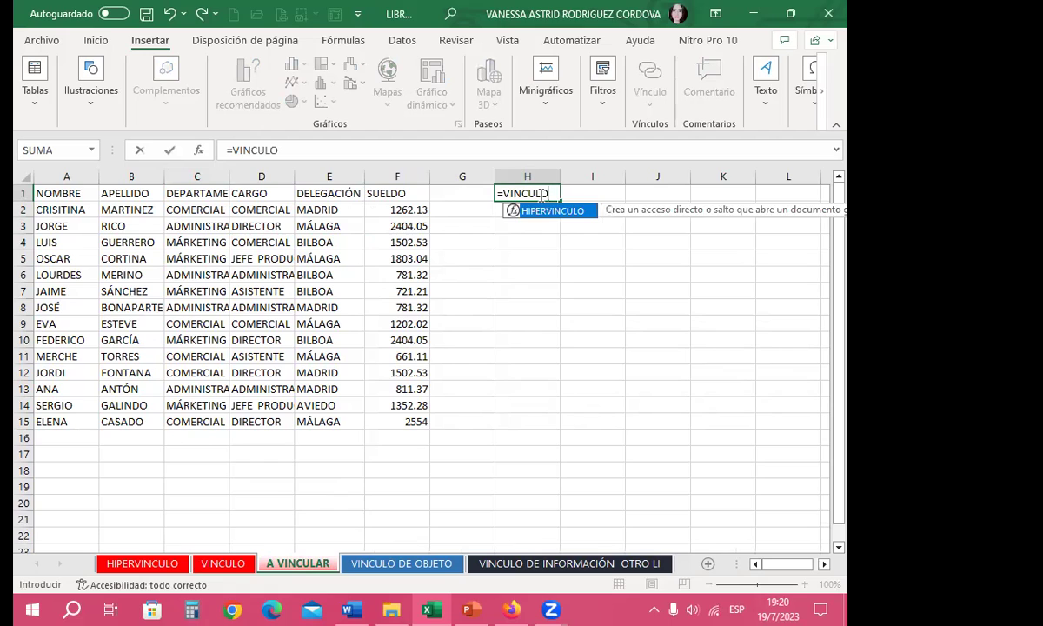
pyautogui.write('!')
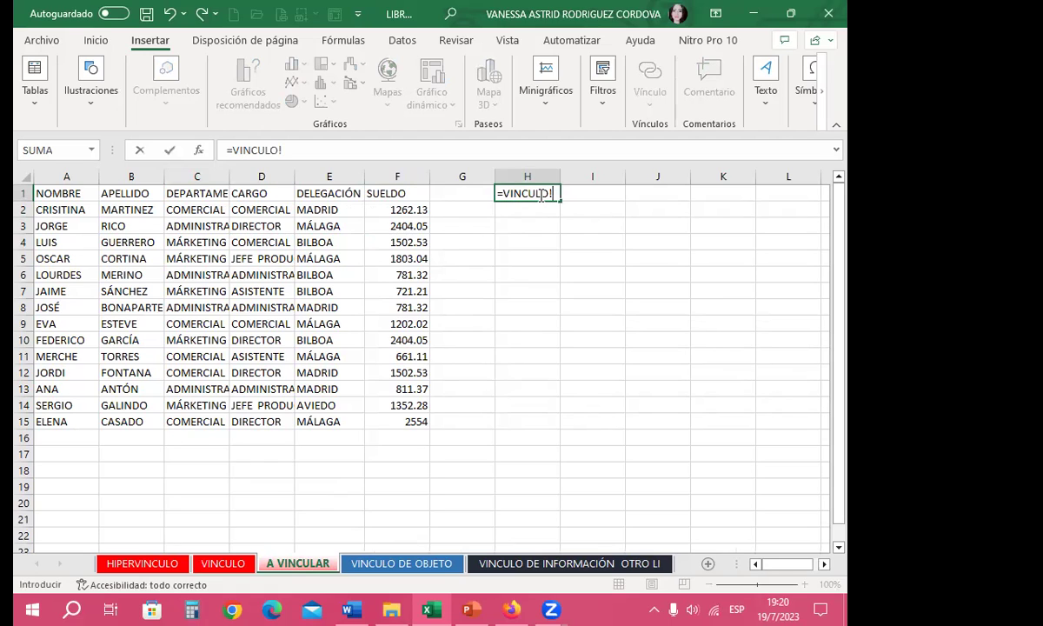
pyautogui.write('A')
pyautogui.write('1')
pyautogui.press('Return')
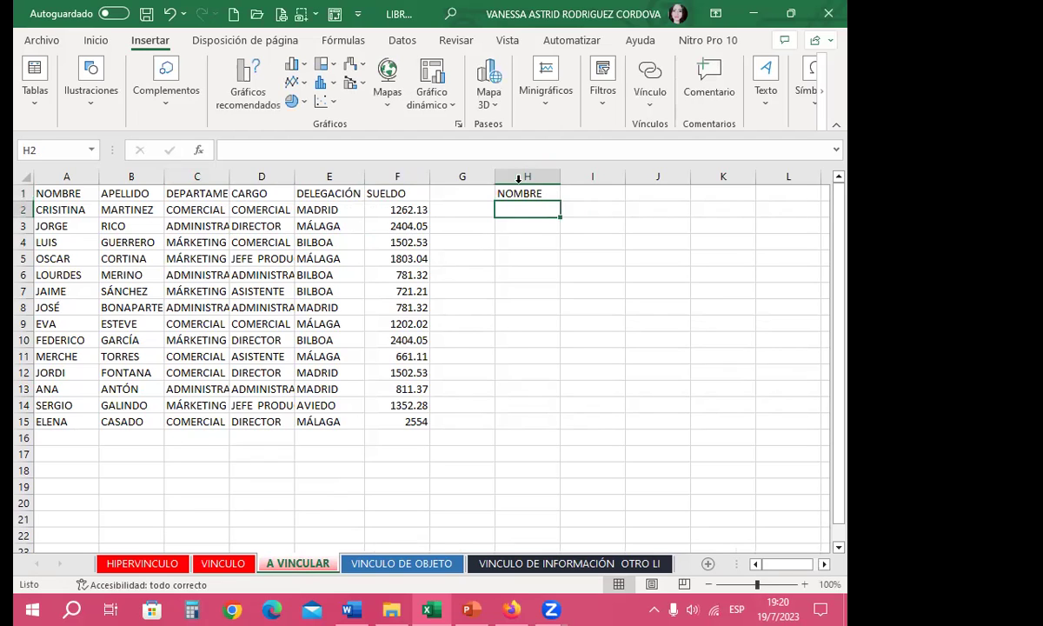
pyautogui.click(528, 193)
pyautogui.moveTo(559, 200); pyautogui.dragTo(547, 430)
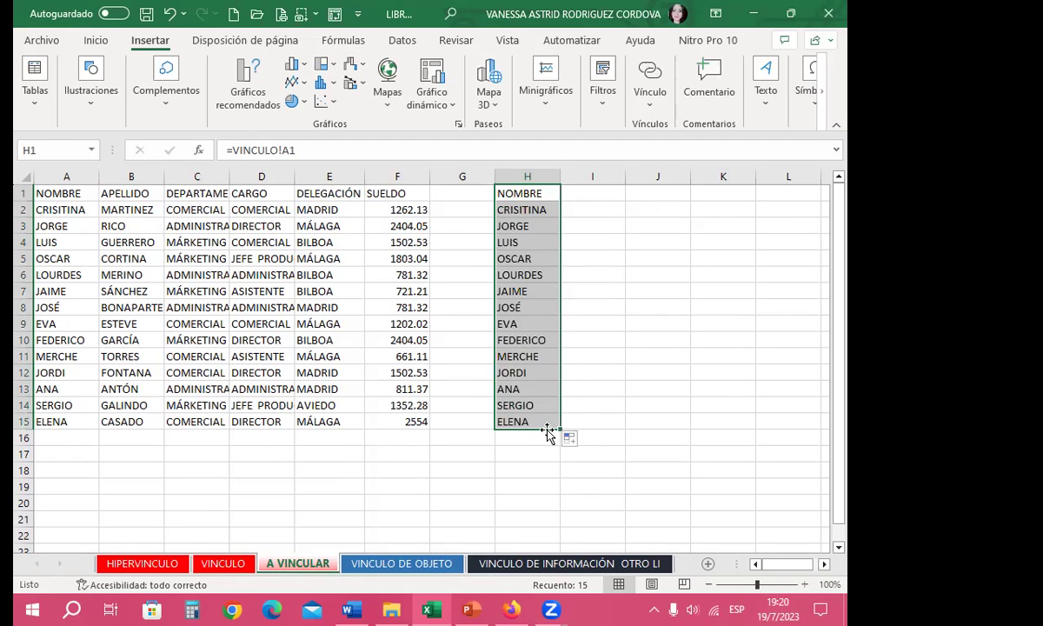
pyautogui.moveTo(560, 429); pyautogui.dragTo(798, 430)
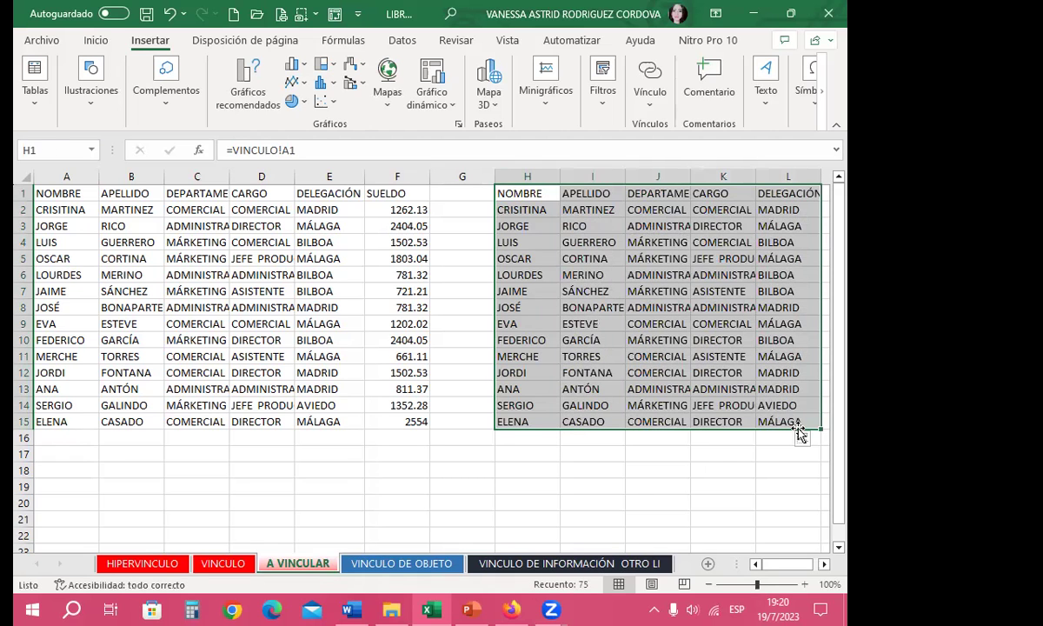
pyautogui.click(824, 564)
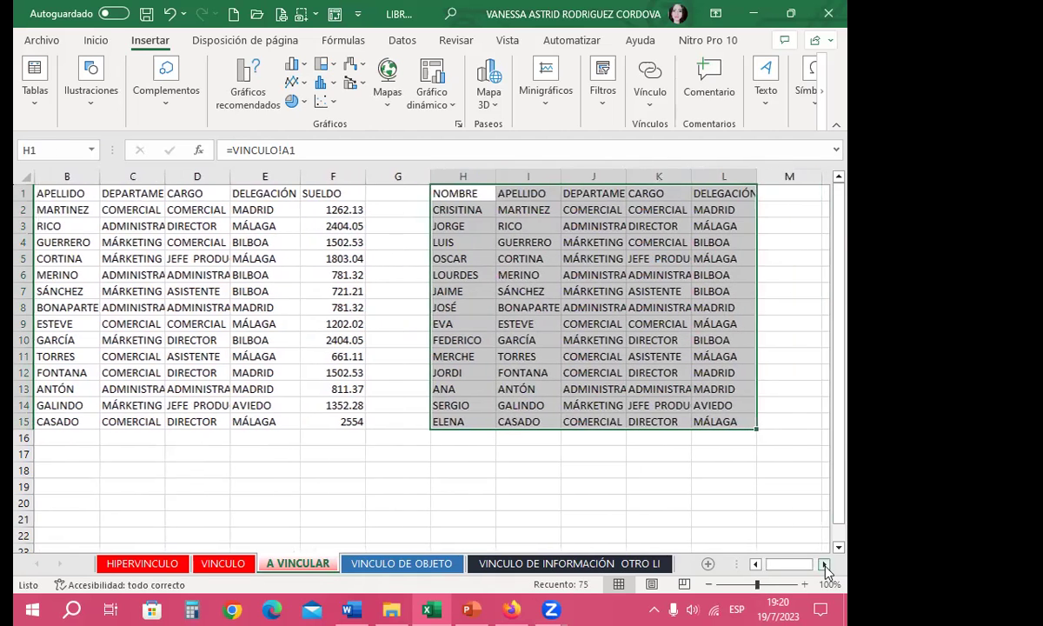
pyautogui.click(824, 564)
pyautogui.moveTo(689, 428); pyautogui.dragTo(745, 417)
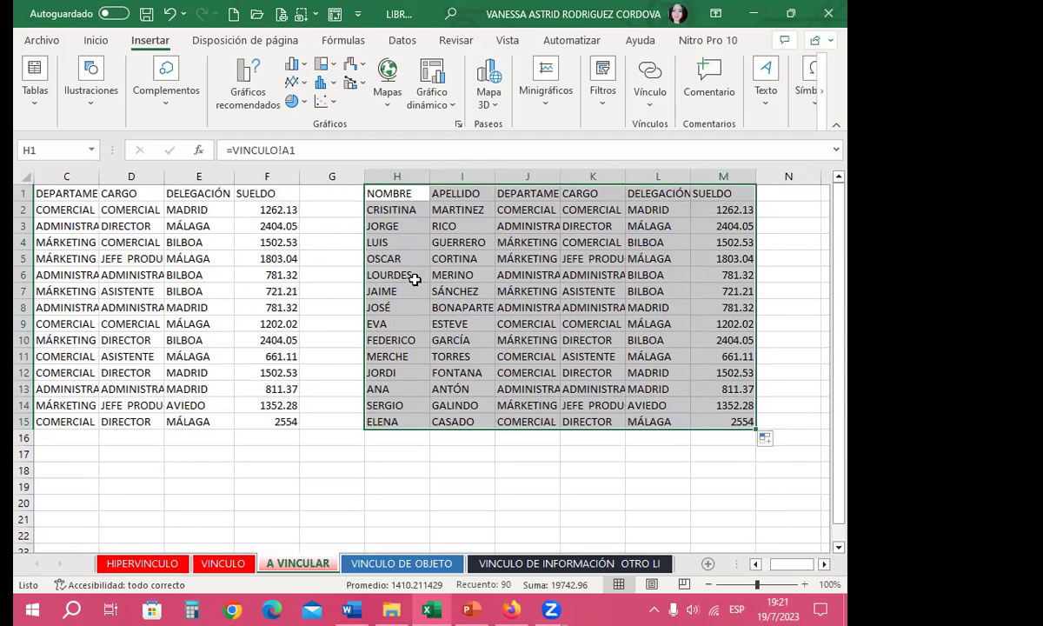
# Step: Check the H1 link, scroll back to column A, and select empty cell A19
pyautogui.click(373, 242)
pyautogui.click(402, 192)
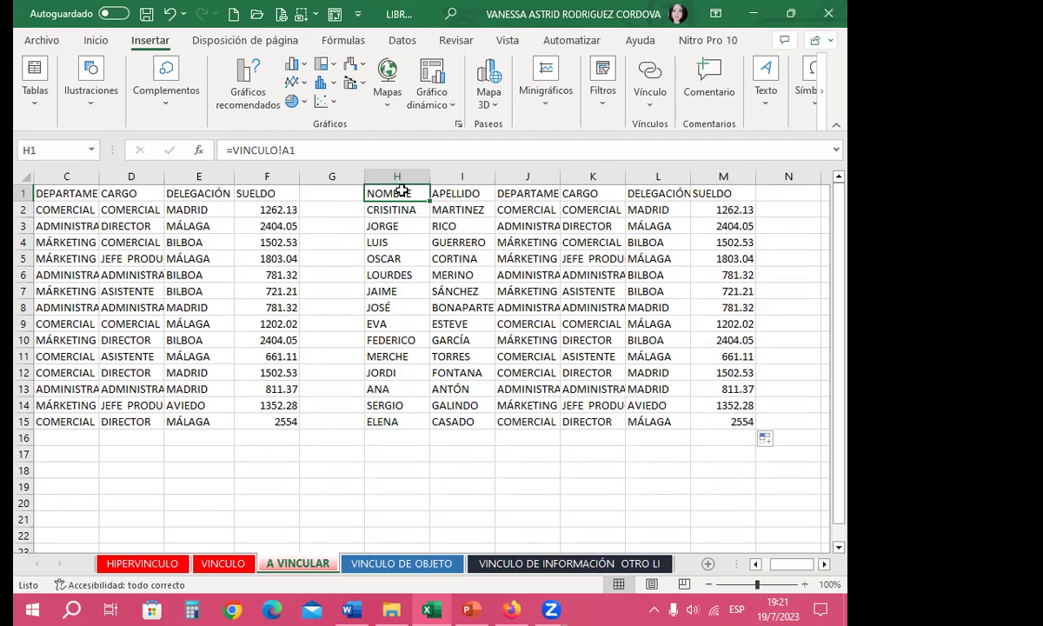
pyautogui.click(824, 564)
pyautogui.moveTo(783, 564); pyautogui.dragTo(764, 564)
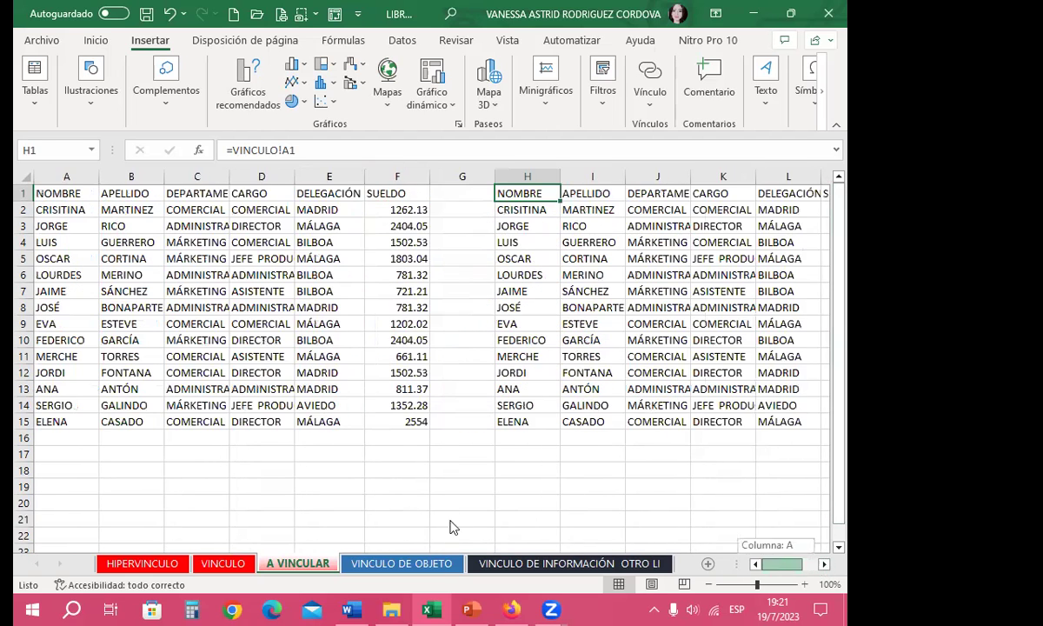
pyautogui.click(54, 489)
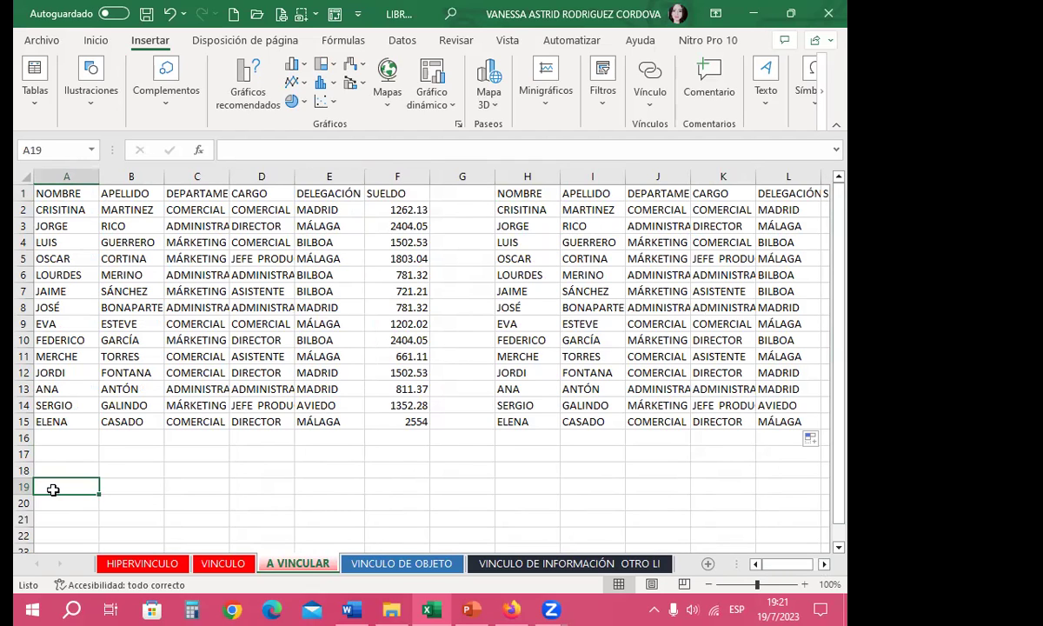
# Step: Copy VINCULO's A1:F15 table and paste it into A VINCULAR as linked cells with Pegar vínculo
pyautogui.click(218, 563)
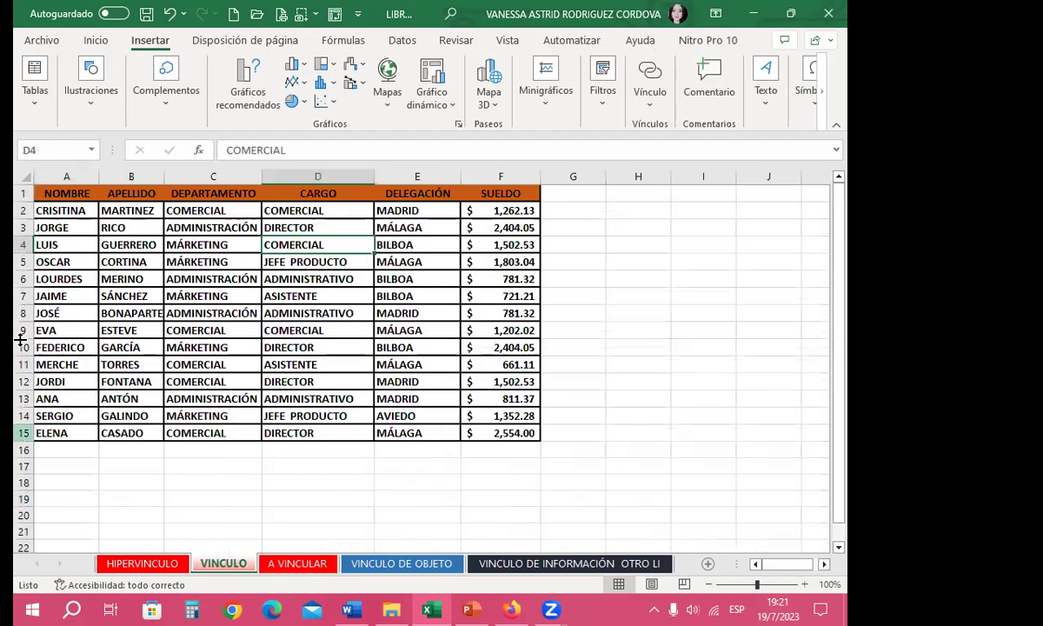
pyautogui.moveTo(56, 191)
pyautogui.mouseDown()
pyautogui.moveTo(424, 272)
pyautogui.moveTo(491, 435)
pyautogui.mouseUp()
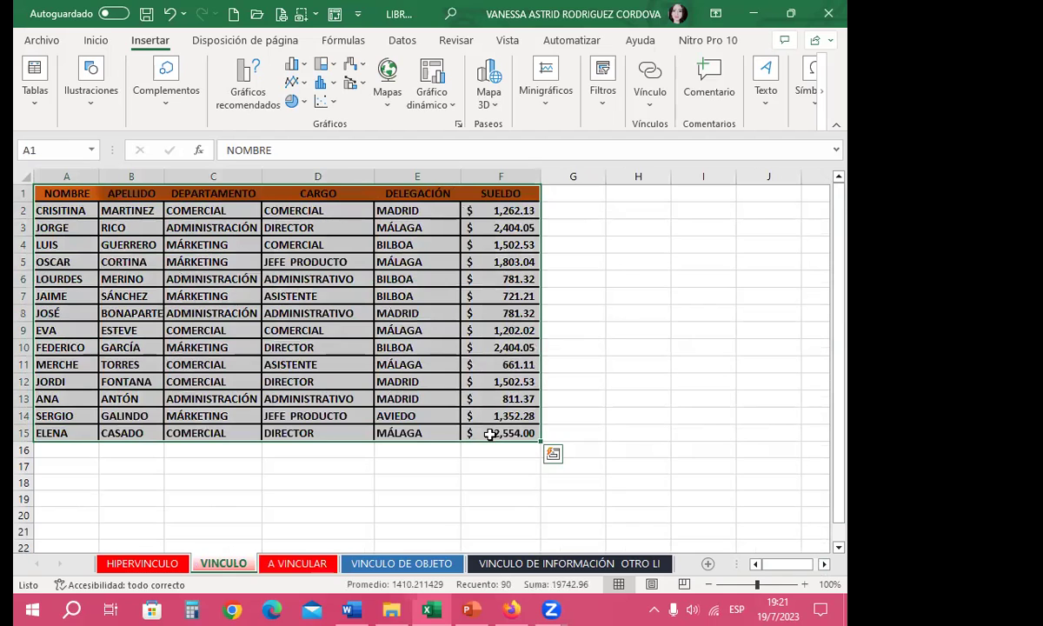
pyautogui.hotkey('ctrl', 'c')
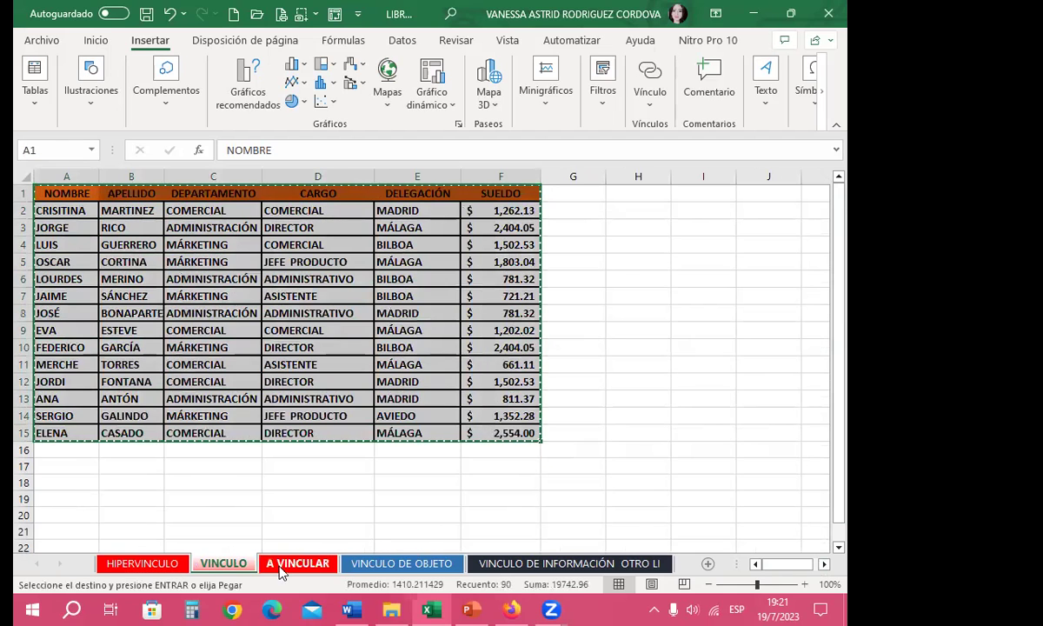
pyautogui.click(297, 563)
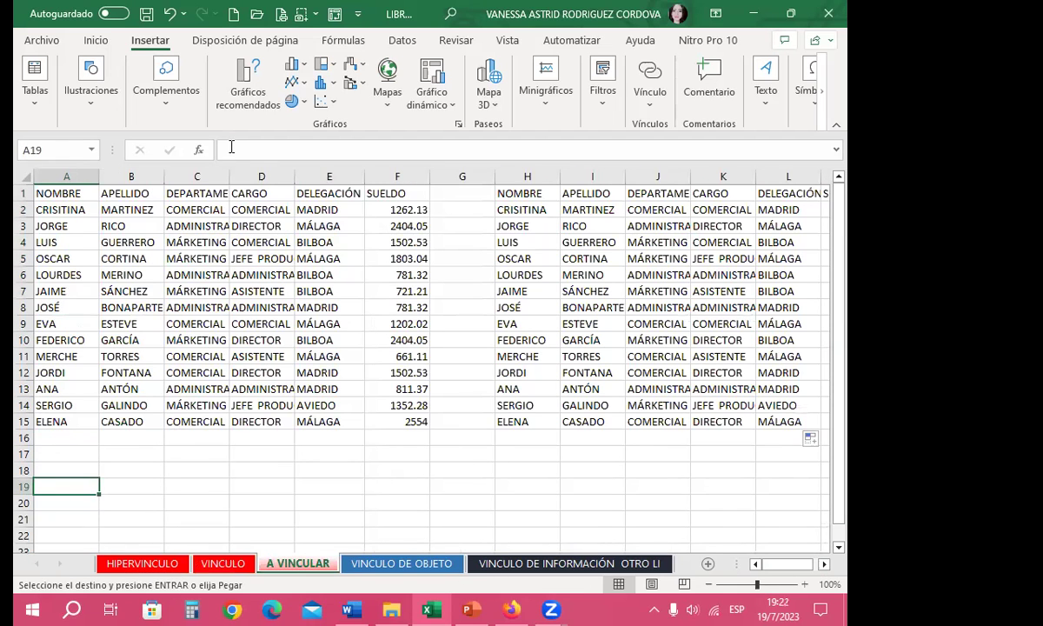
pyautogui.click(95, 40)
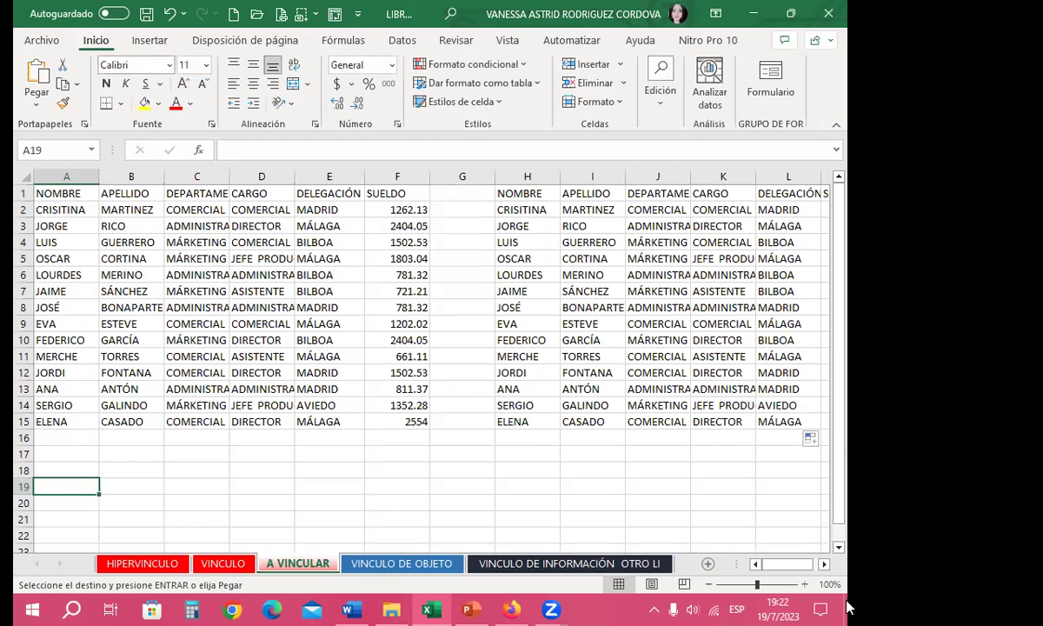
pyautogui.click(35, 105)
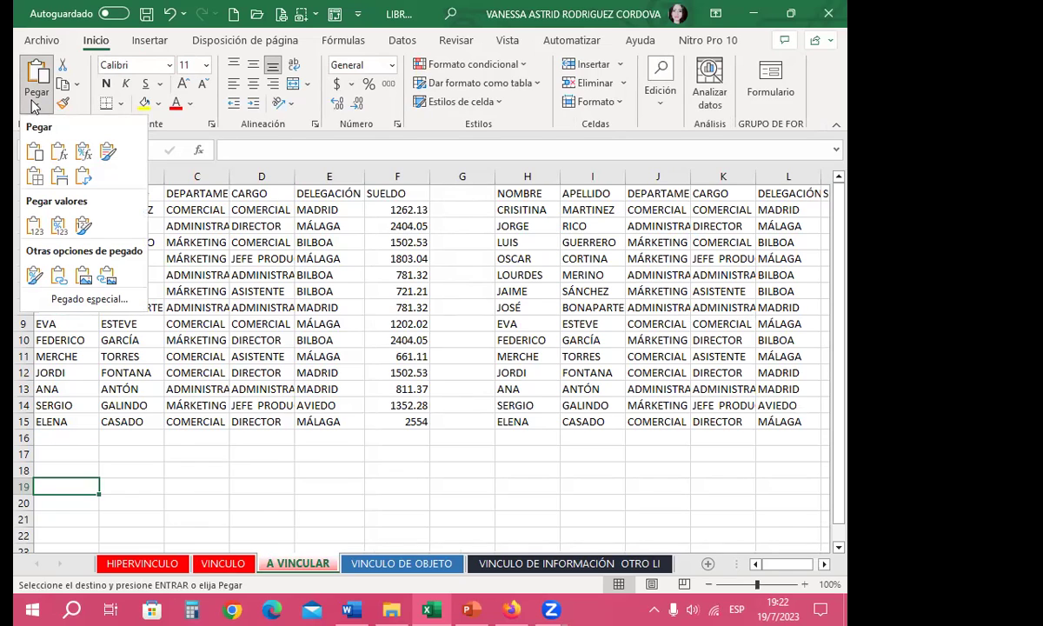
pyautogui.click(58, 275)
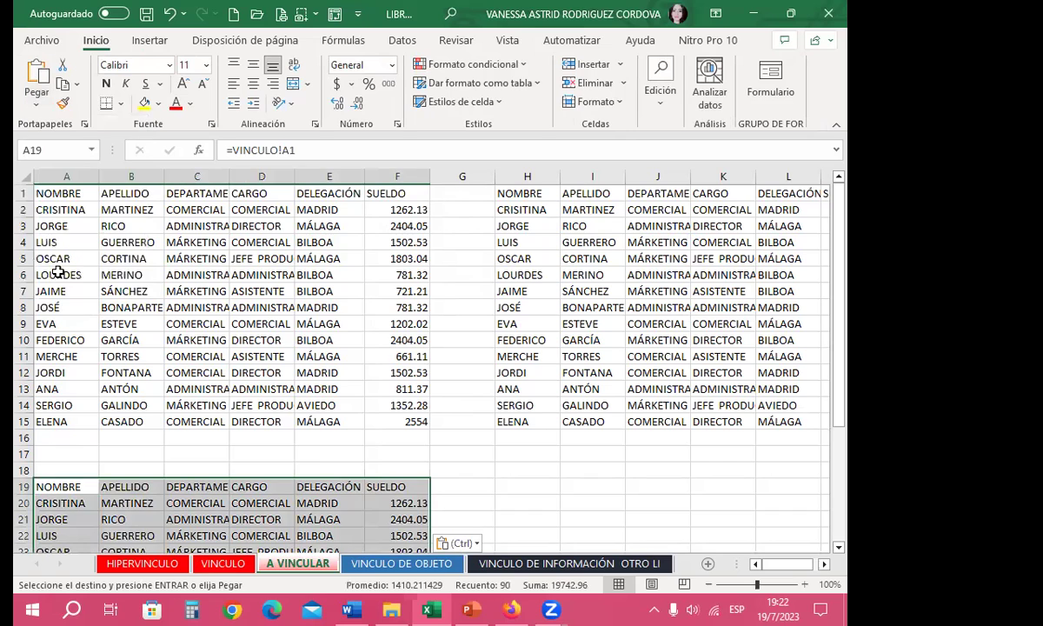
# Step: Compare the link formulas in A1, H1, A19, C23, D26 and D22, then return to VINCULO
pyautogui.click(66, 194)
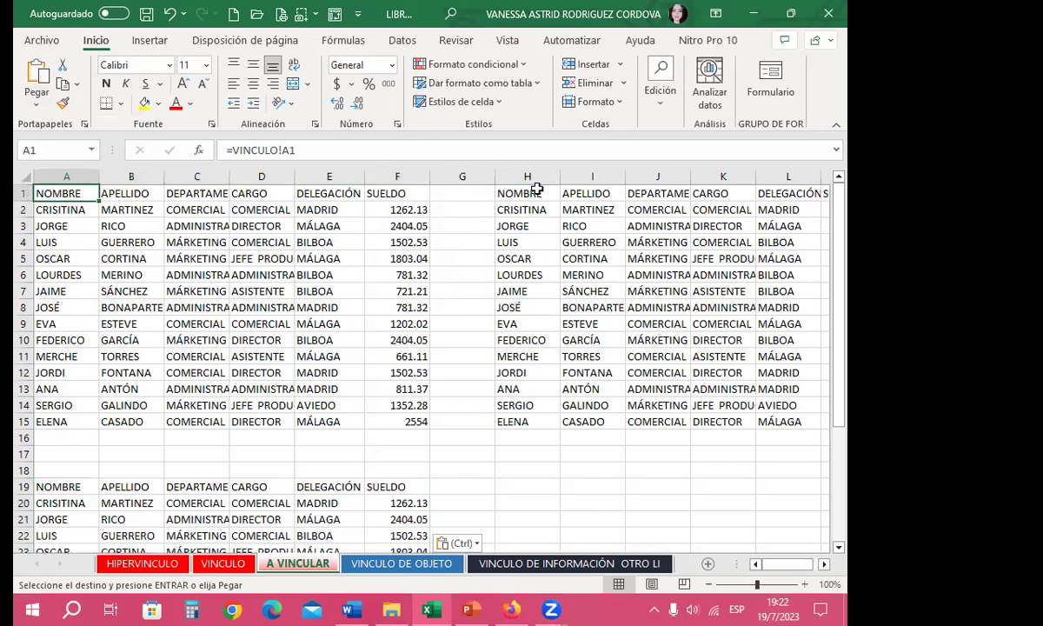
pyautogui.click(503, 195)
pyautogui.click(71, 489)
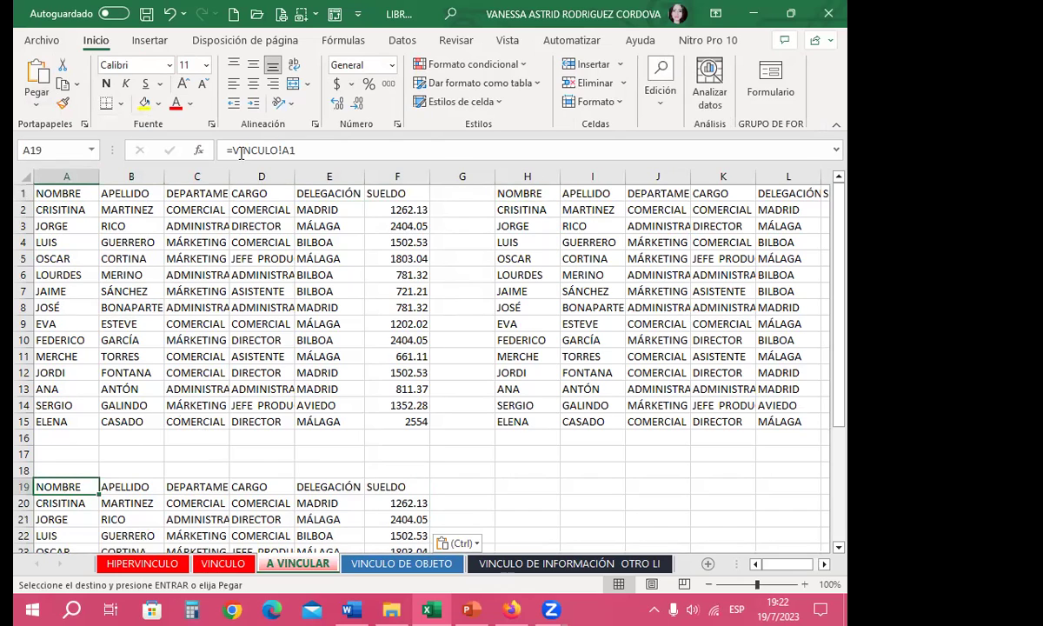
pyautogui.click(76, 193)
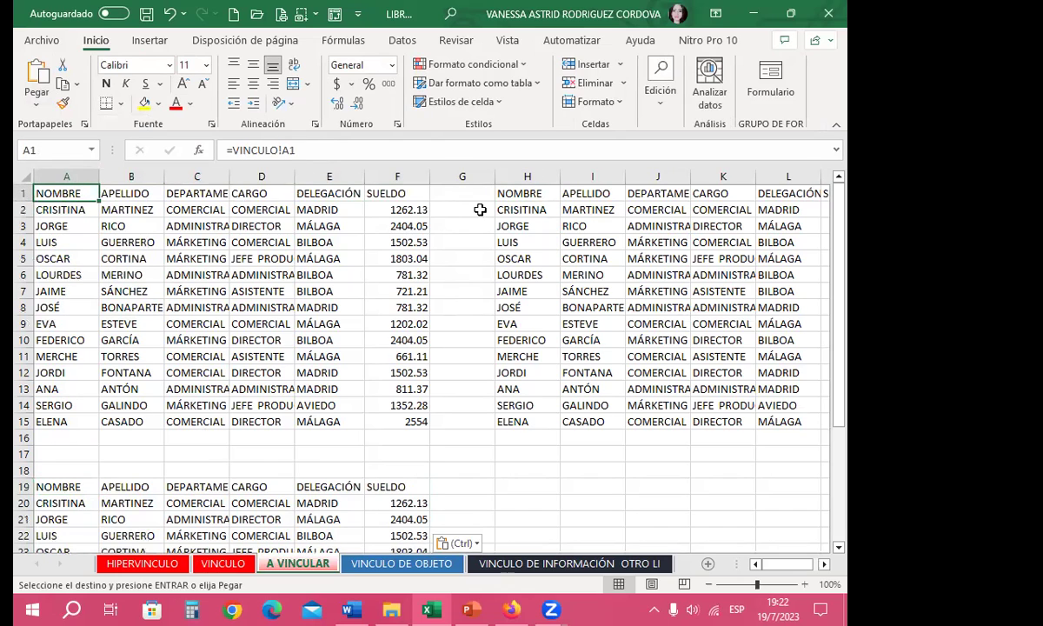
pyautogui.click(540, 194)
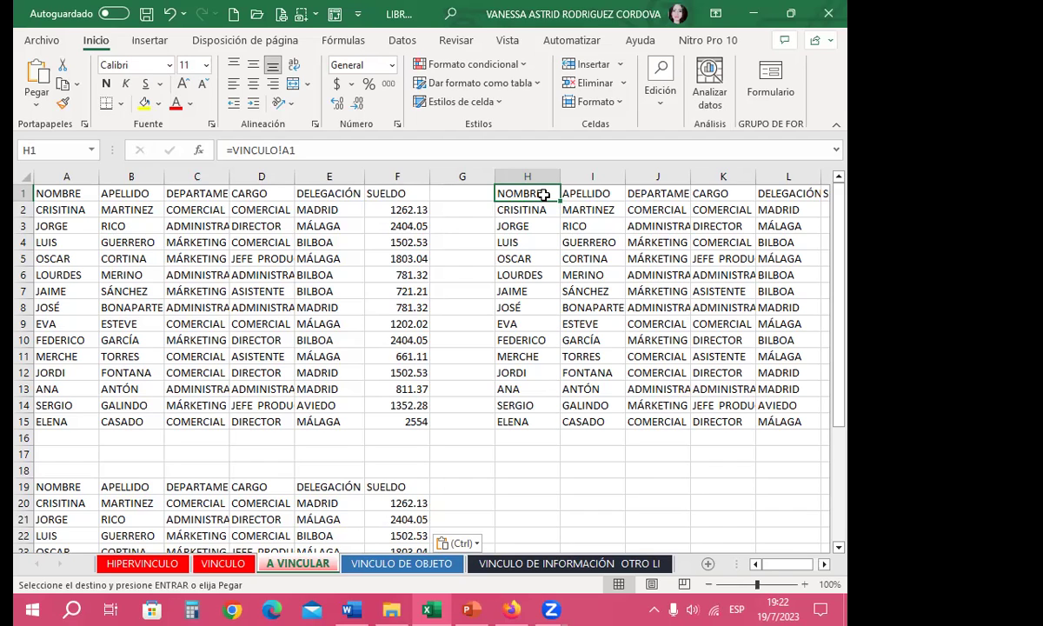
pyautogui.click(45, 487)
pyautogui.click(207, 547)
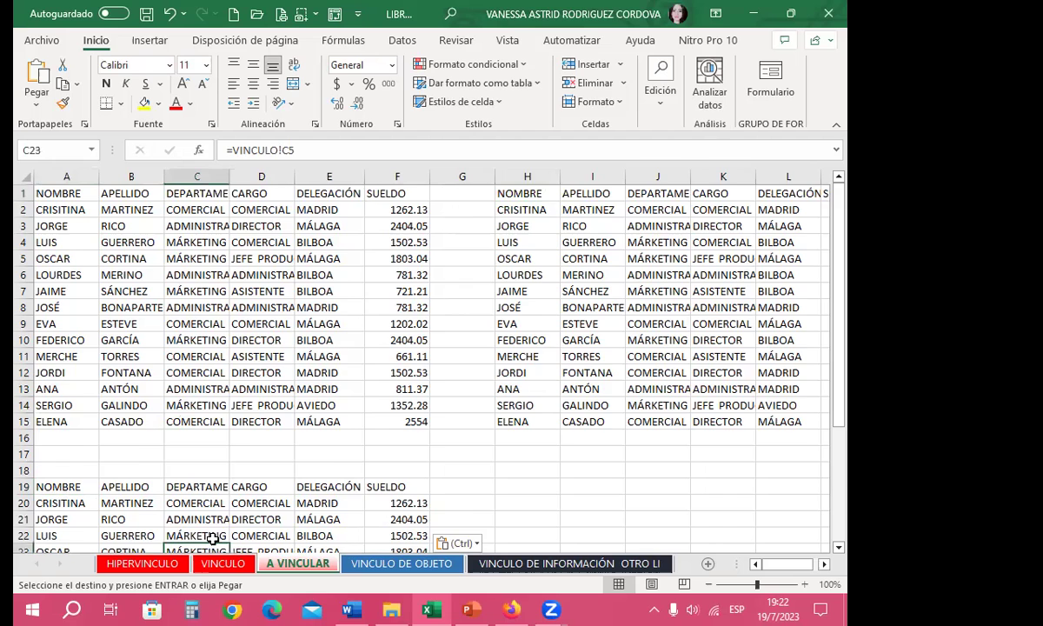
pyautogui.scroll(-2, 212, 539)
pyautogui.click(252, 471)
pyautogui.click(245, 504)
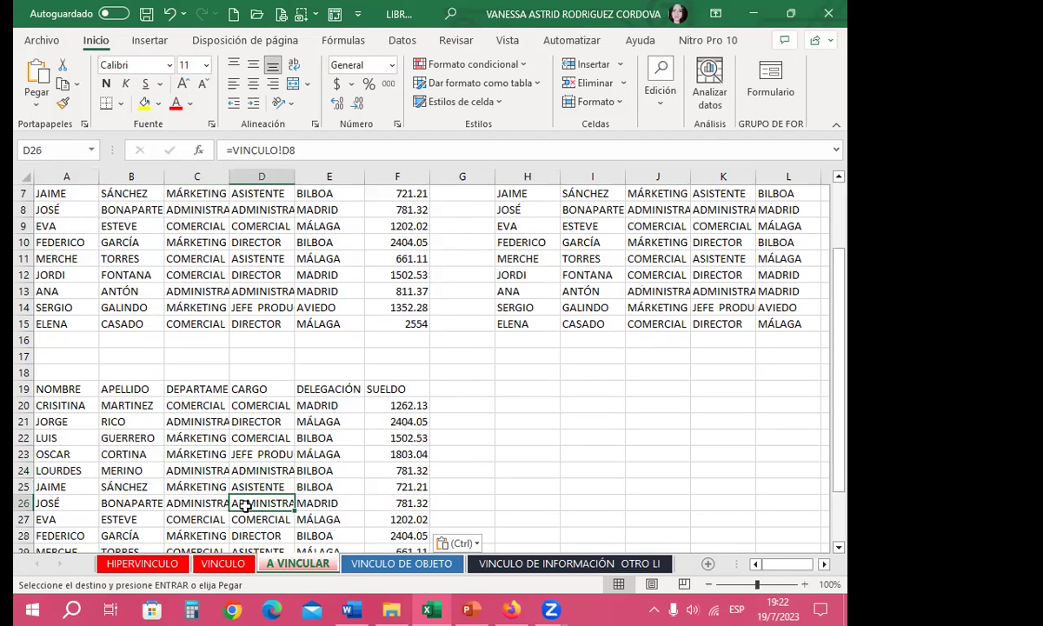
pyautogui.click(278, 470)
pyautogui.click(278, 437)
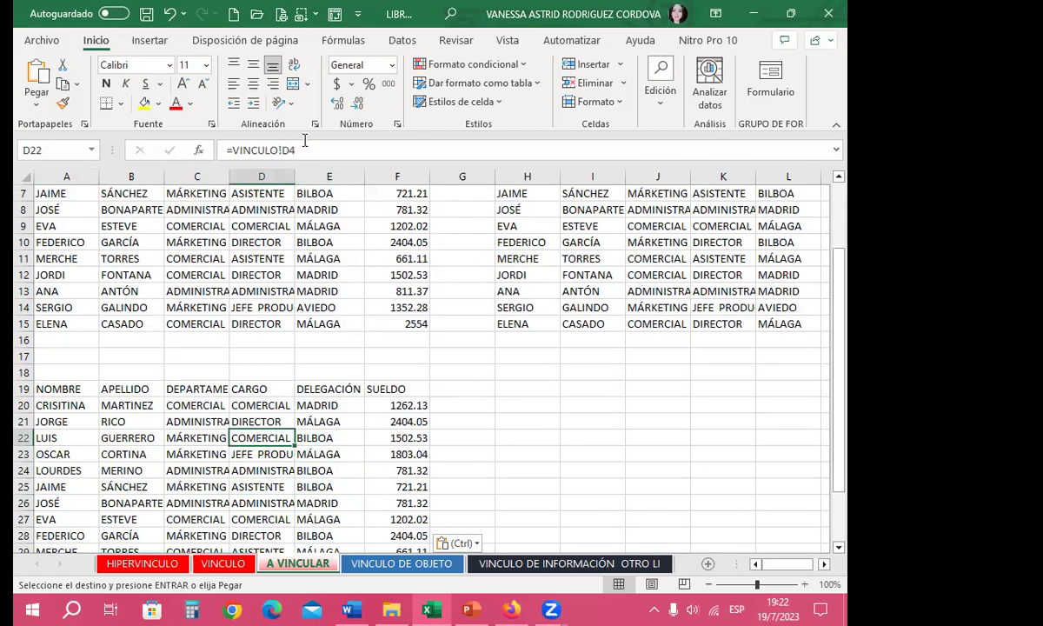
pyautogui.click(224, 563)
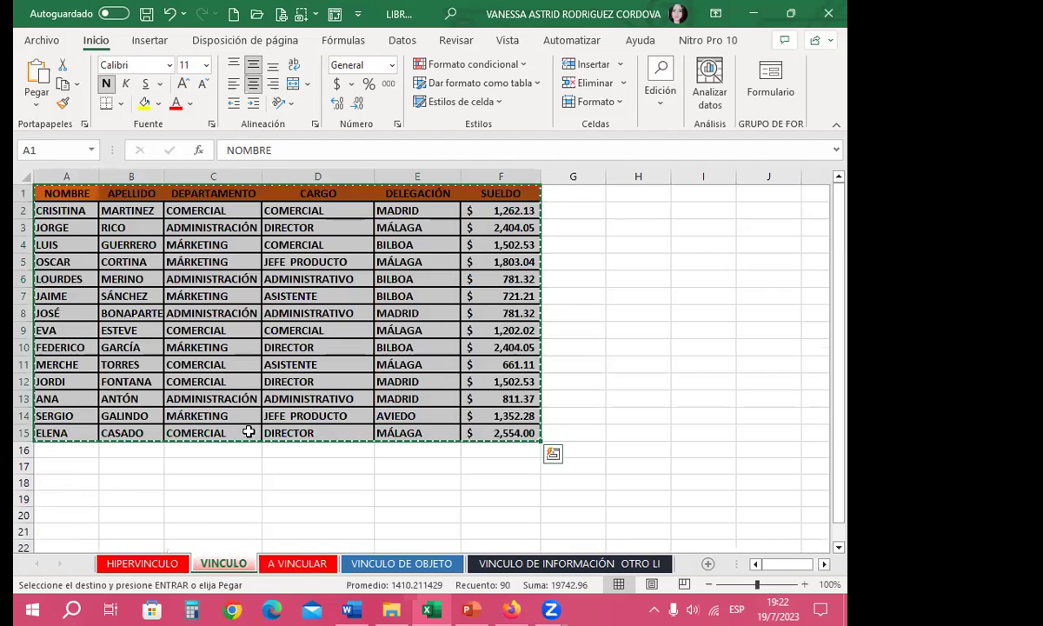
# Step: Clear VINCULO's data rows A2:F15 and confirm the A VINCULAR linked copies now show zeros
pyautogui.press('Escape')
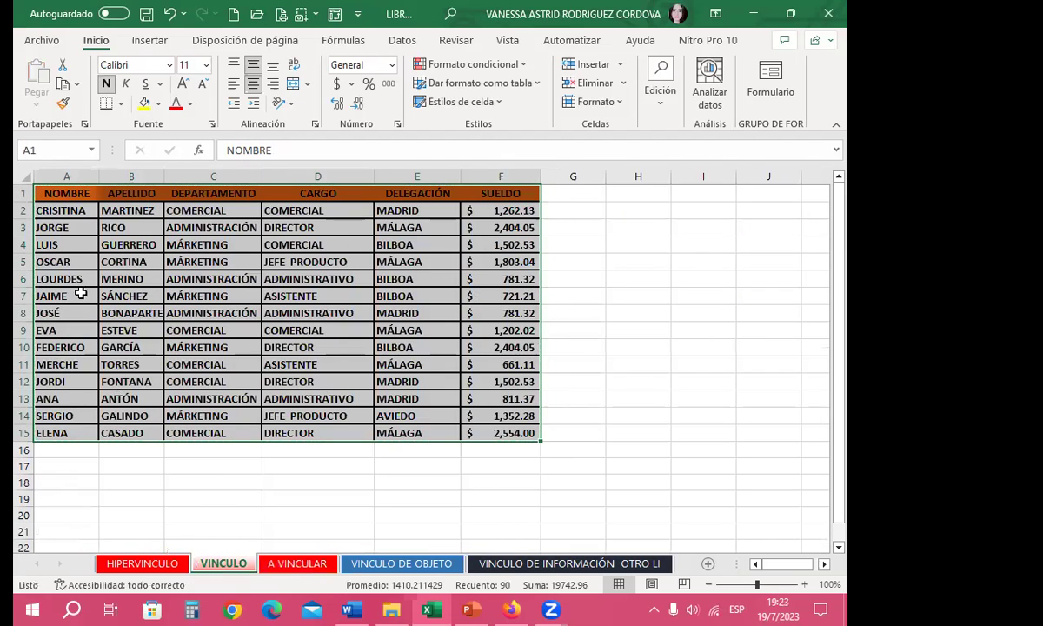
pyautogui.moveTo(60, 211); pyautogui.dragTo(503, 437)
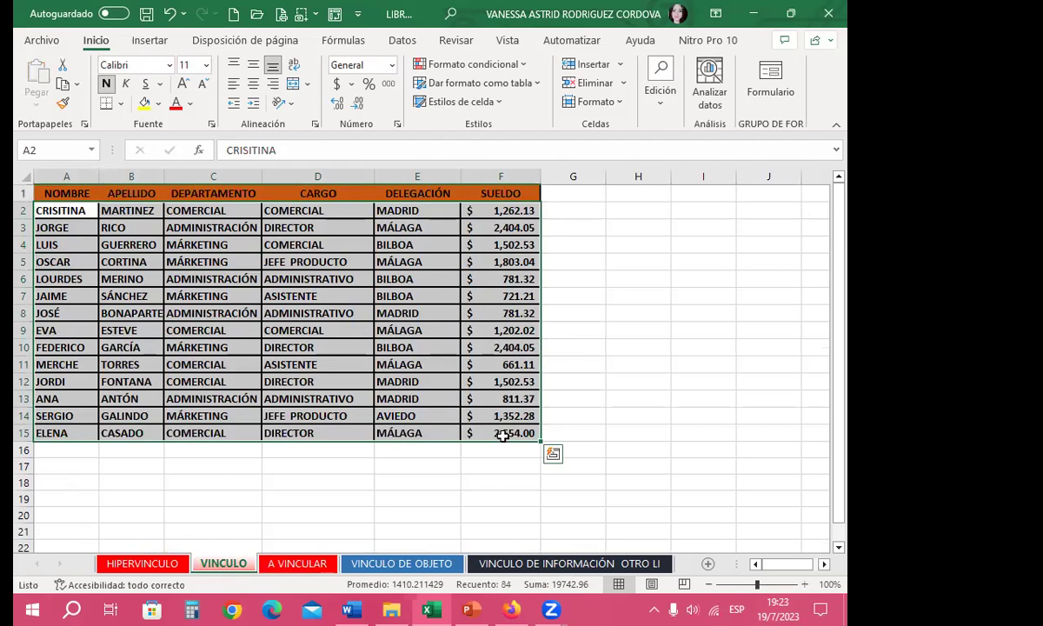
pyautogui.press('Delete')
pyautogui.click(300, 563)
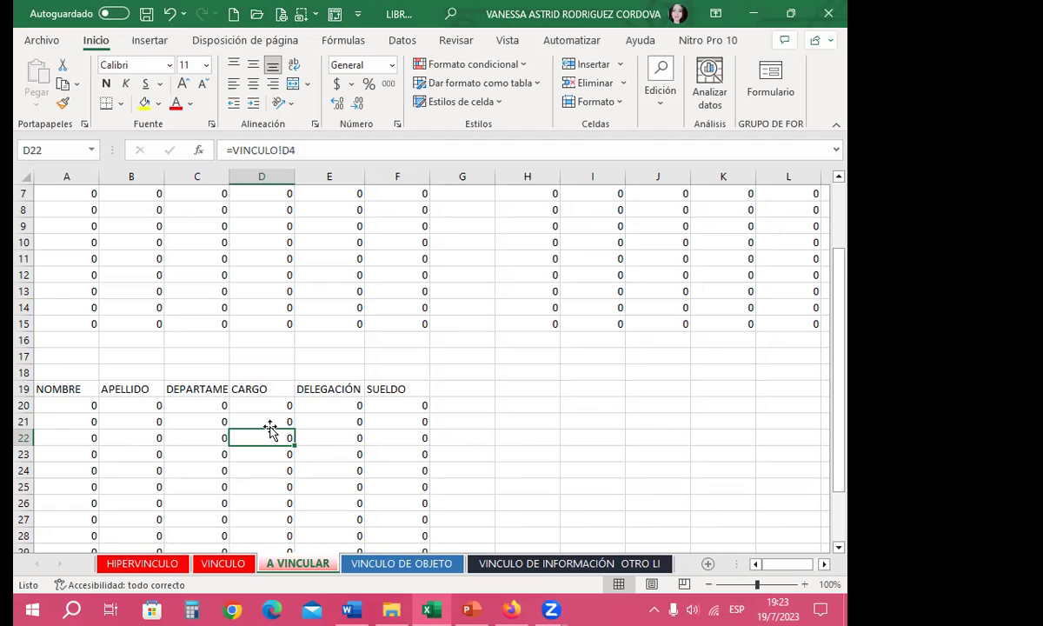
# Step: Check the link formula =VINCULO!D13 in cell D13 of A VINCULAR
pyautogui.click(222, 563)
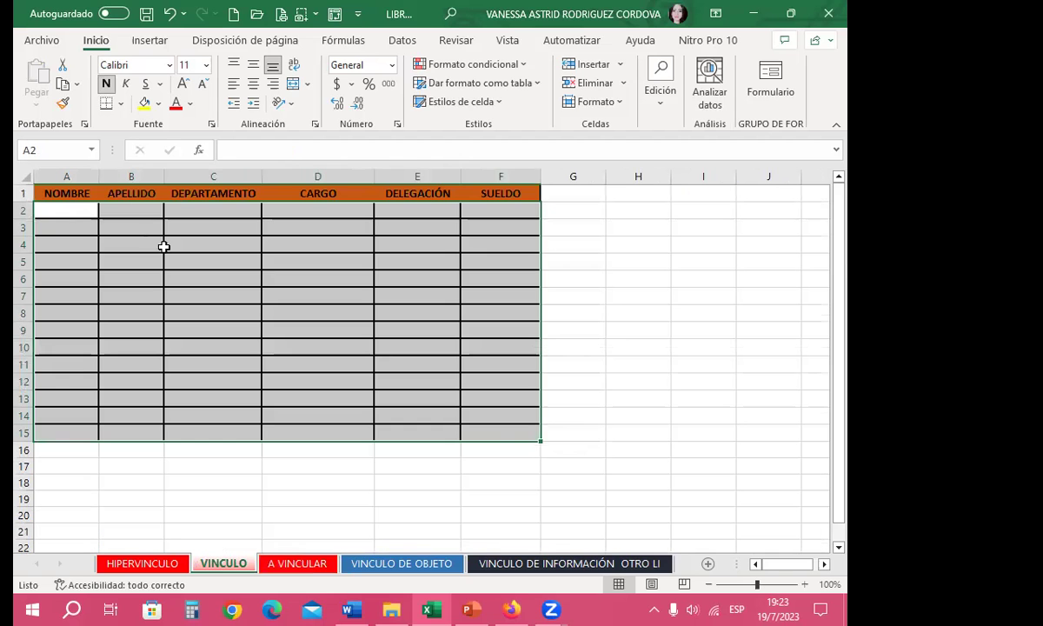
pyautogui.click(265, 565)
pyautogui.click(273, 296)
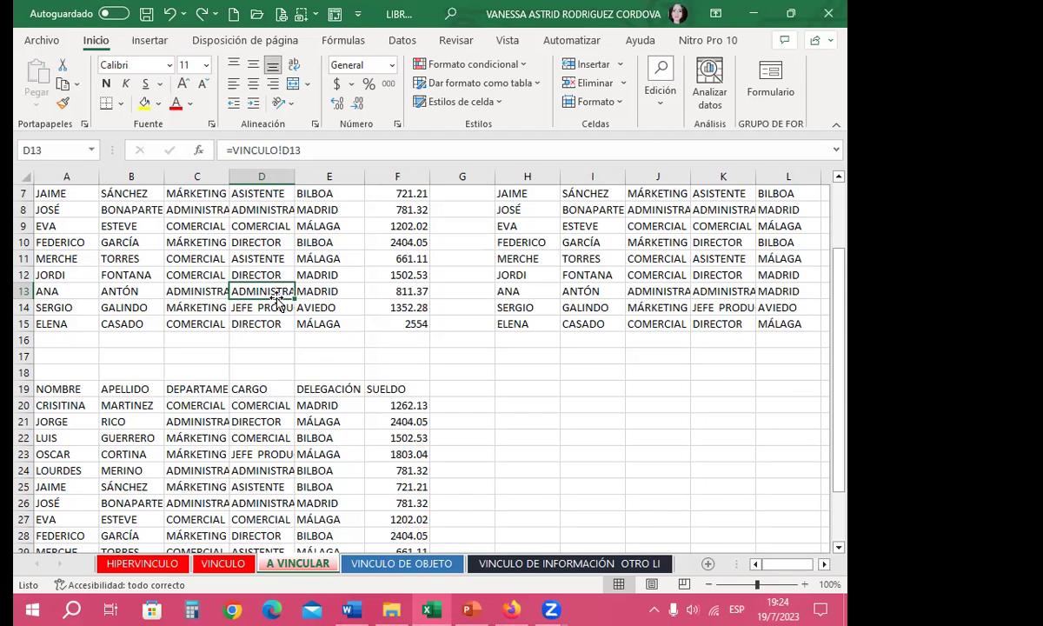
# Step: View the sofa picture on VINCULO DE OBJETO, then show the SESIÓN 10 SEMANA 3_ folder
pyautogui.click(385, 565)
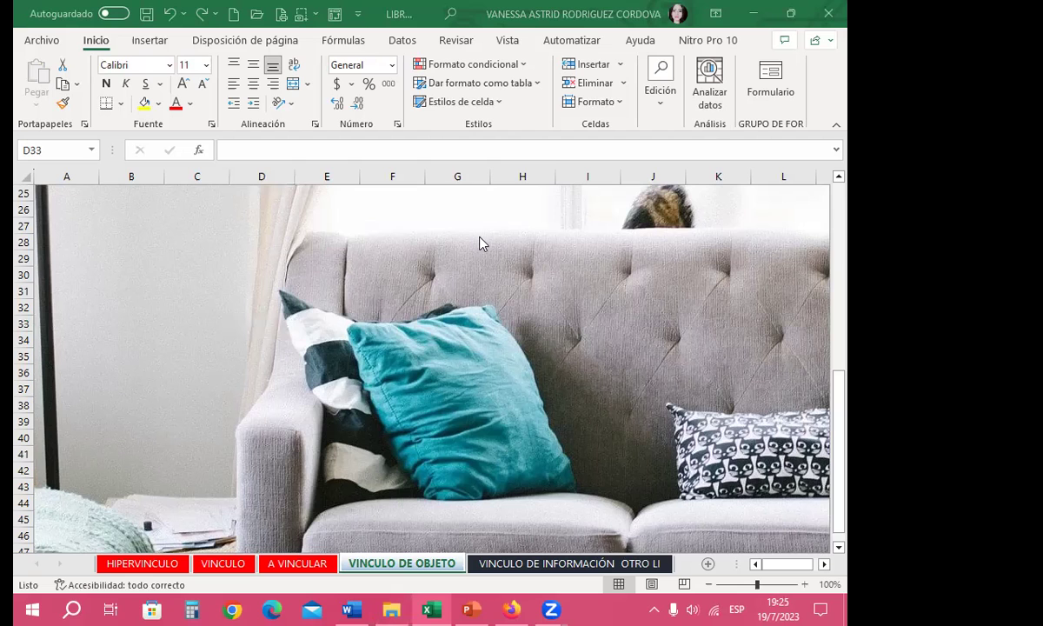
pyautogui.click(392, 609)
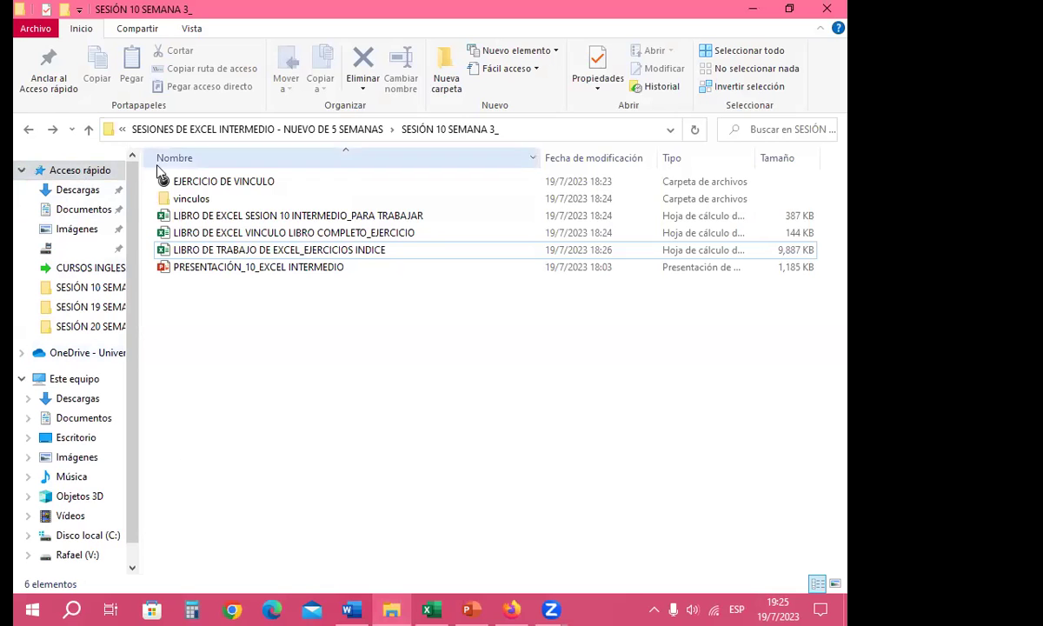
# Step: Open LIBRO DE EXCEL VINCULO LIBRO COMPLETO_EJERCICIO.xlsx from the session folder in Excel
pyautogui.click(250, 237)
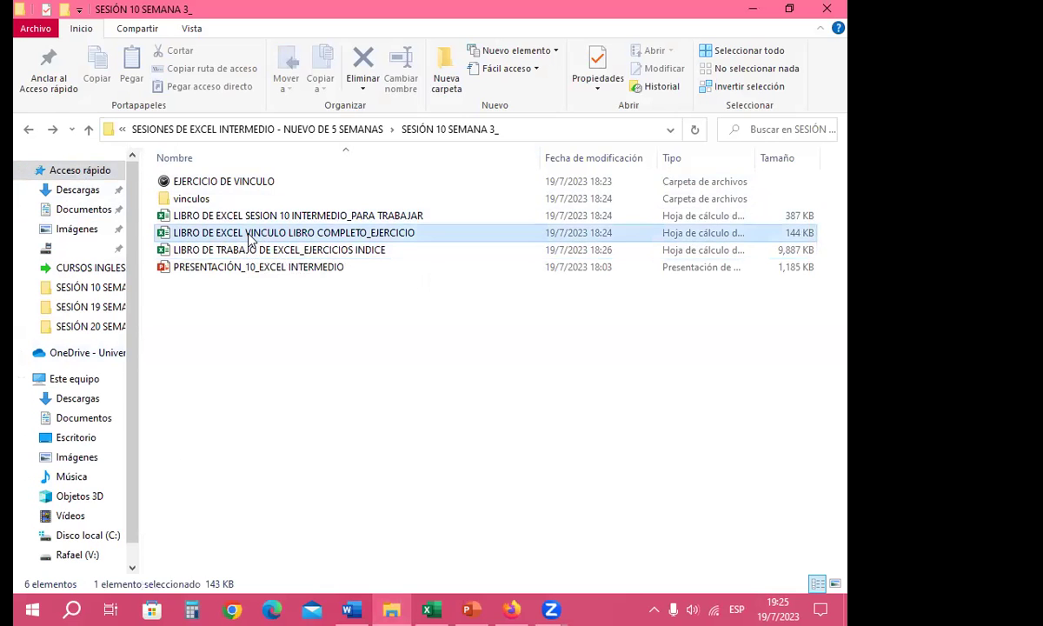
pyautogui.doubleClick(415, 230)
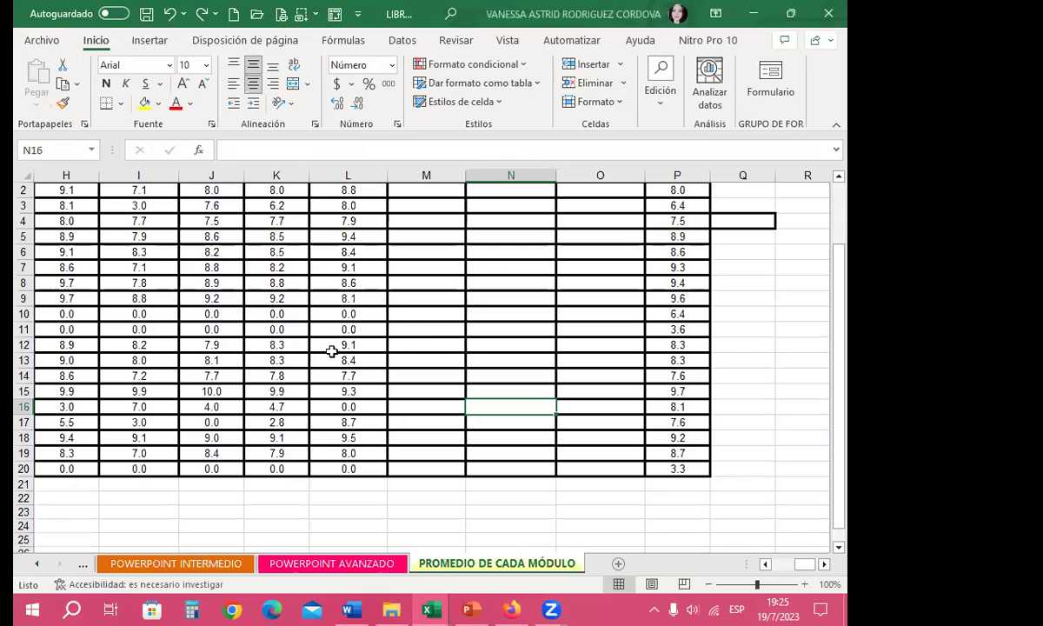
# Step: Browse the INTERNET NOTA, NOTA WORD BÁSICO, WORD INTERMEDIO and WORD AVANZADO grade sheets
pyautogui.click(409, 343)
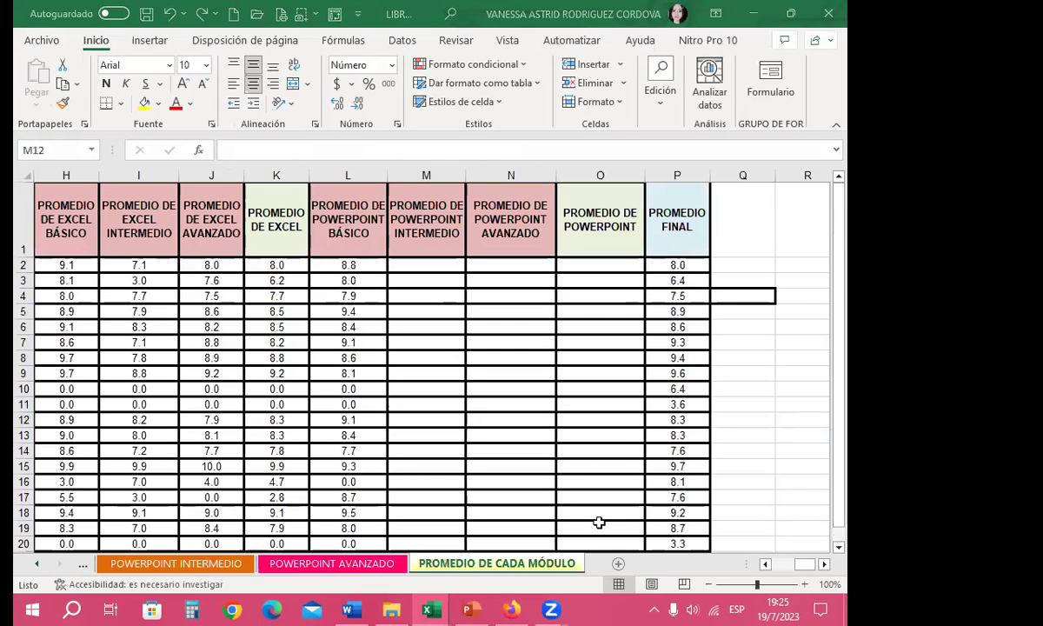
pyautogui.click(36, 565)
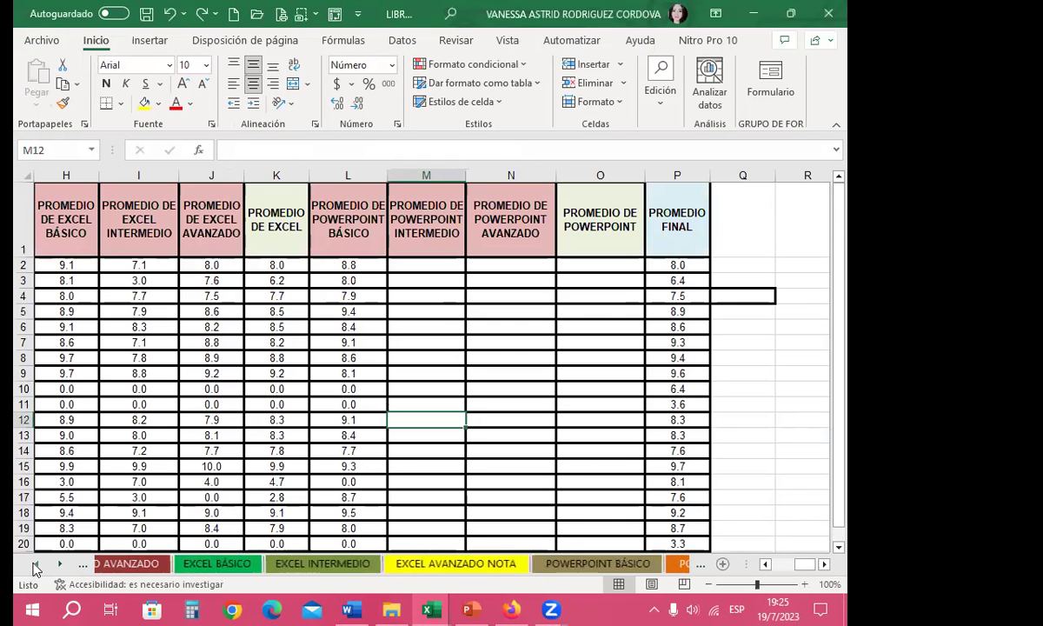
pyautogui.click(36, 565)
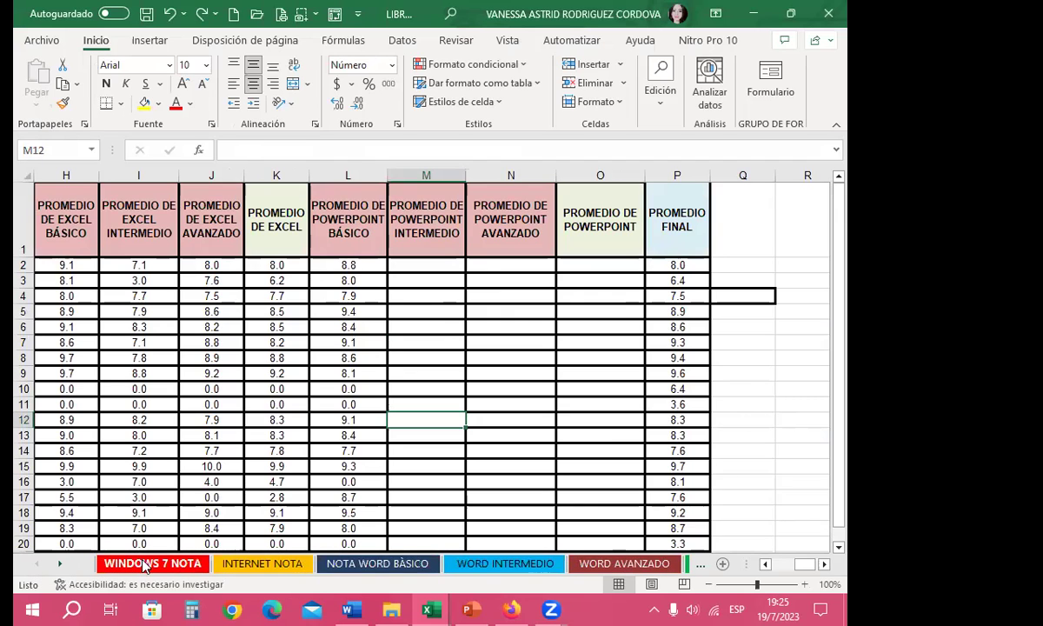
pyautogui.click(276, 564)
pyautogui.click(377, 563)
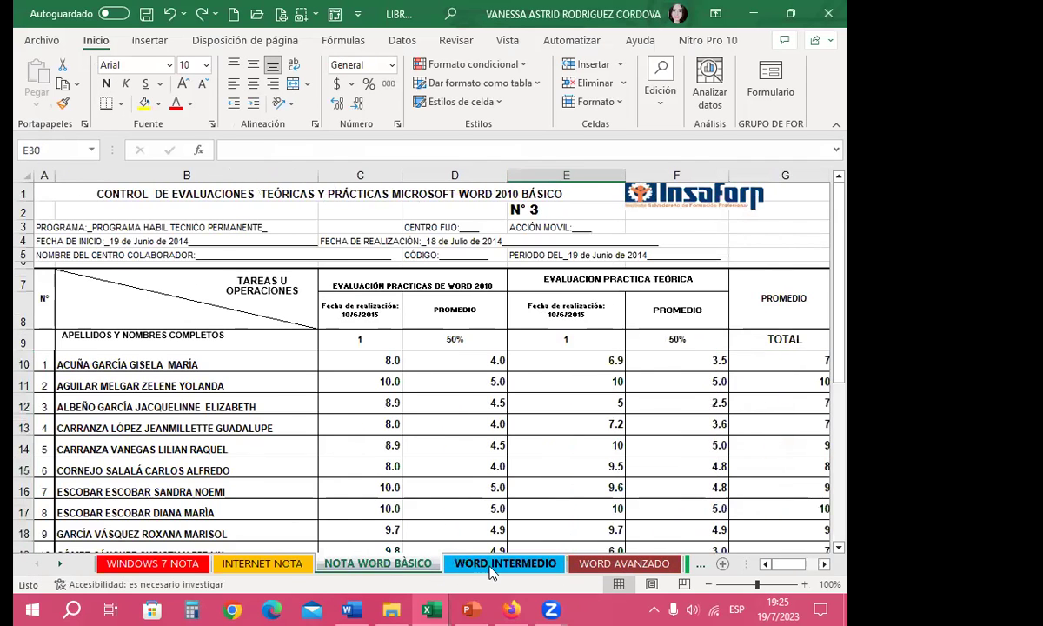
pyautogui.click(505, 563)
pyautogui.click(612, 565)
# Step: Return to the PROMEDIO DE CADA MÓDULO sheet and select cell M2
pyautogui.click(61, 565)
pyautogui.click(61, 565)
pyautogui.click(61, 565)
pyautogui.click(61, 565)
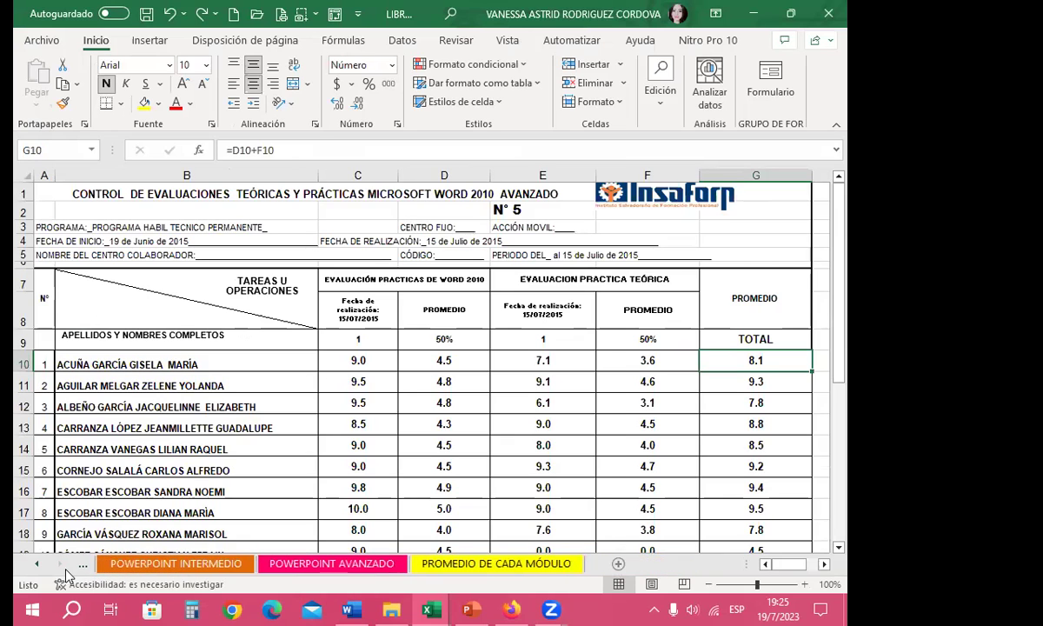
pyautogui.click(478, 564)
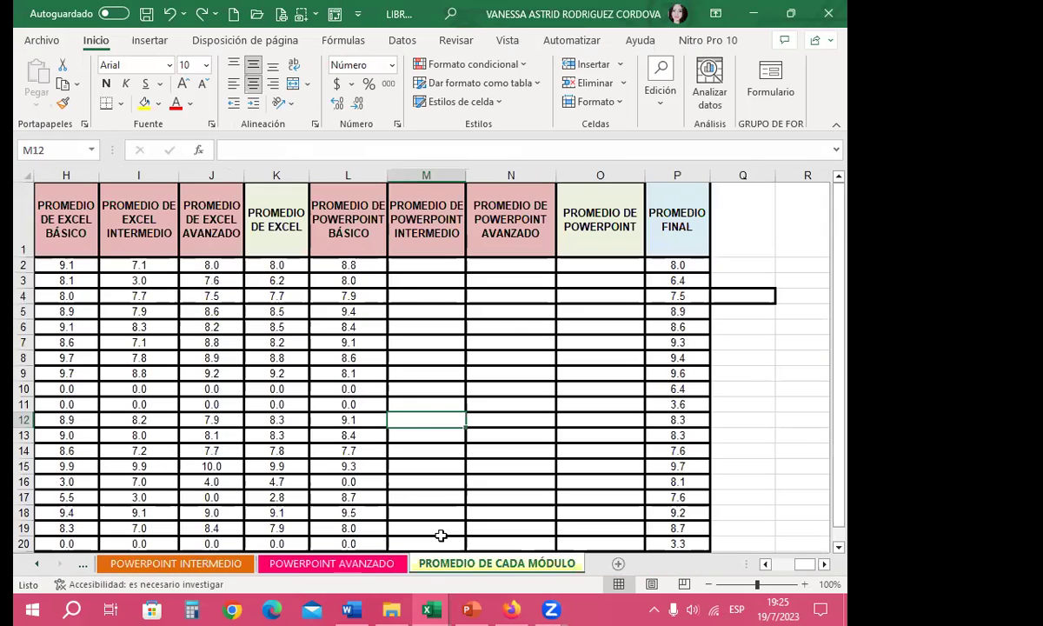
pyautogui.click(418, 262)
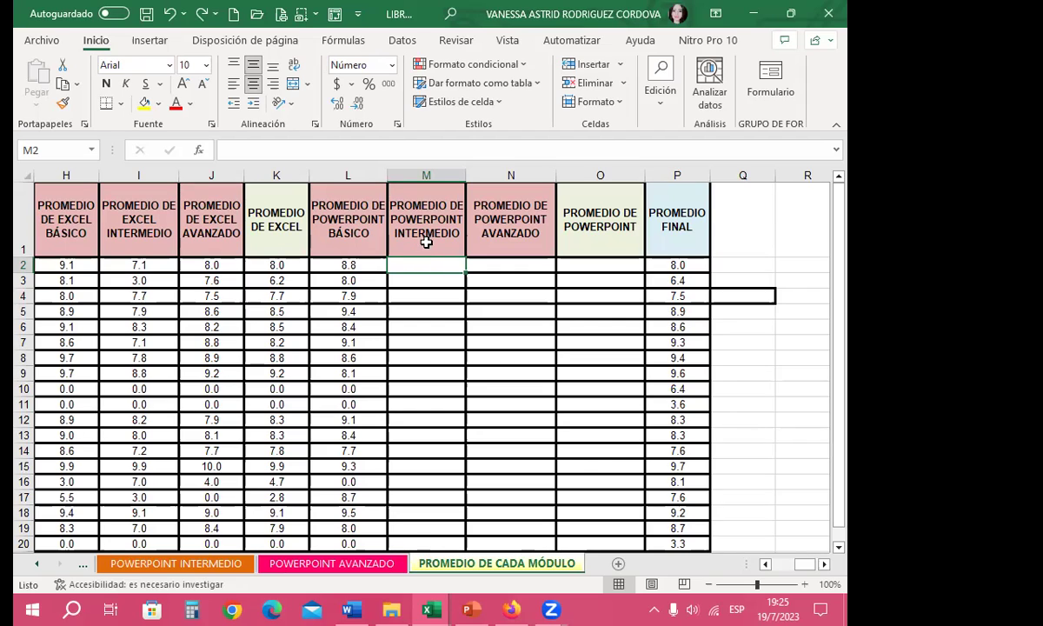
# Step: Link M2 to ='POWERPOINT INTERMEDIO'!G10 and fill the formula down through M20
pyautogui.write('=')
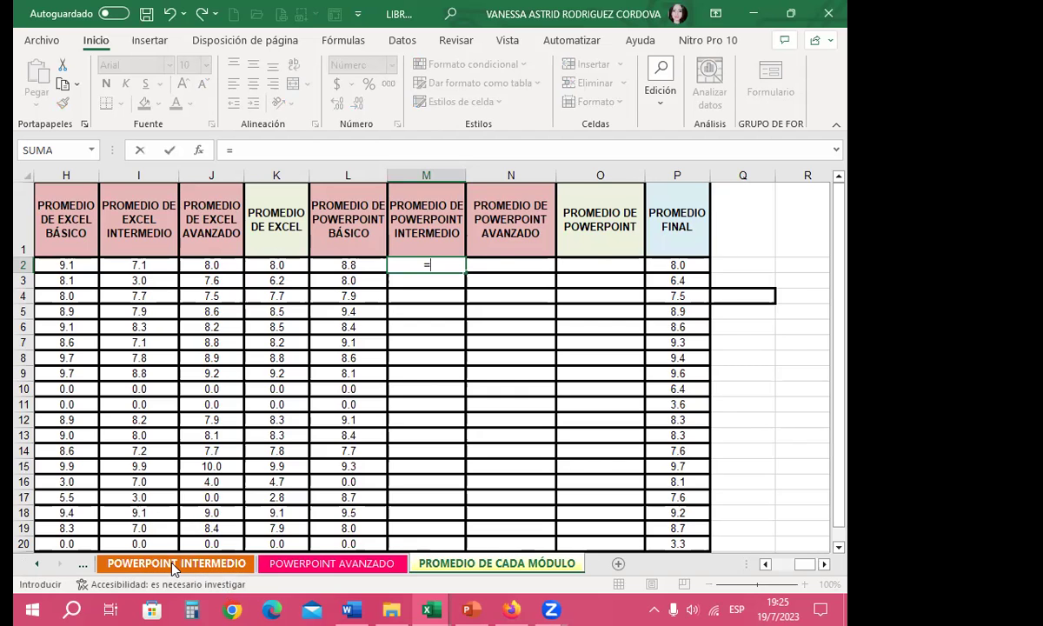
pyautogui.click(173, 563)
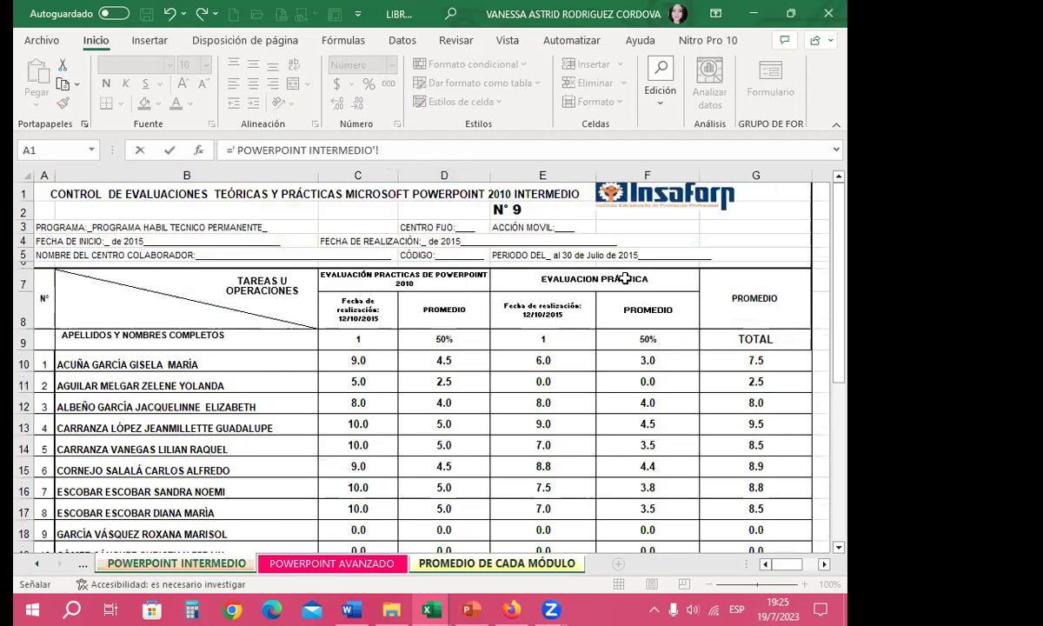
pyautogui.click(726, 363)
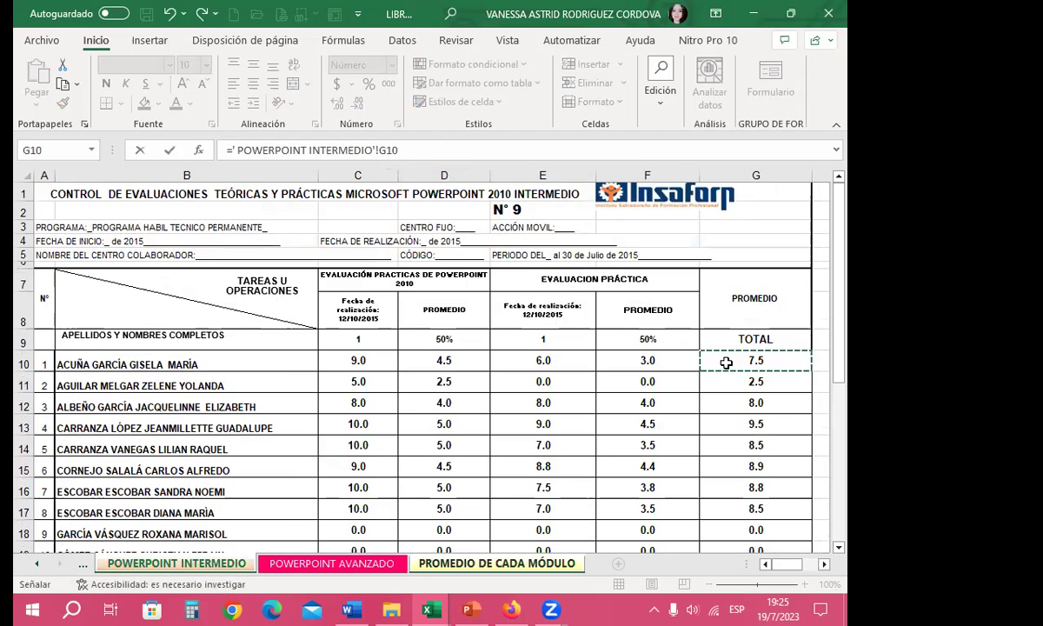
pyautogui.press('Return')
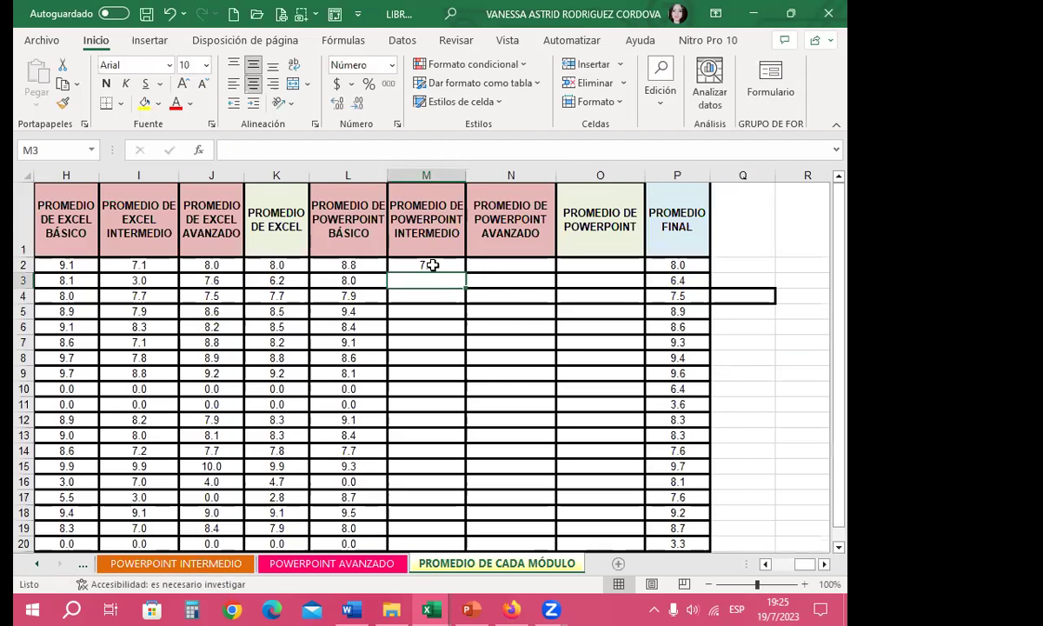
pyautogui.click(426, 264)
pyautogui.moveTo(465, 272)
pyautogui.mouseDown()
pyautogui.moveTo(435, 573)
pyautogui.moveTo(436, 464)
pyautogui.mouseUp()
pyautogui.scroll(1, 400, 233)
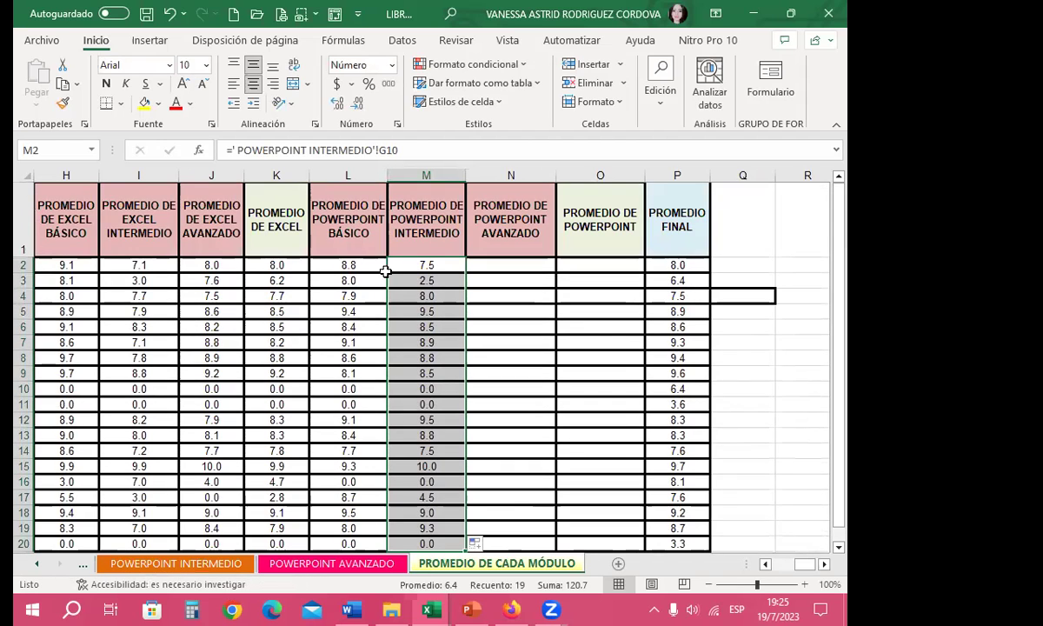
pyautogui.click(414, 261)
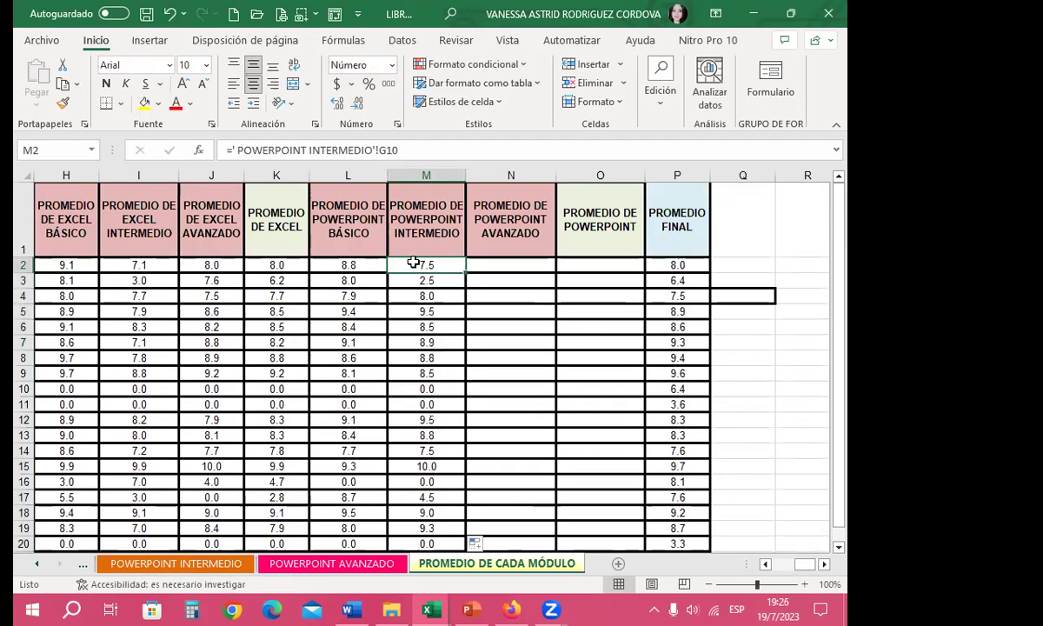
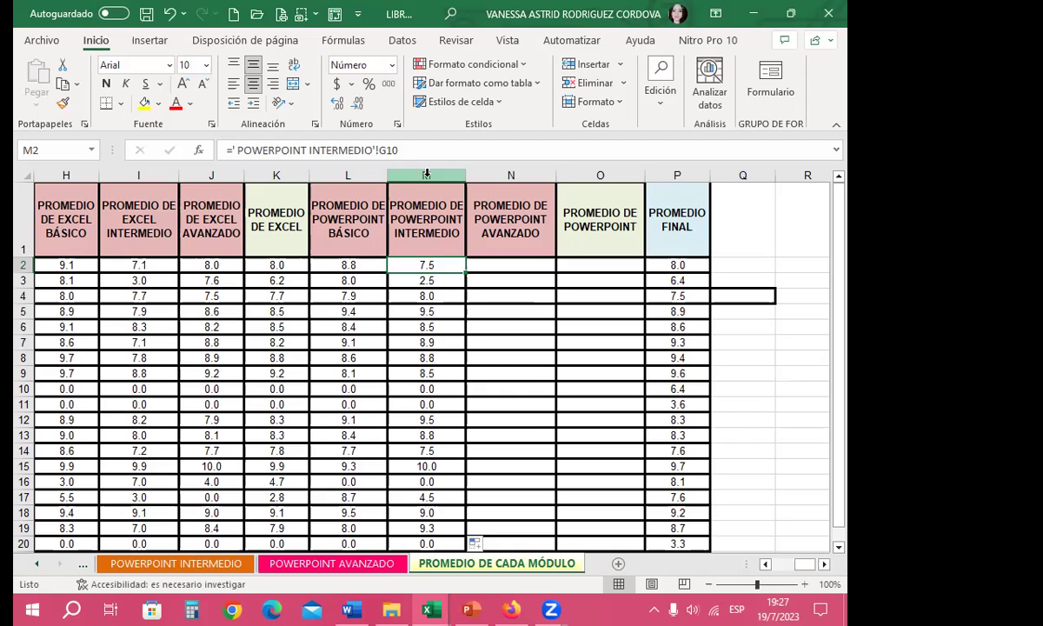
# Step: Paste-link the POWERPOINT AVANZADO totals G10:G29 into N2 of PROMEDIO DE CADA MÓDULO and check the formulas
pyautogui.click(492, 264)
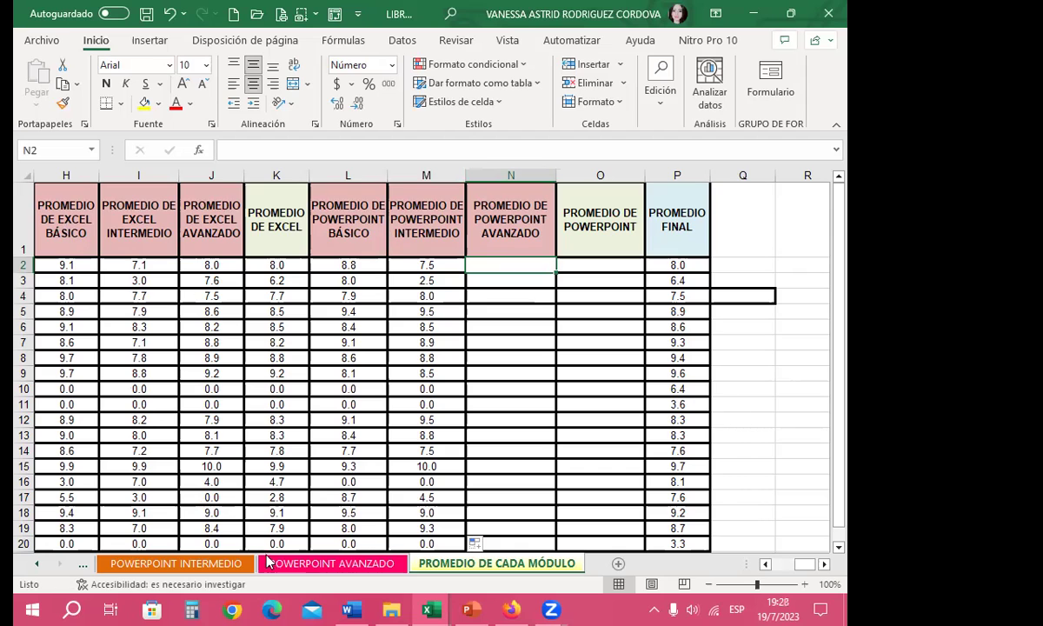
pyautogui.click(302, 565)
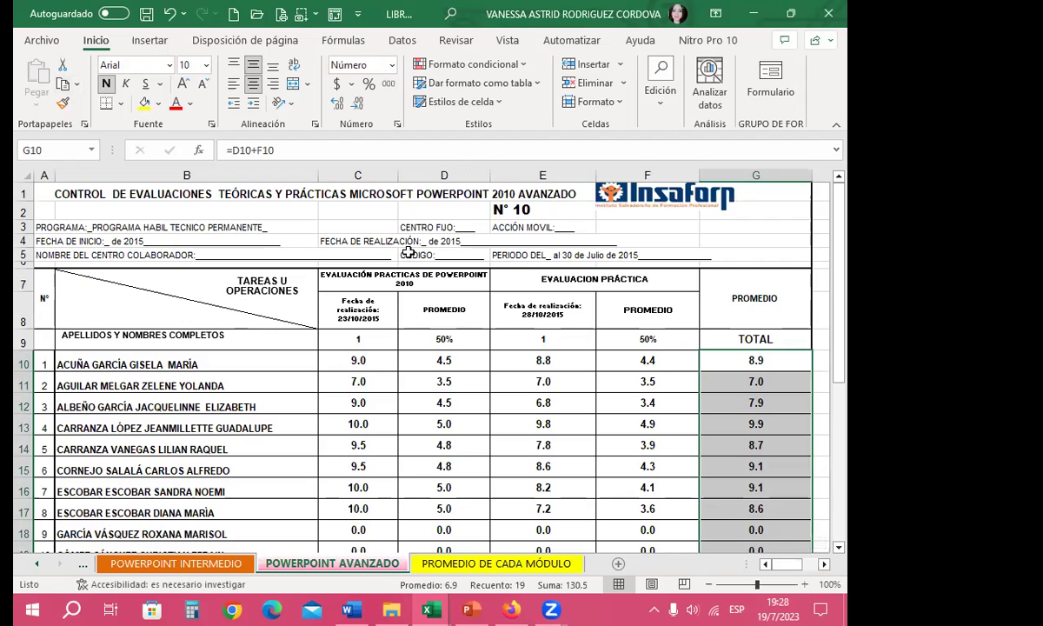
pyautogui.click(63, 84)
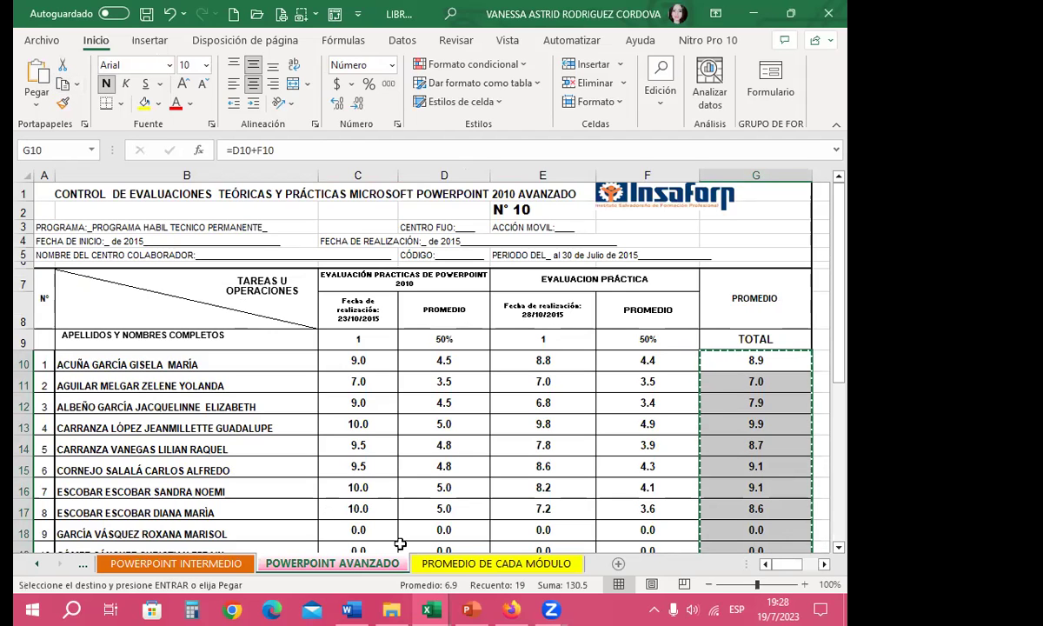
pyautogui.click(453, 567)
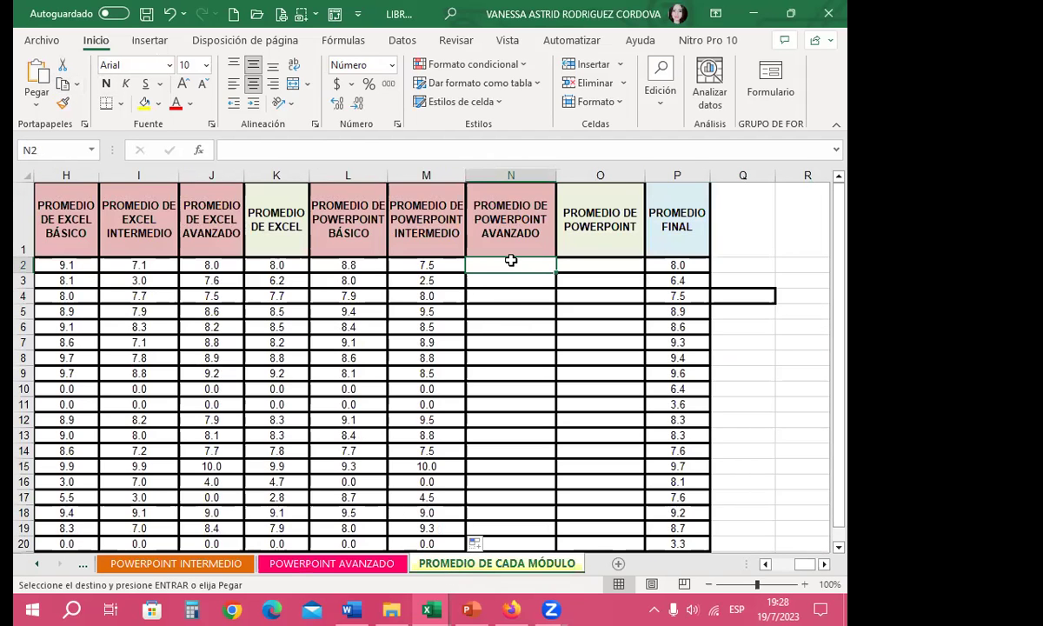
pyautogui.click(37, 104)
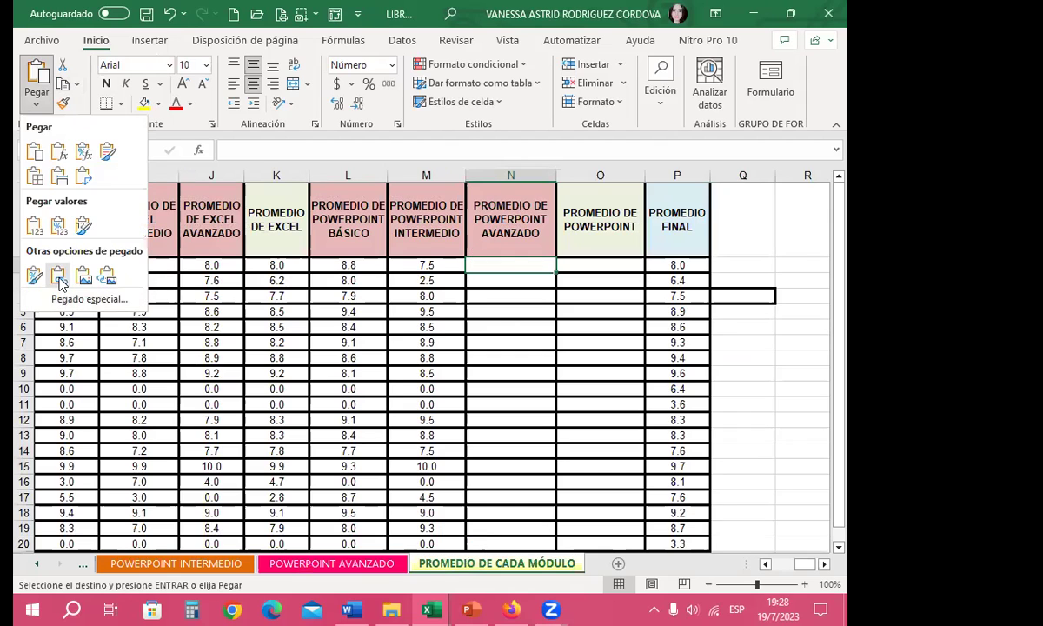
pyautogui.click(59, 276)
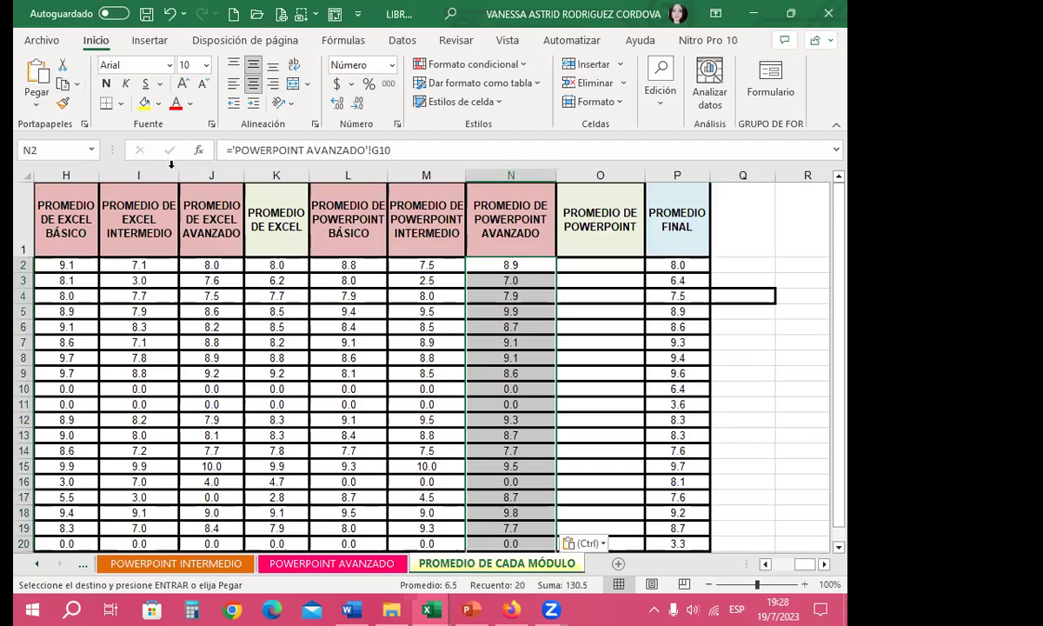
pyautogui.click(422, 294)
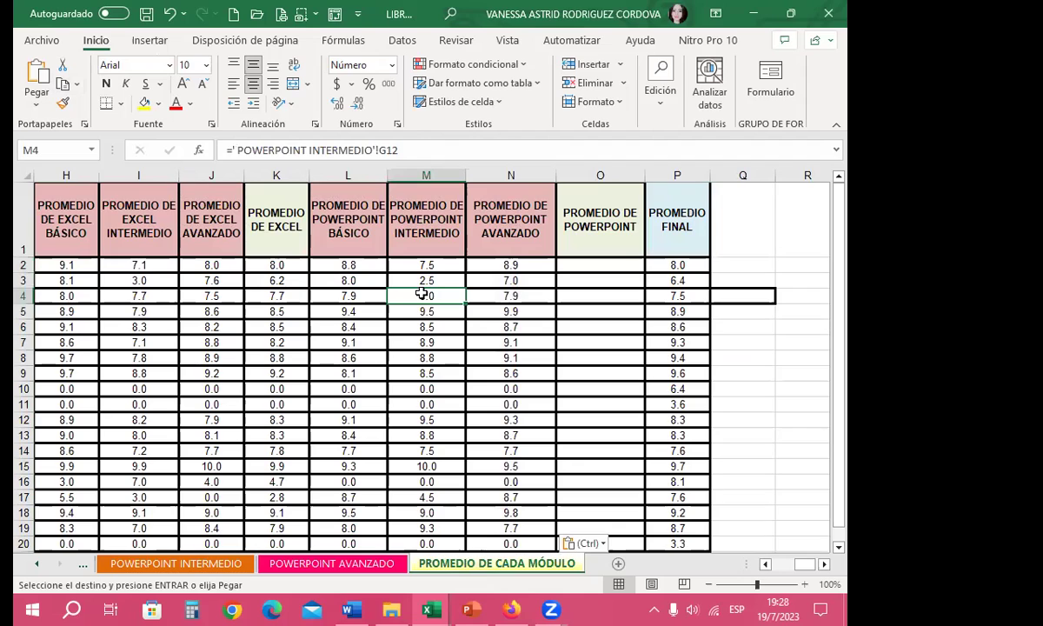
pyautogui.click(519, 264)
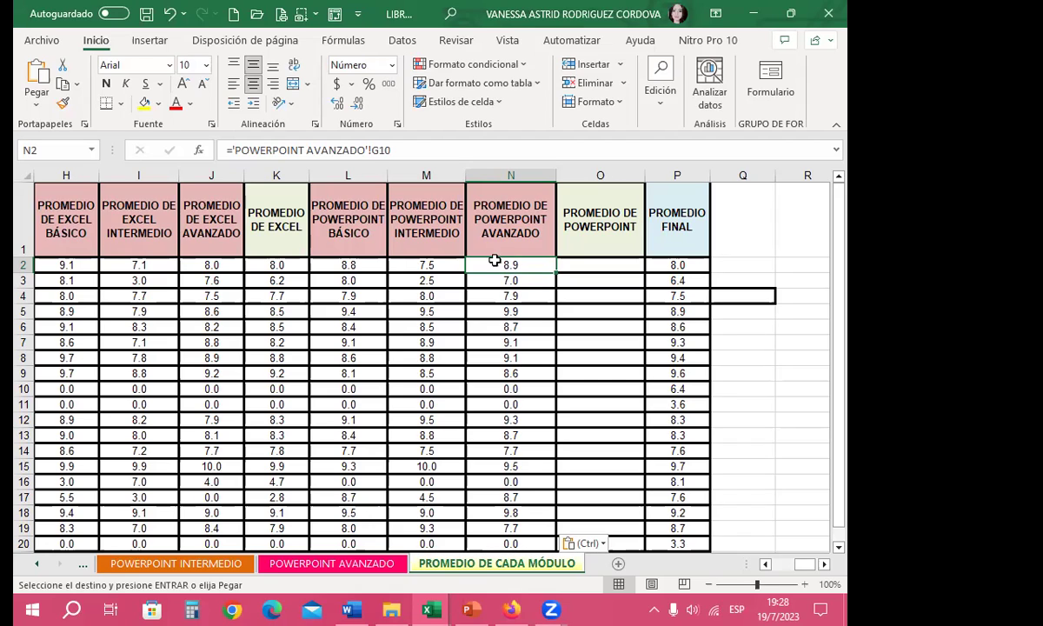
pyautogui.click(423, 267)
pyautogui.click(350, 267)
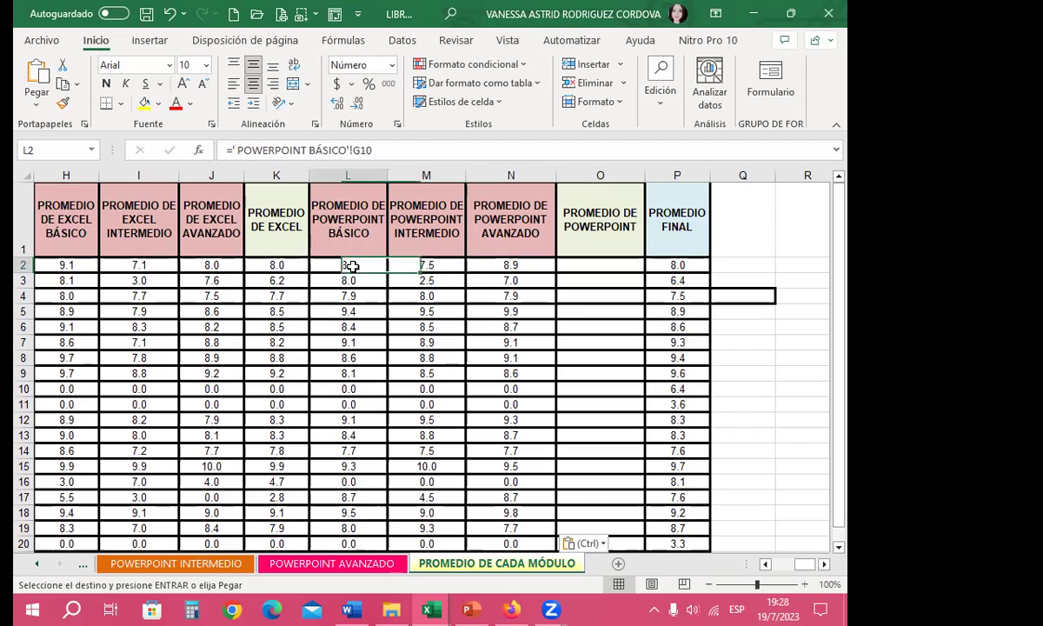
pyautogui.click(273, 267)
pyautogui.click(203, 564)
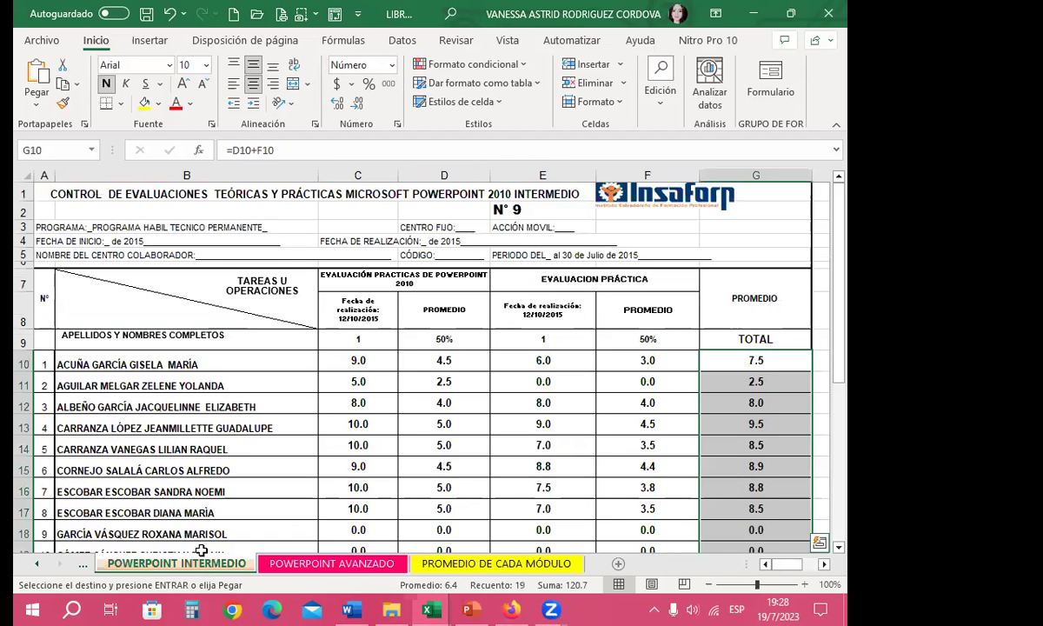
pyautogui.click(201, 363)
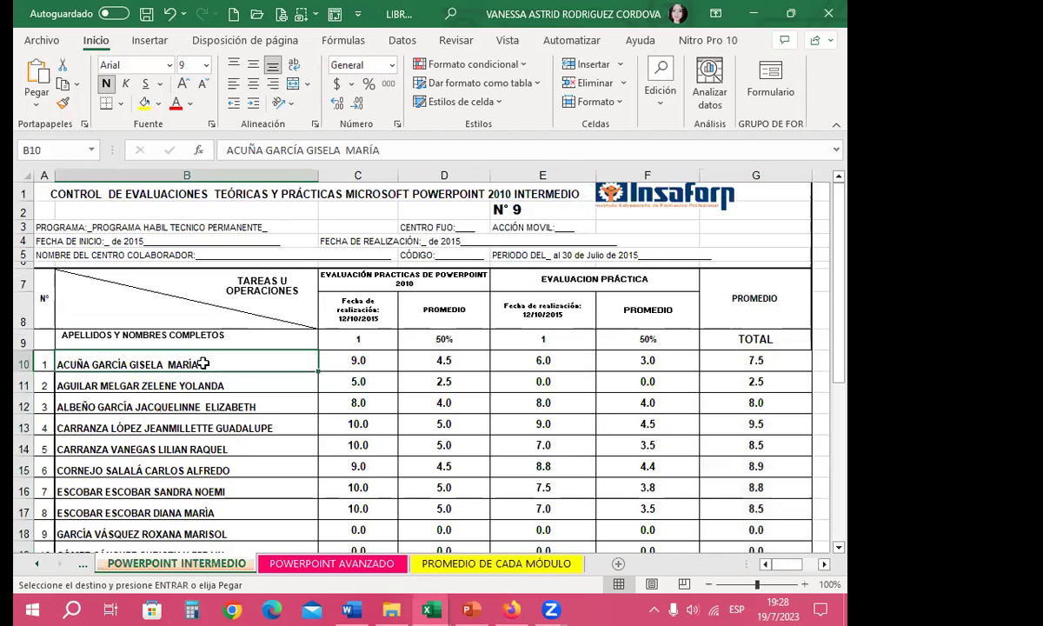
pyautogui.click(350, 364)
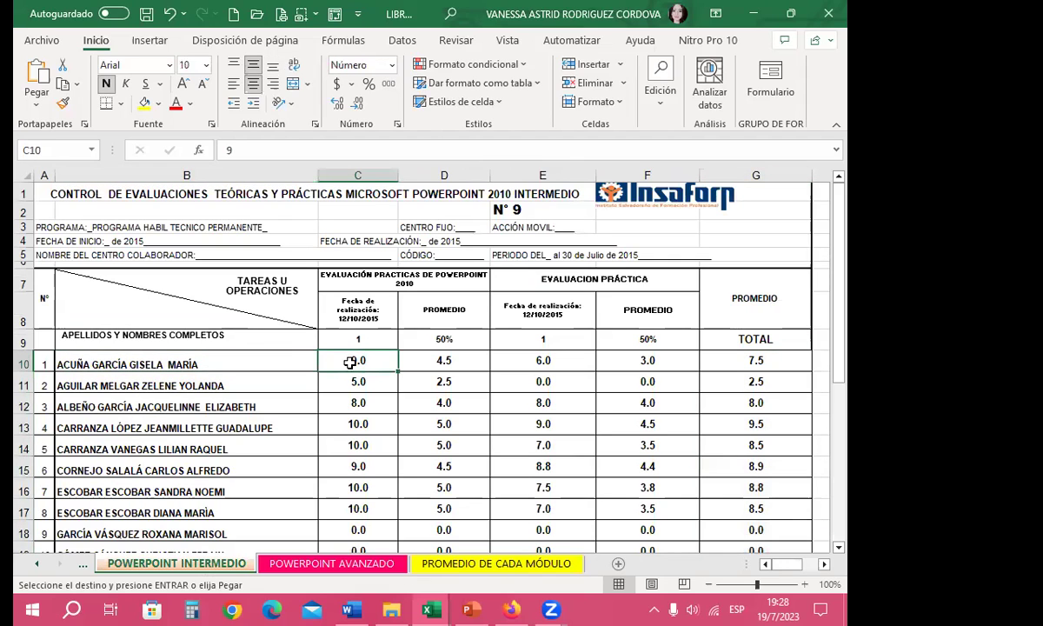
pyautogui.click(532, 360)
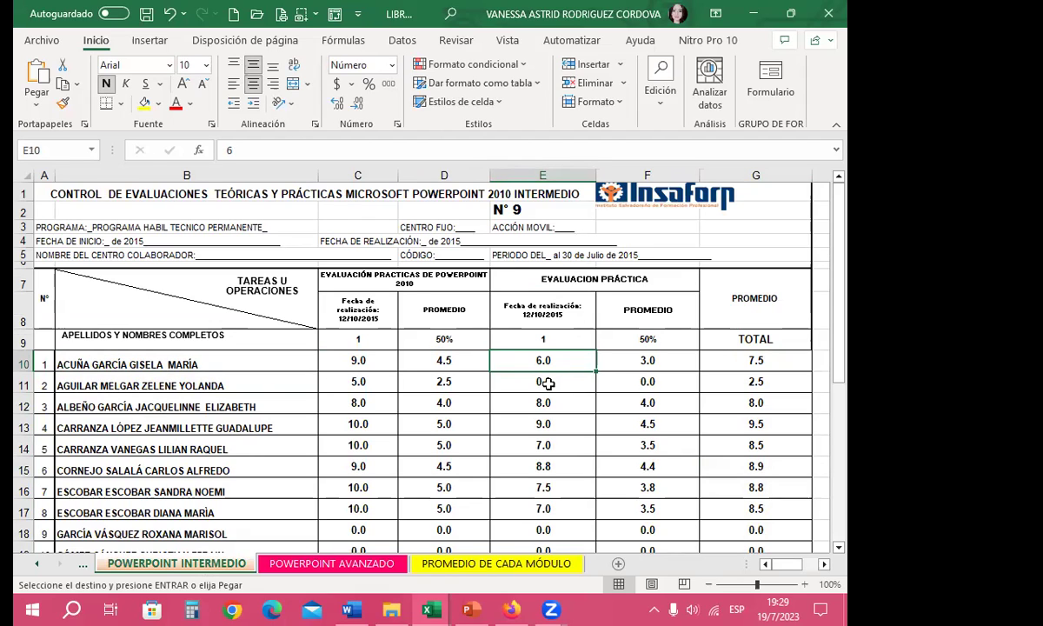
pyautogui.write('9')
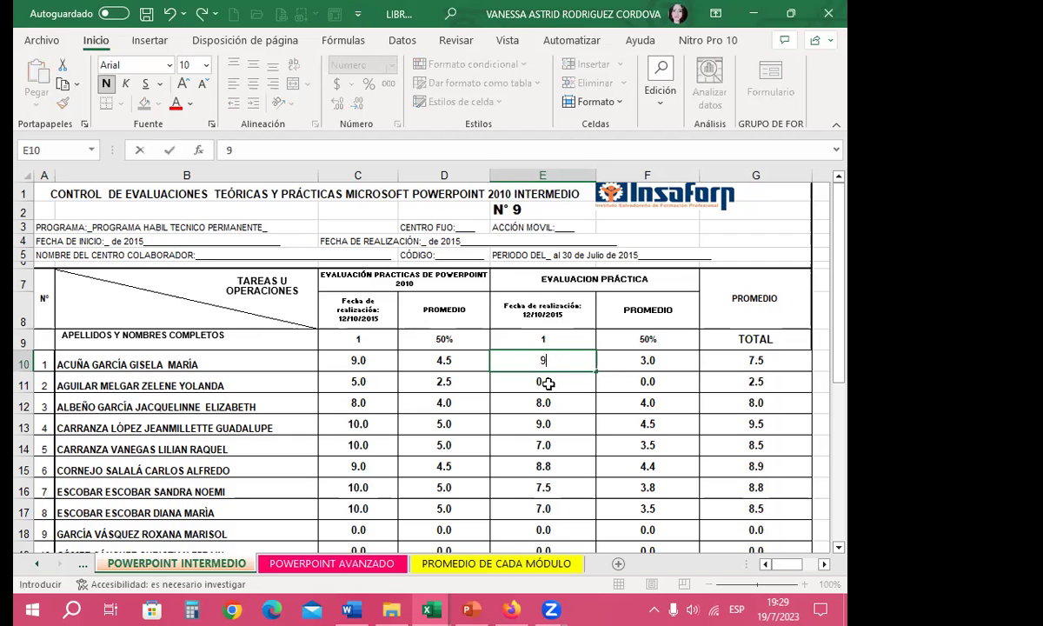
pyautogui.press('Return')
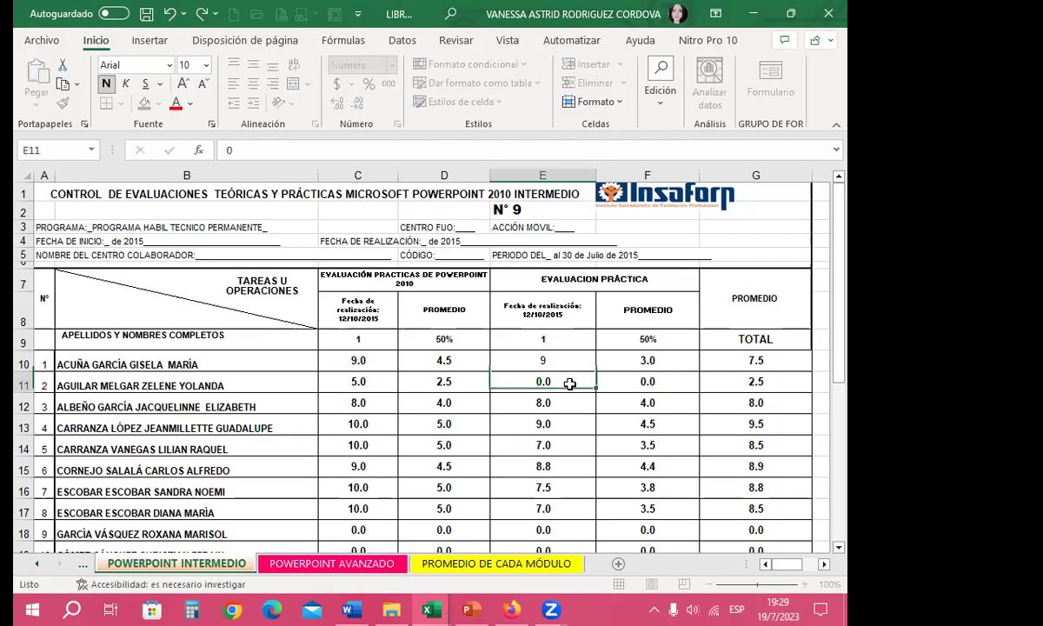
pyautogui.click(576, 360)
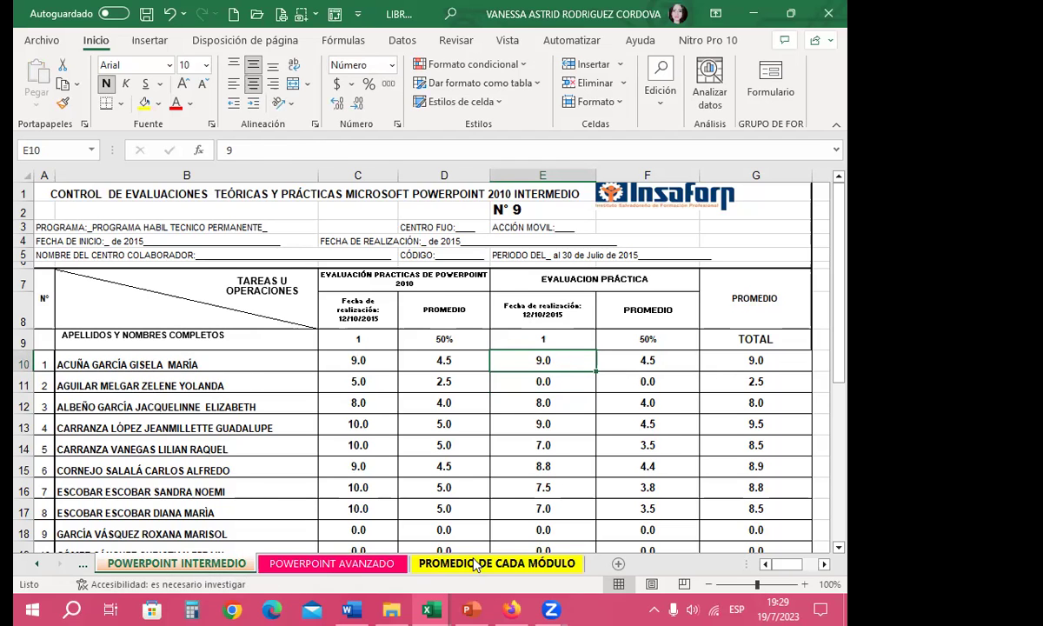
pyautogui.click(443, 563)
pyautogui.click(424, 266)
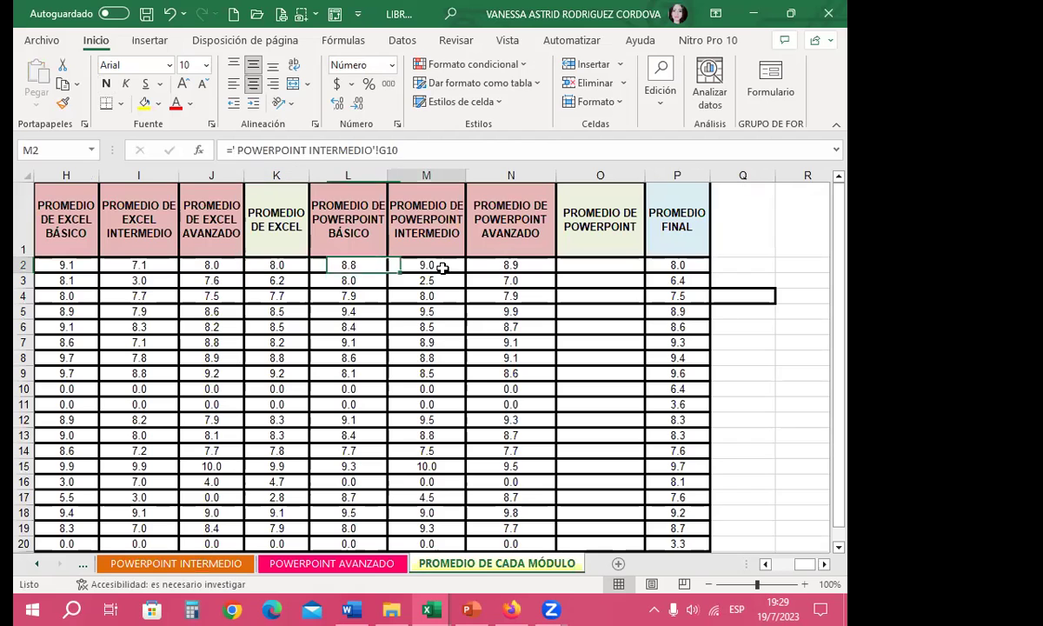
pyautogui.moveTo(795, 564)
pyautogui.mouseDown()
pyautogui.moveTo(743, 571)
pyautogui.moveTo(808, 564)
pyautogui.mouseUp()
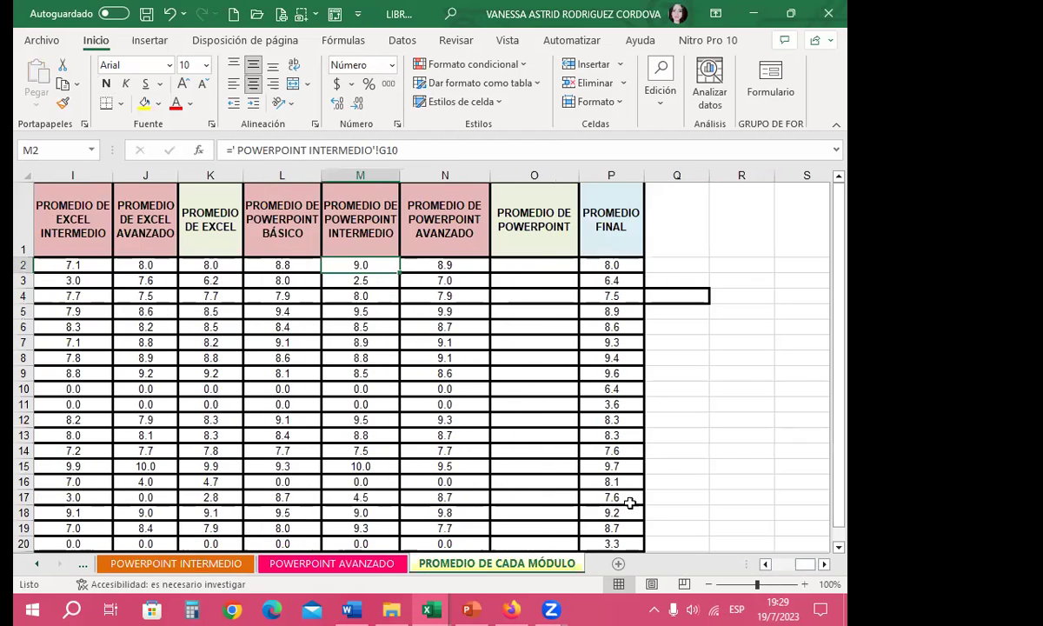
pyautogui.click(195, 564)
pyautogui.hotkey('ctrl', 'z')
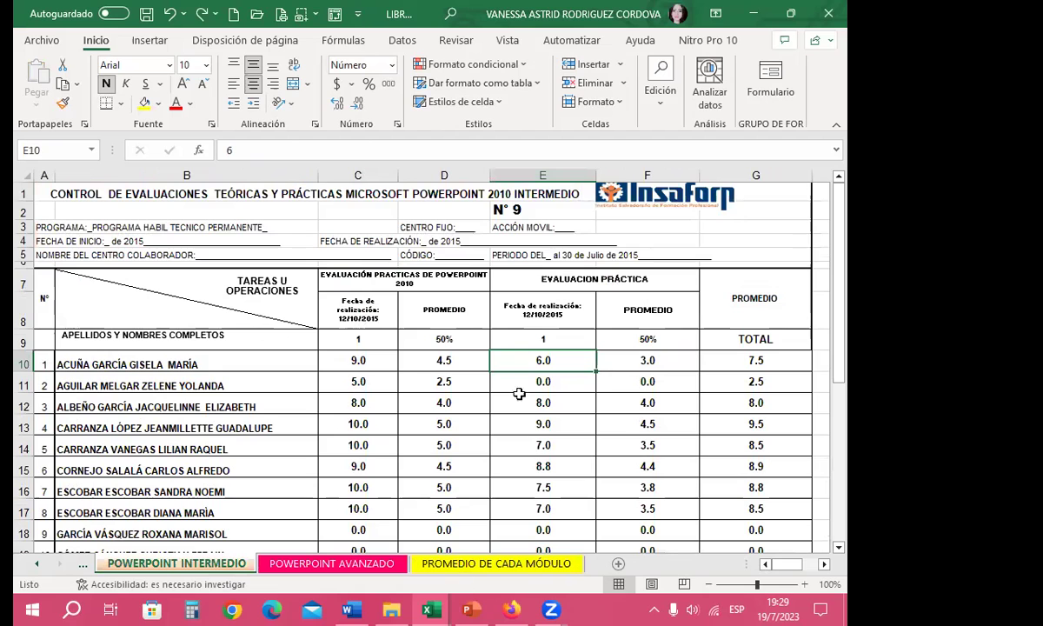
pyautogui.click(472, 567)
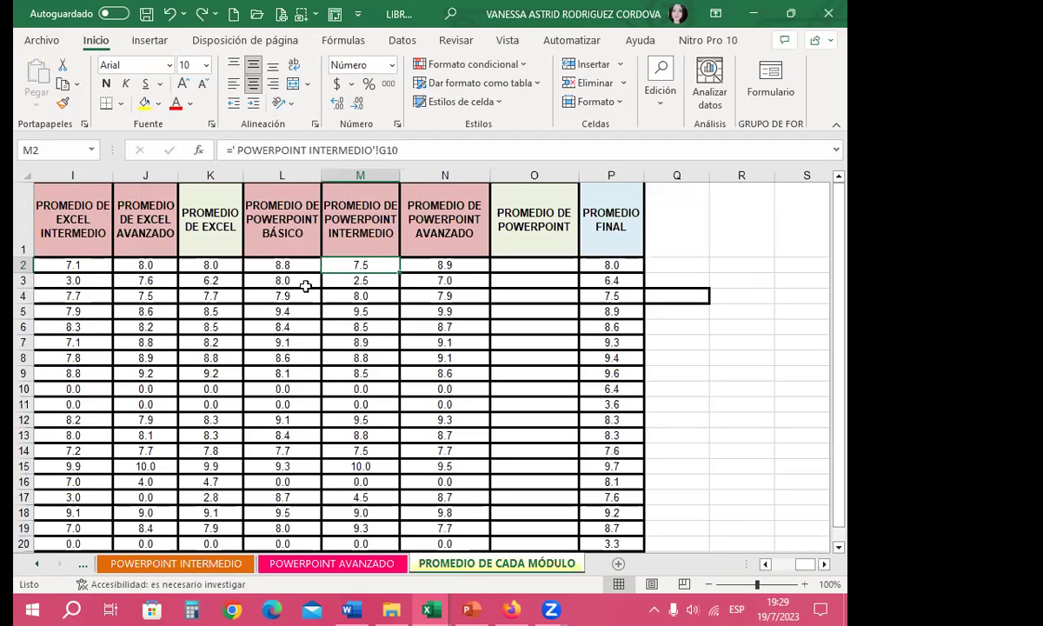
pyautogui.click(176, 563)
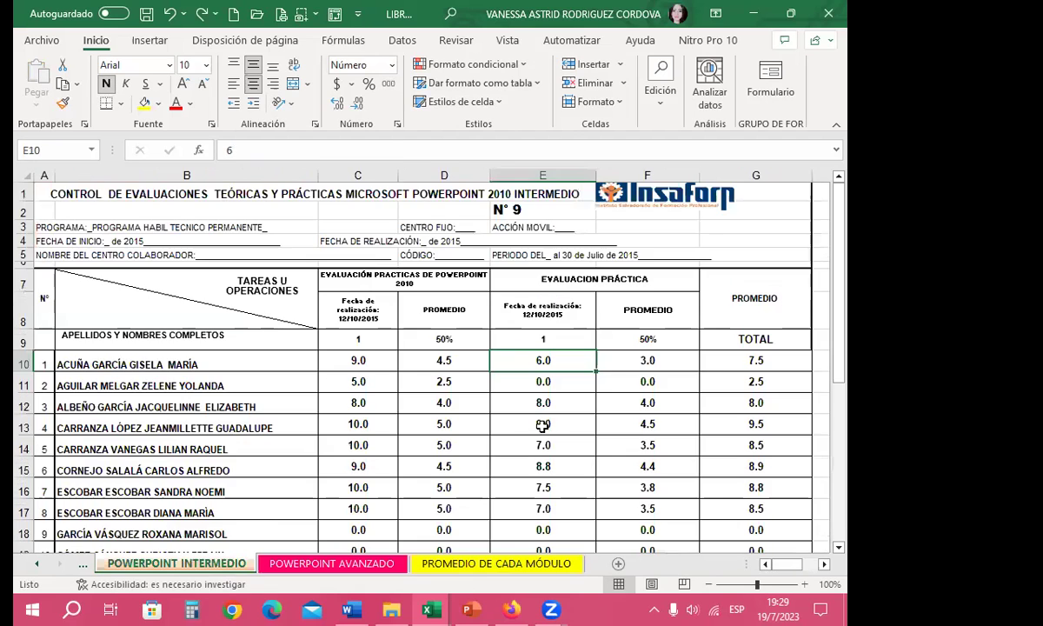
pyautogui.click(472, 567)
pyautogui.click(373, 370)
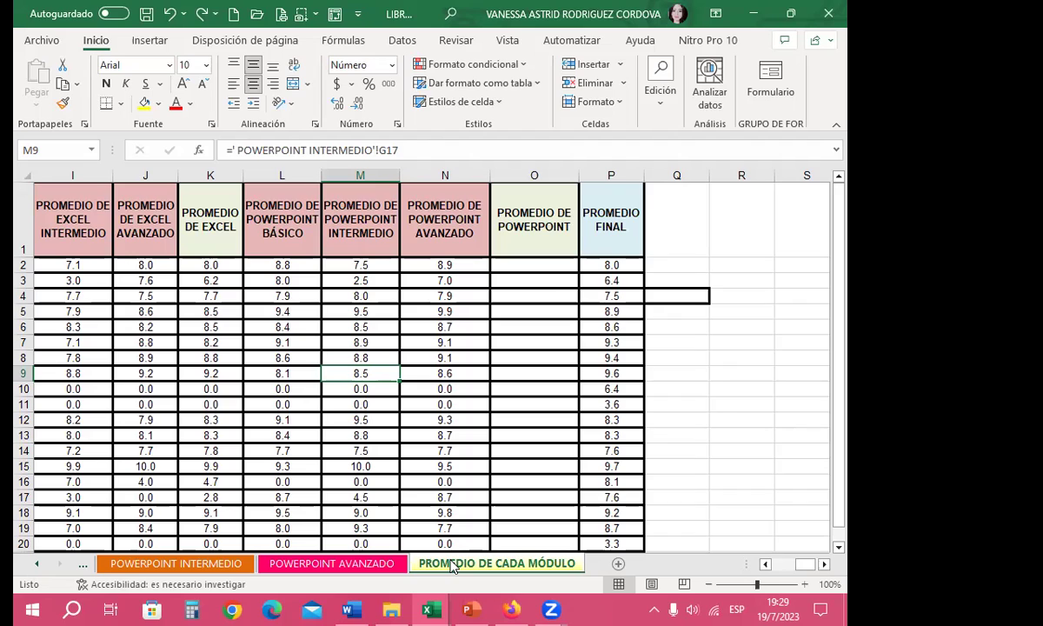
pyautogui.click(453, 300)
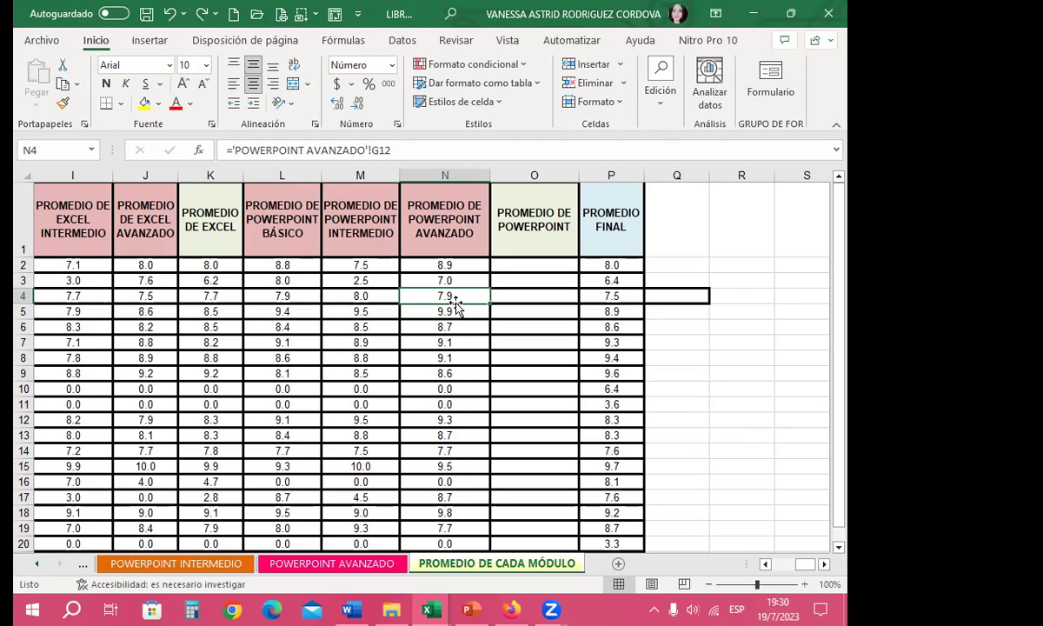
# Step: Review grades on POWERPOINT AVANZADO, then switch to the other workbook showing the sofa picture
pyautogui.click(348, 565)
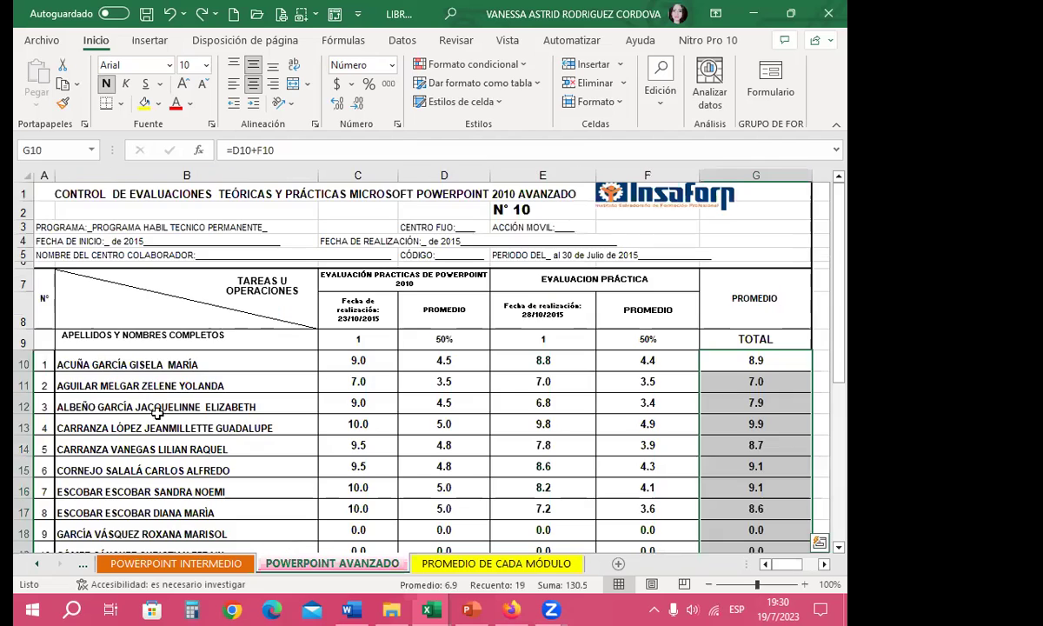
pyautogui.click(516, 396)
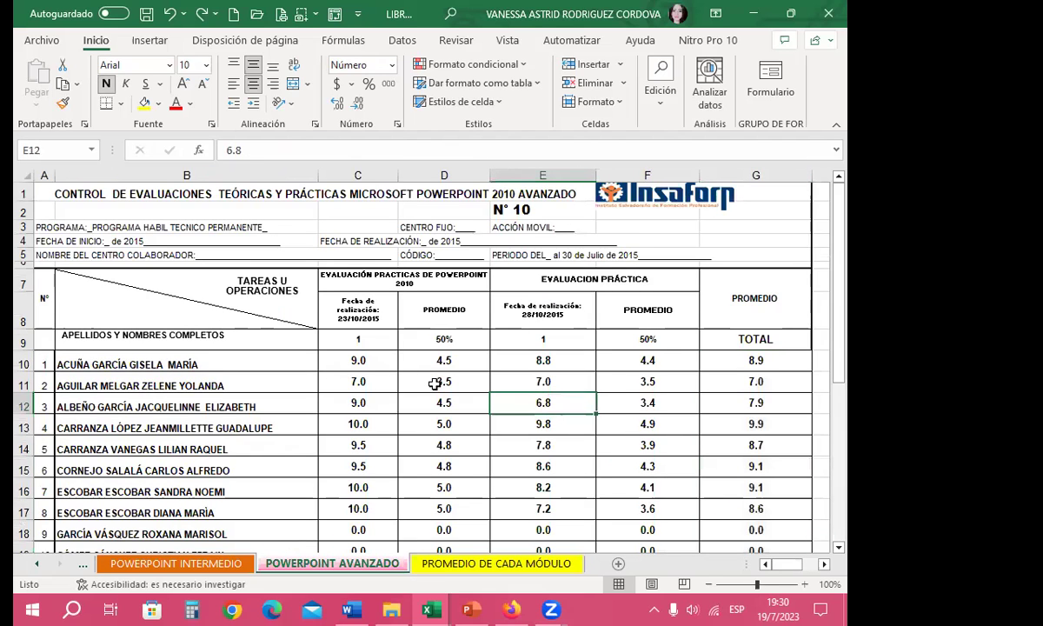
pyautogui.click(271, 398)
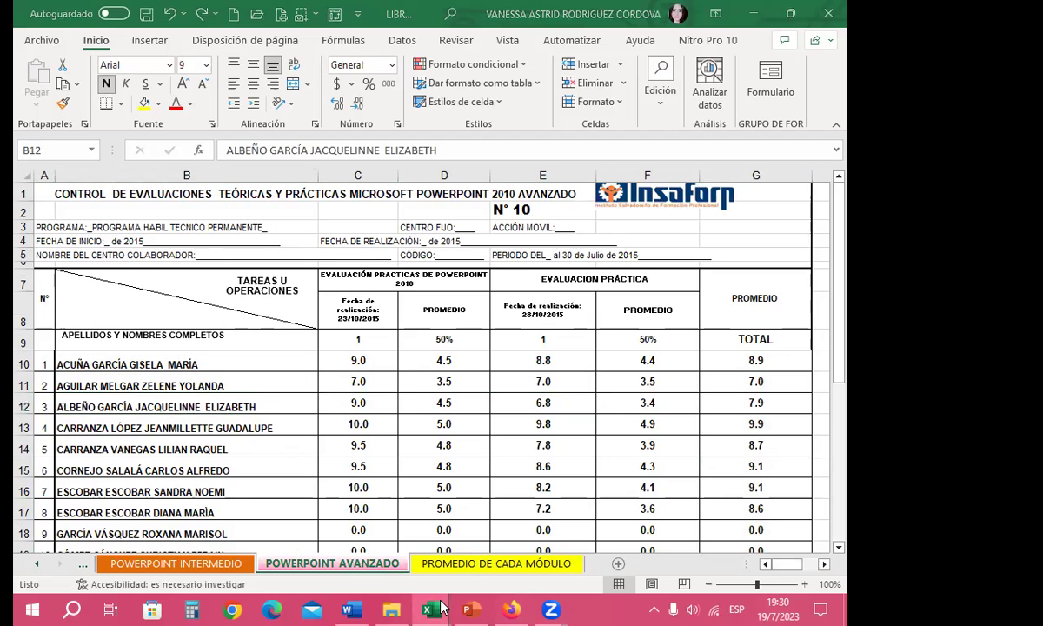
pyautogui.moveTo(424, 602)
pyautogui.click(348, 523)
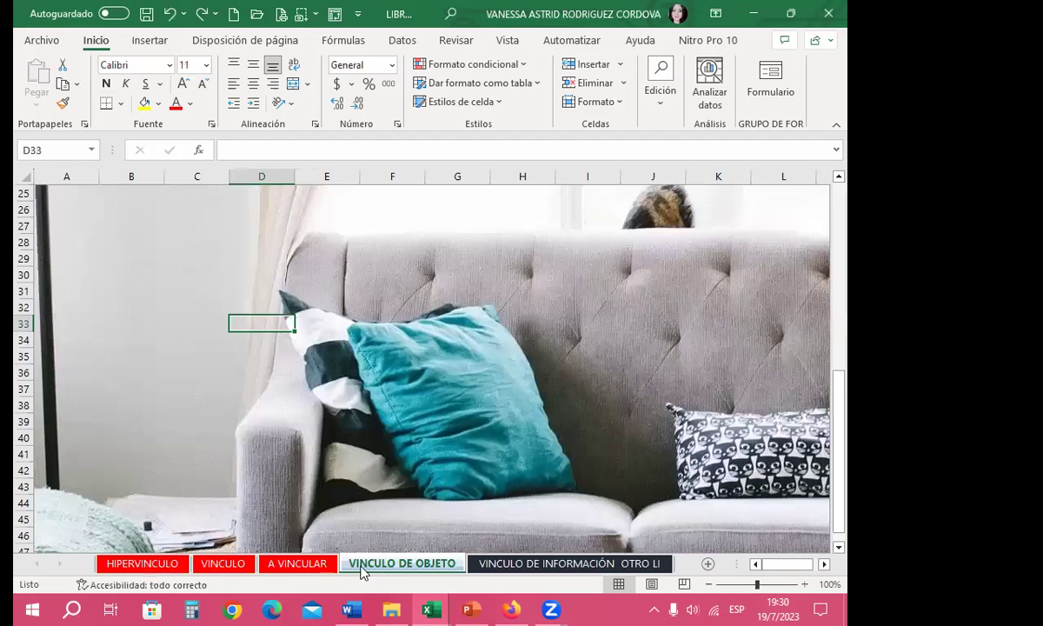
# Step: Glance at the A VINCULAR sheet and return to the VINCULO DE OBJETO sheet
pyautogui.click(298, 563)
pyautogui.click(392, 423)
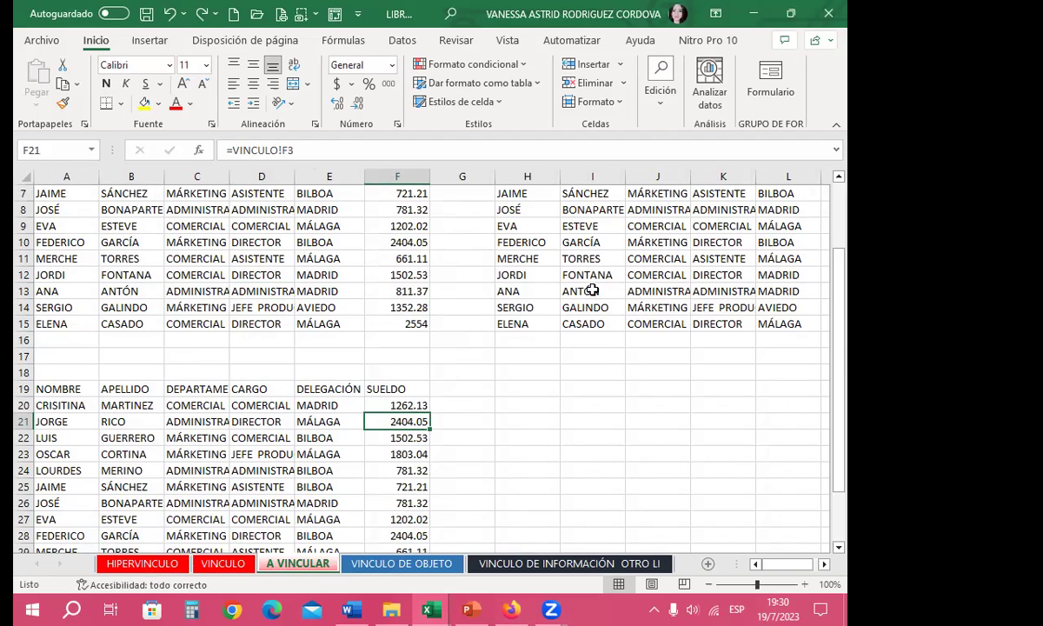
pyautogui.click(383, 564)
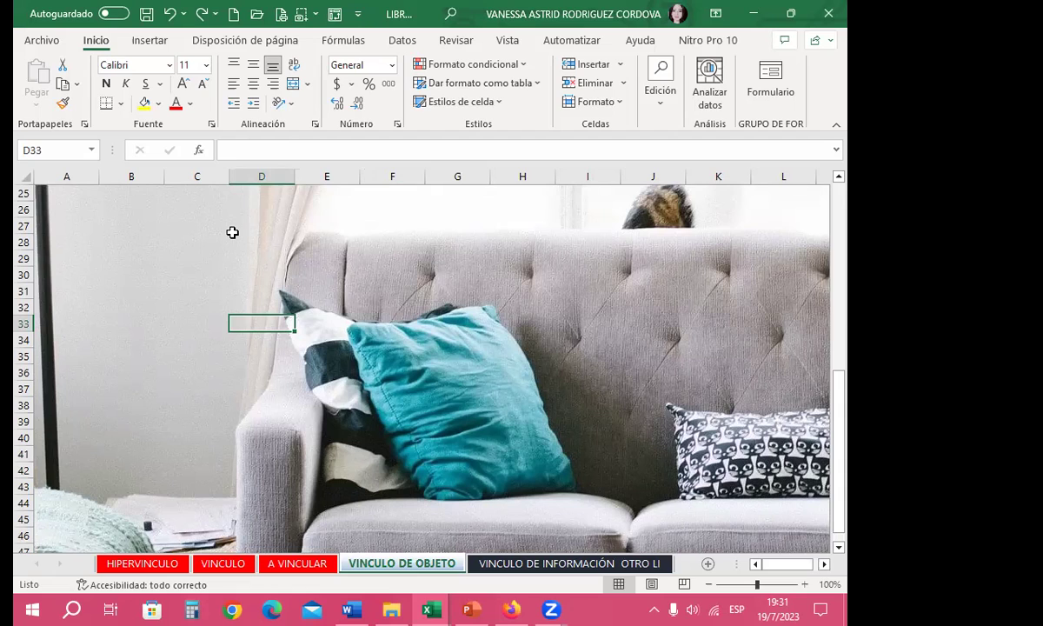
# Step: Select cell B19 beside the sofa picture and show the Insertar ribbon
pyautogui.click(162, 288)
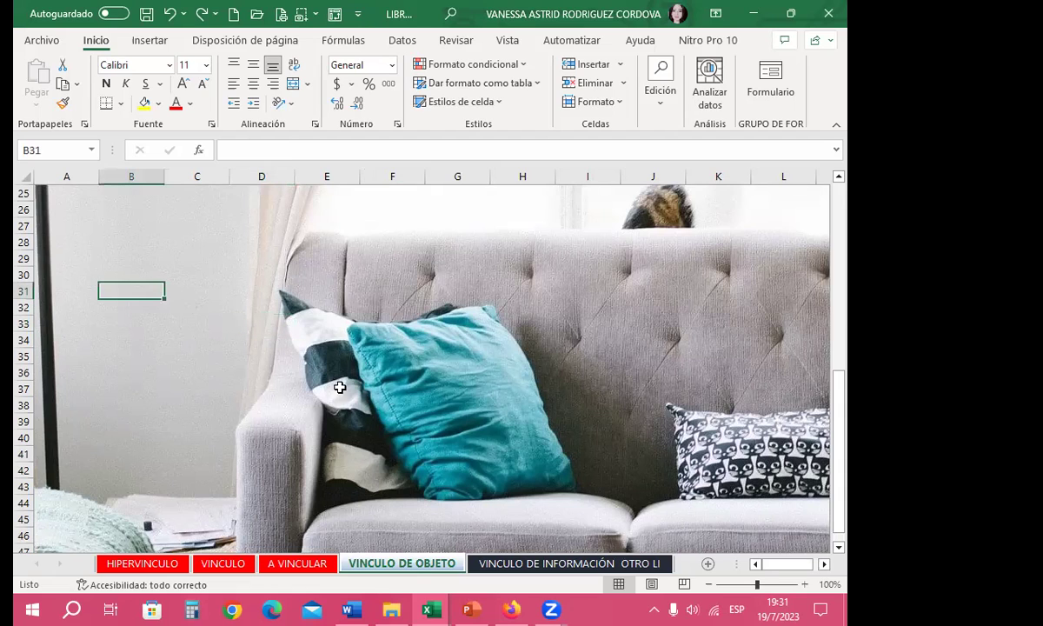
pyautogui.scroll(8, 313, 356)
pyautogui.scroll(-3, 473, 416)
pyautogui.scroll(-6, 282, 379)
pyautogui.scroll(-4, 380, 409)
pyautogui.scroll(4, 207, 393)
pyautogui.scroll(5, 207, 393)
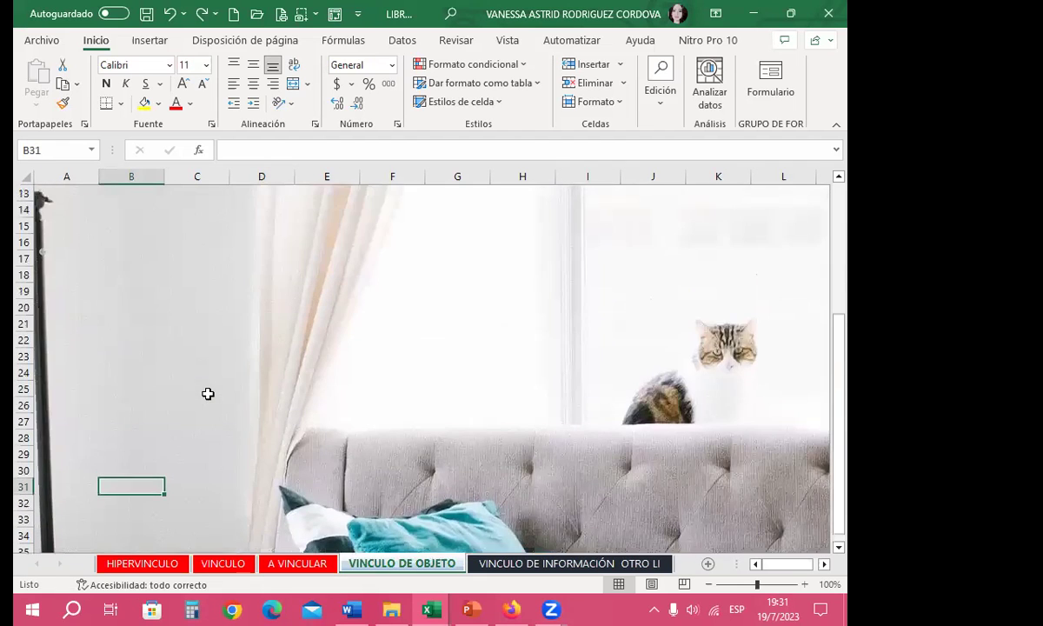
pyautogui.click(152, 290)
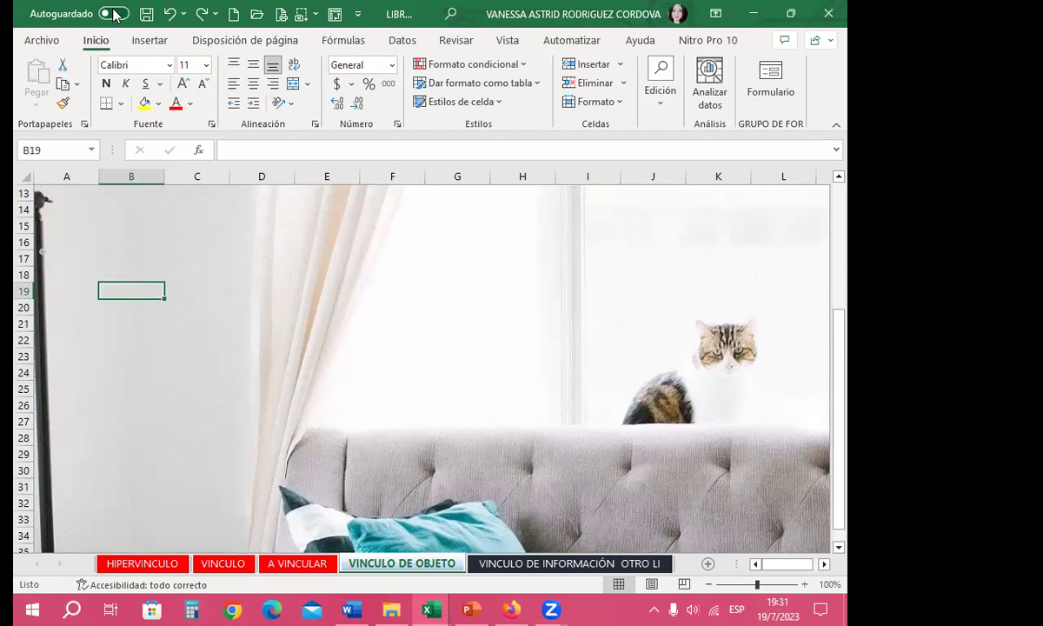
pyautogui.click(143, 42)
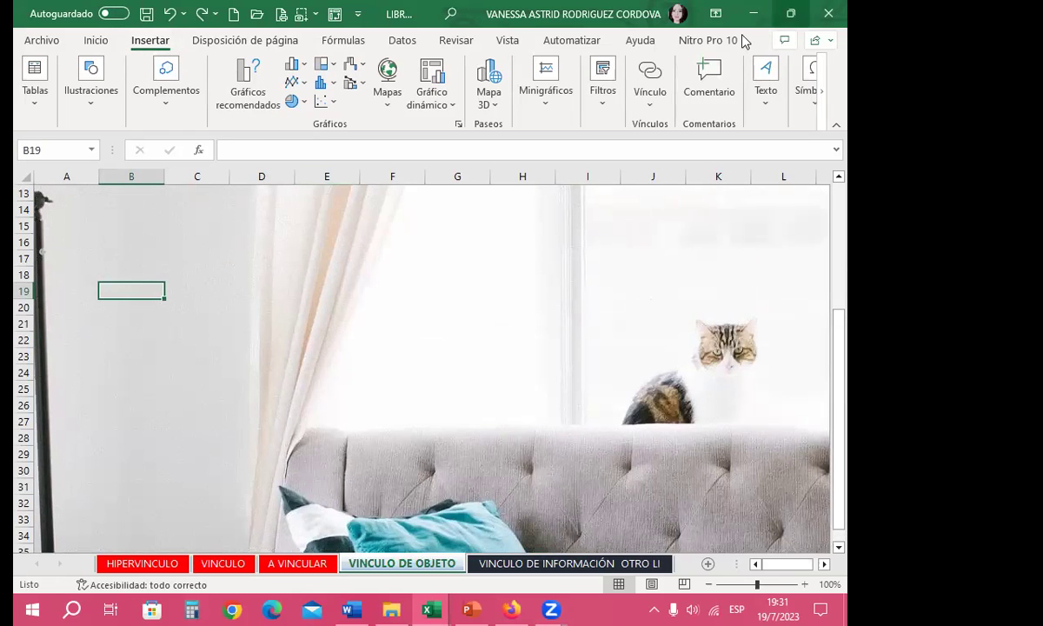
# Step: Open Insertar > Objeto on the Crear de un archivo tab and start browsing for a file
pyautogui.click(766, 108)
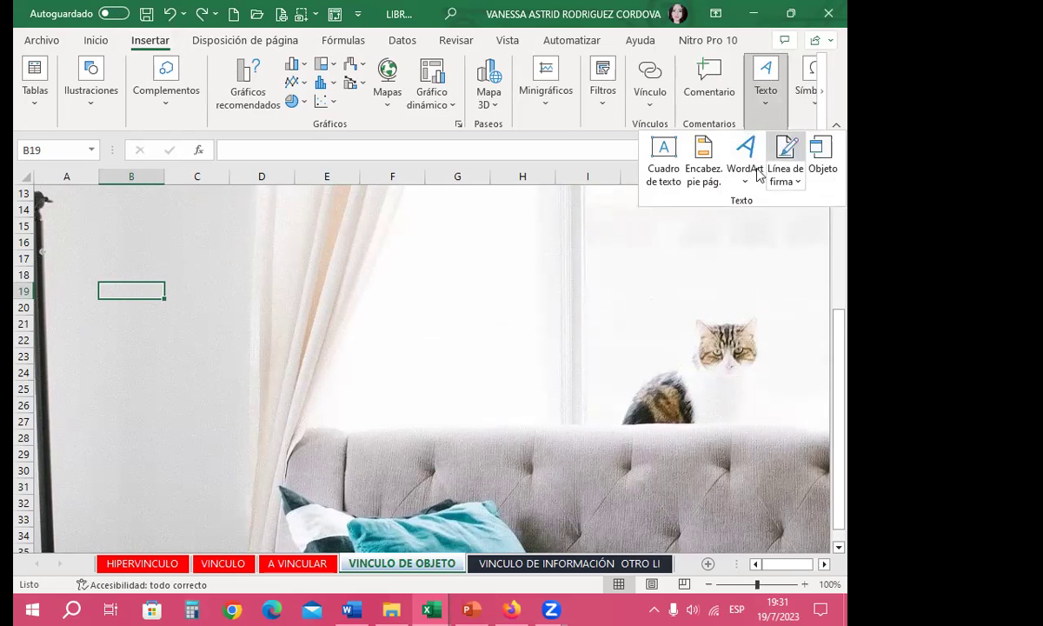
pyautogui.click(824, 148)
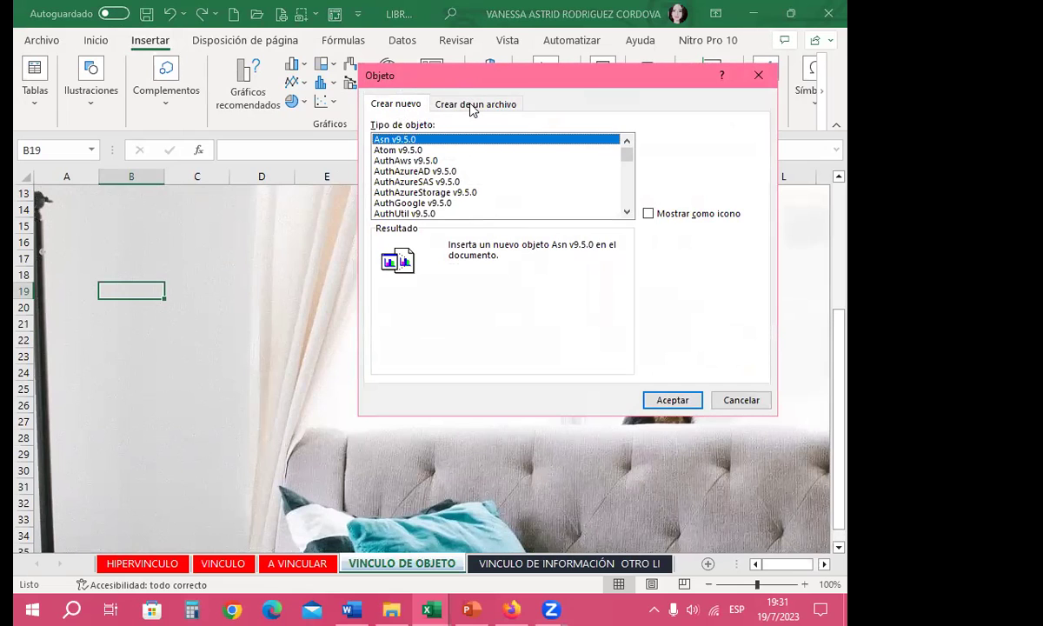
pyautogui.click(472, 106)
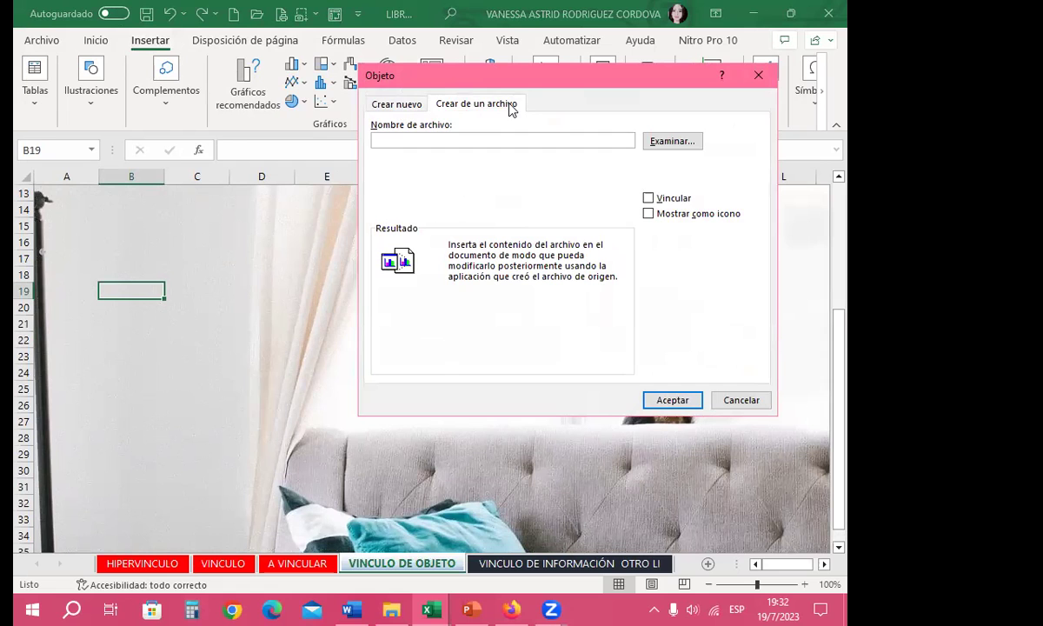
pyautogui.click(672, 144)
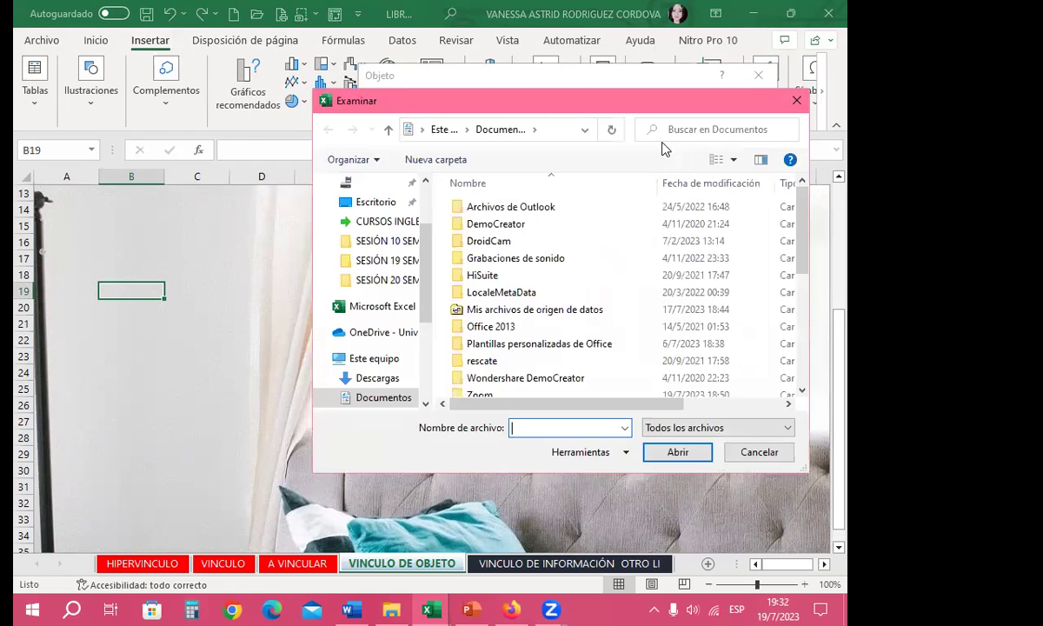
# Step: Browse from the desktop through SESIONES DE EXCEL INTERMEDIO into the CURSO NUEVO 2023 JUNIO folder
pyautogui.scroll(1, 363, 270)
pyautogui.click(364, 265)
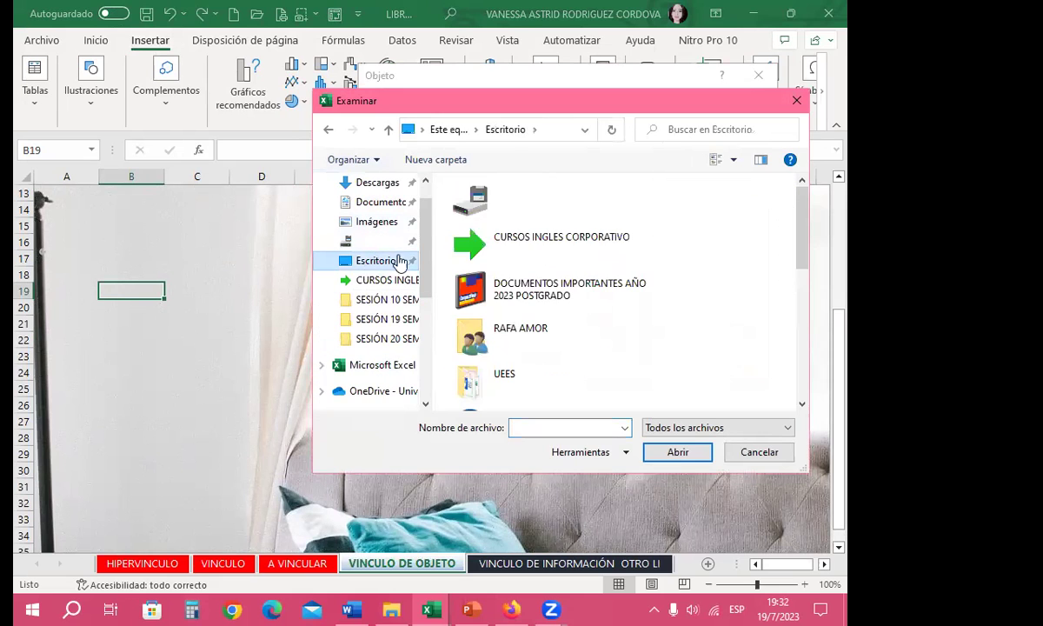
pyautogui.doubleClick(529, 250)
pyautogui.scroll(-3, 547, 330)
pyautogui.scroll(-3, 552, 347)
pyautogui.scroll(-3, 556, 358)
pyautogui.scroll(-3, 556, 358)
pyautogui.scroll(-3, 538, 323)
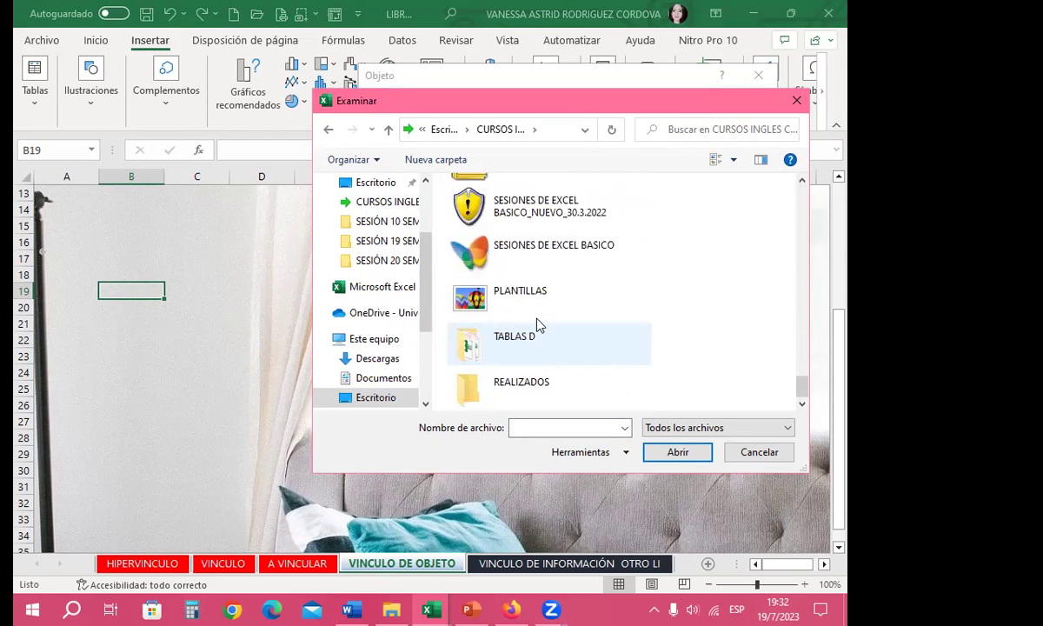
pyautogui.scroll(-3, 531, 305)
pyautogui.doubleClick(539, 247)
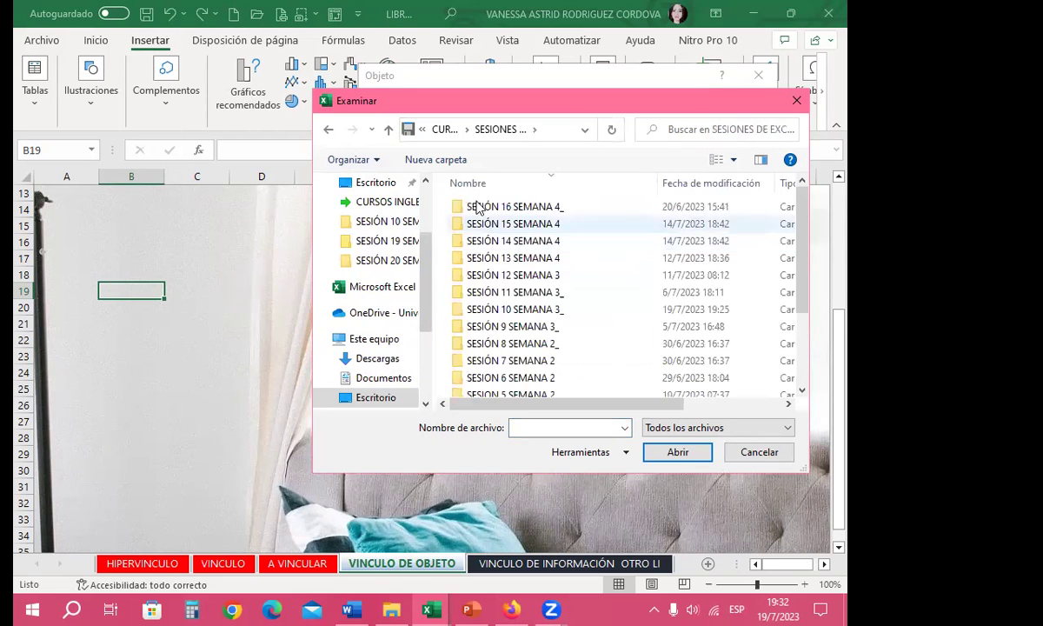
pyautogui.scroll(-1, 477, 279)
pyautogui.scroll(-2, 533, 324)
pyautogui.click(521, 388)
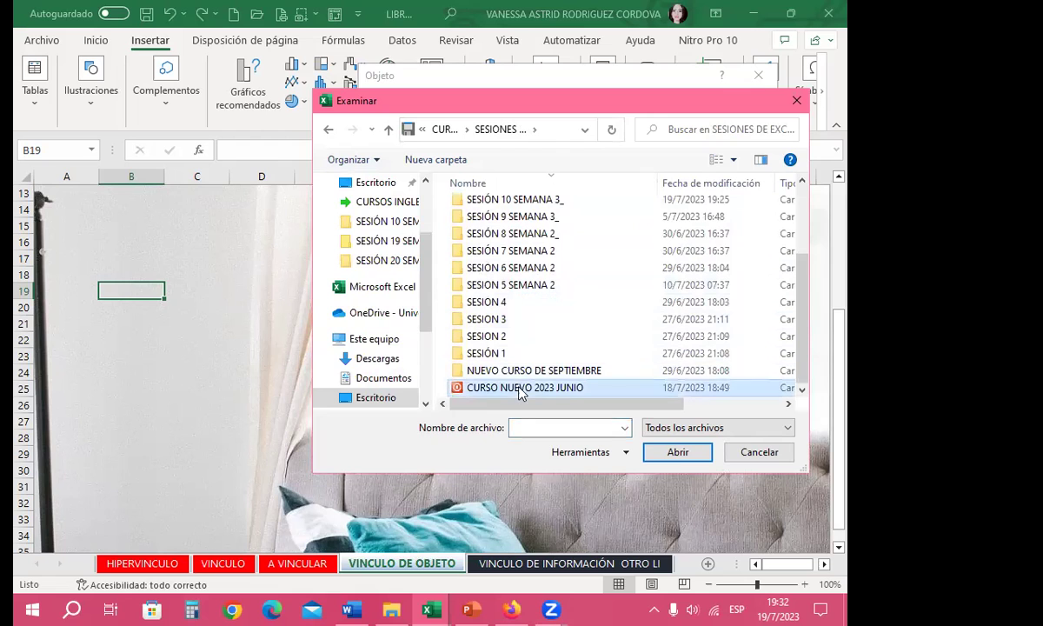
pyautogui.doubleClick(521, 389)
pyautogui.scroll(-2, 530, 296)
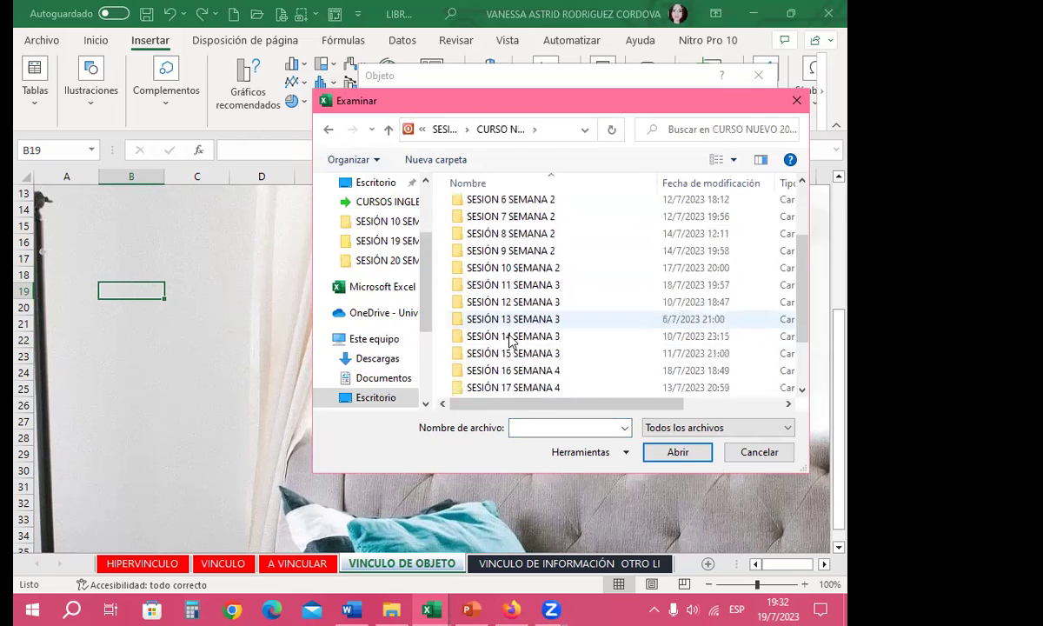
pyautogui.scroll(-1, 534, 278)
# Step: Find the EJERCICIO DE VINCULO folder inside SESIÓN 12 SEMANA 3 and select the GRÁFICO workbook
pyautogui.doubleClick(515, 200)
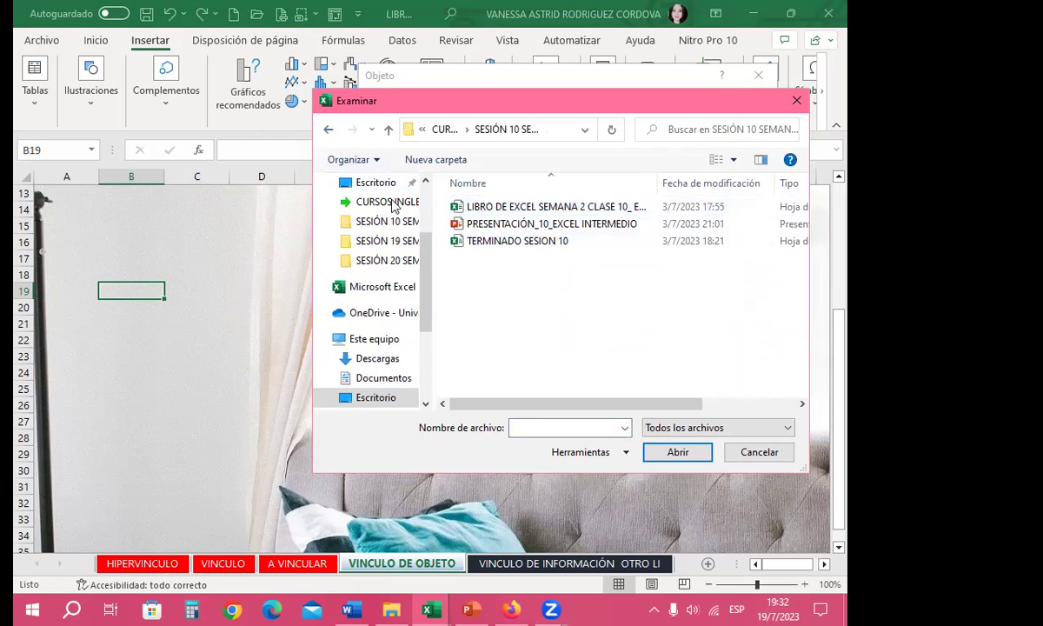
pyautogui.click(322, 128)
pyautogui.doubleClick(514, 378)
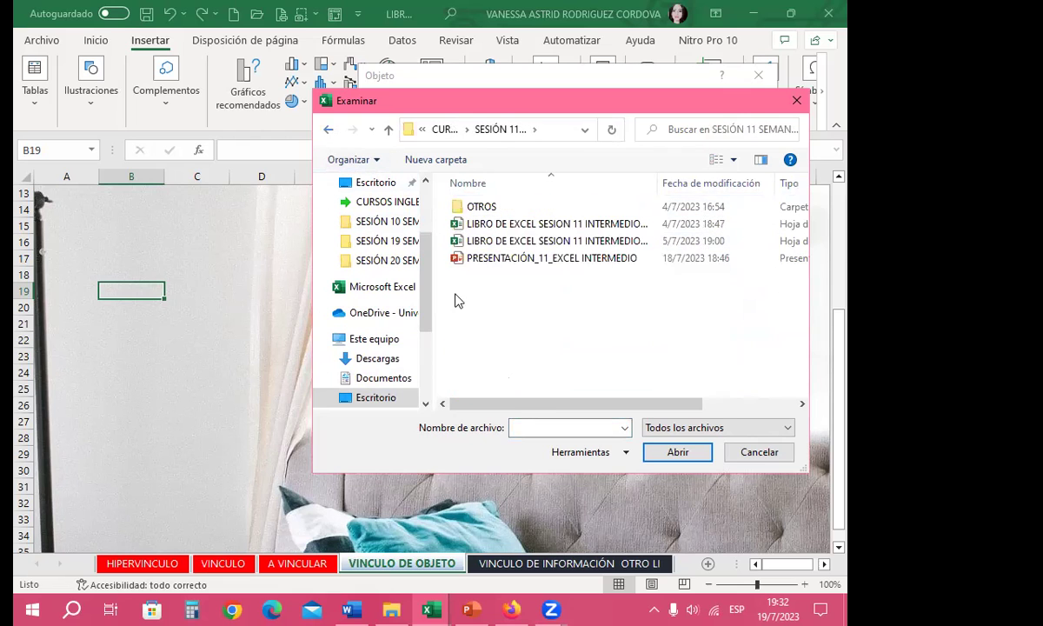
pyautogui.click(323, 128)
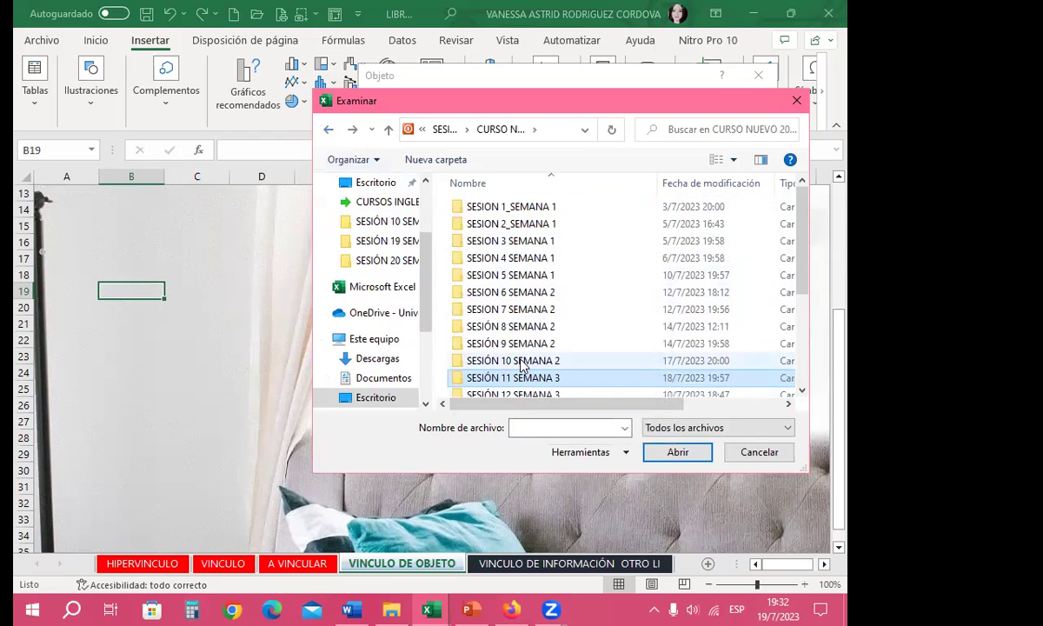
pyautogui.scroll(-1, 491, 355)
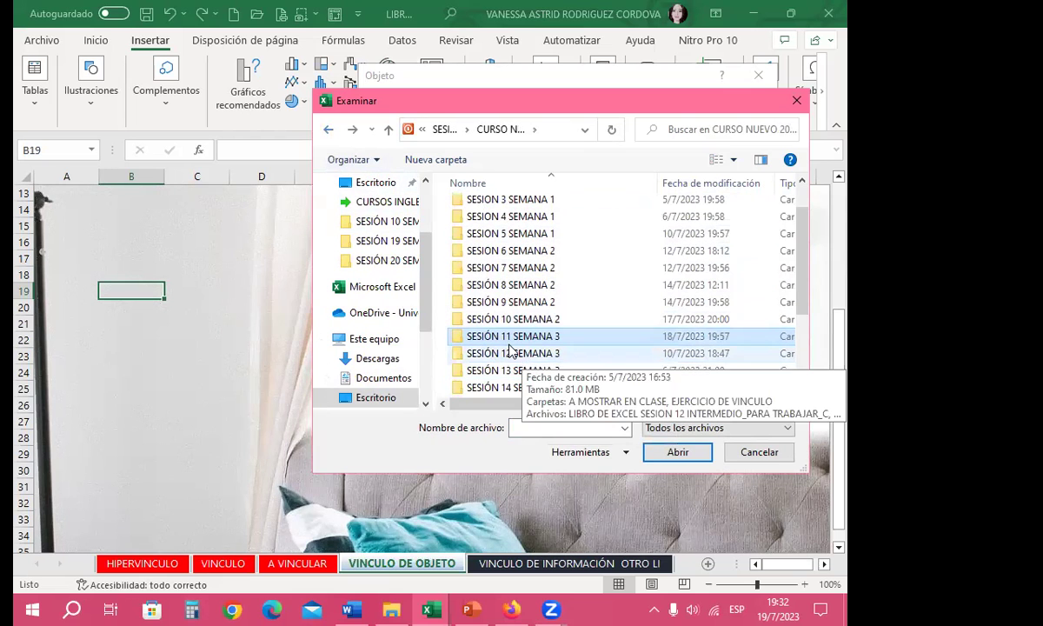
pyautogui.doubleClick(508, 354)
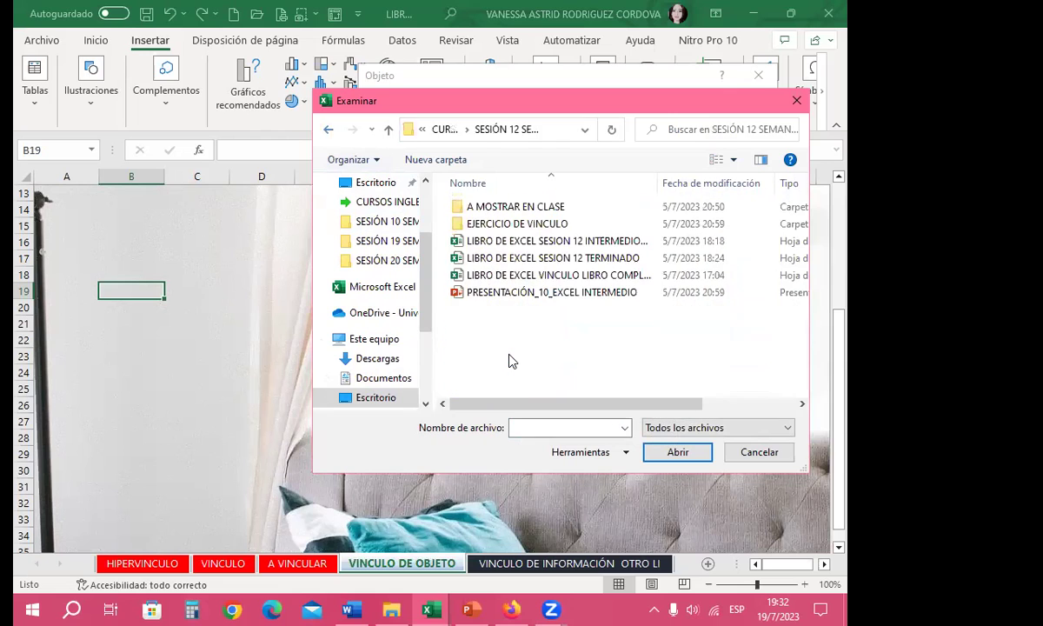
pyautogui.click(493, 212)
pyautogui.doubleClick(493, 212)
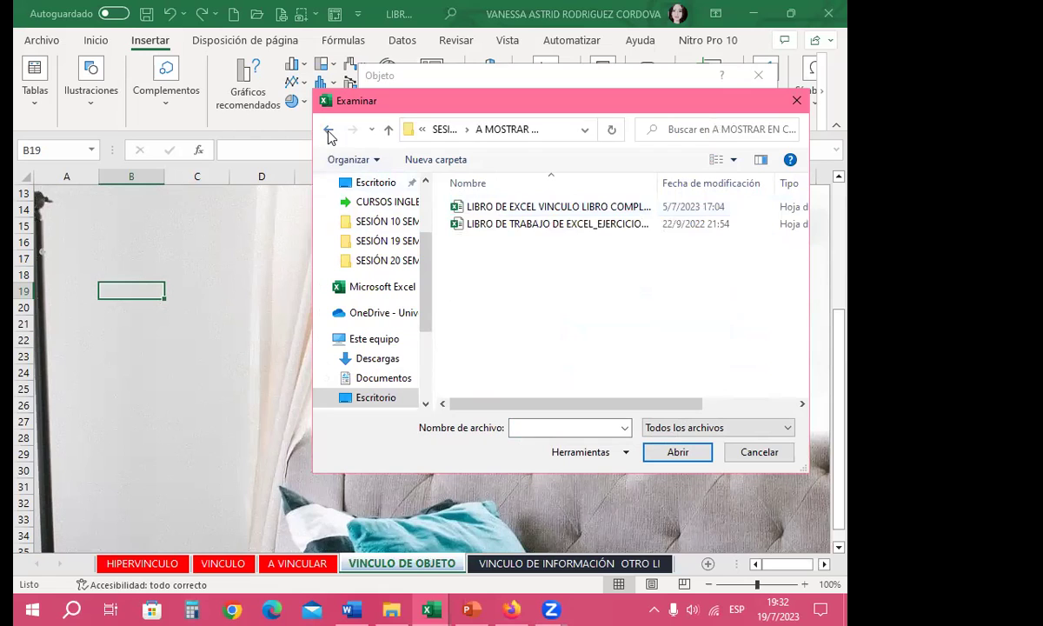
pyautogui.click(327, 128)
pyautogui.doubleClick(466, 226)
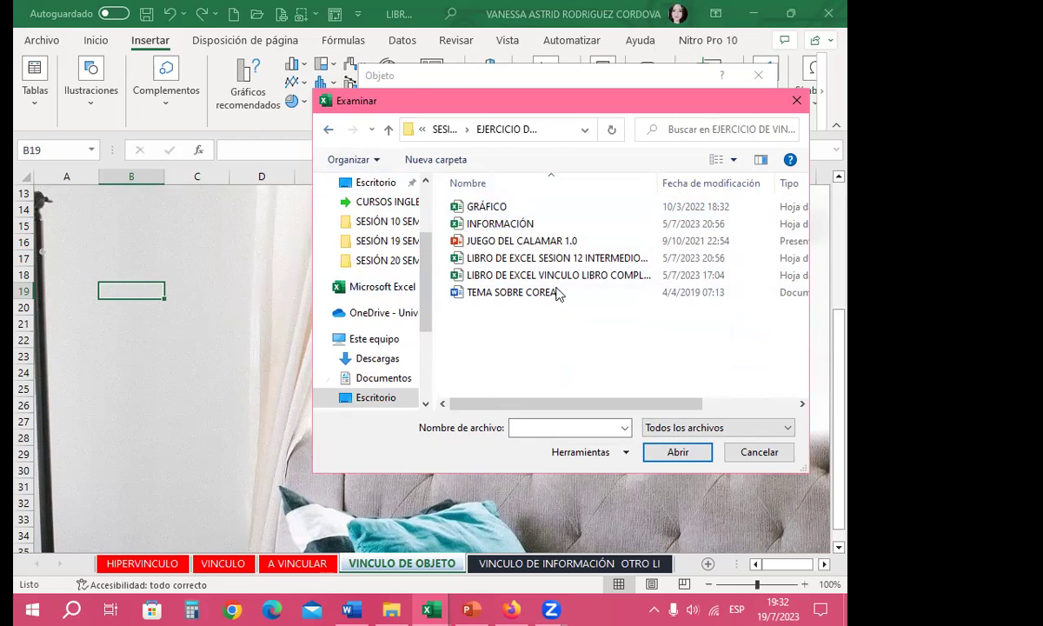
pyautogui.click(479, 209)
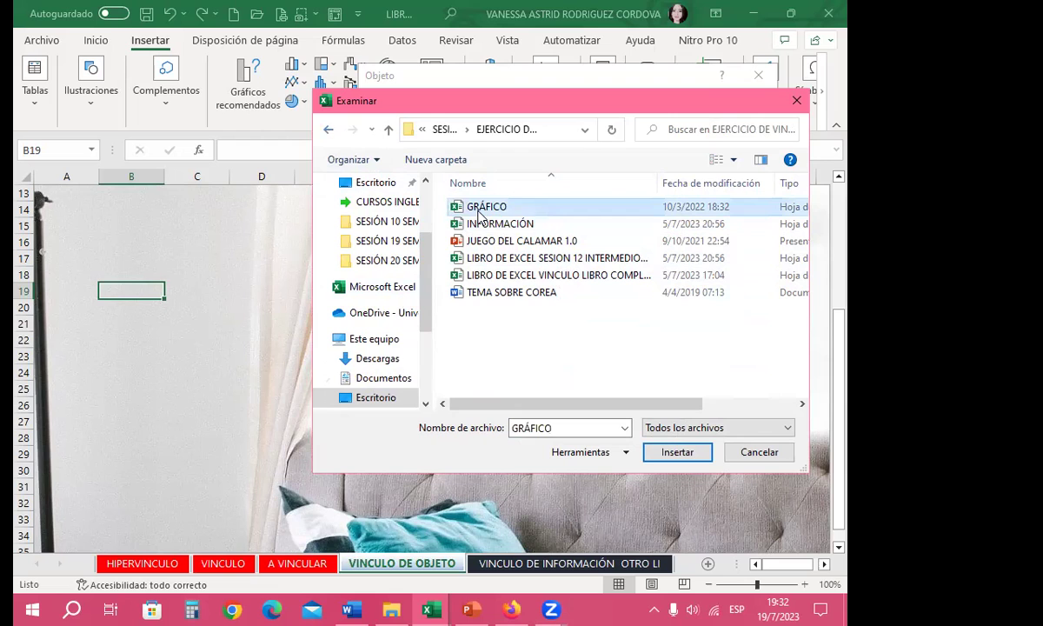
# Step: Embed GRÁFICO.xlsx at B19 displayed as an Excel icon
pyautogui.click(677, 451)
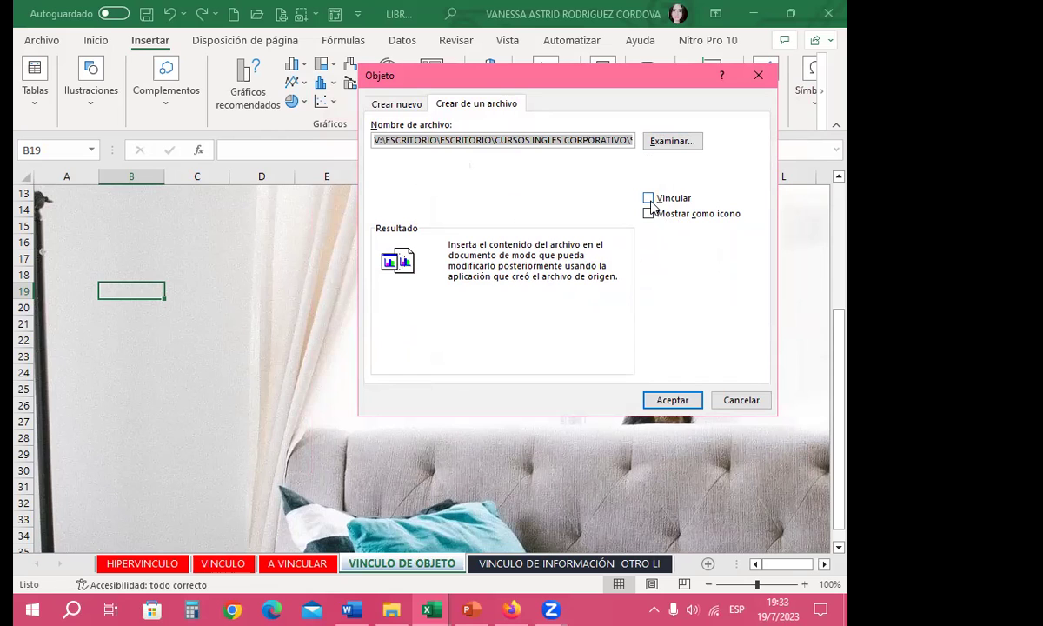
pyautogui.click(649, 215)
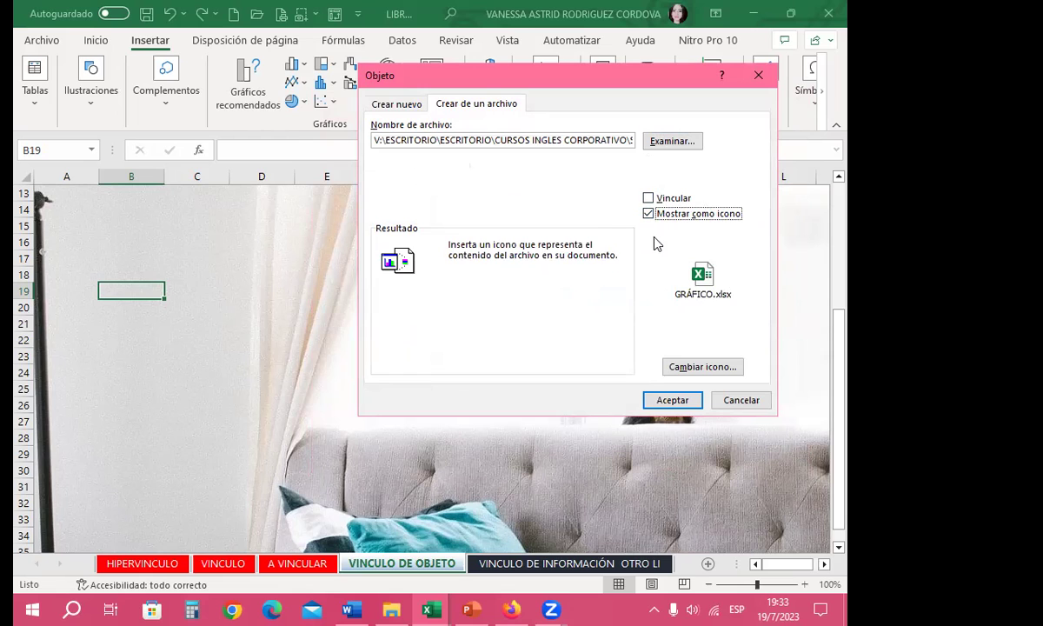
pyautogui.click(696, 367)
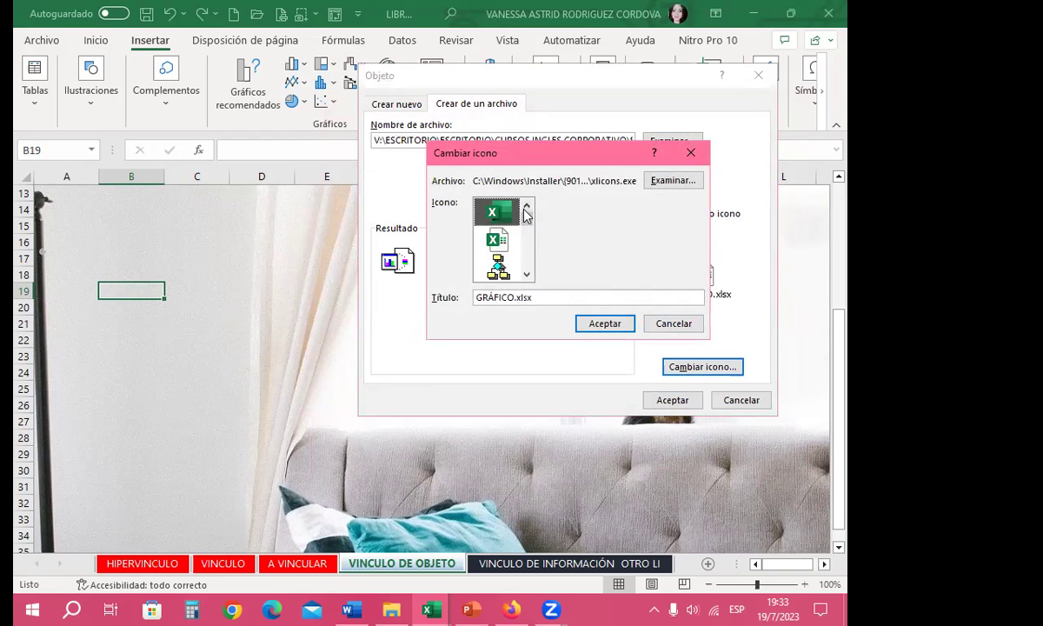
pyautogui.moveTo(525, 218)
pyautogui.mouseDown()
pyautogui.moveTo(526, 276)
pyautogui.moveTo(526, 200)
pyautogui.mouseUp()
pyautogui.click(603, 324)
pyautogui.click(673, 399)
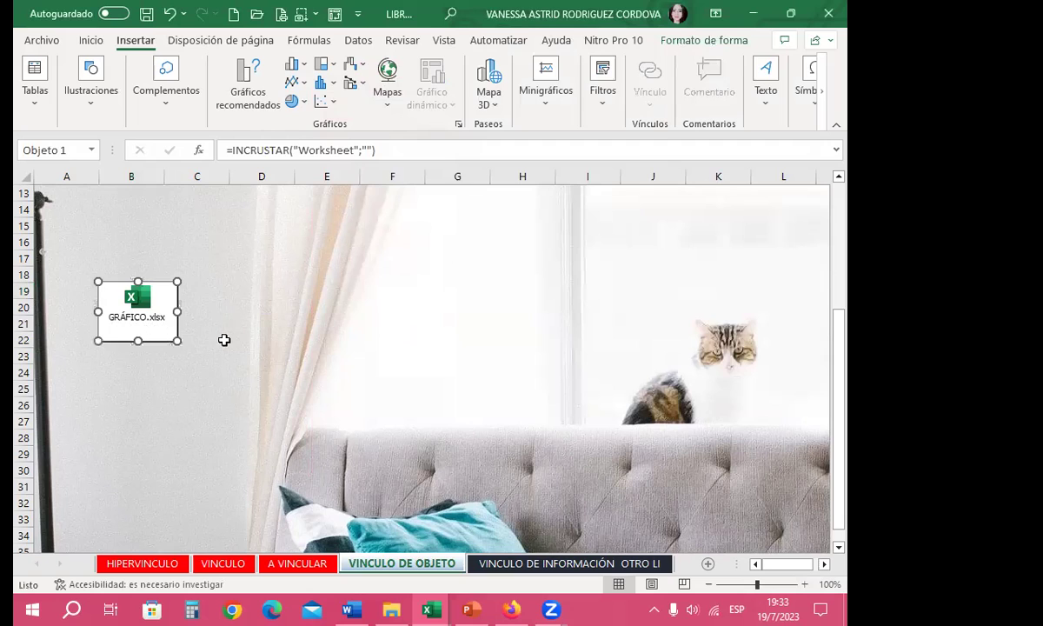
# Step: Select cell D19 and start inserting an object from a file
pyautogui.click(223, 313)
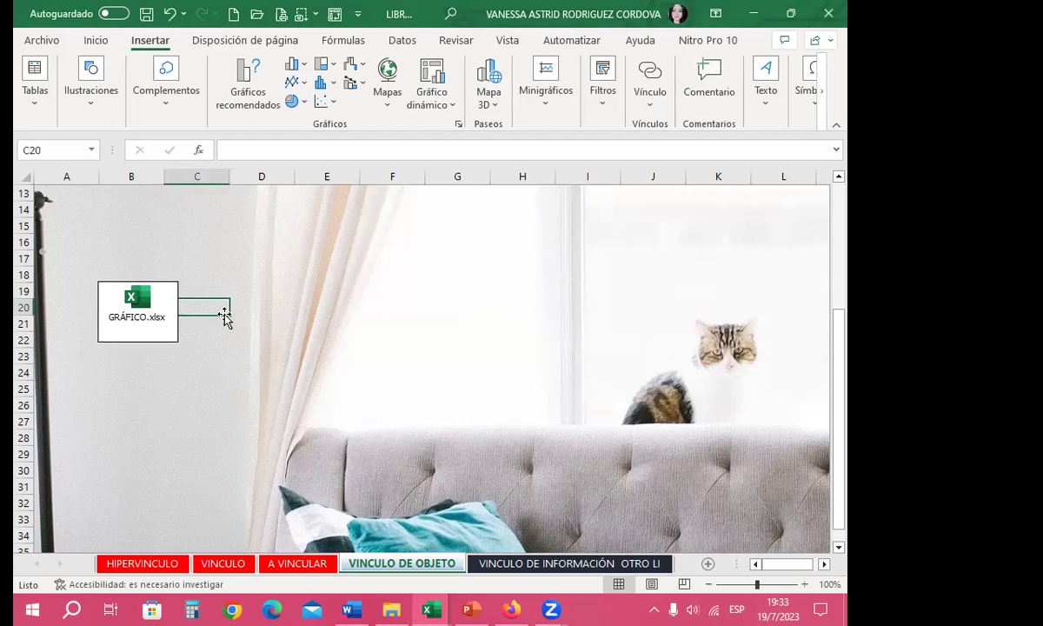
pyautogui.click(248, 304)
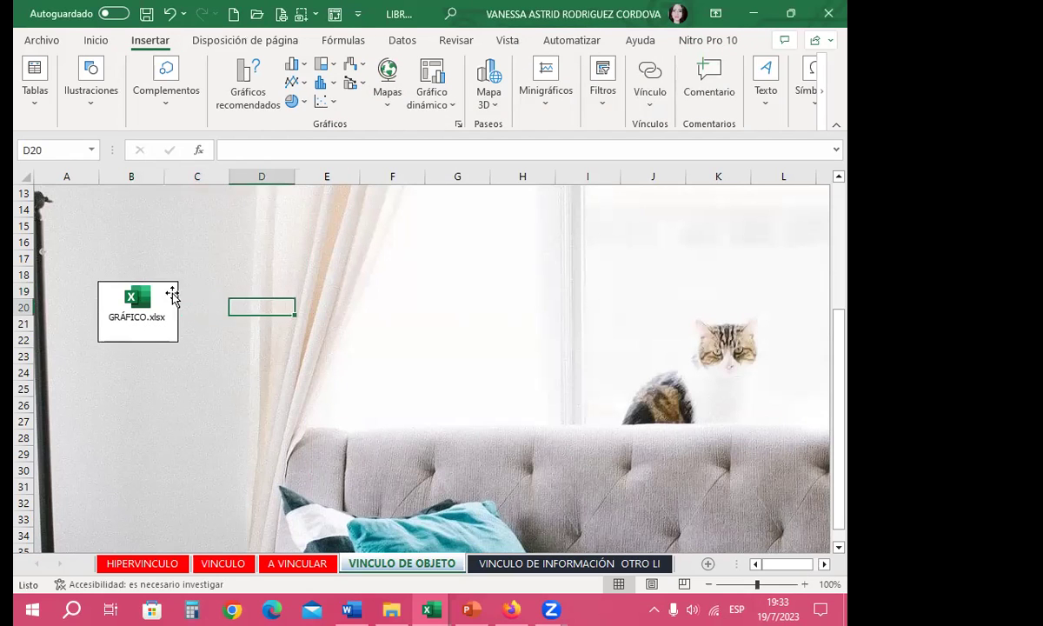
pyautogui.click(244, 289)
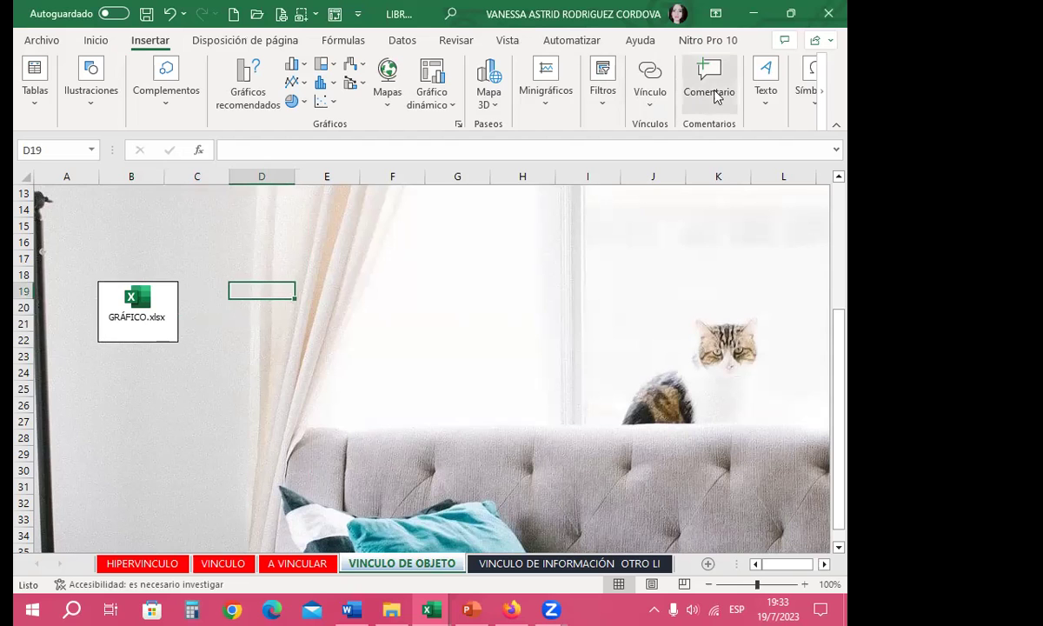
pyautogui.click(765, 96)
pyautogui.click(818, 149)
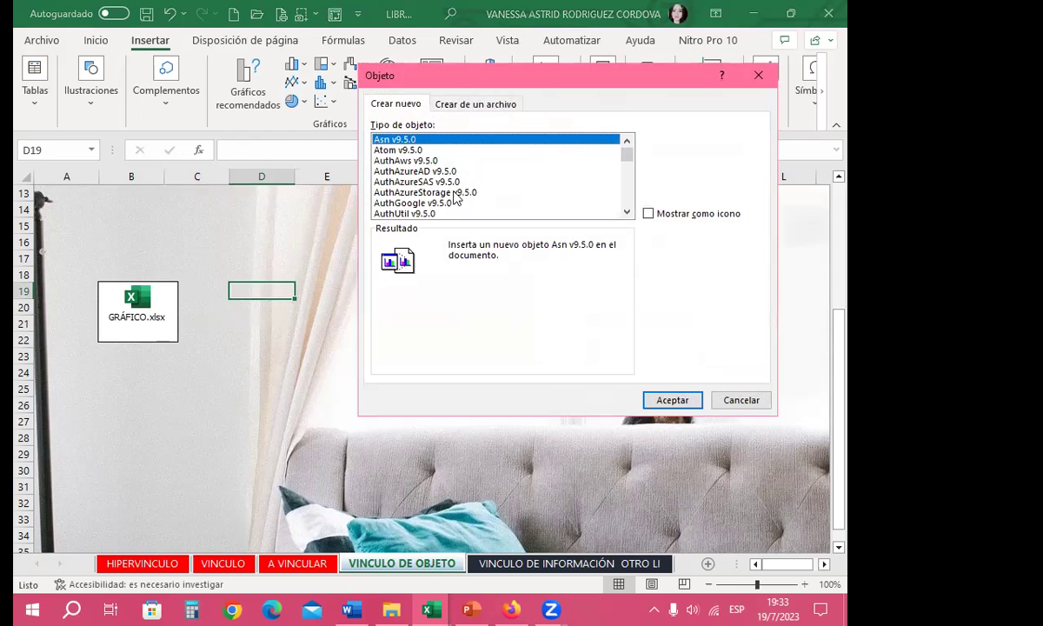
pyautogui.click(469, 104)
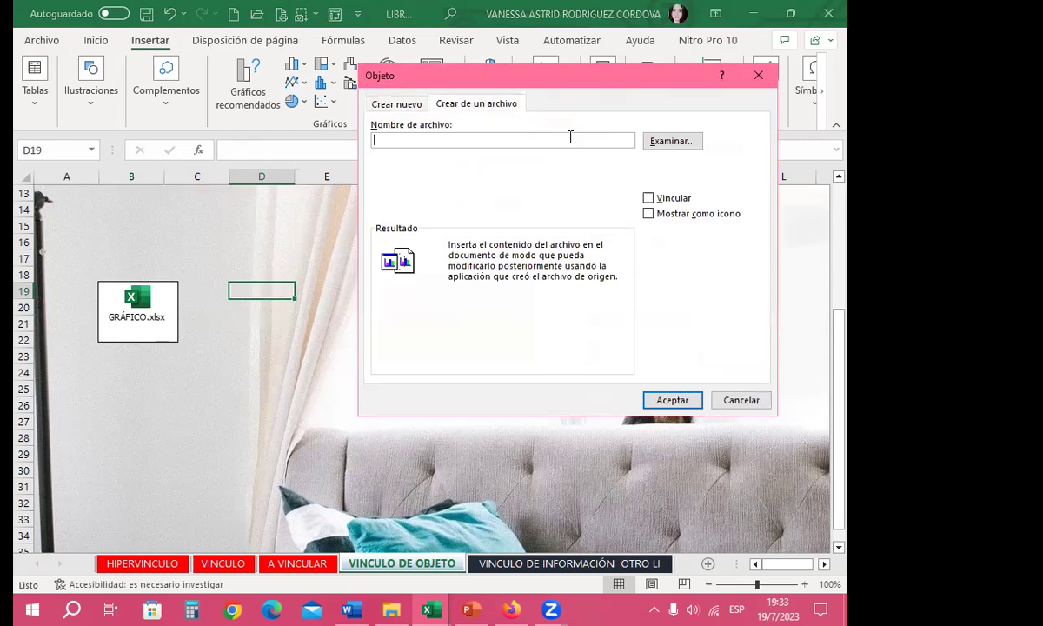
pyautogui.click(669, 141)
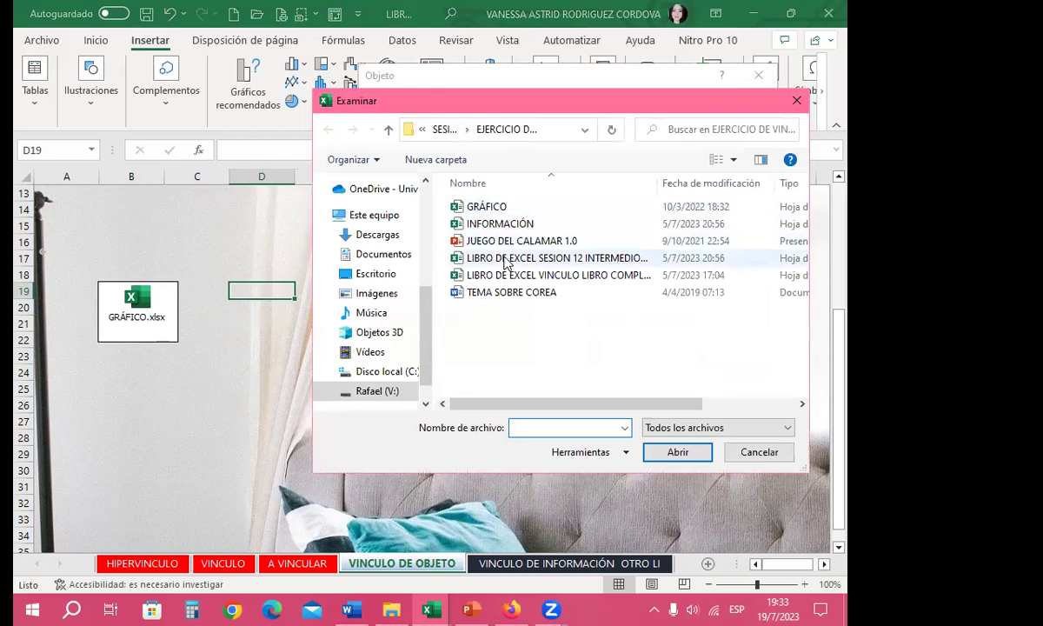
# Step: Embed the TEMA SOBRE COREA document displayed with the default Word icon
pyautogui.click(483, 294)
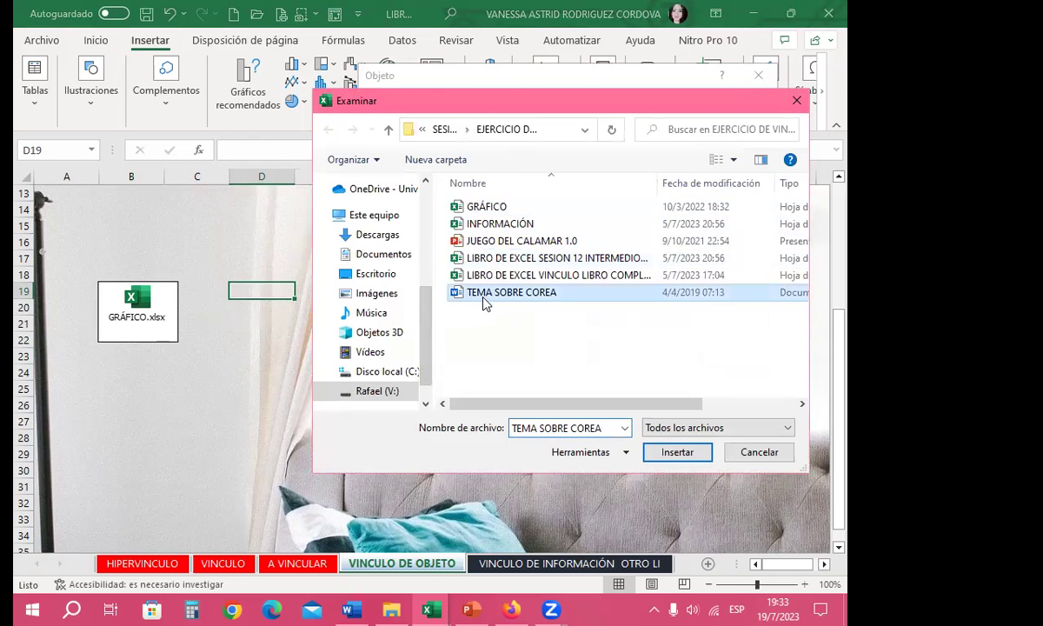
pyautogui.click(677, 453)
pyautogui.click(648, 214)
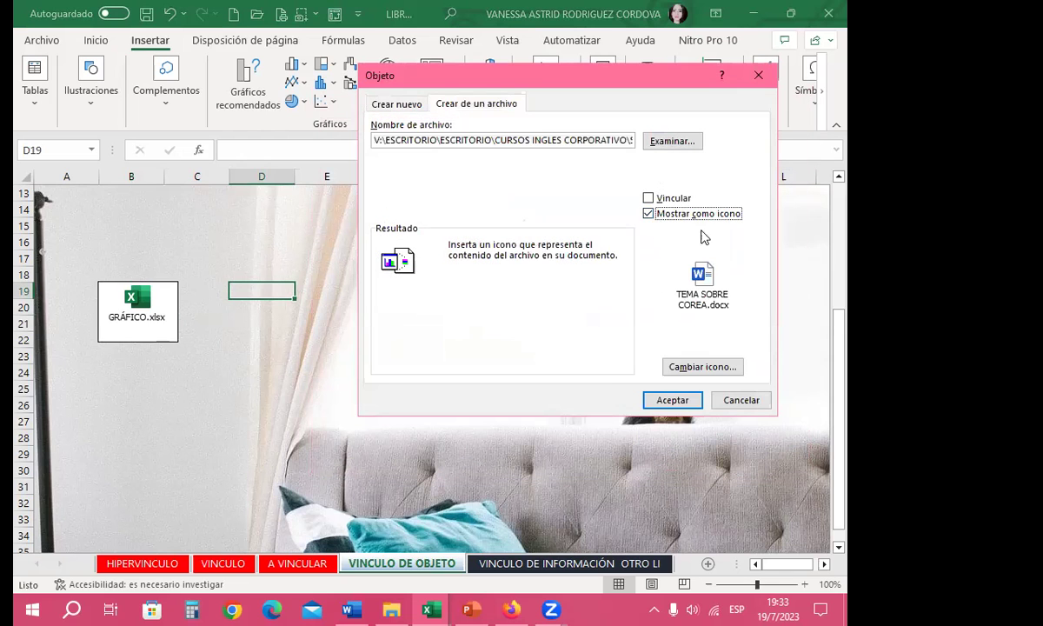
pyautogui.click(694, 369)
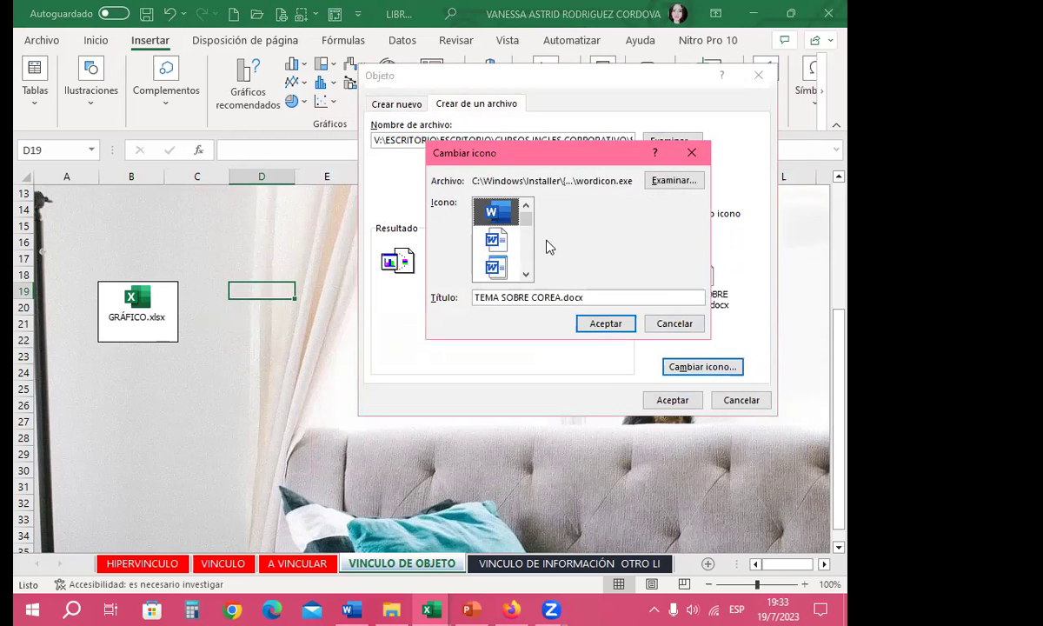
pyautogui.click(593, 327)
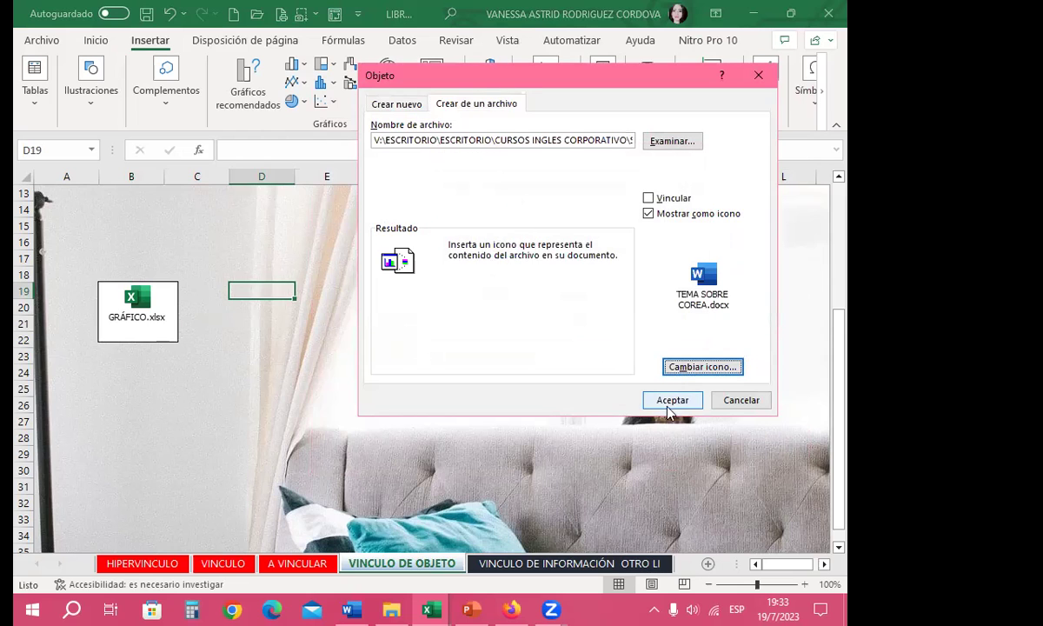
pyautogui.click(673, 400)
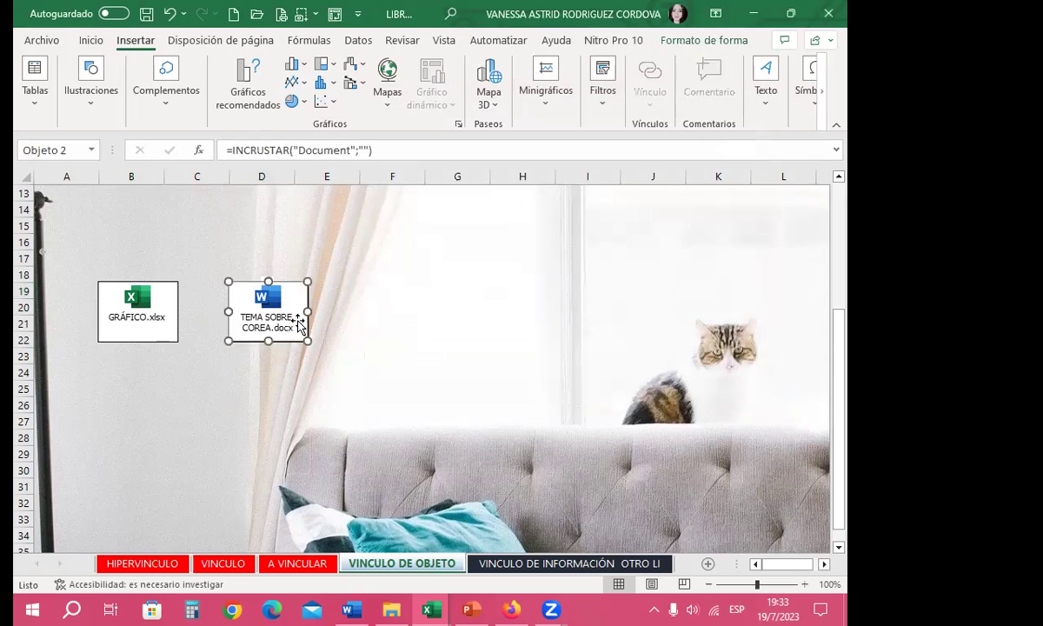
# Step: Embed JUEGO DEL CALAMAR 1.0.pptx near F19, displayed with the default PowerPoint icon
pyautogui.click(370, 288)
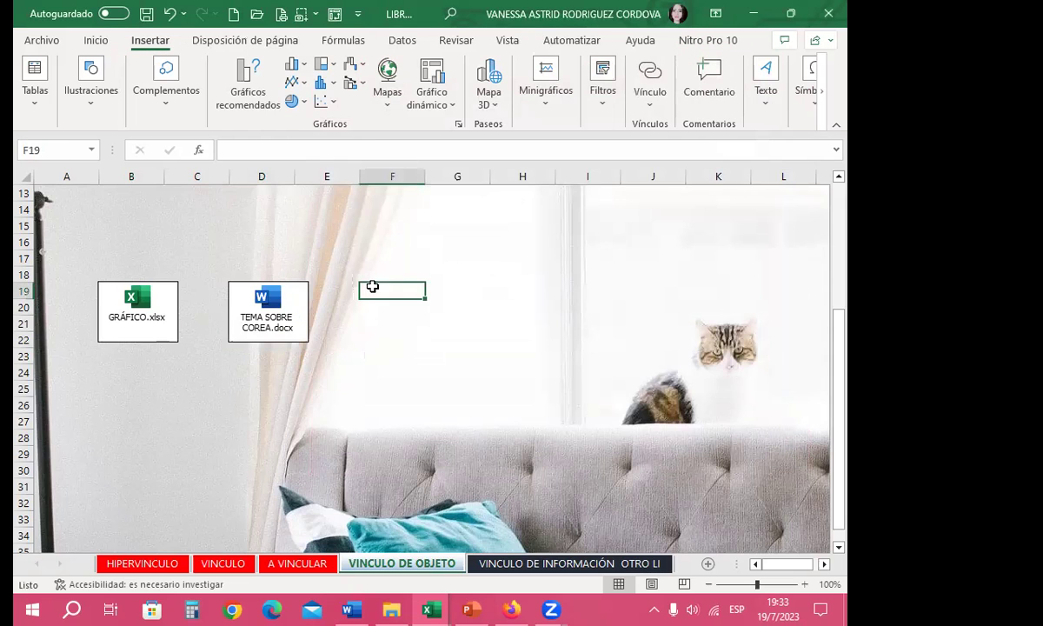
pyautogui.click(762, 103)
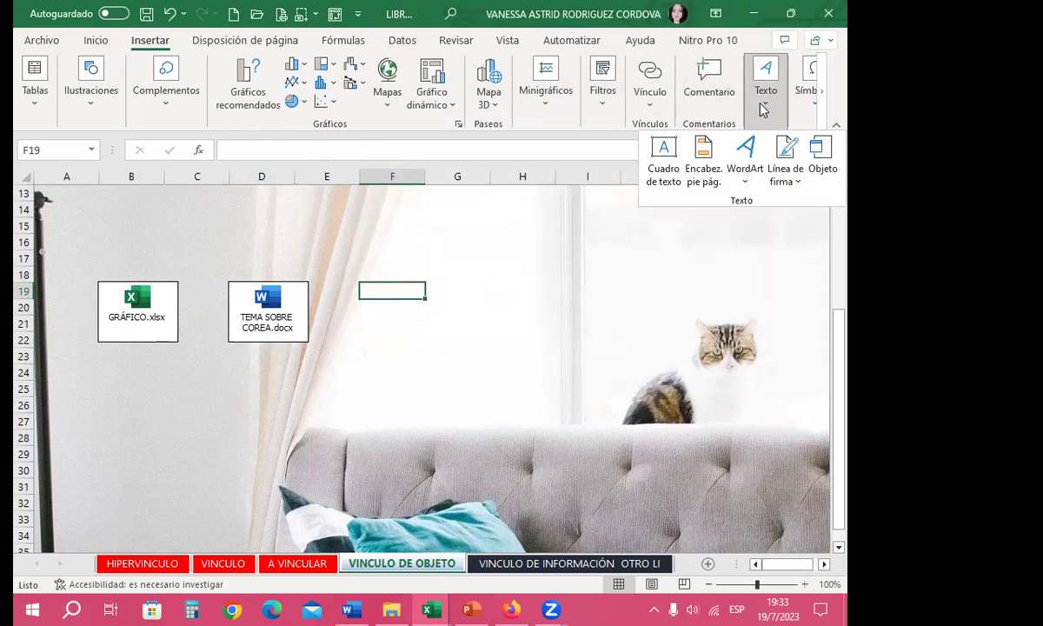
pyautogui.click(831, 157)
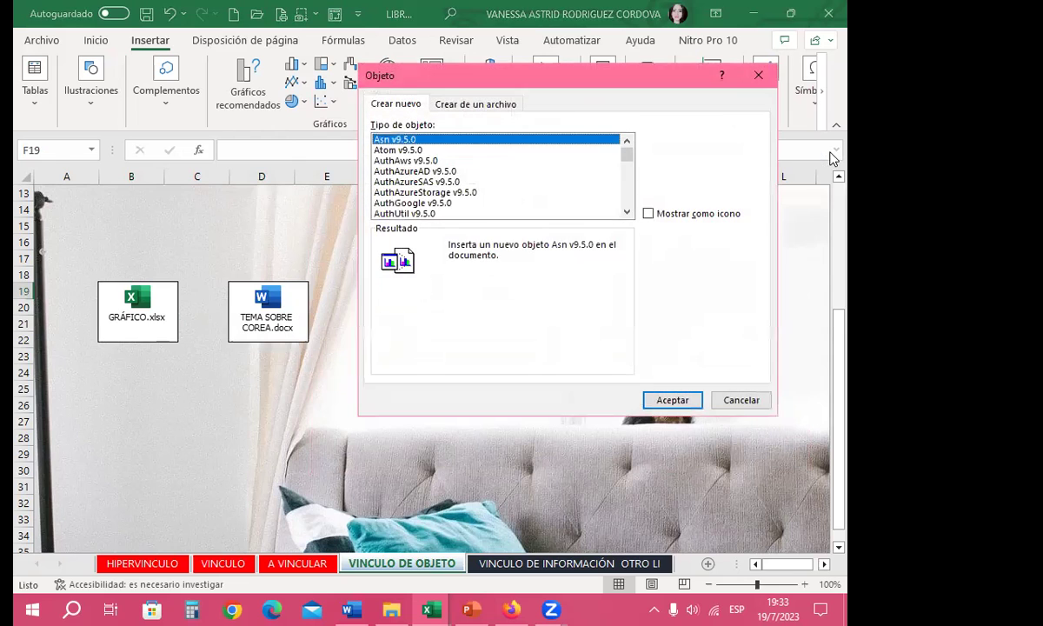
pyautogui.click(485, 108)
pyautogui.click(661, 144)
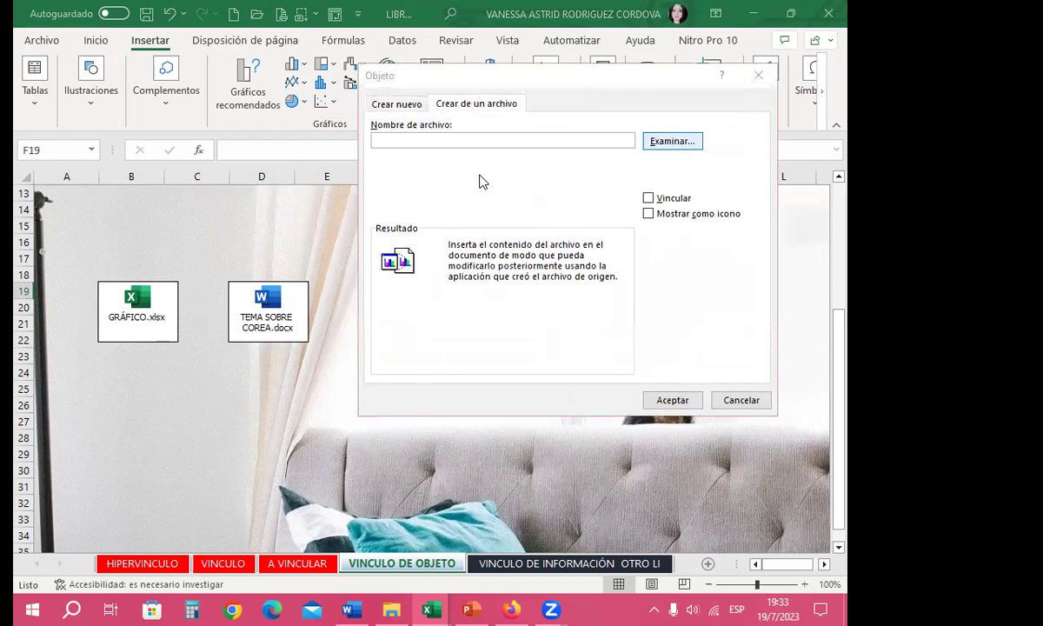
pyautogui.click(499, 242)
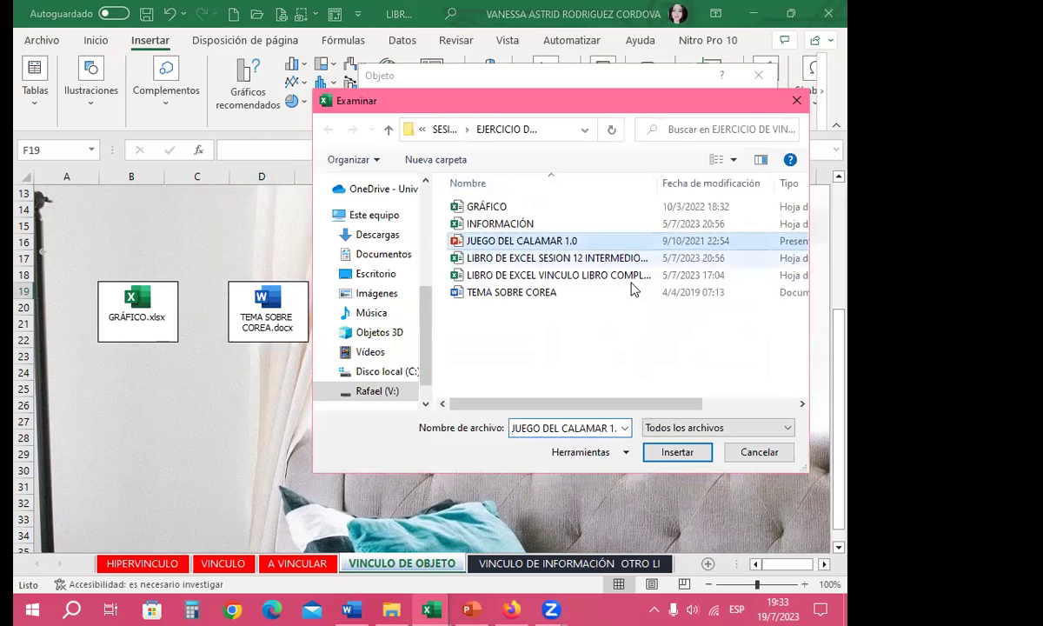
pyautogui.click(678, 452)
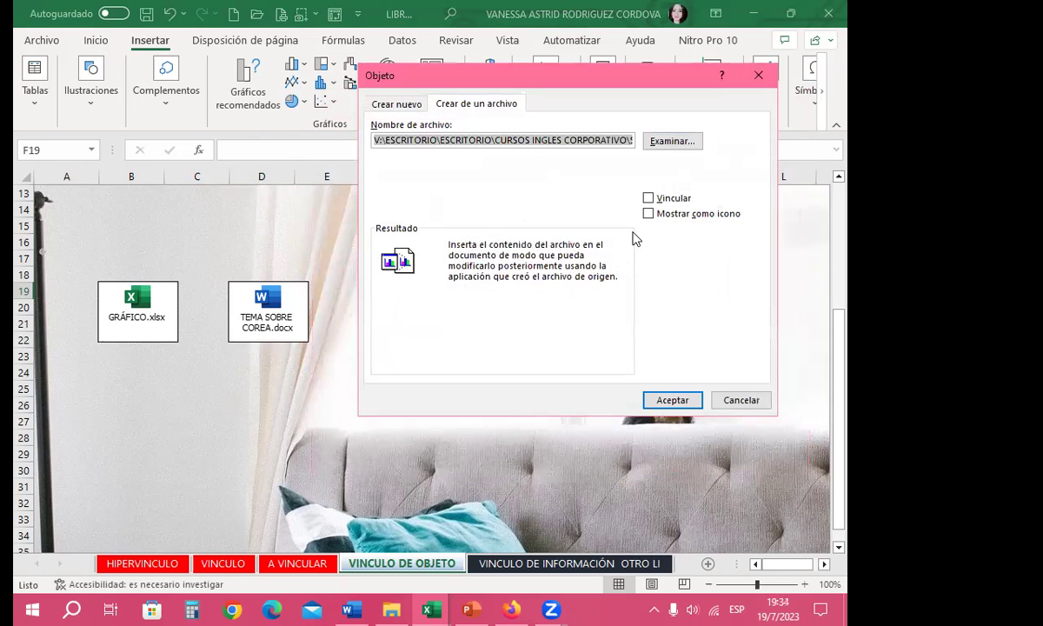
pyautogui.click(649, 213)
pyautogui.click(702, 368)
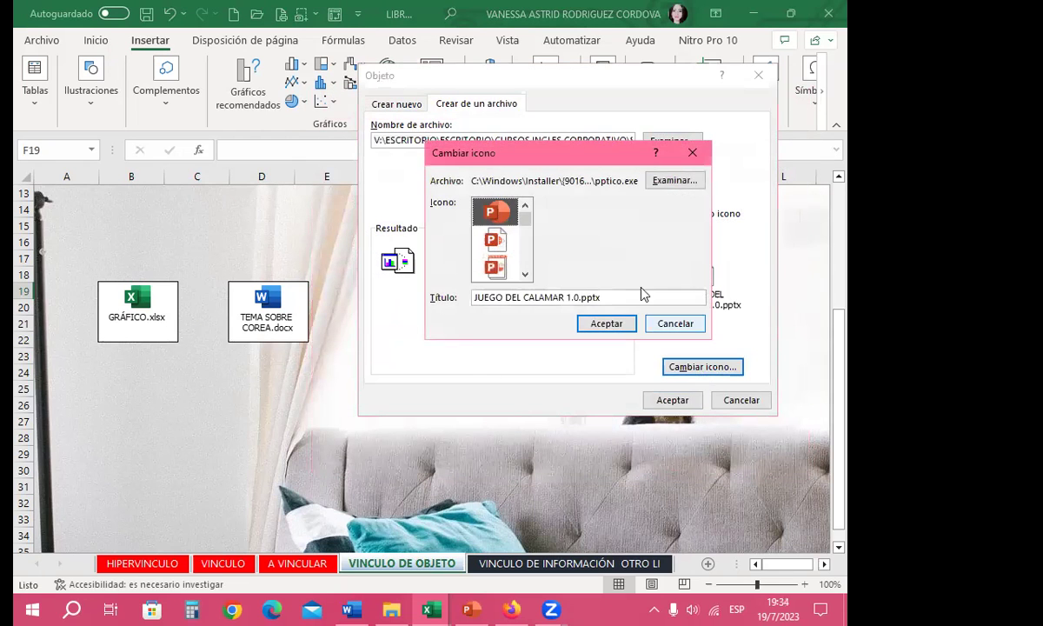
pyautogui.click(600, 324)
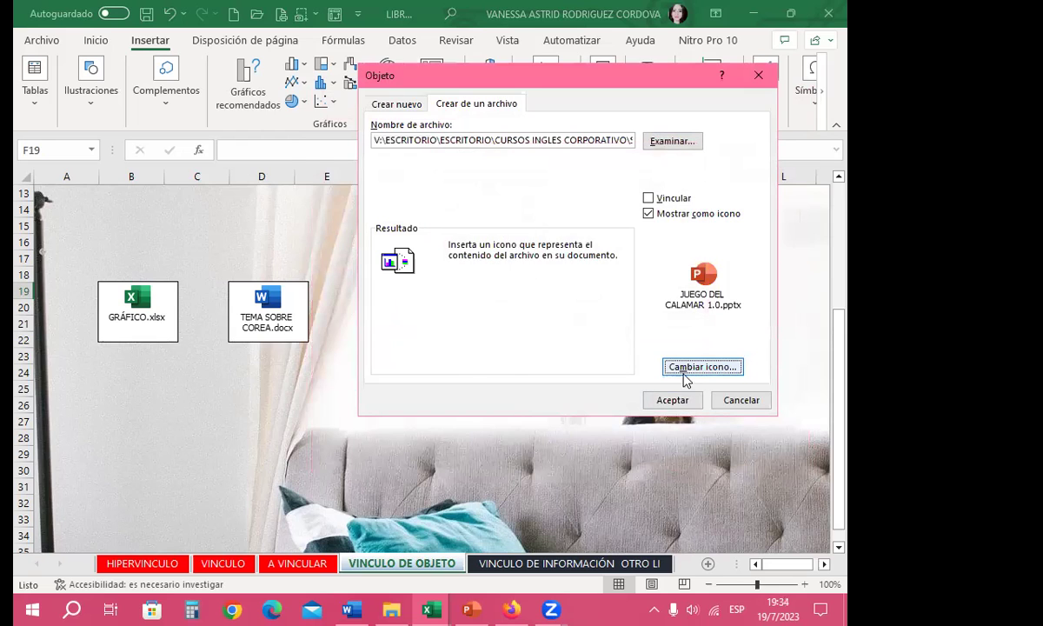
pyautogui.click(672, 399)
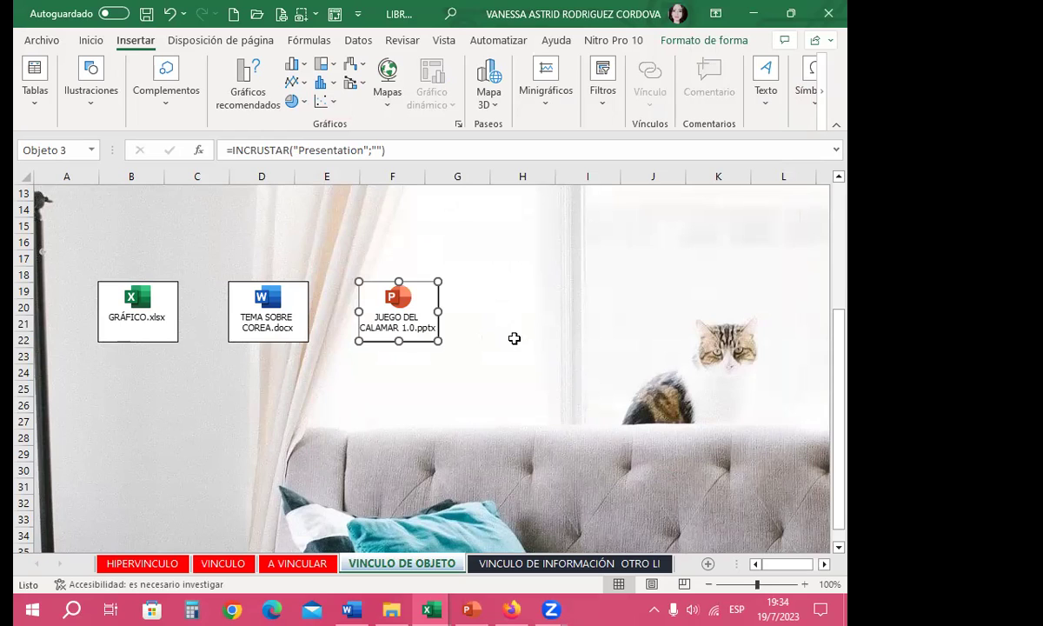
pyautogui.click(497, 306)
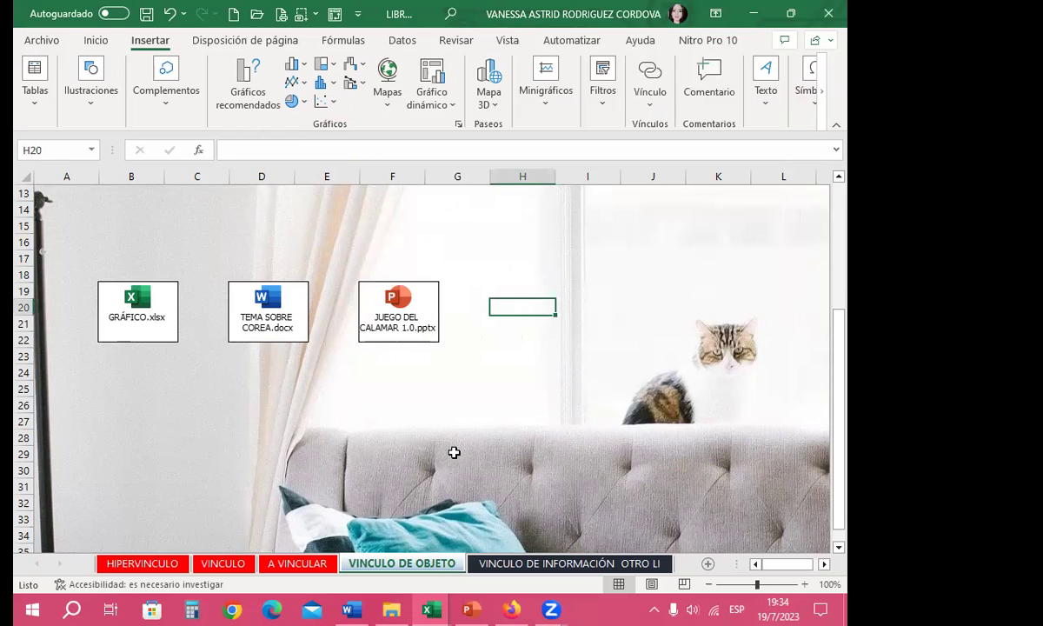
pyautogui.click(388, 398)
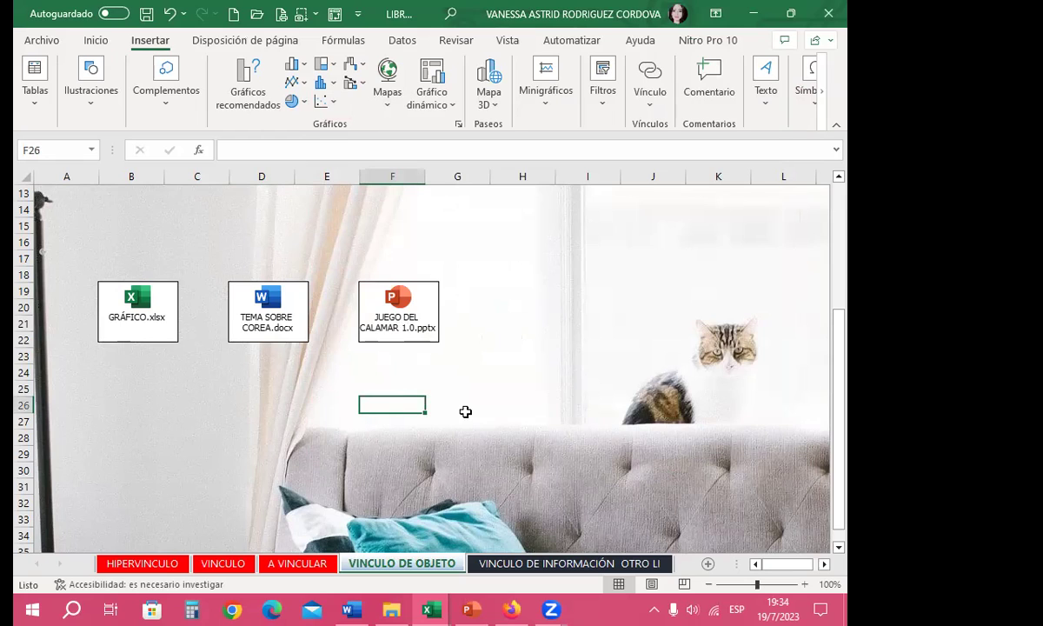
pyautogui.click(257, 401)
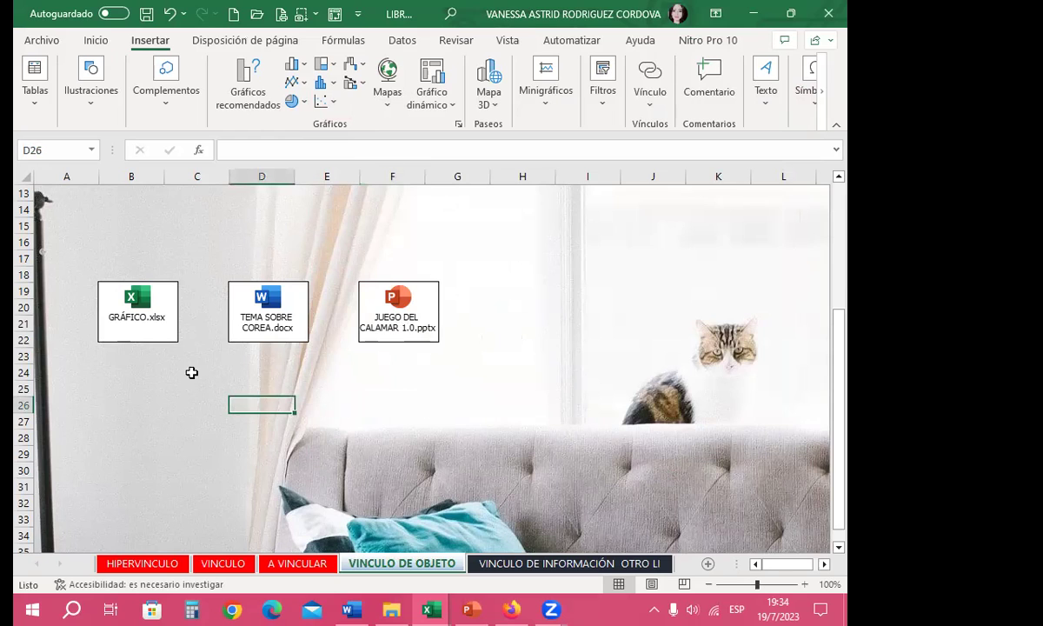
pyautogui.click(176, 399)
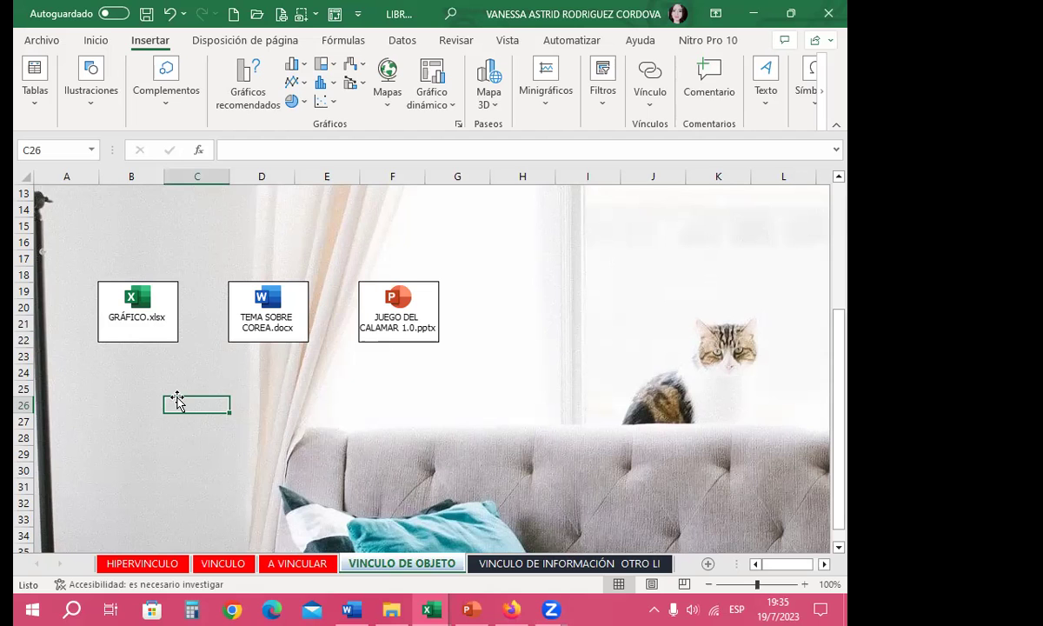
pyautogui.doubleClick(139, 297)
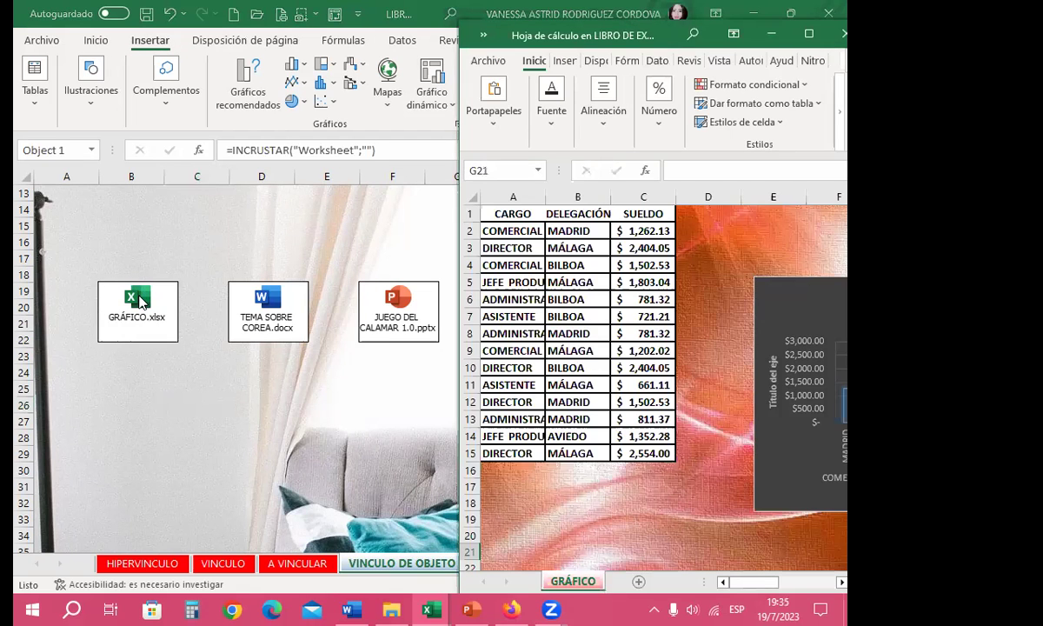
pyautogui.doubleClick(662, 50)
pyautogui.click(268, 297)
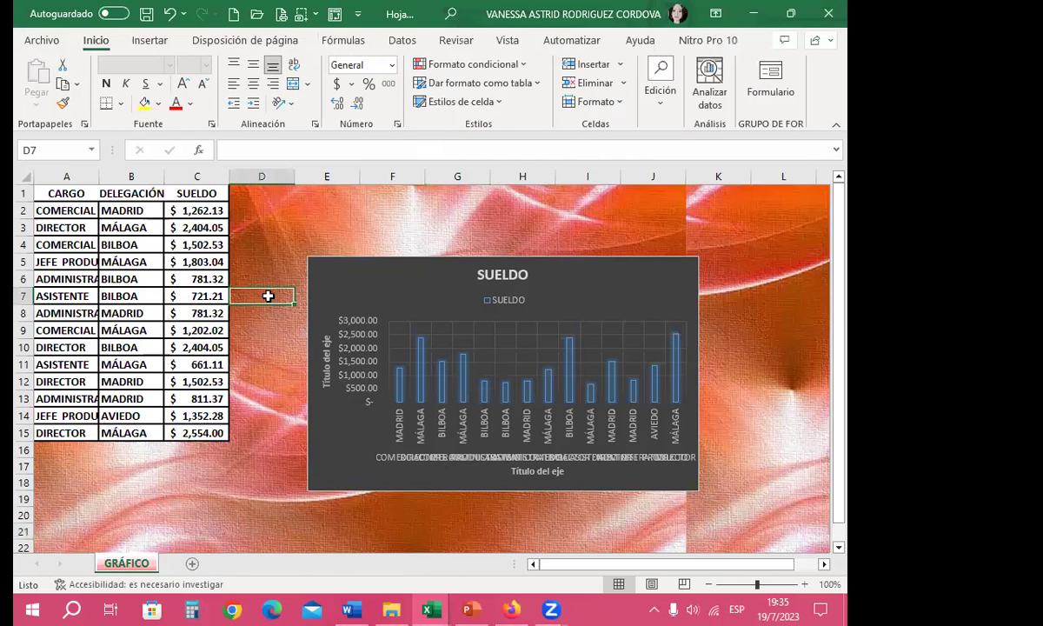
pyautogui.click(743, 384)
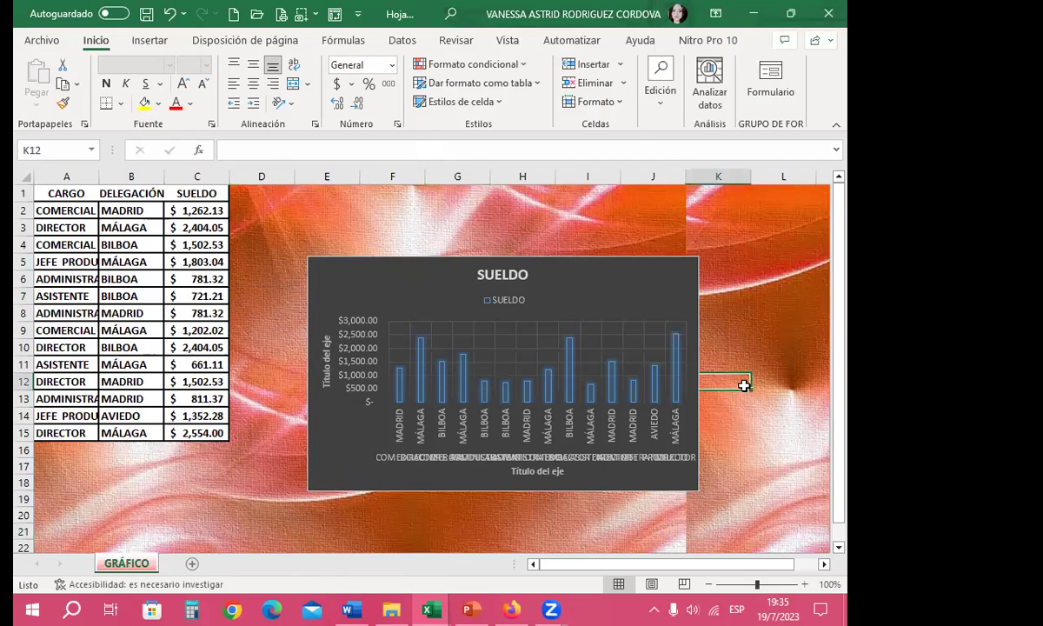
pyautogui.click(264, 264)
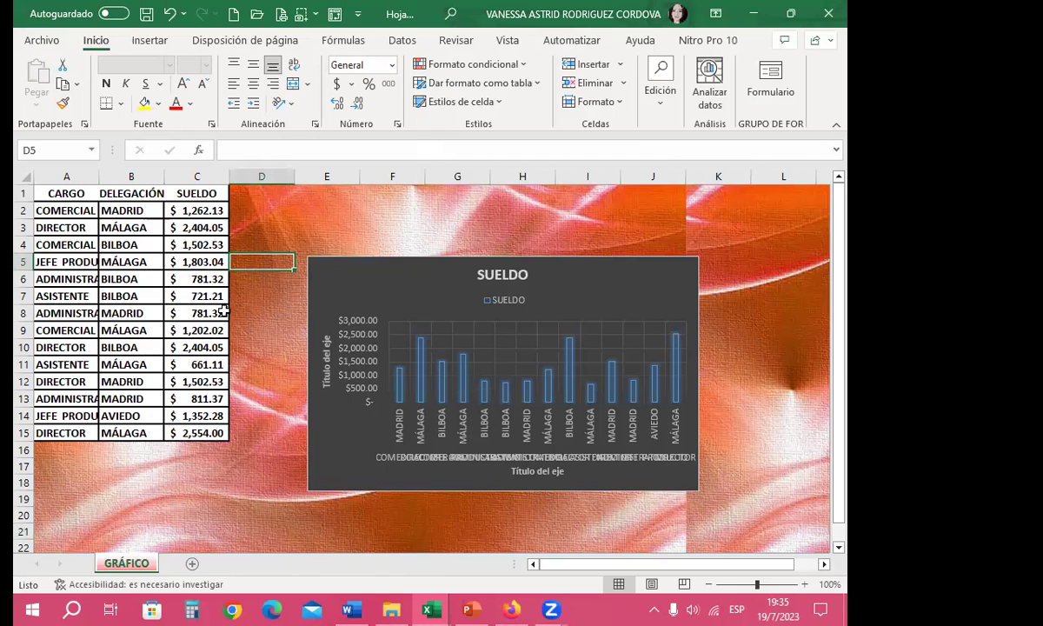
pyautogui.click(271, 232)
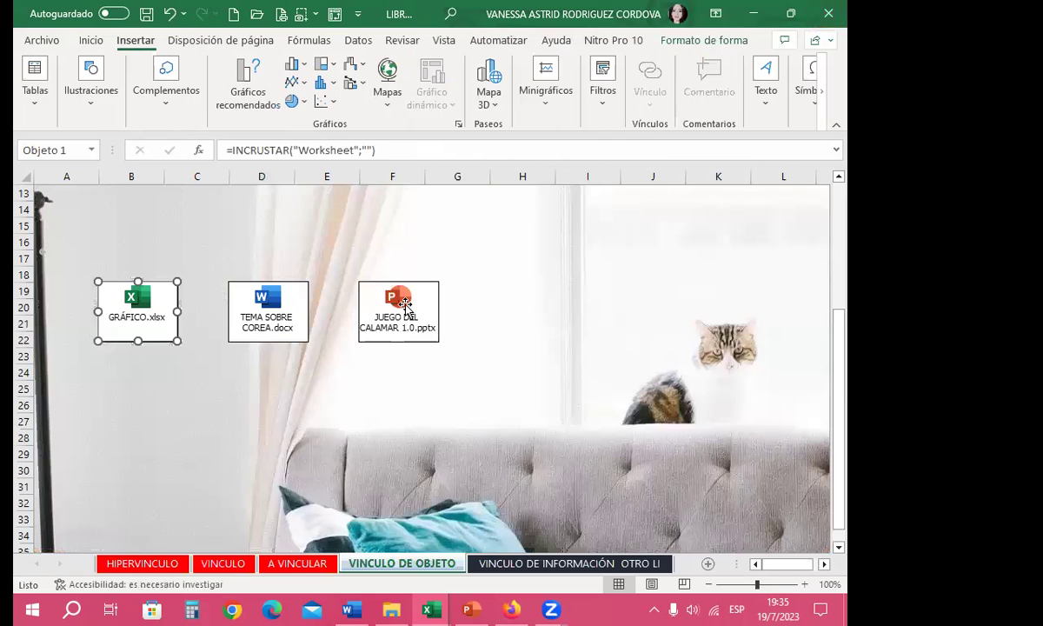
pyautogui.click(265, 242)
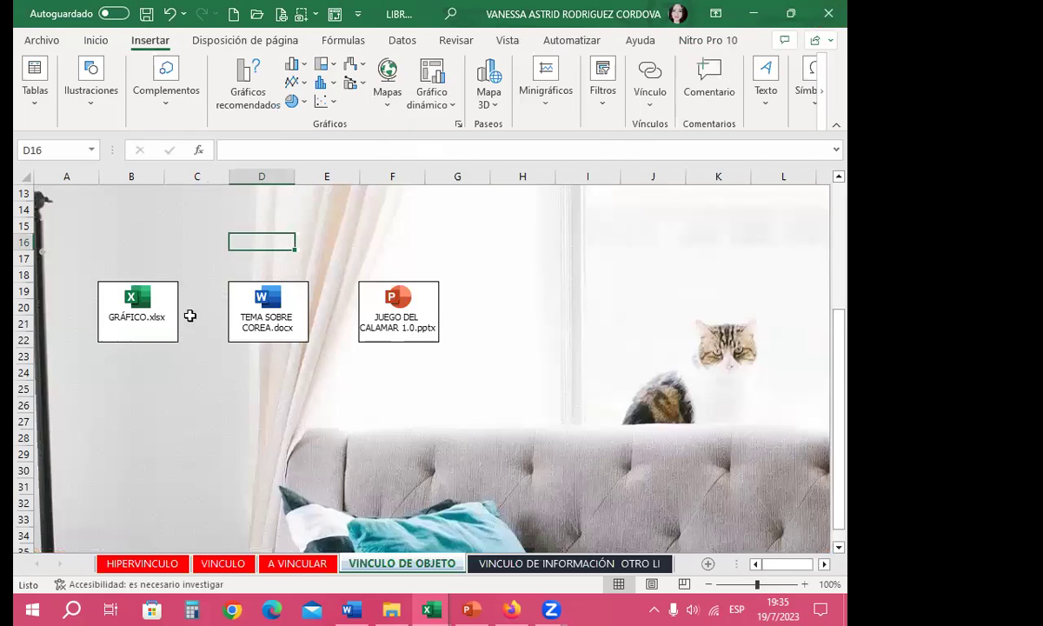
pyautogui.click(271, 322)
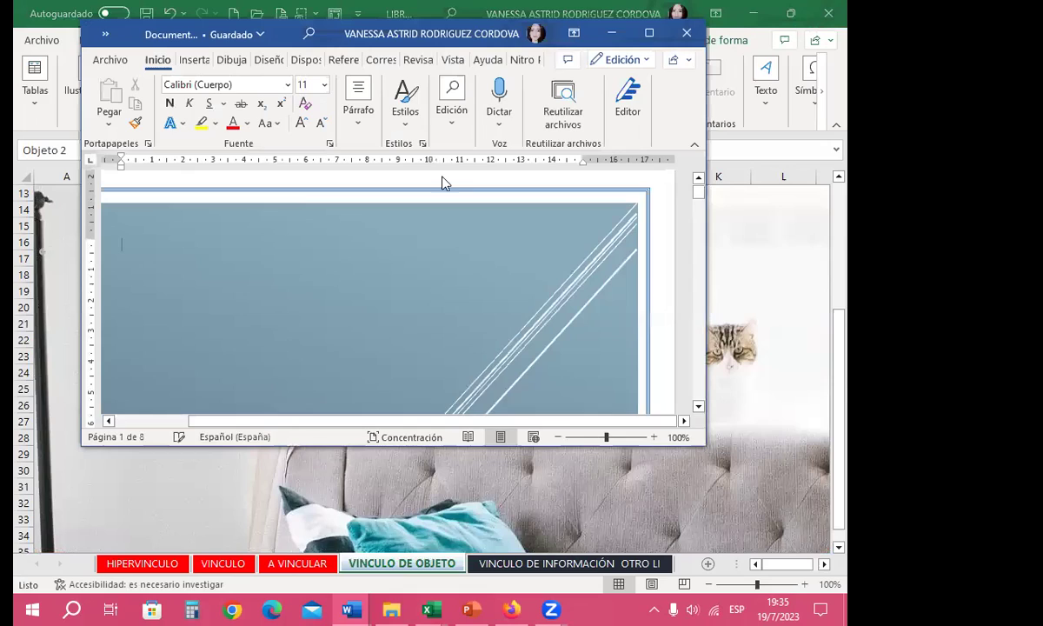
# Step: Maximize the embedded TEMA SOBRE COREA document and scroll down through its pages
pyautogui.click(649, 32)
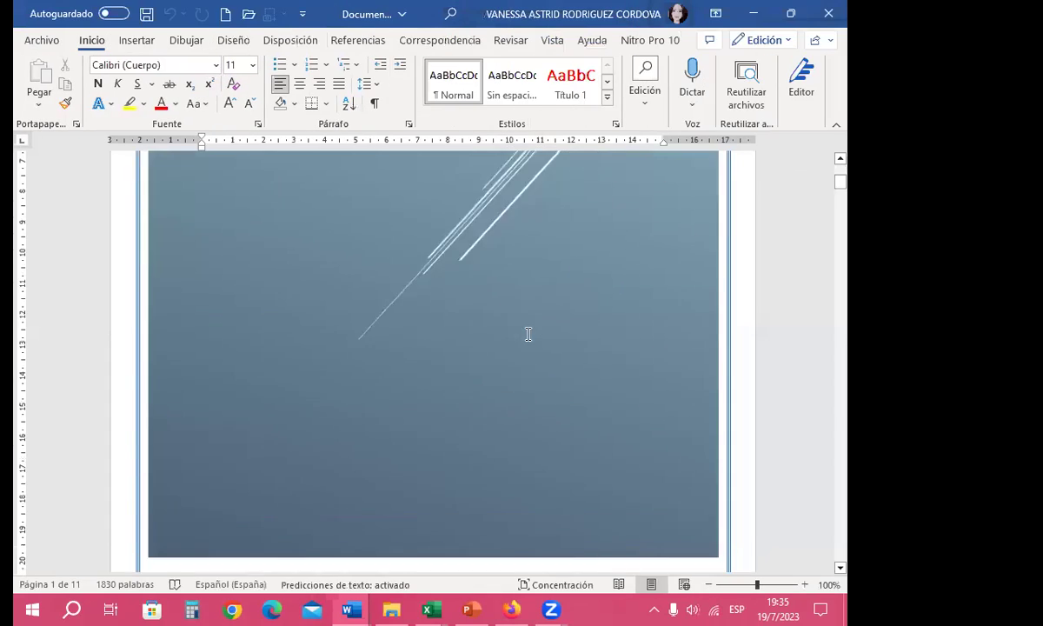
pyautogui.scroll(-10, 557, 382)
pyautogui.scroll(-5, 634, 439)
pyautogui.scroll(-5, 634, 436)
pyautogui.scroll(-5, 633, 435)
pyautogui.scroll(-5, 634, 426)
pyautogui.scroll(-5, 634, 422)
pyautogui.scroll(-5, 633, 417)
pyautogui.scroll(-5, 634, 412)
pyautogui.scroll(-5, 633, 405)
pyautogui.scroll(-5, 633, 403)
pyautogui.scroll(-3, 631, 401)
pyautogui.scroll(-5, 632, 401)
pyautogui.scroll(-5, 632, 400)
pyautogui.scroll(-5, 632, 401)
pyautogui.scroll(-5, 632, 401)
pyautogui.scroll(-5, 631, 400)
pyautogui.scroll(-4, 632, 401)
pyautogui.scroll(-5, 632, 400)
pyautogui.scroll(-5, 632, 401)
pyautogui.scroll(-5, 632, 402)
pyautogui.scroll(-1, 632, 404)
pyautogui.scroll(-5, 632, 404)
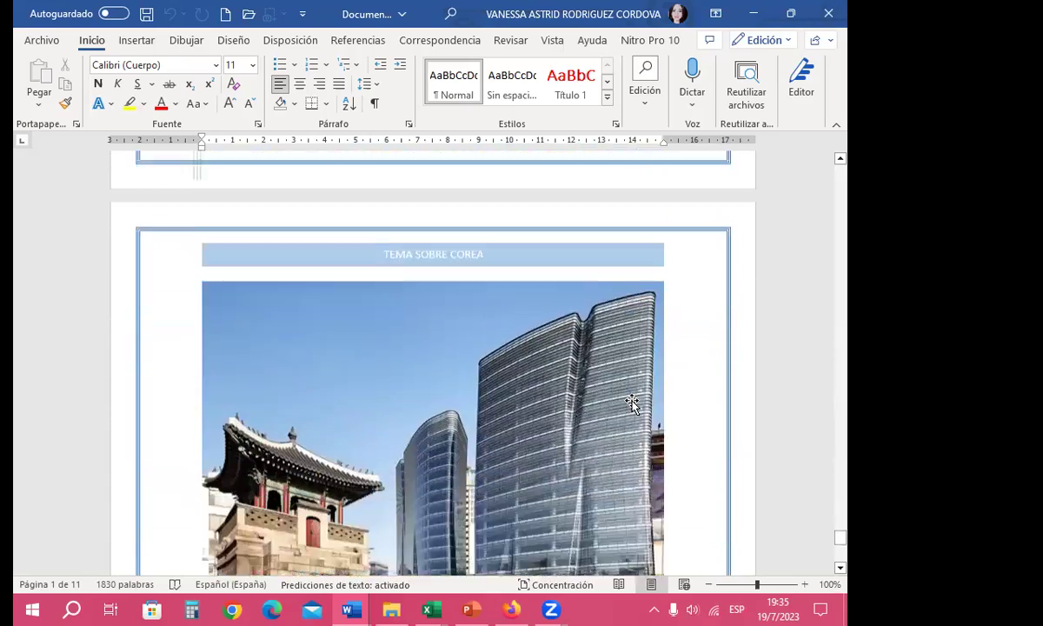
pyautogui.scroll(-5, 629, 405)
pyautogui.scroll(-2, 652, 412)
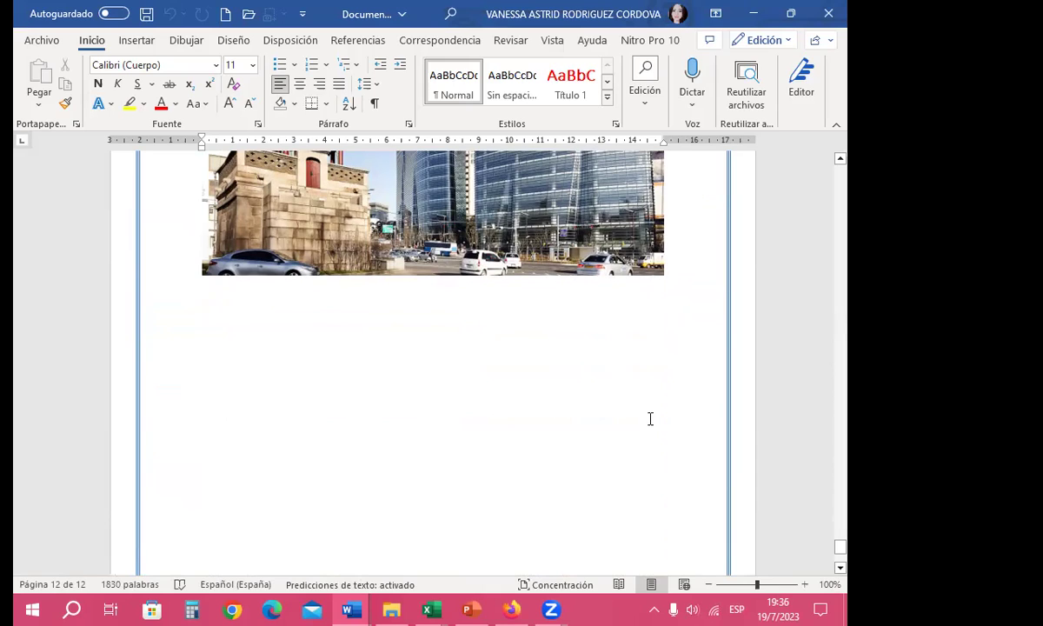
pyautogui.scroll(-5, 587, 410)
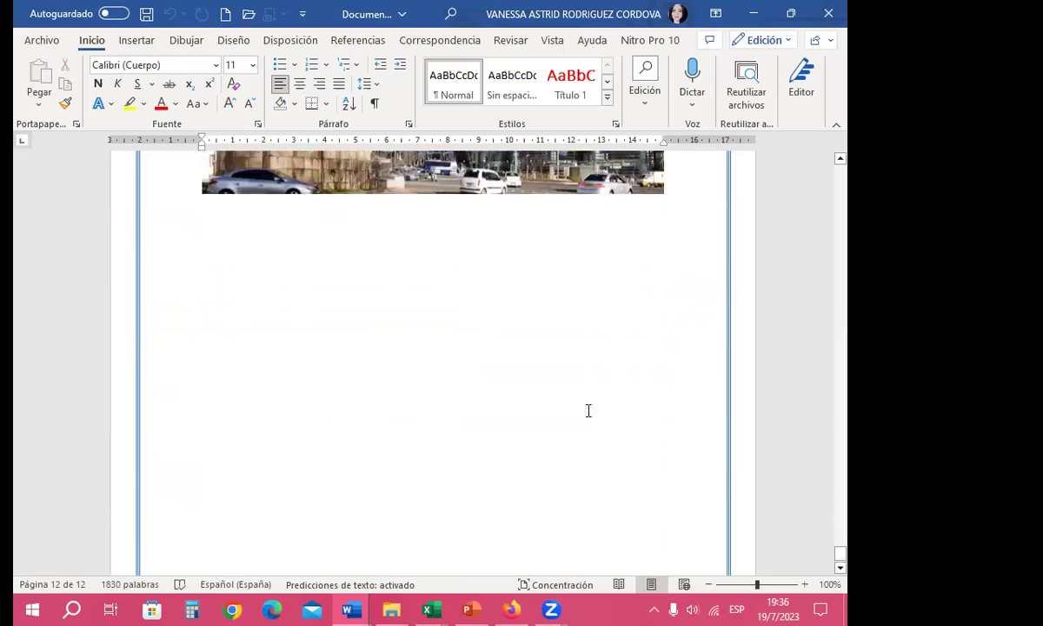
# Step: Scroll back up, close the Word document, and select the JUEGO DEL CALAMAR icon
pyautogui.scroll(8, 619, 416)
pyautogui.scroll(5, 619, 413)
pyautogui.scroll(5, 619, 414)
pyautogui.scroll(5, 619, 414)
pyautogui.scroll(5, 621, 413)
pyautogui.scroll(2, 619, 414)
pyautogui.scroll(5, 618, 414)
pyautogui.scroll(5, 620, 410)
pyautogui.scroll(3, 621, 407)
pyautogui.scroll(5, 621, 406)
pyautogui.scroll(5, 620, 407)
pyautogui.scroll(5, 620, 407)
pyautogui.click(835, 22)
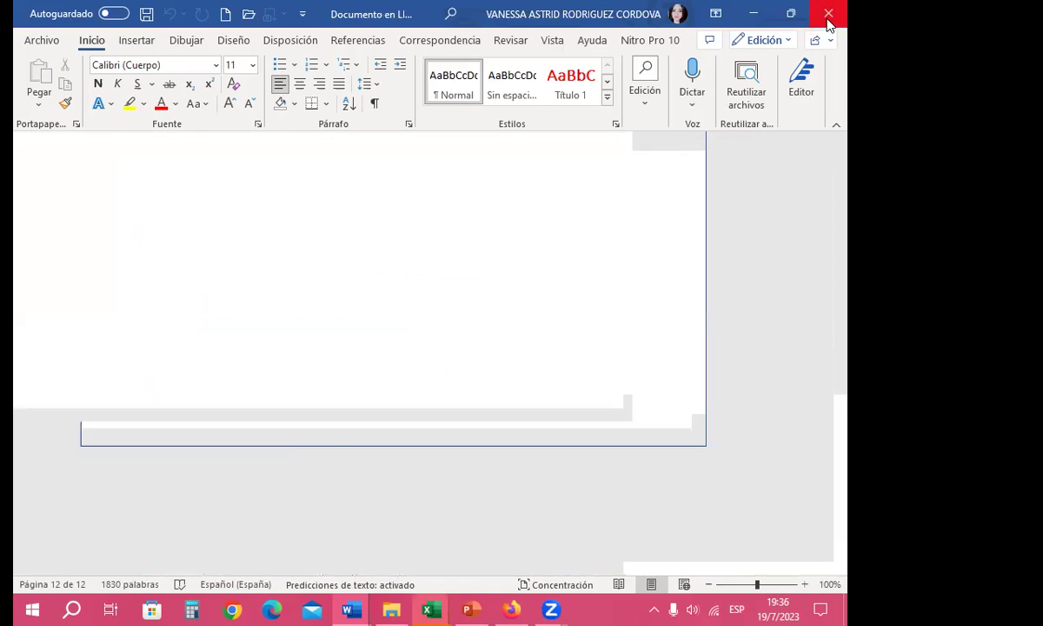
pyautogui.click(395, 366)
pyautogui.click(397, 299)
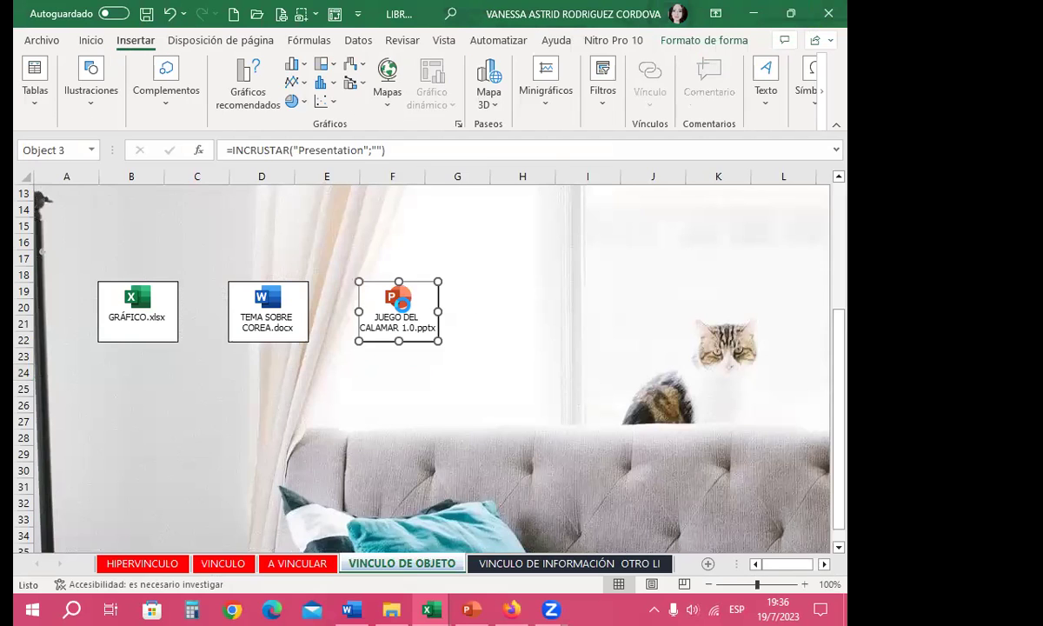
# Step: Play the Juego del Calamar slideshow: start, pick number 2, step on a bridge tile, then exit
pyautogui.doubleClick(399, 301)
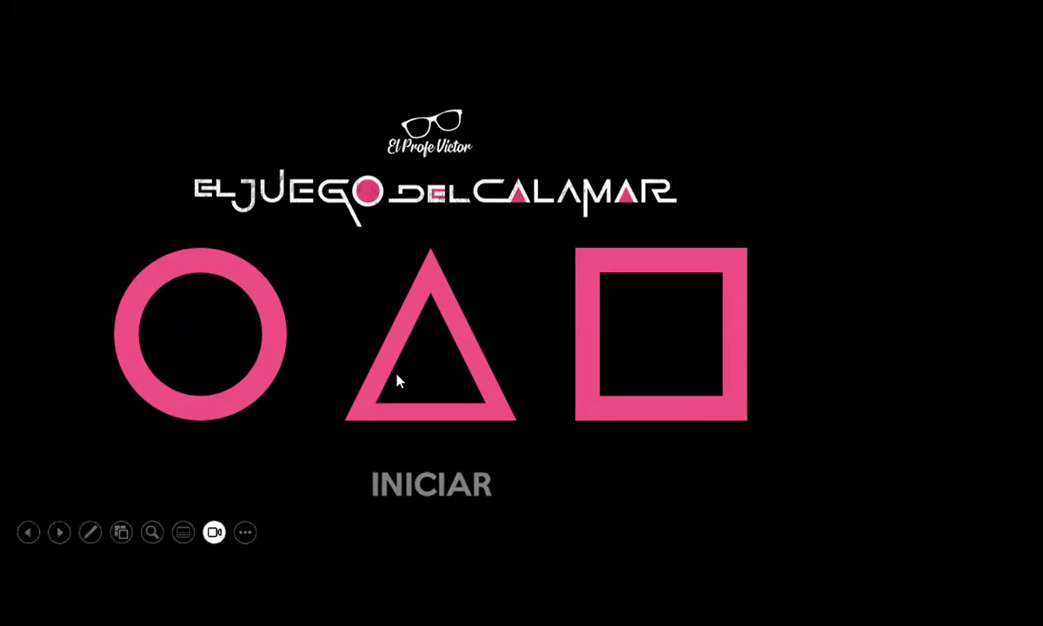
pyautogui.click(430, 488)
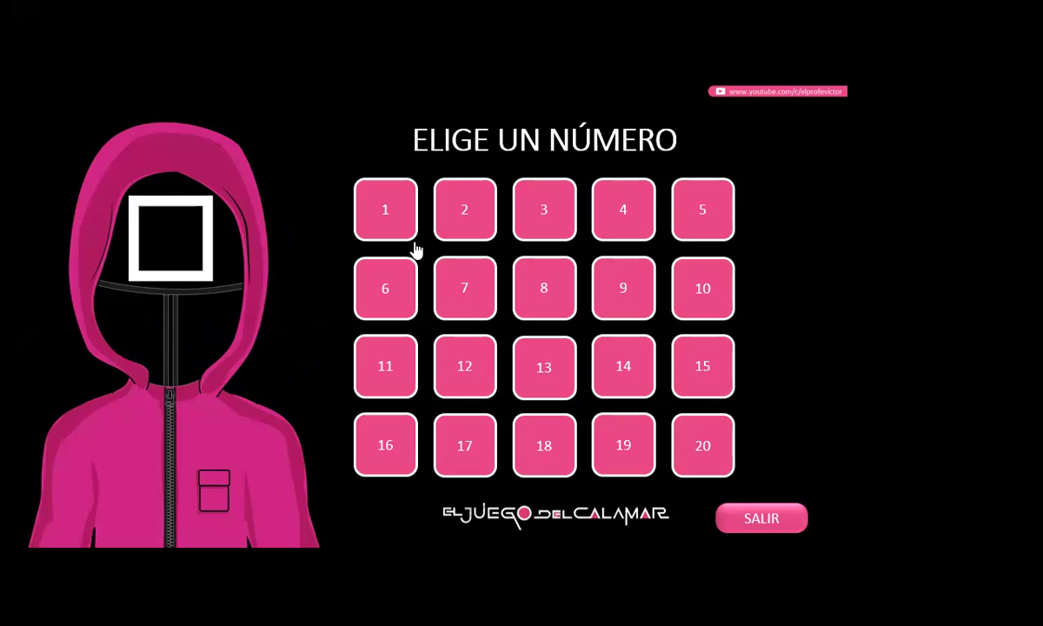
pyautogui.click(474, 217)
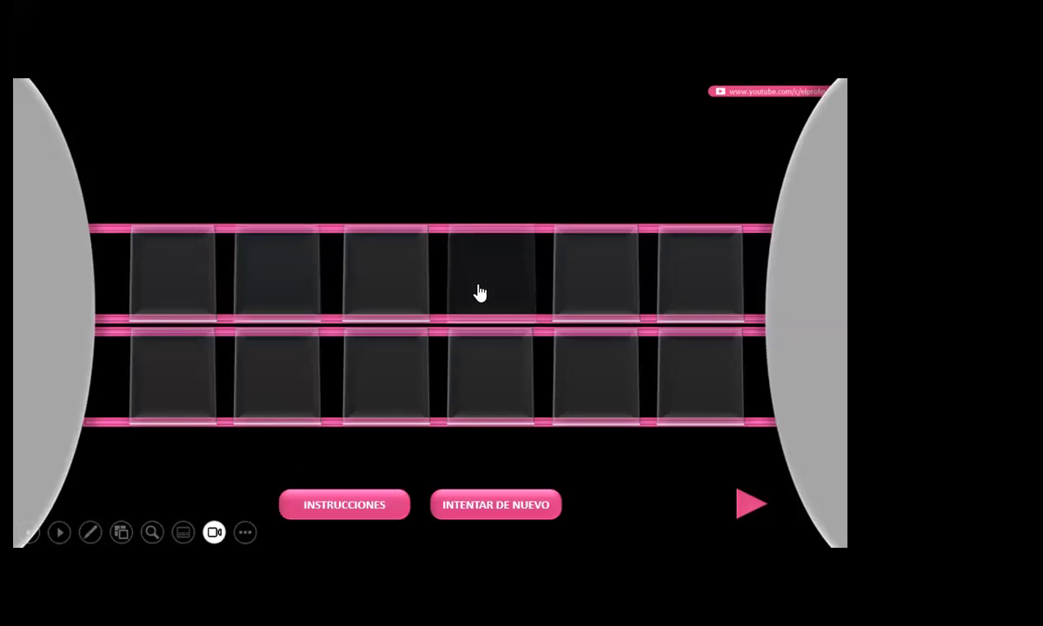
pyautogui.click(722, 375)
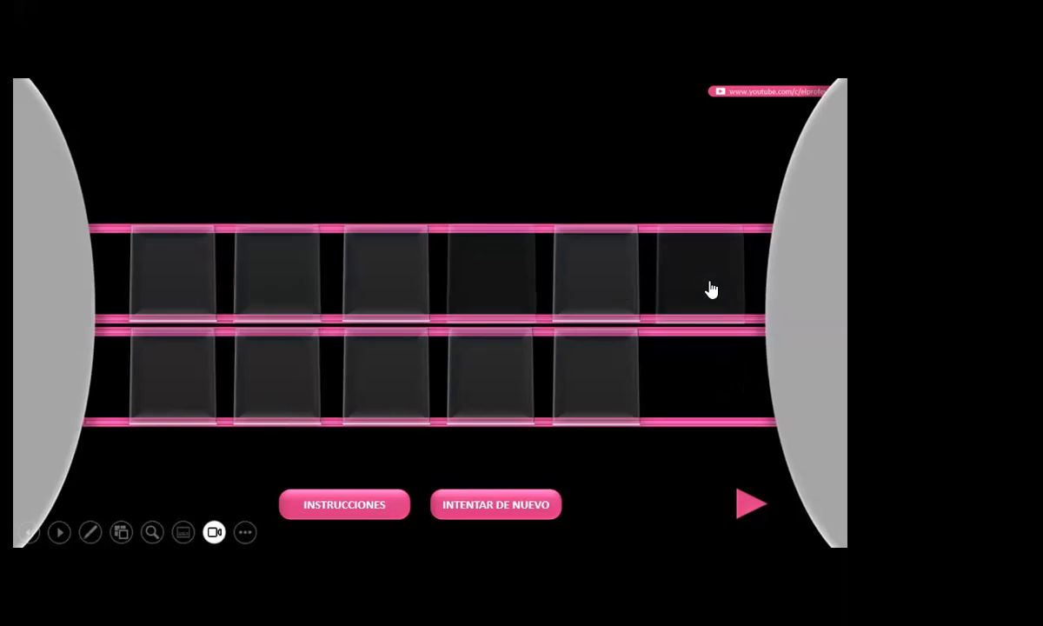
pyautogui.click(738, 518)
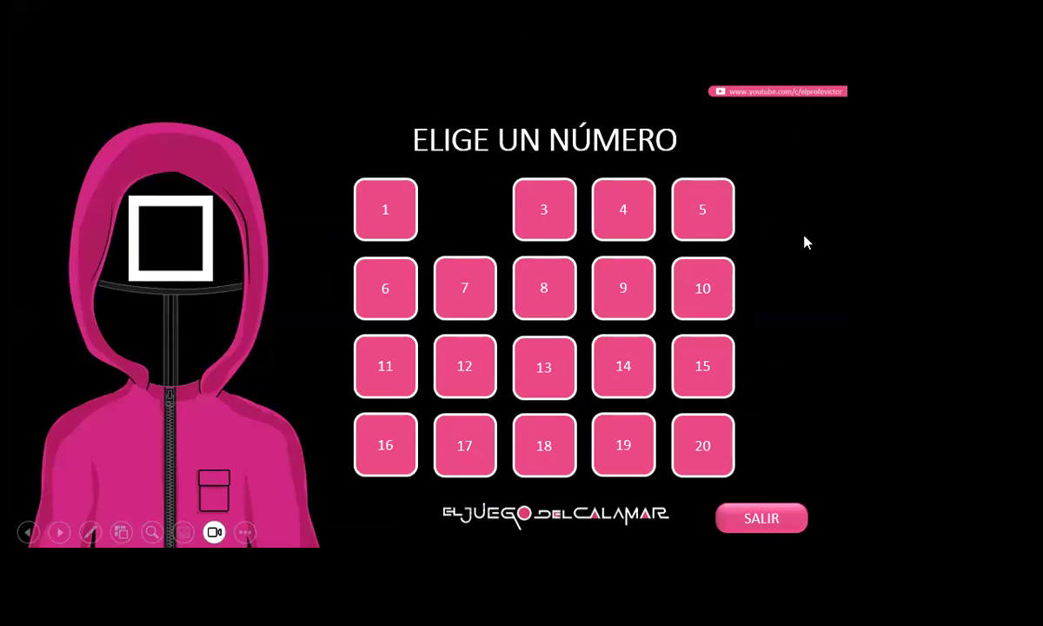
pyautogui.press('Escape')
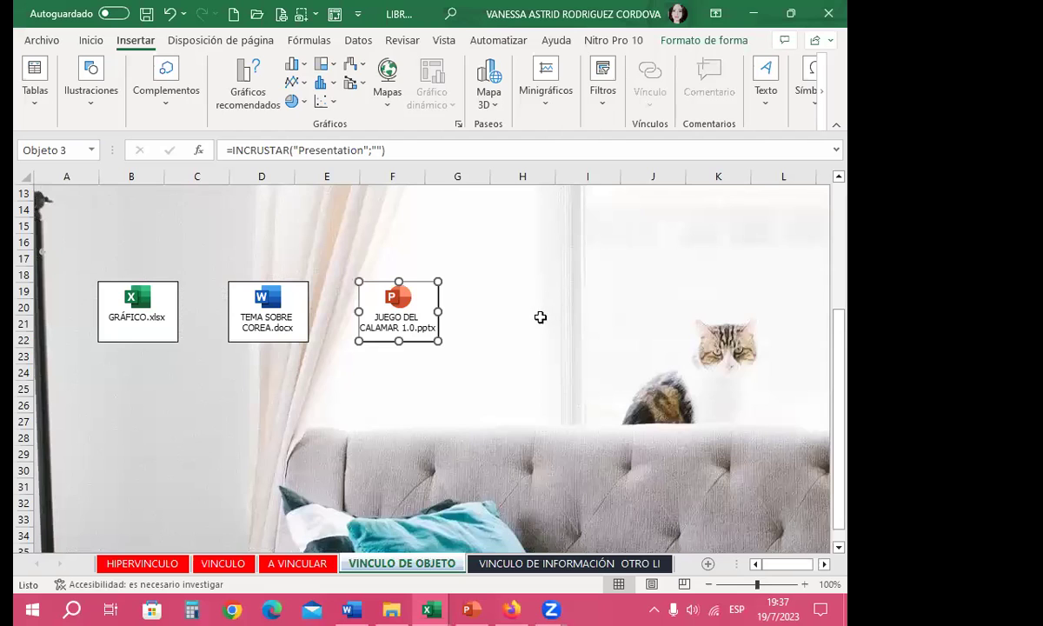
# Step: Delete the embedded JUEGO DEL CALAMAR 1.0 presentation icon from the sheet
pyautogui.click(524, 325)
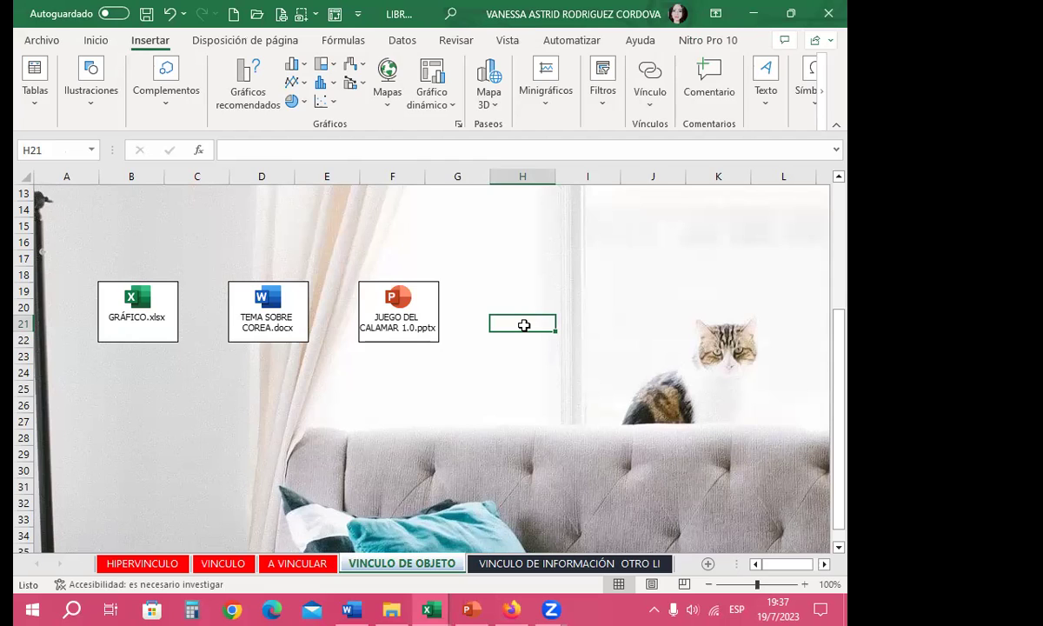
pyautogui.click(347, 402)
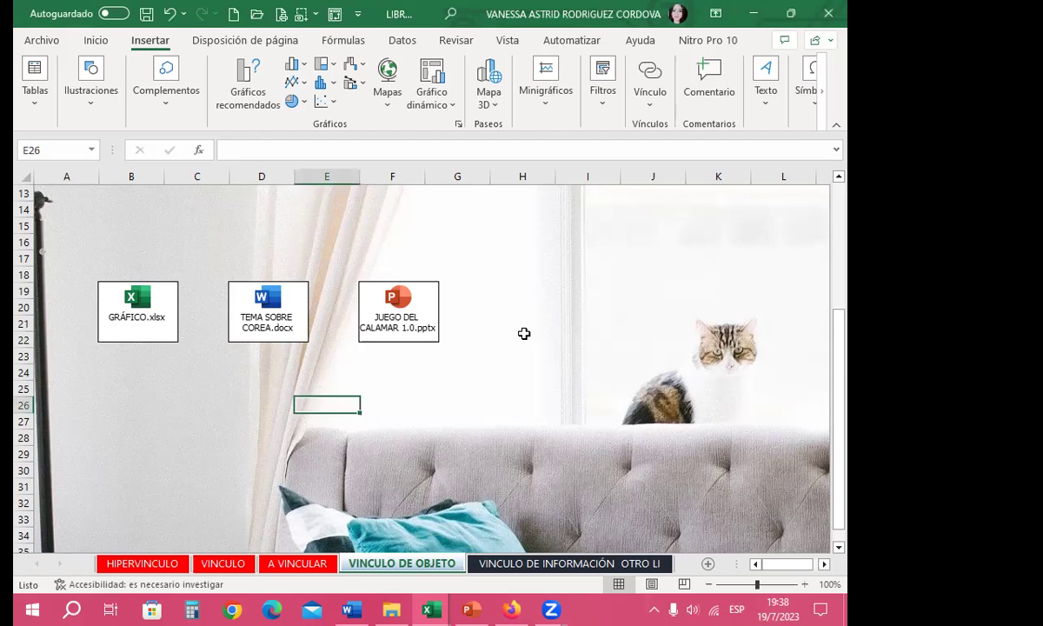
pyautogui.click(417, 310)
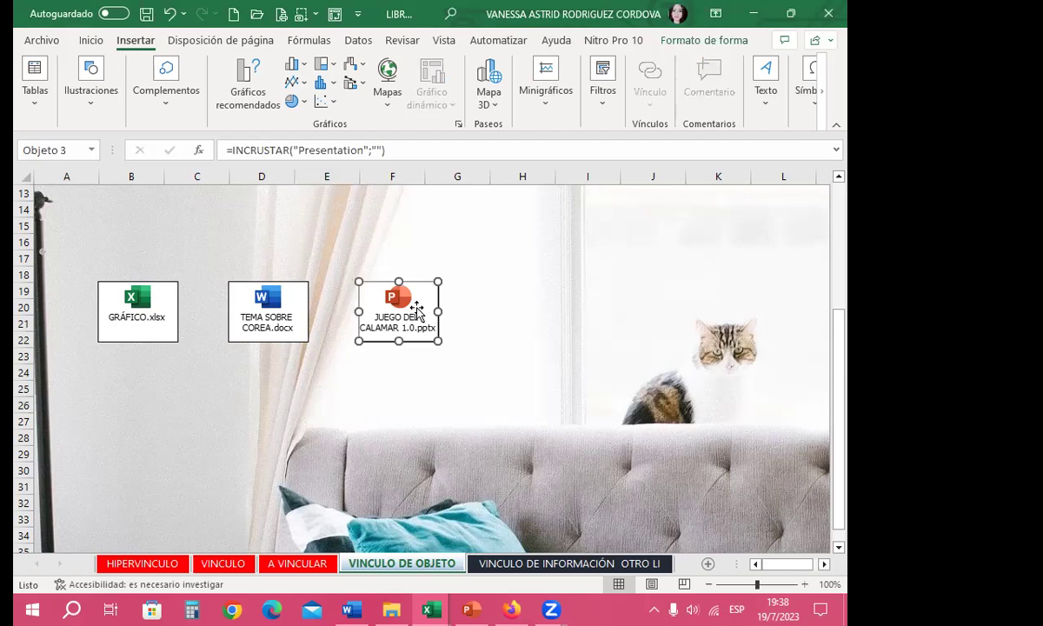
pyautogui.press('Delete')
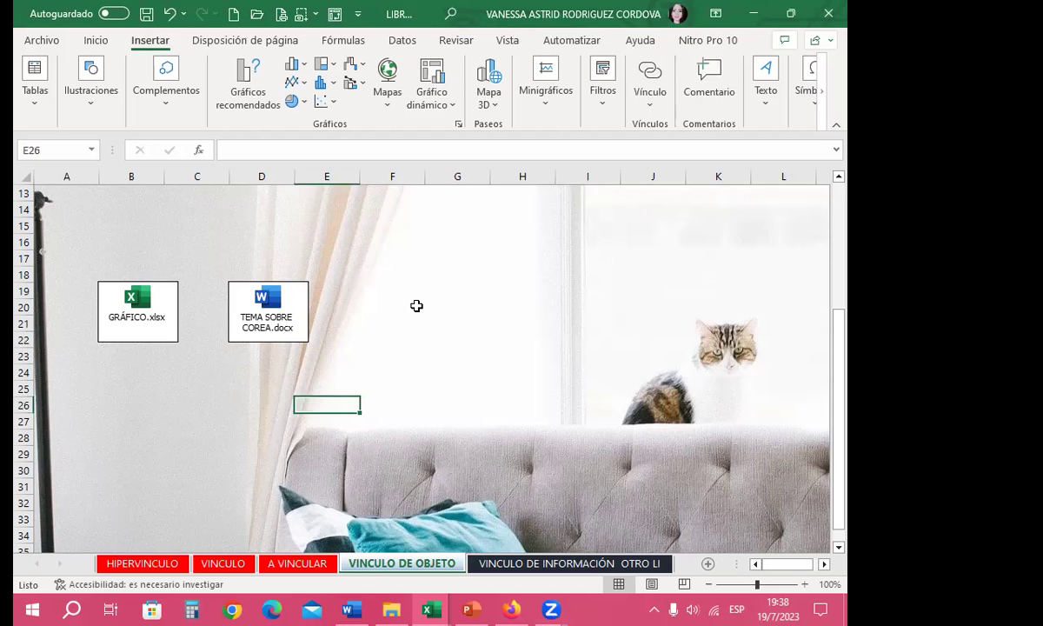
# Step: Select JUEGO DEL CALAMAR 1.0 in the EJERCICIO DE VINCULO folder and close the stray PowerPoint windows
pyautogui.click(399, 607)
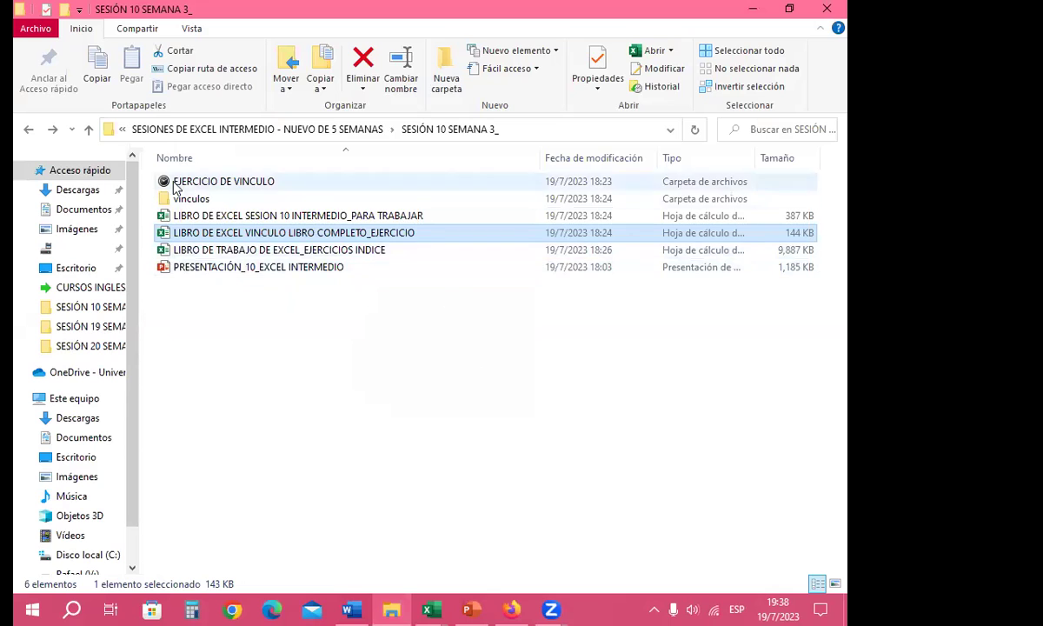
pyautogui.click(208, 185)
pyautogui.doubleClick(209, 185)
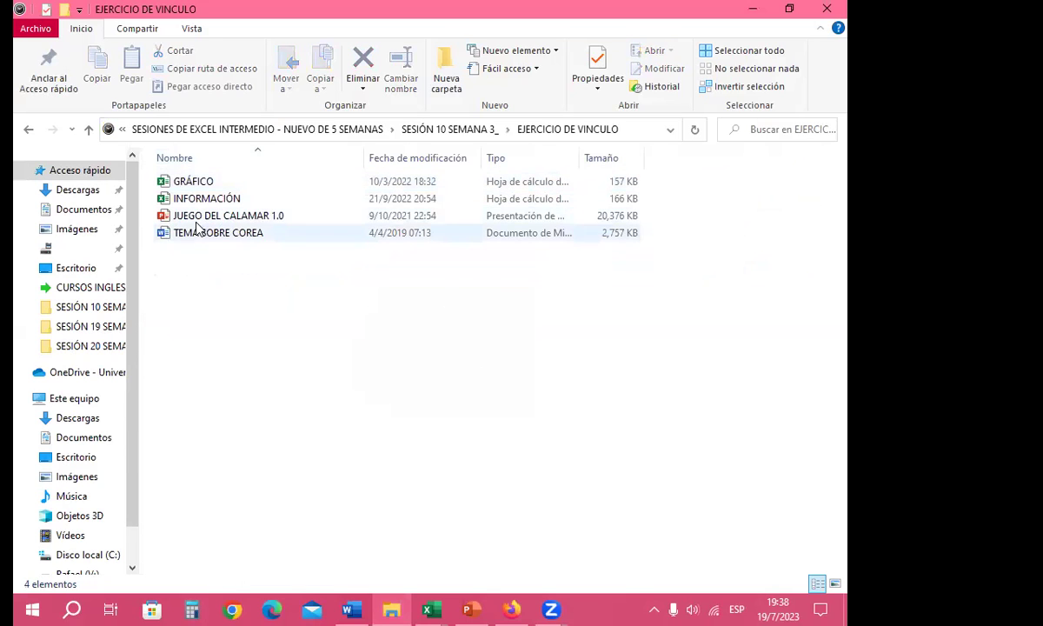
pyautogui.click(224, 223)
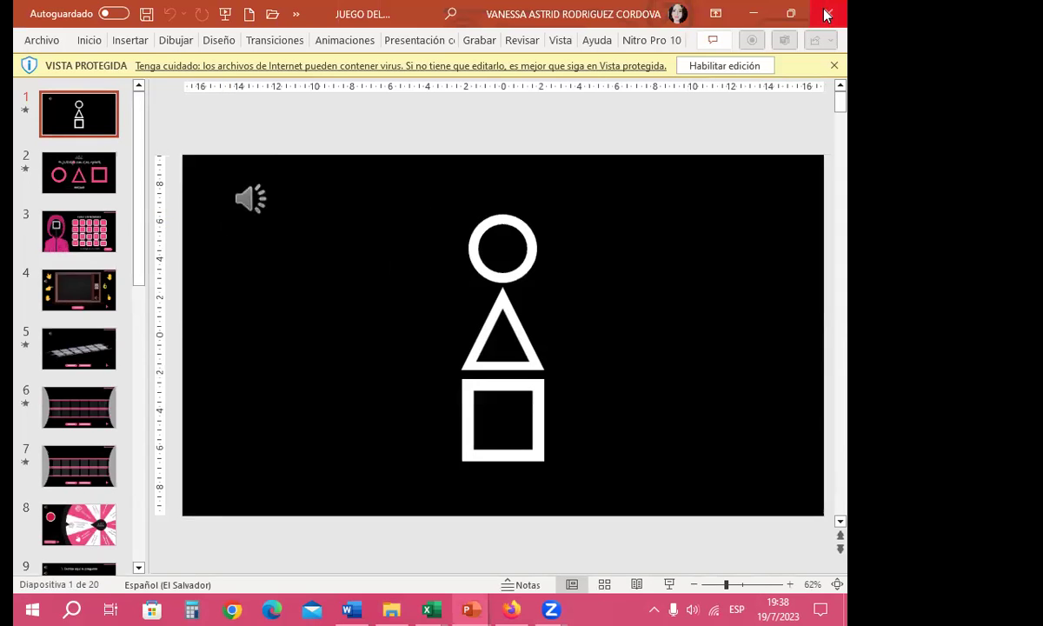
pyautogui.click(753, 13)
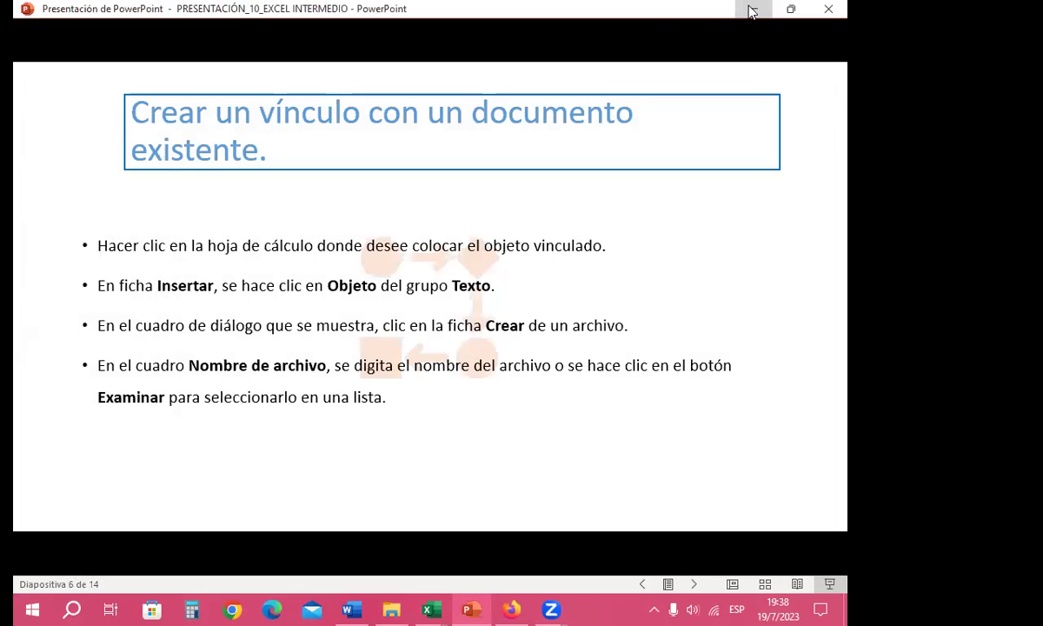
pyautogui.click(752, 9)
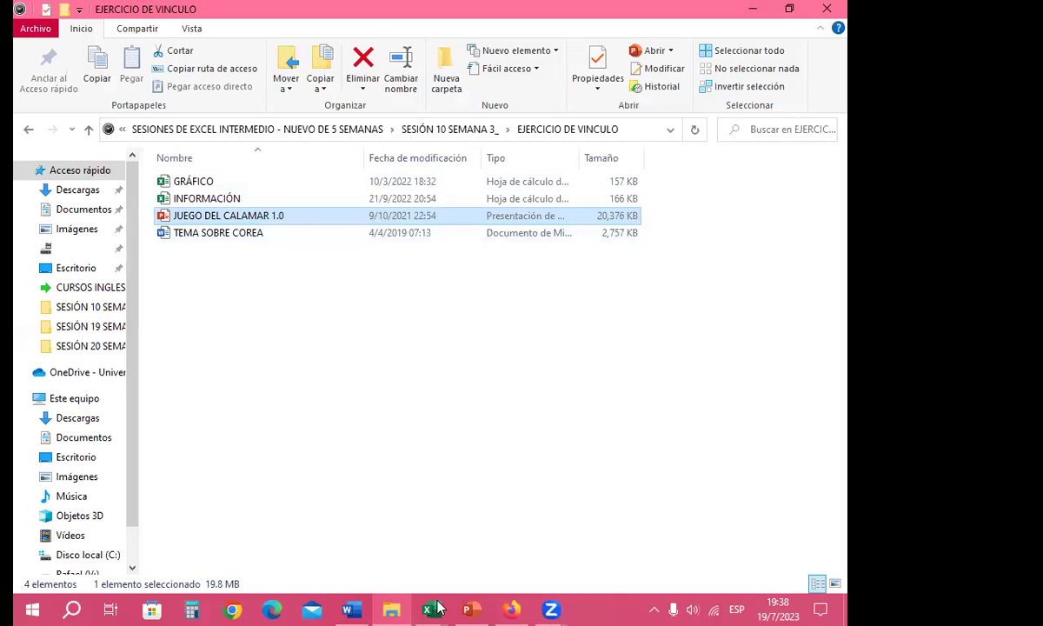
# Step: Paste JUEGO DEL CALAMAR 1.0.pptx as a PowerPoint icon beside the Word document
pyautogui.moveTo(437, 607)
pyautogui.click(329, 456)
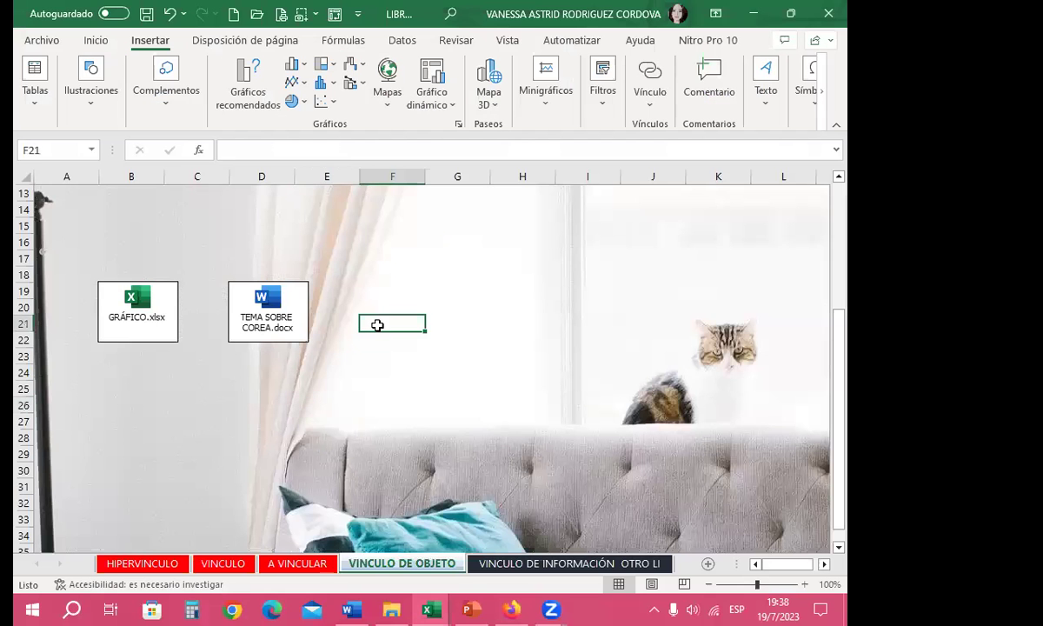
pyautogui.hotkey('ctrl', 'v')
pyautogui.click(516, 336)
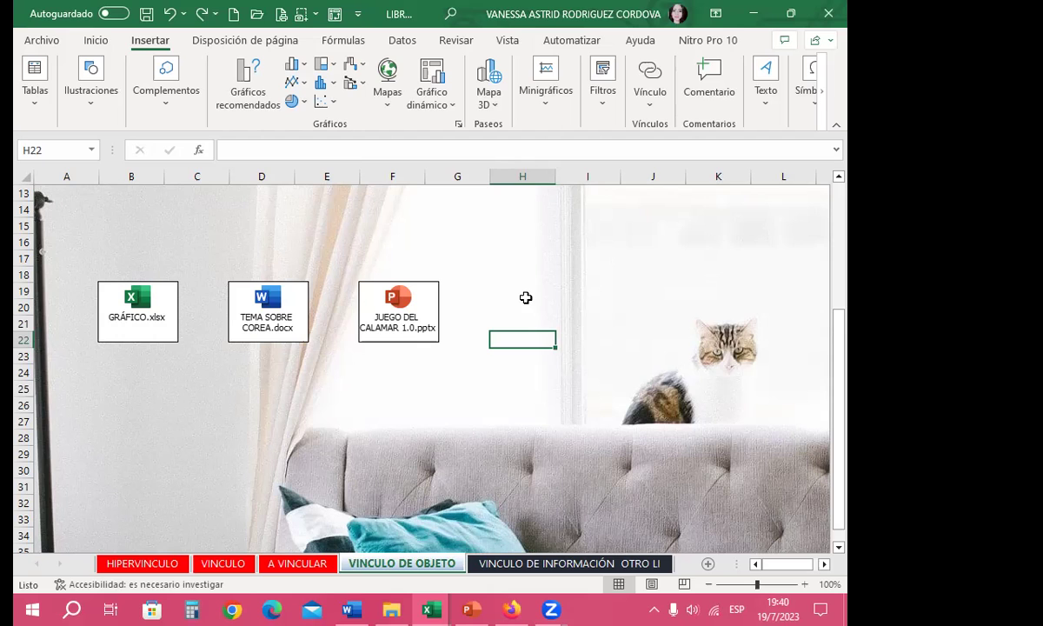
pyautogui.click(389, 323)
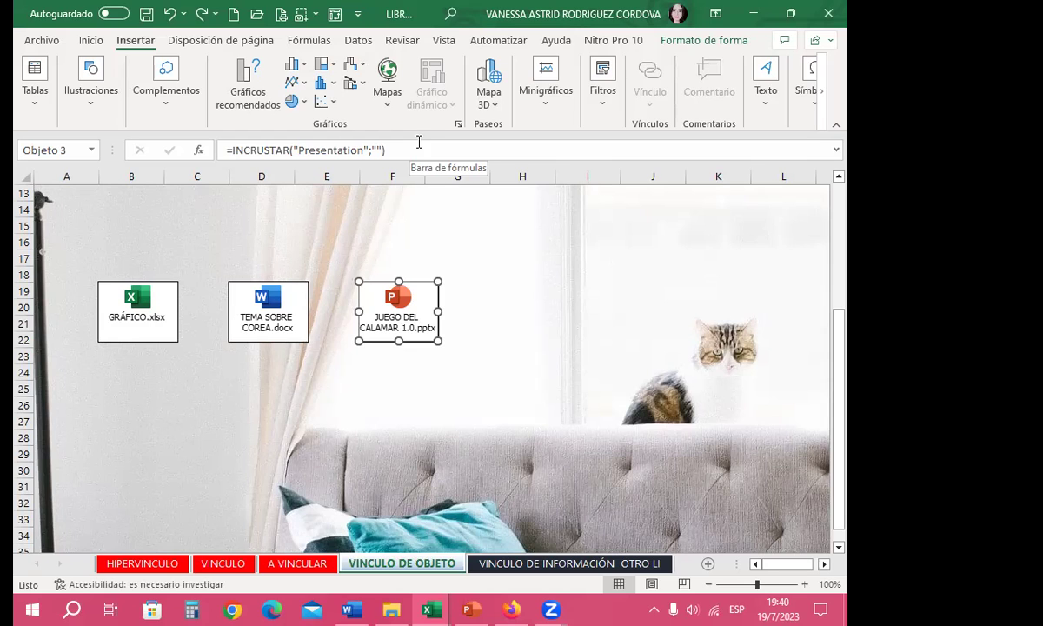
pyautogui.scroll(-3, 405, 380)
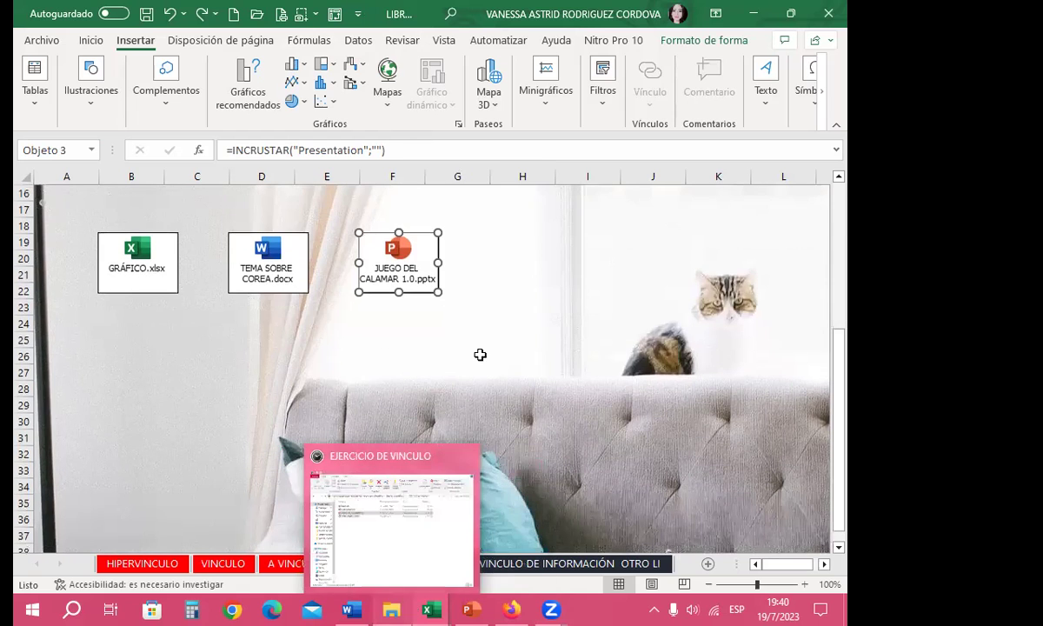
pyautogui.click(491, 326)
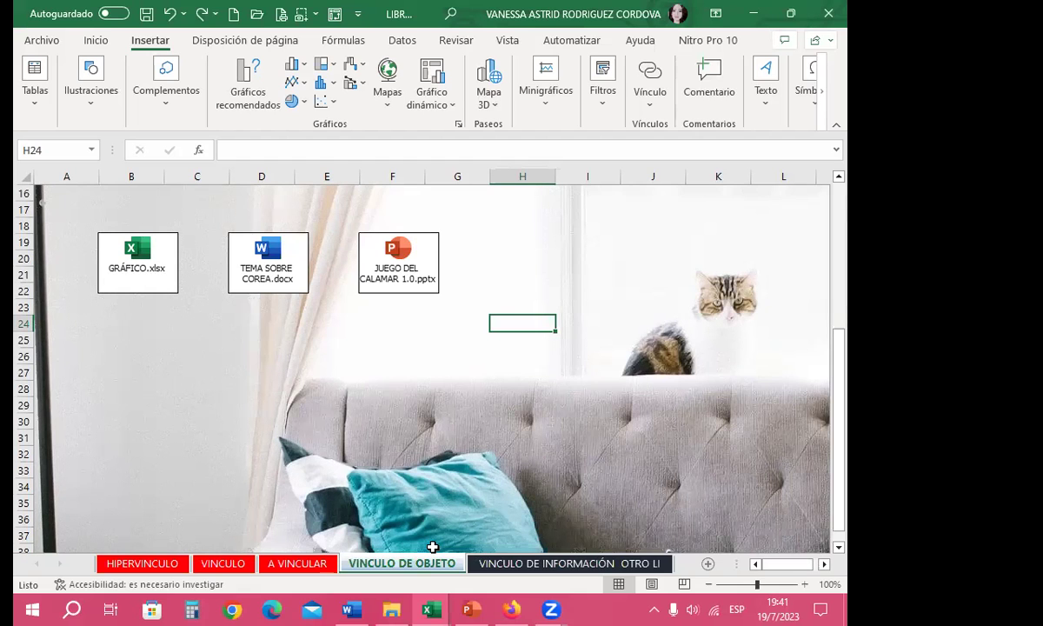
# Step: Go to the VINCULO DE INFORMACIÓN sheet and select cell A1 as the destination
pyautogui.click(500, 561)
pyautogui.click(119, 241)
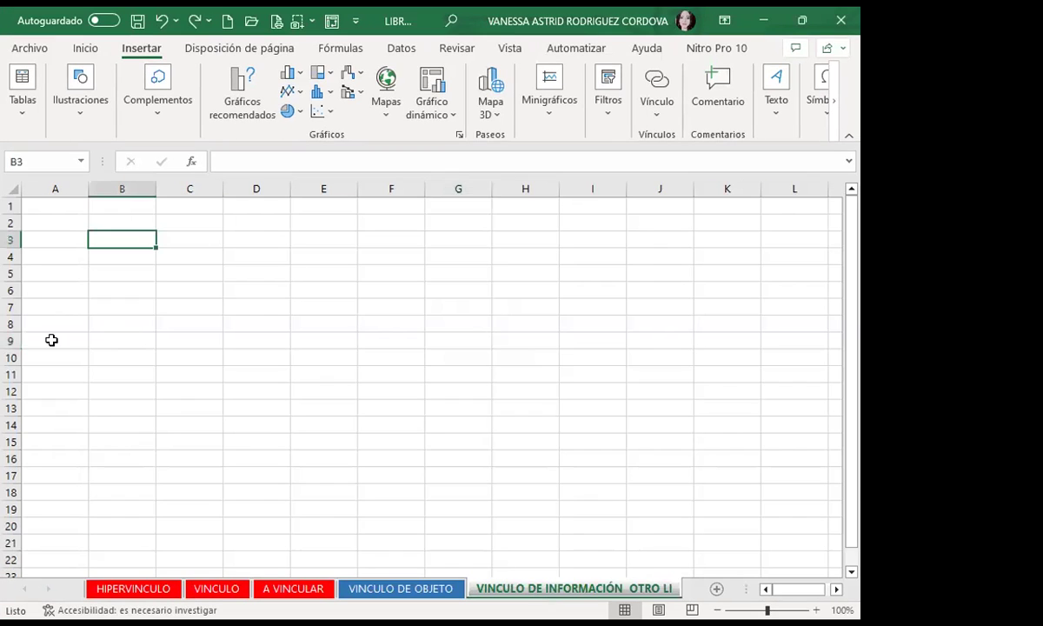
pyautogui.click(53, 209)
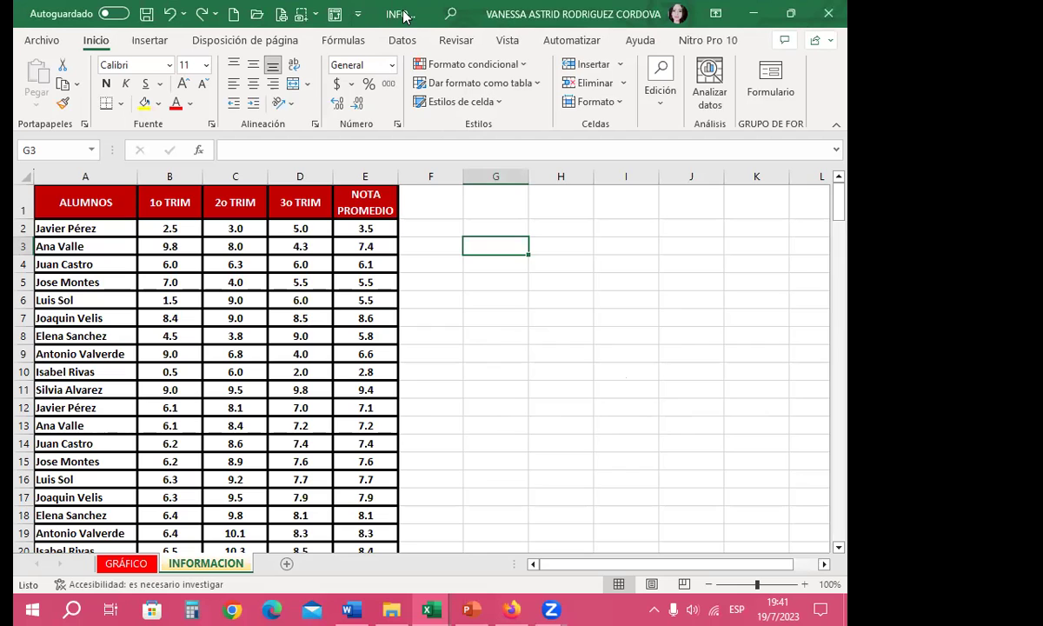
# Step: In INFORMACIÓN.xlsx, select the grades table A1:E158 and copy it
pyautogui.click(228, 297)
pyautogui.moveTo(78, 213); pyautogui.dragTo(405, 606)
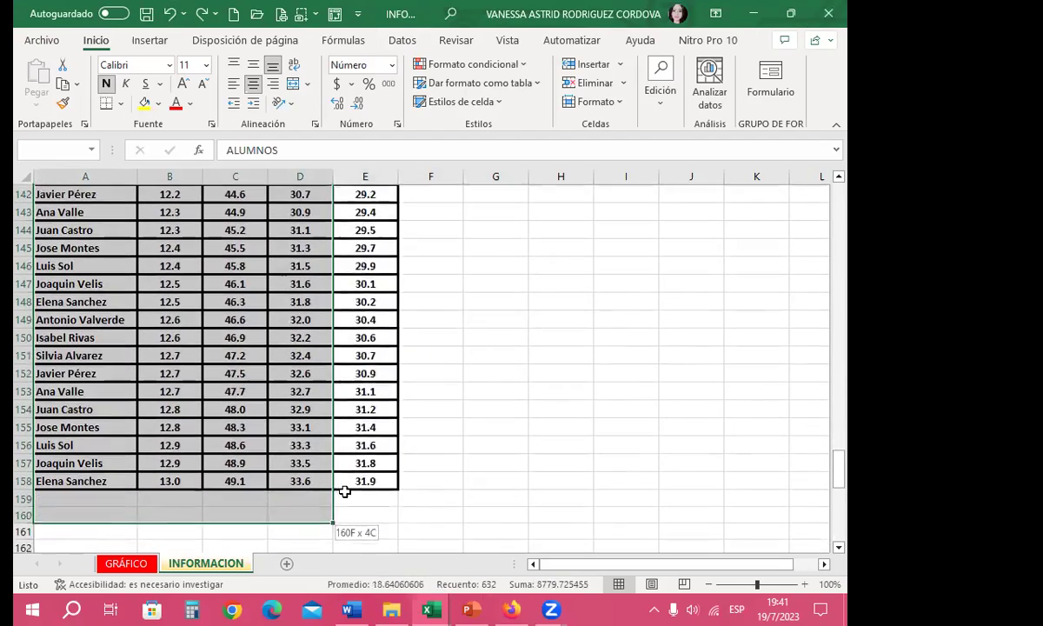
pyautogui.moveTo(405, 605); pyautogui.dragTo(374, 480)
pyautogui.click(61, 80)
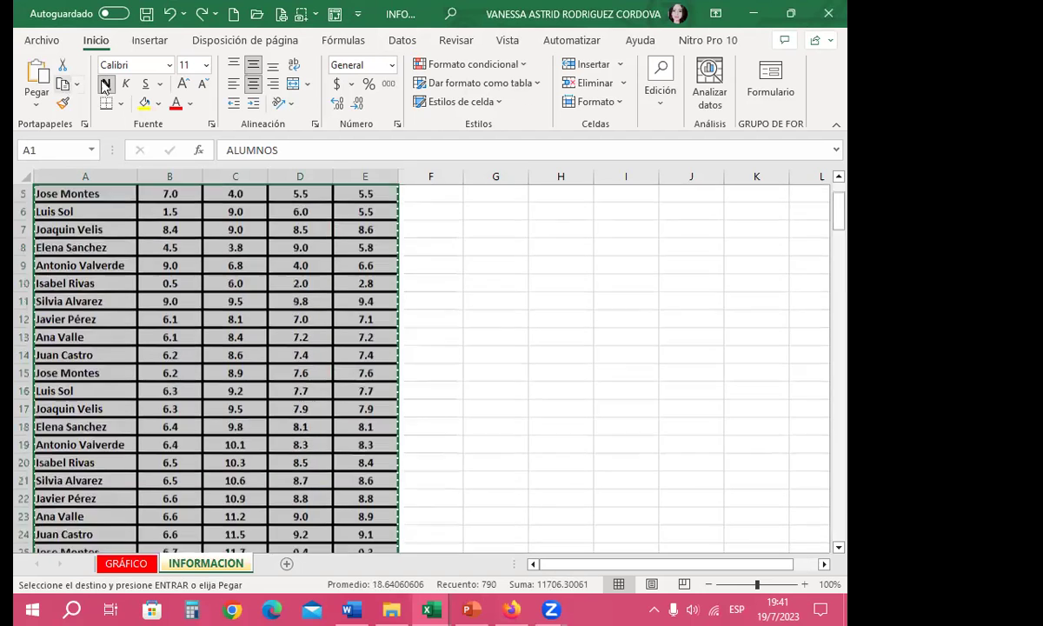
# Step: Return to the LIBRO workbook's VINCULO DE INFORMACIÓN sheet
pyautogui.moveTo(432, 607)
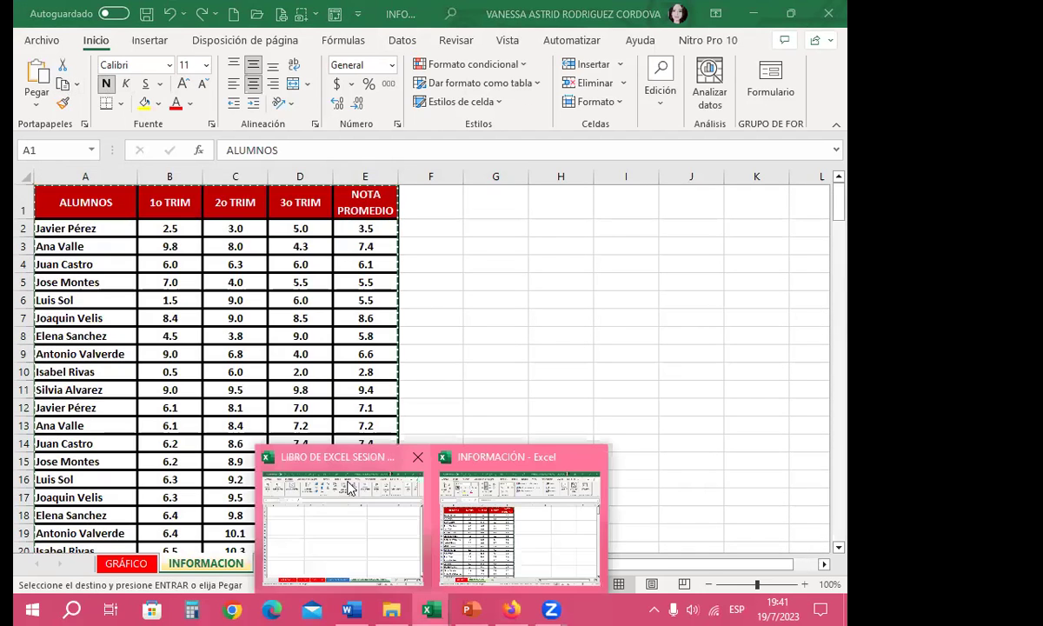
pyautogui.click(346, 459)
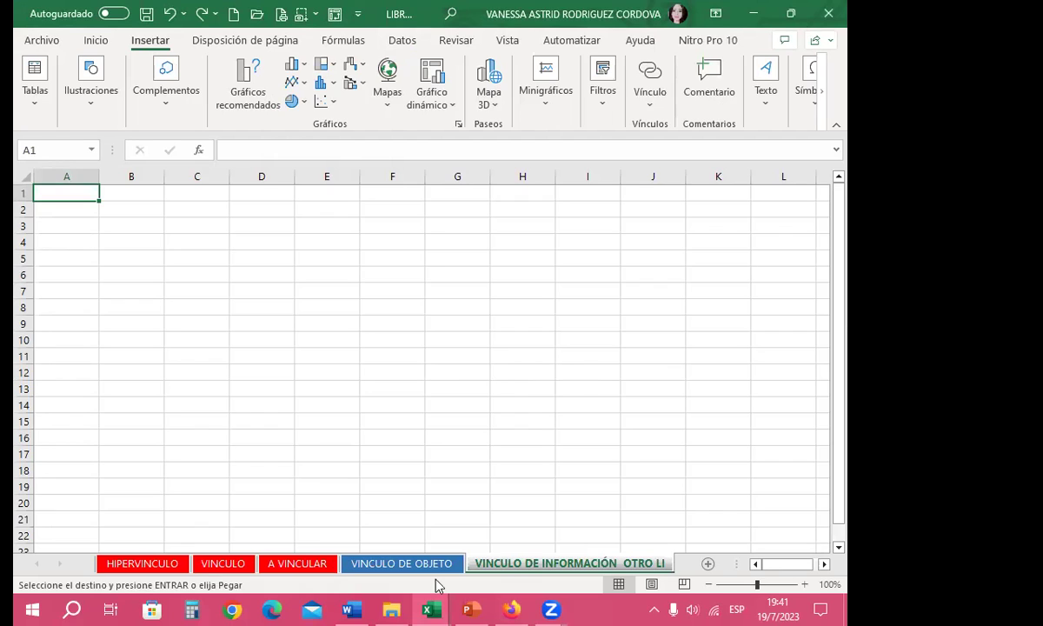
pyautogui.doubleClick(512, 566)
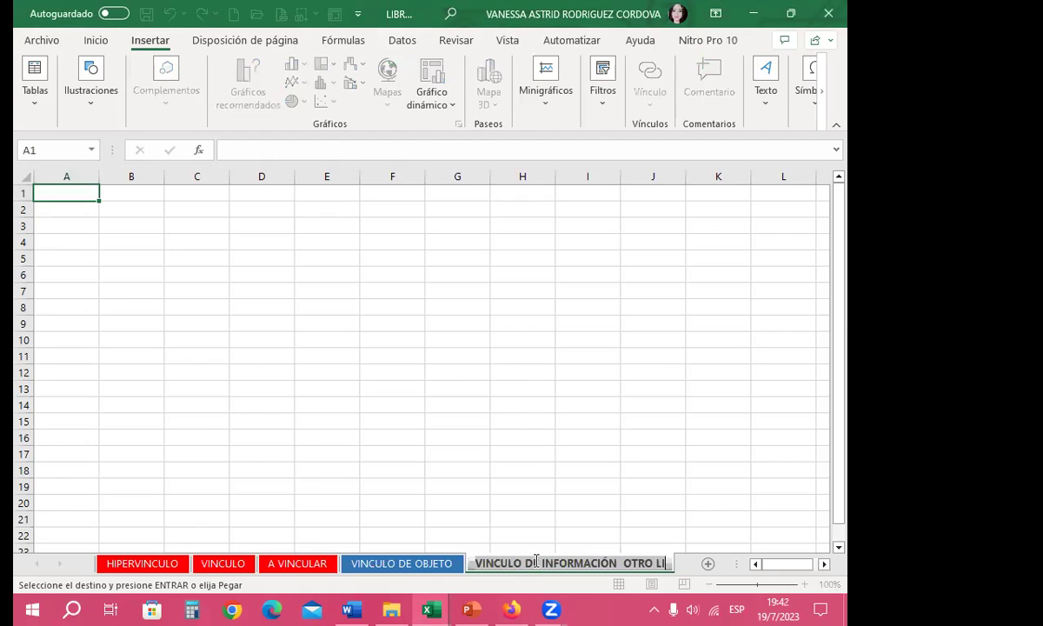
pyautogui.press('Return')
pyautogui.click(400, 563)
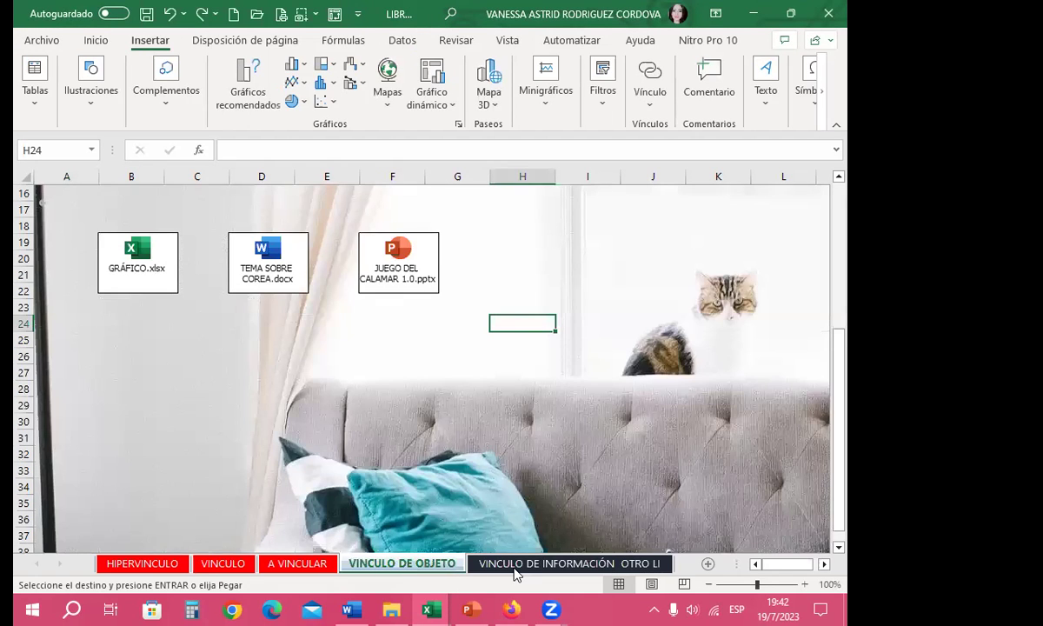
pyautogui.hotkey('ctrl', 'pagedown')
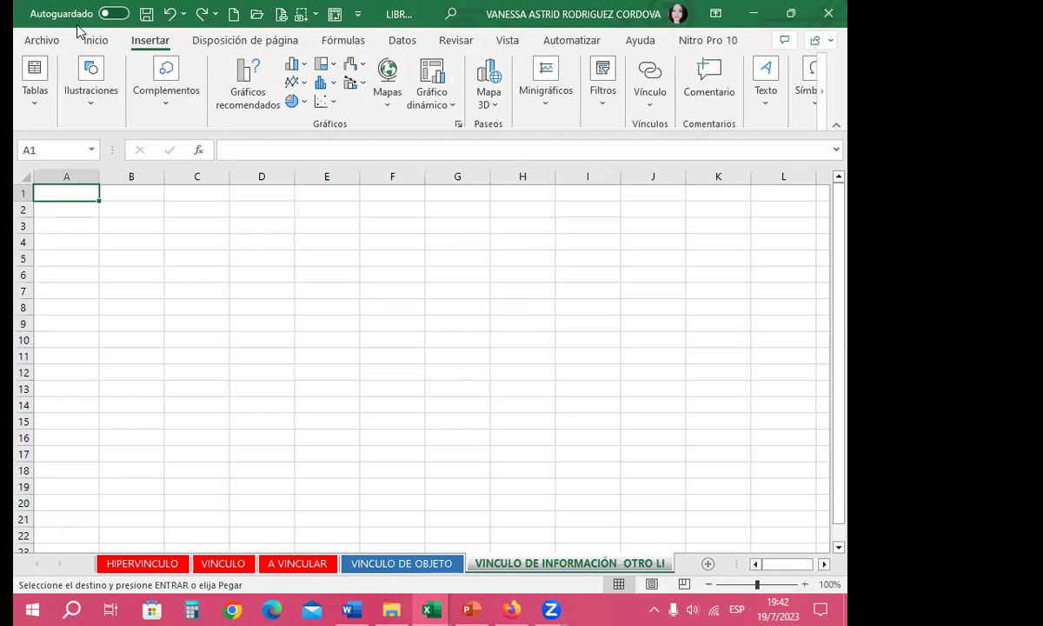
# Step: Paste the copied grades table with Pegar vínculo, linking to INFORMACIÓN.xlsx
pyautogui.click(87, 44)
pyautogui.click(37, 103)
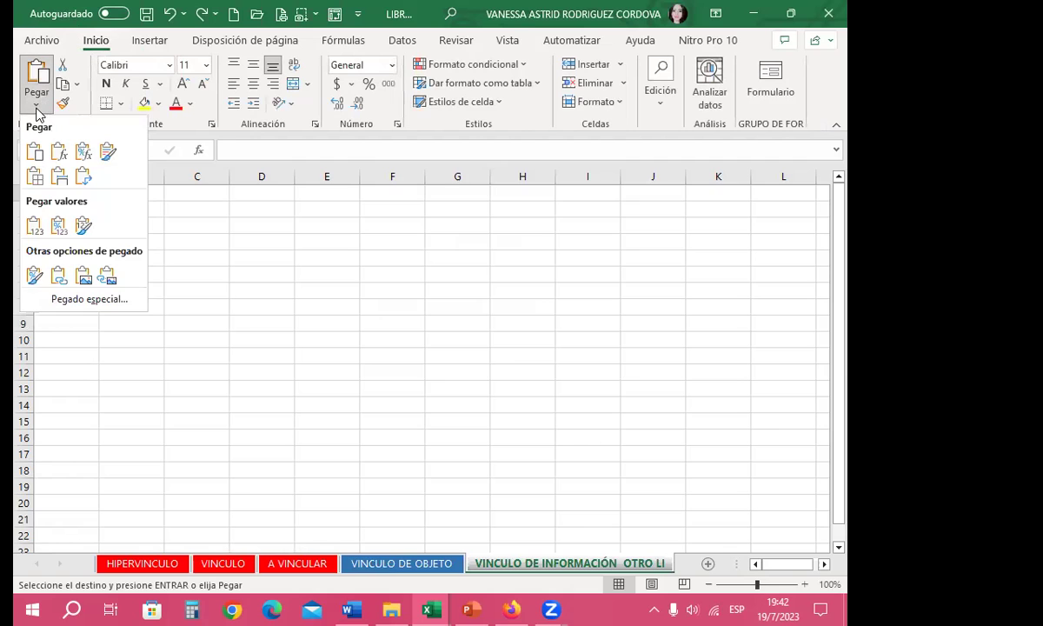
pyautogui.click(59, 274)
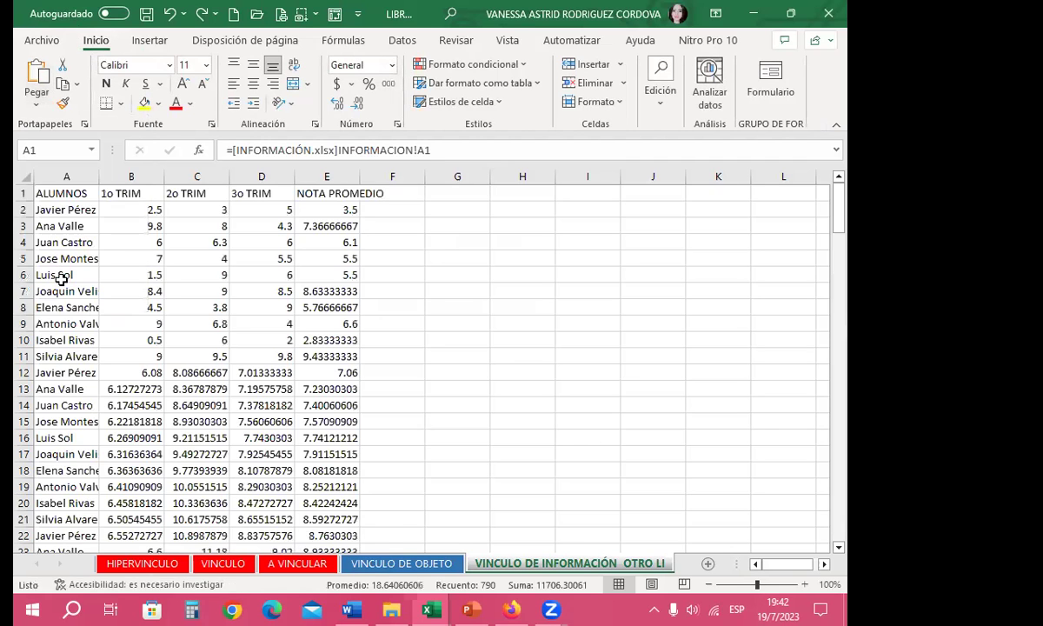
# Step: Add All Borders, widen column E, heighten row 1 and centre the header text
pyautogui.click(121, 104)
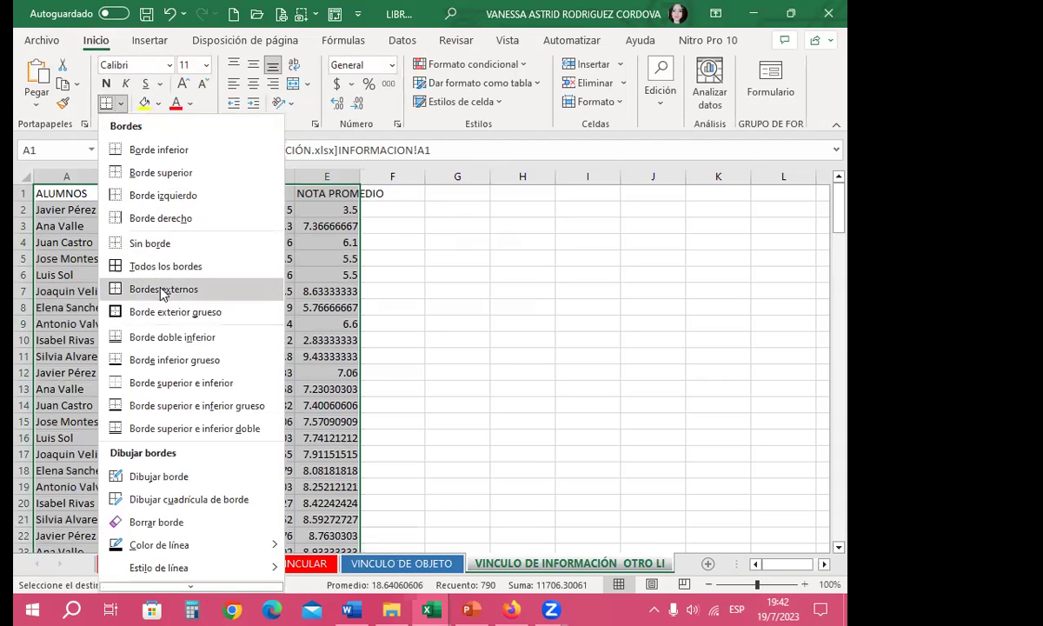
pyautogui.click(169, 274)
pyautogui.moveTo(360, 177); pyautogui.dragTo(390, 176)
pyautogui.moveTo(34, 192); pyautogui.dragTo(376, 218)
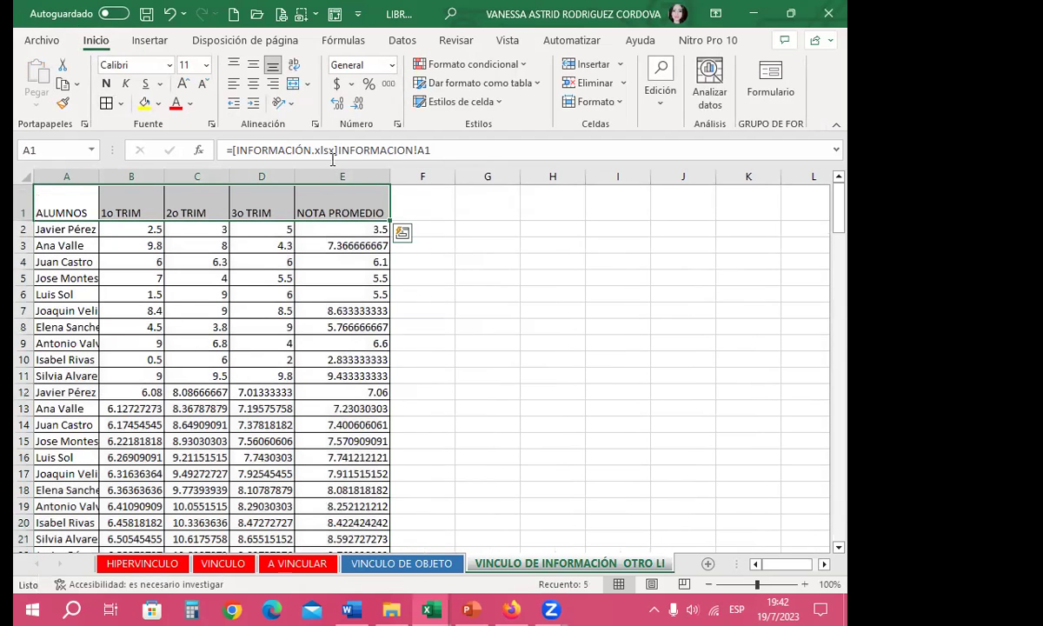
pyautogui.click(252, 67)
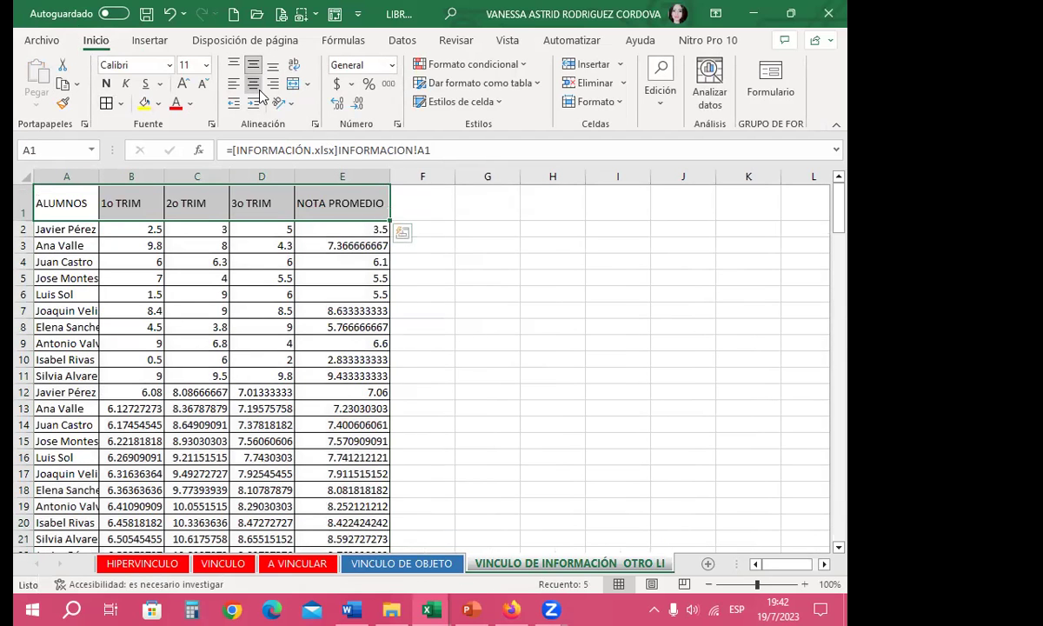
pyautogui.click(251, 84)
# Step: Format scores B2:E158 as Number with 1 decimal, centred and bold
pyautogui.moveTo(145, 230); pyautogui.dragTo(371, 604)
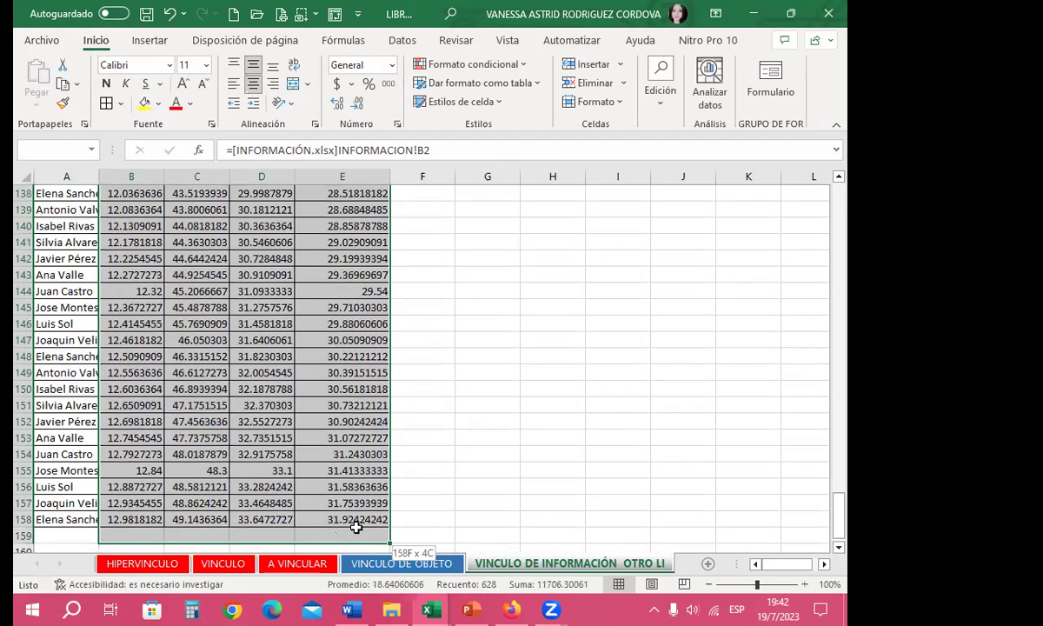
pyautogui.moveTo(370, 604); pyautogui.dragTo(337, 483)
pyautogui.click(338, 104)
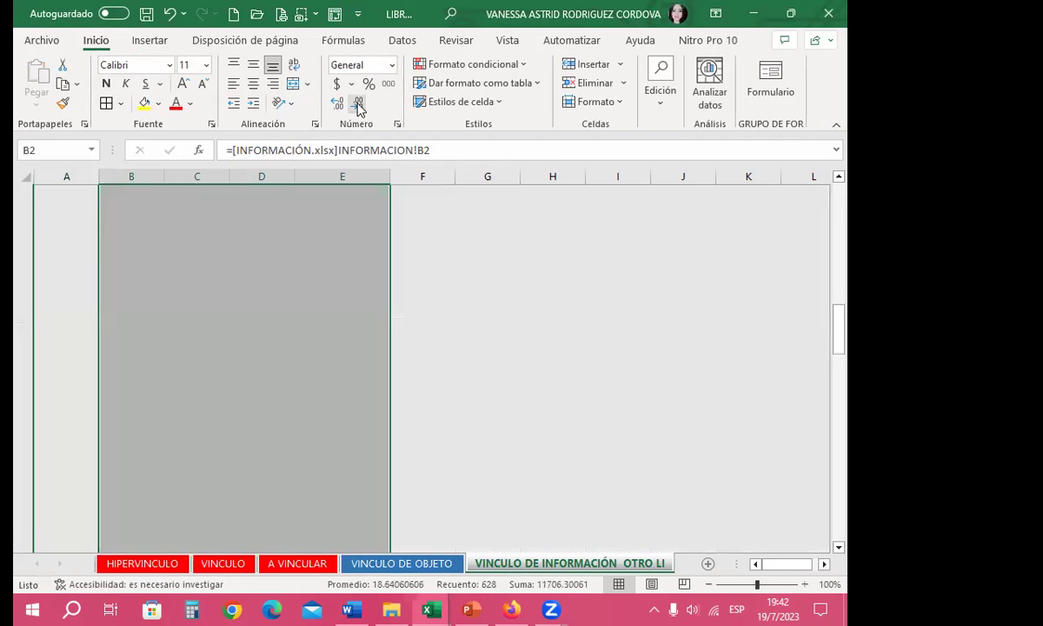
pyautogui.click(338, 104)
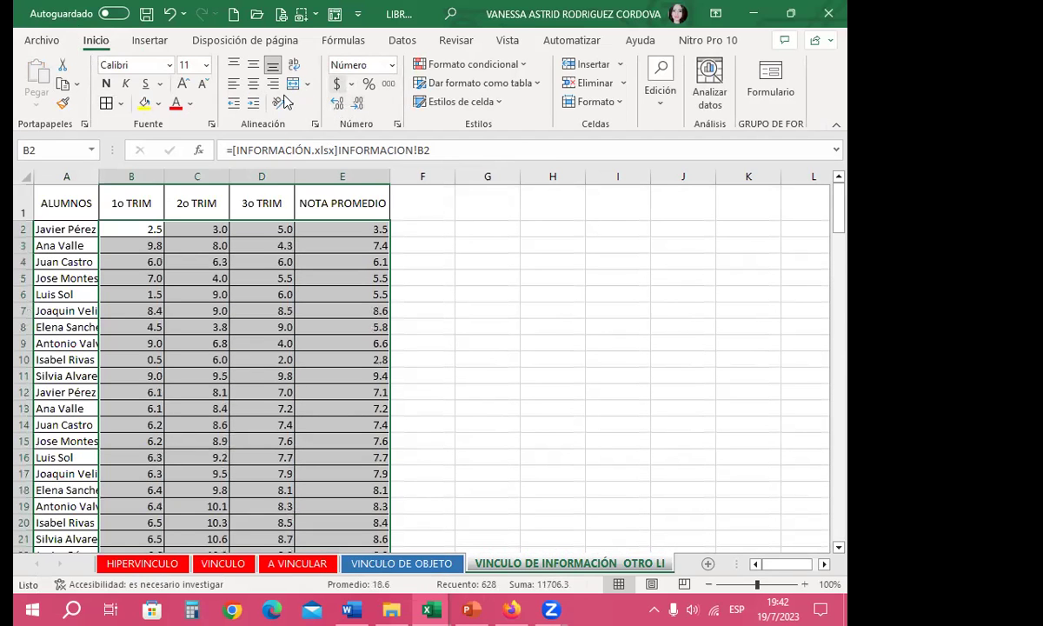
pyautogui.click(254, 82)
pyautogui.click(253, 66)
pyautogui.click(106, 83)
pyautogui.click(413, 240)
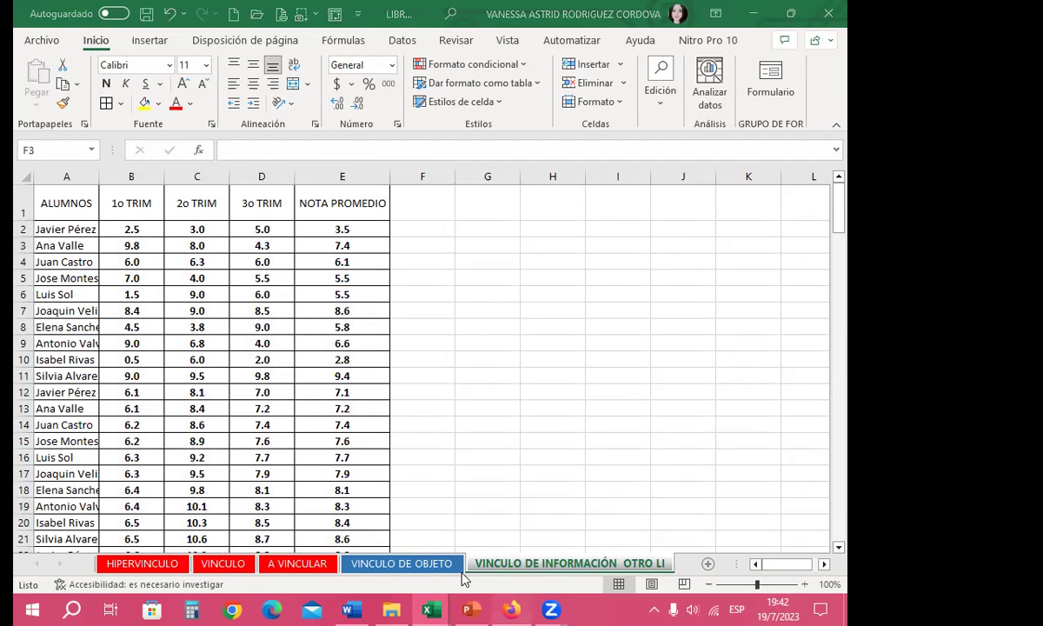
# Step: Check the course control spreadsheet, then widen column A to fit student names
pyautogui.click(511, 609)
pyautogui.click(103, 49)
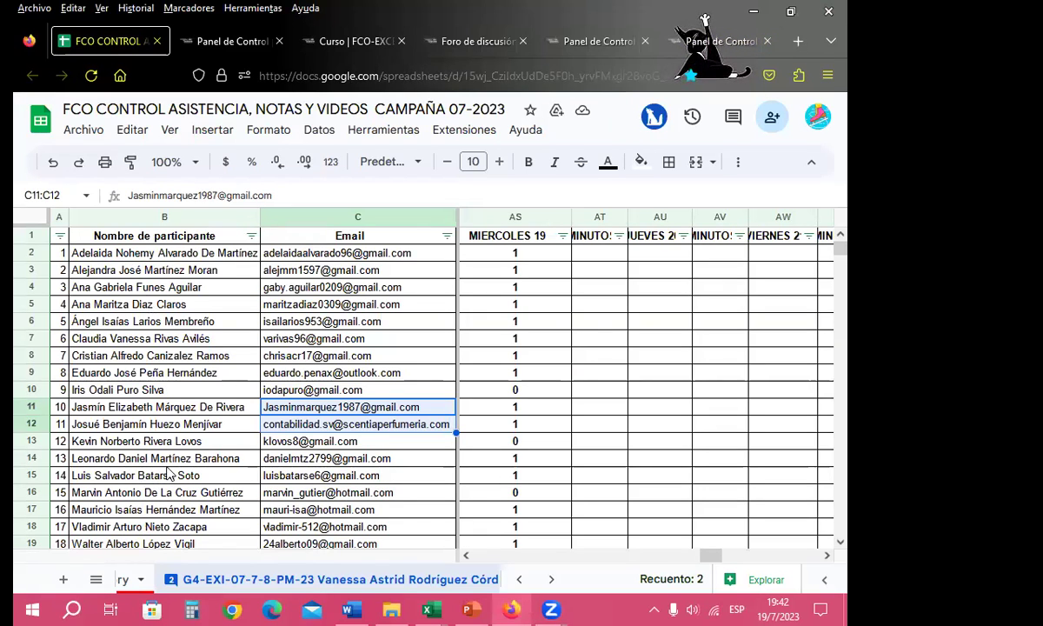
pyautogui.click(753, 11)
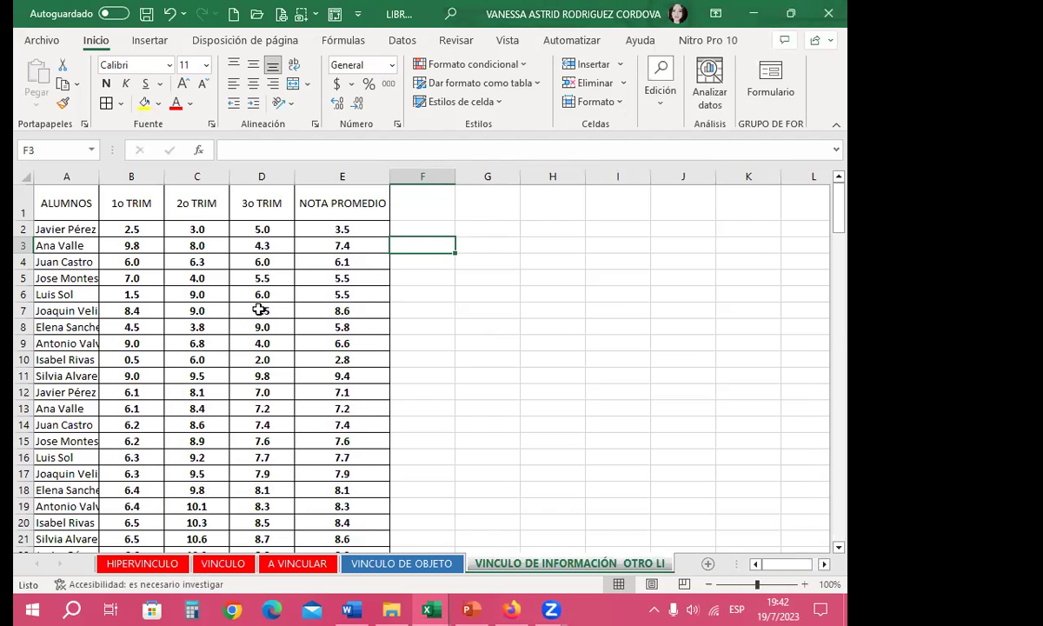
pyautogui.click(123, 243)
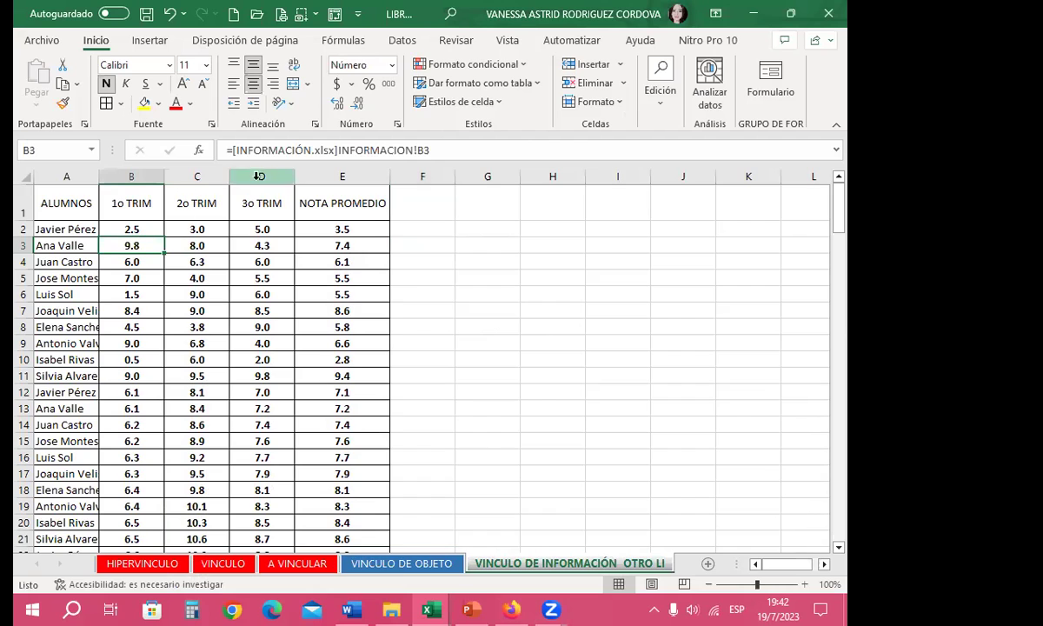
pyautogui.press('Left')
pyautogui.moveTo(100, 178); pyautogui.dragTo(155, 178)
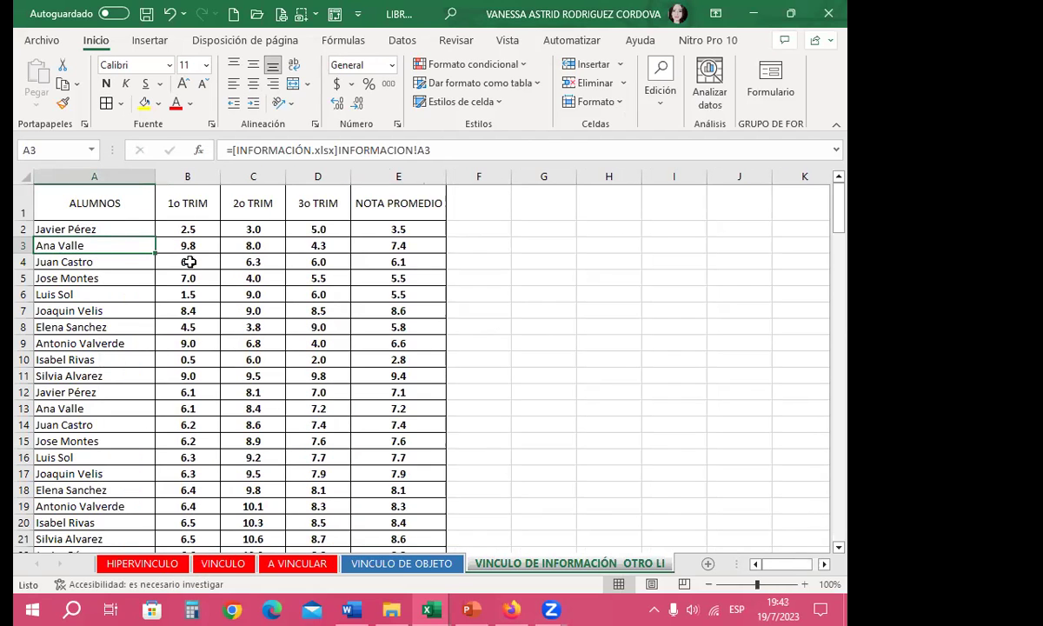
pyautogui.click(190, 275)
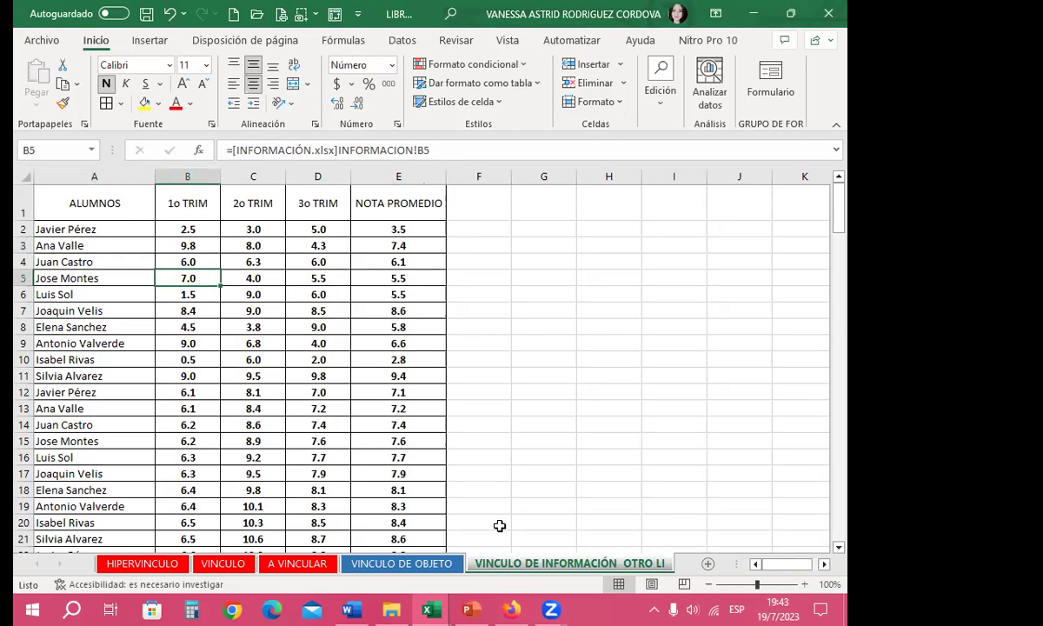
# Step: Inspect the source scores and E2 average formula in the INFORMACIÓN workbook
pyautogui.moveTo(427, 610)
pyautogui.click(521, 509)
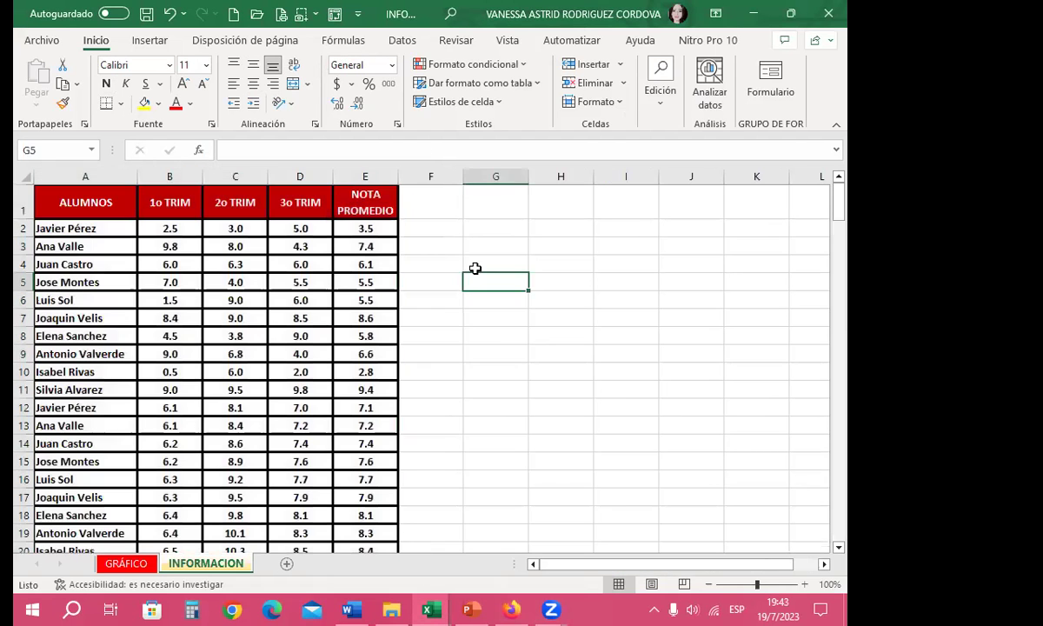
pyautogui.click(249, 282)
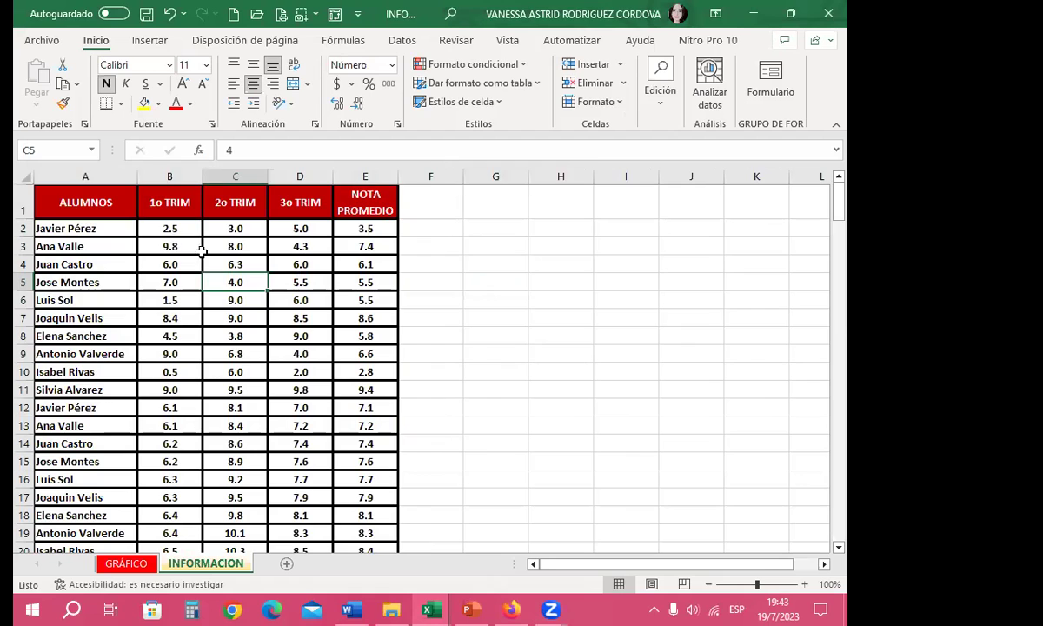
pyautogui.click(174, 229)
pyautogui.click(230, 229)
pyautogui.click(287, 228)
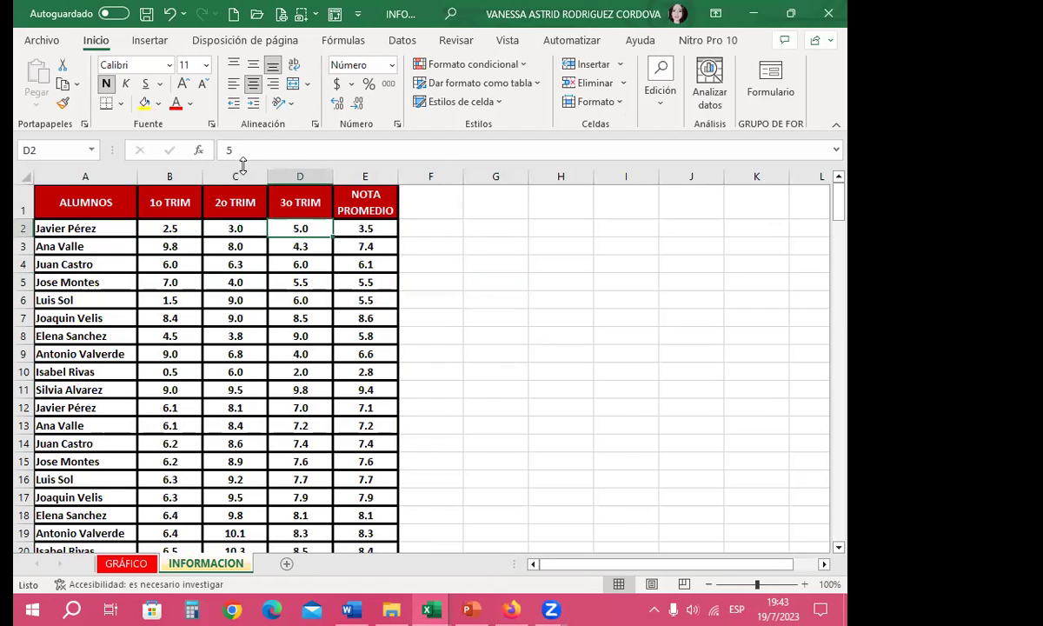
pyautogui.click(355, 226)
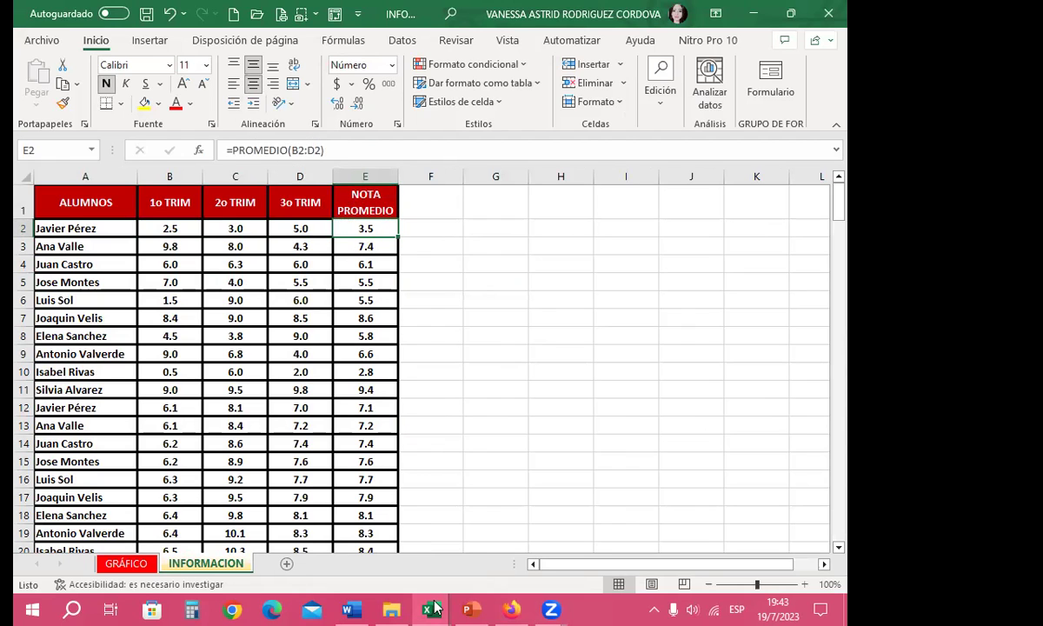
# Step: Compare linked values C2, E2 and C4, then show slide 6 'Crear un vínculo con un documento existente'
pyautogui.click(261, 229)
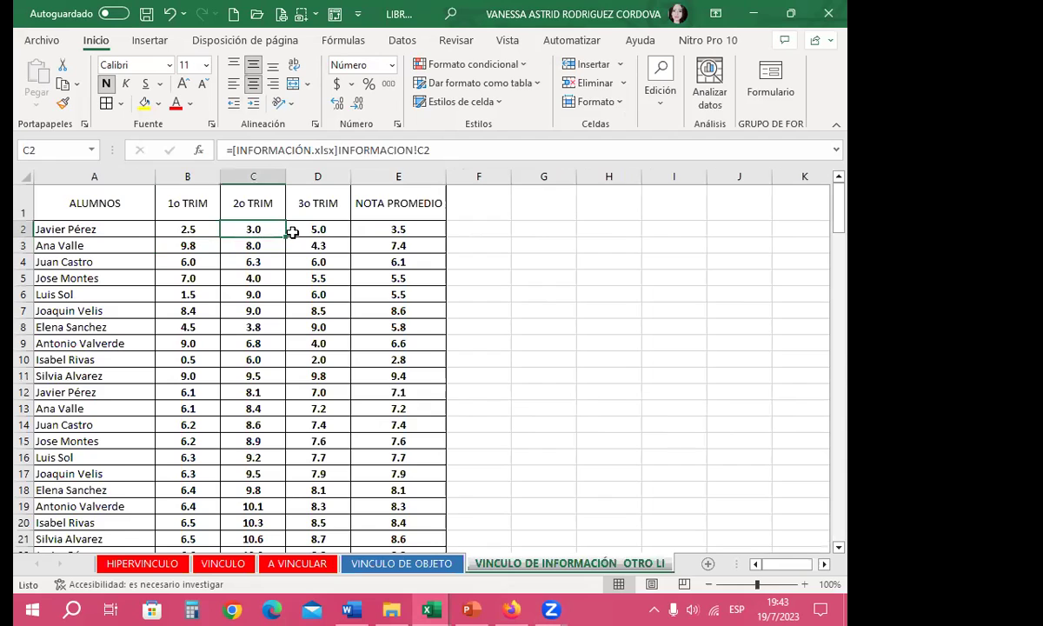
pyautogui.click(302, 229)
pyautogui.click(379, 228)
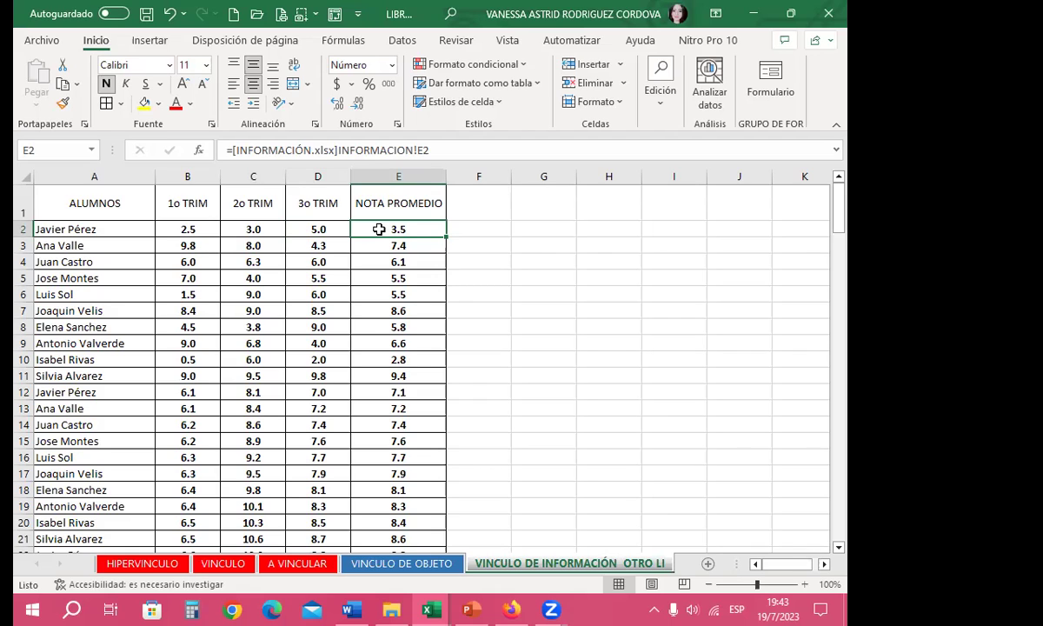
pyautogui.click(251, 260)
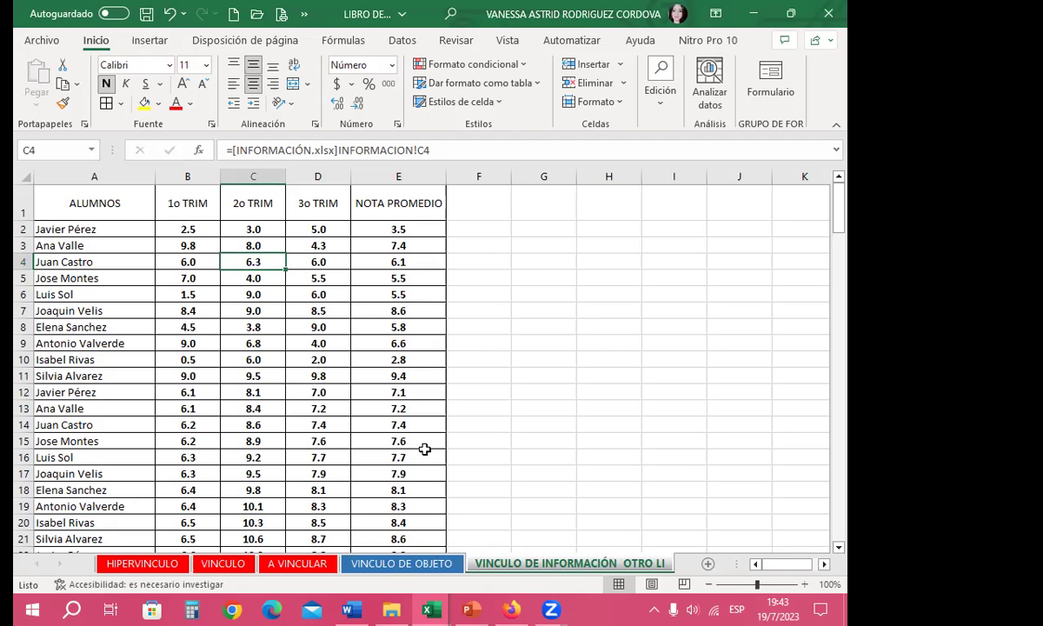
pyautogui.click(473, 606)
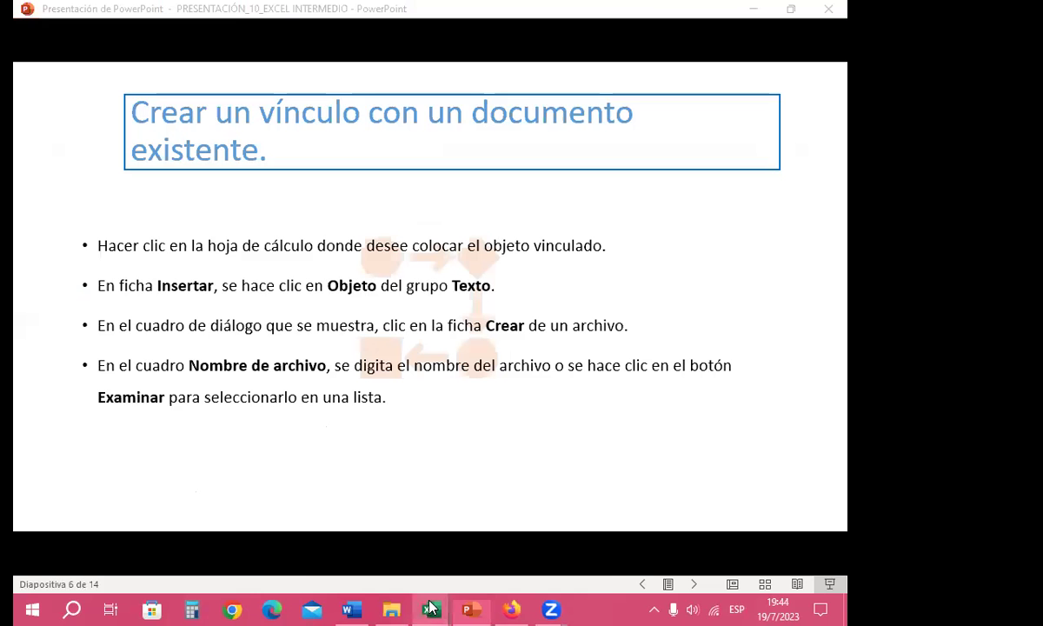
# Step: Bring back the LIBRO DE EXCEL SESION workbook showing the linked grades table
pyautogui.moveTo(427, 609)
pyautogui.click(339, 558)
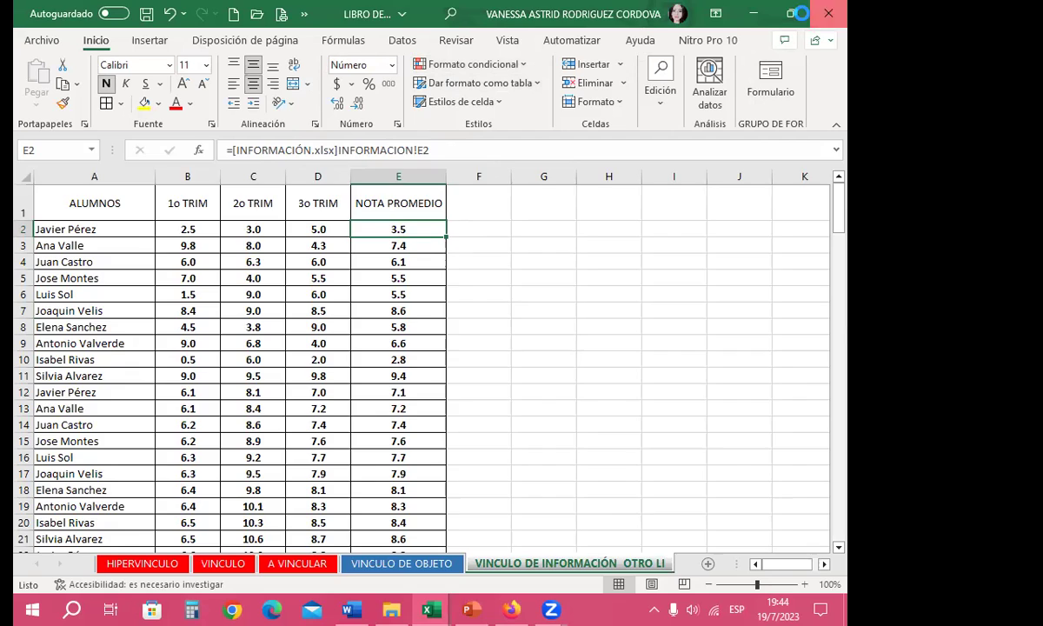
# Step: In INFORMACIÓN, review the row 5 scores and fill 1o TRIM cells B2:B7 yellow
pyautogui.click(754, 13)
pyautogui.click(221, 300)
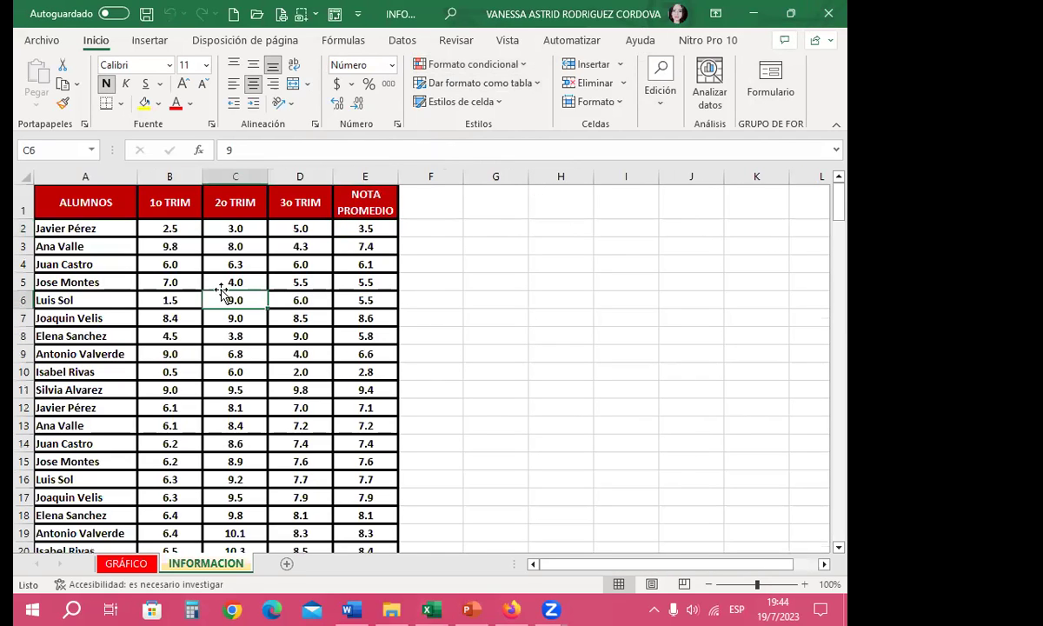
pyautogui.click(207, 317)
pyautogui.click(226, 282)
pyautogui.click(300, 282)
pyautogui.click(352, 286)
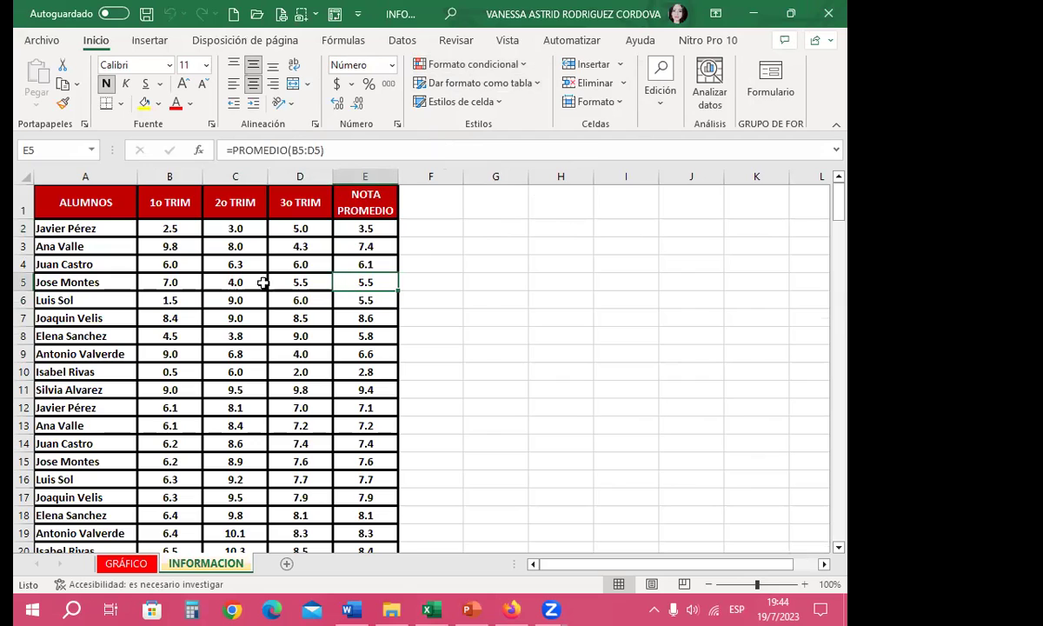
pyautogui.click(204, 274)
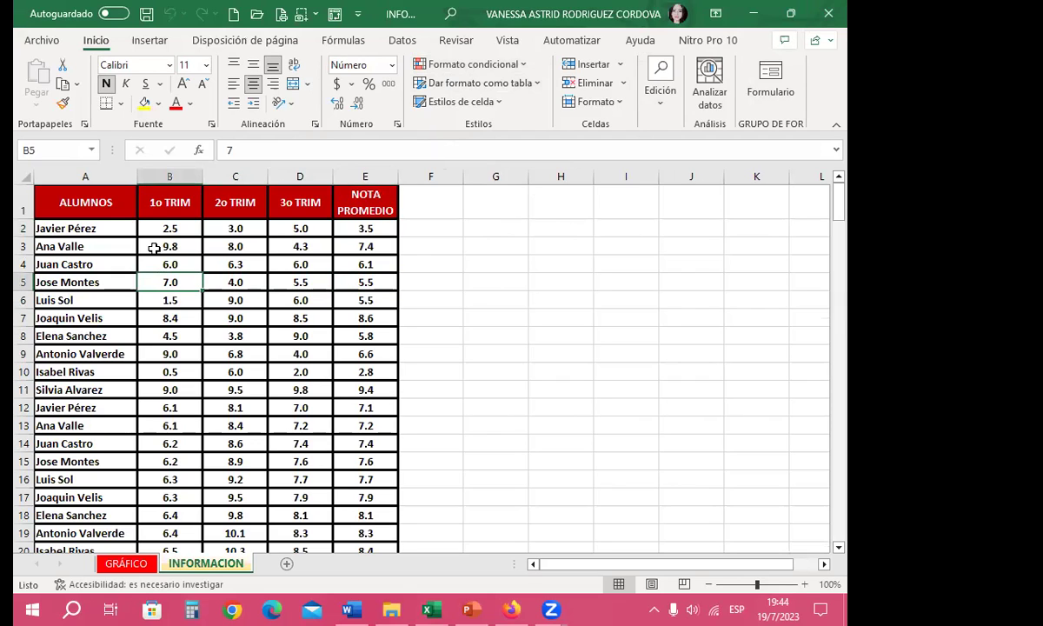
pyautogui.moveTo(167, 228); pyautogui.dragTo(165, 318)
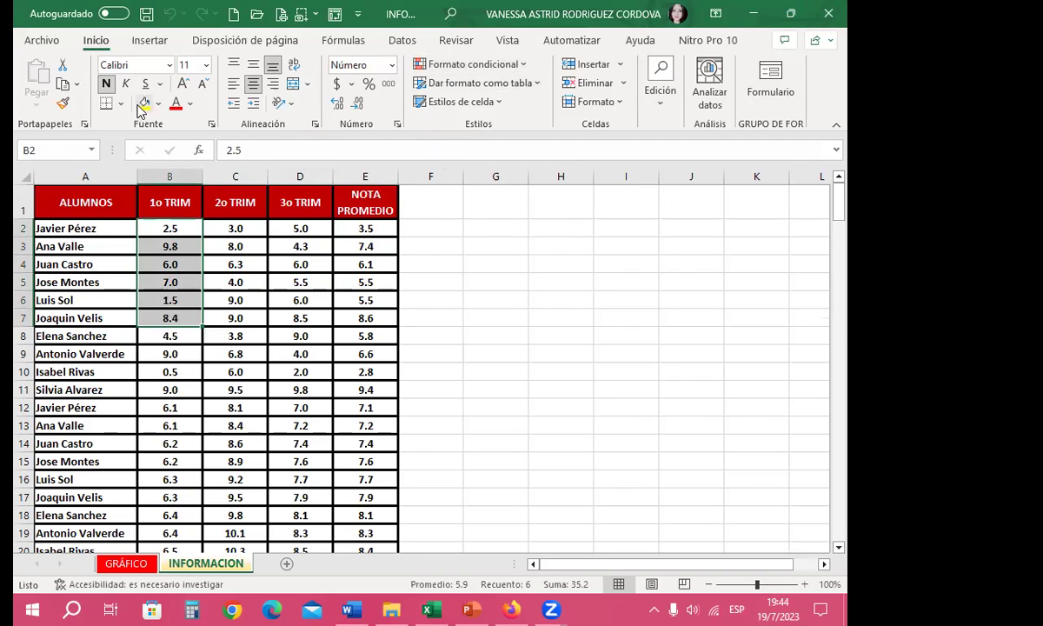
pyautogui.click(144, 103)
# Step: Change scores B2:B7 to 1 and save the INFORMACIÓN workbook
pyautogui.click(151, 225)
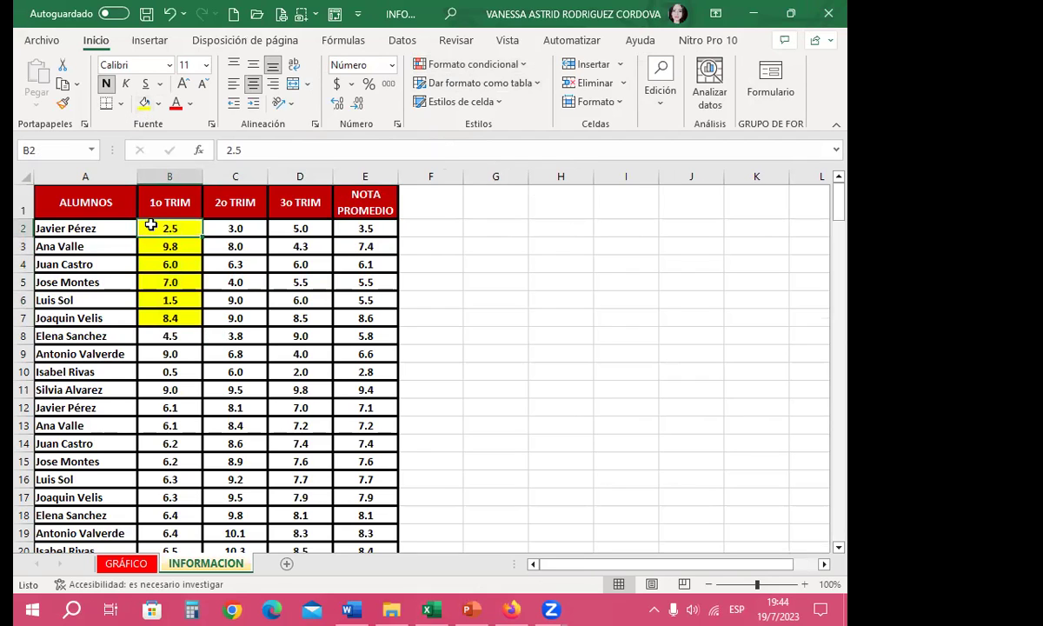
pyautogui.write('1')
pyautogui.press('Return')
pyautogui.write('1')
pyautogui.press('Return')
pyautogui.write('1')
pyautogui.press('Return')
pyautogui.write('1')
pyautogui.press('Return')
pyautogui.write('1')
pyautogui.press('Return')
pyautogui.write('1')
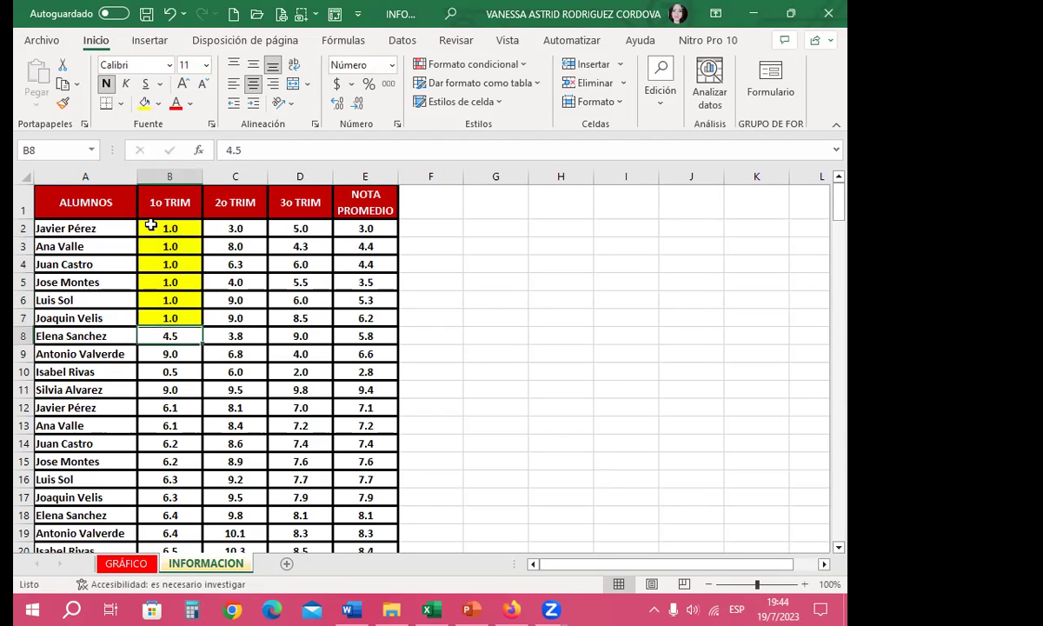
pyautogui.click(174, 347)
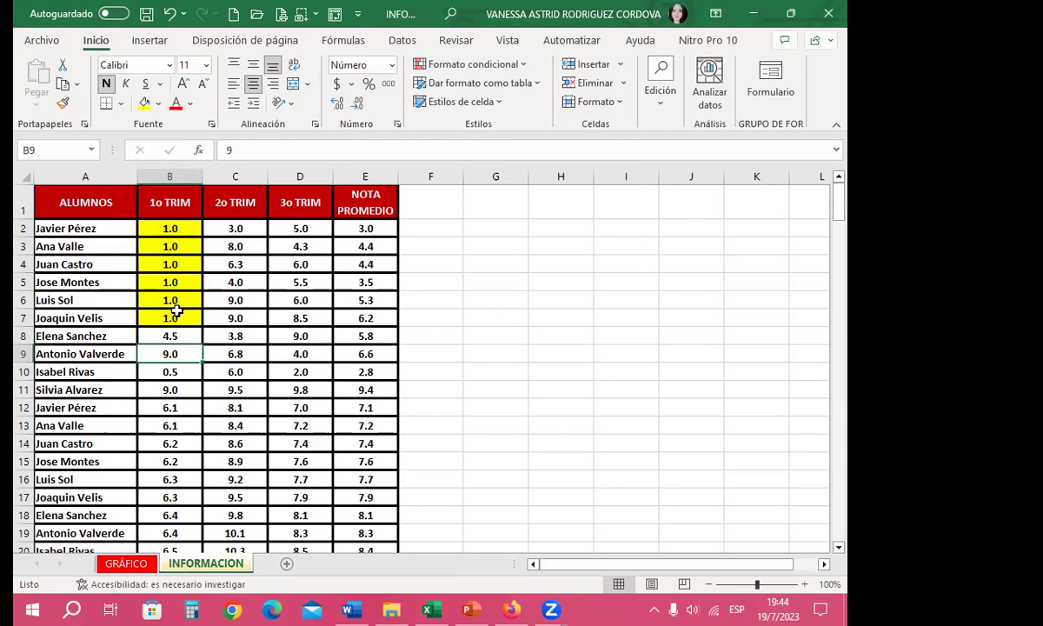
pyautogui.click(148, 18)
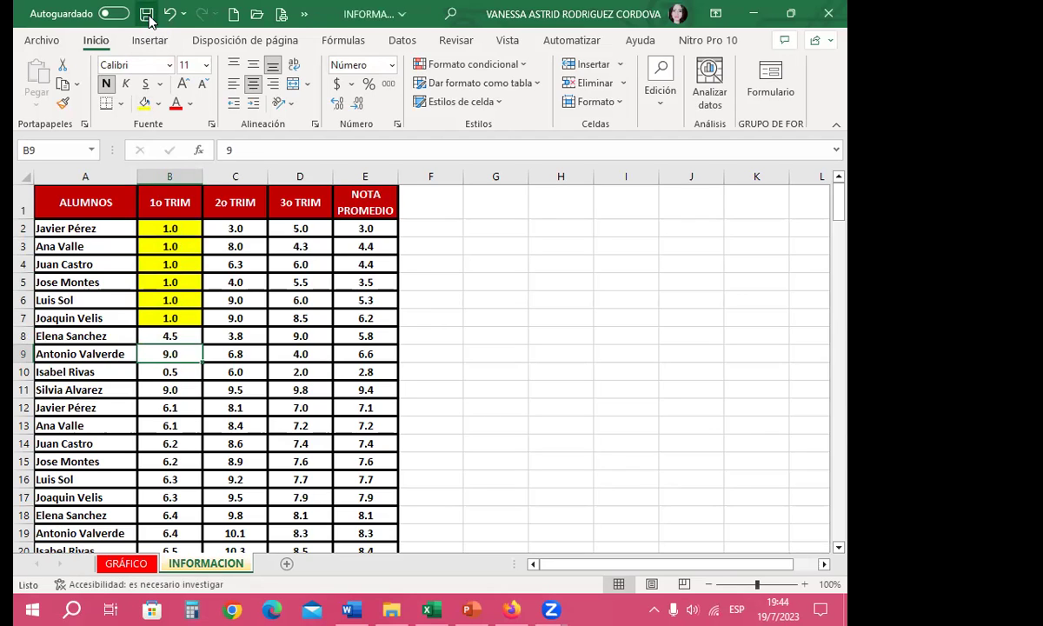
# Step: Close INFORMACIÓN and open LIBRO DE EXCEL SESION 10 INTERMEDIO_PARA TRABAJAR from SESIÓN 10 SEMANA 3_
pyautogui.click(829, 15)
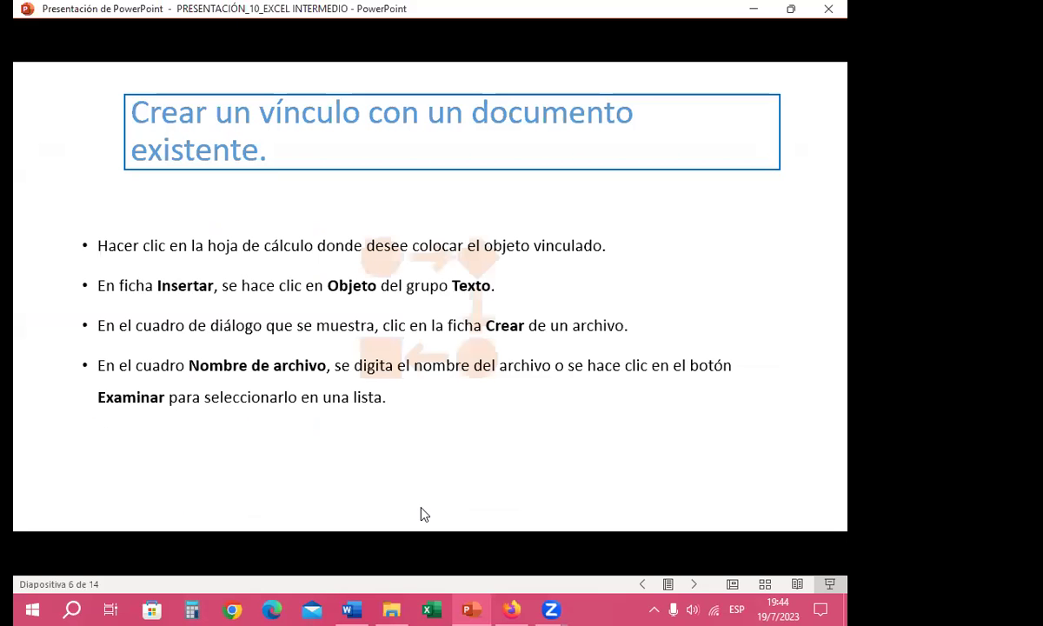
pyautogui.hotkey('alt', 'Tab')
pyautogui.click(90, 130)
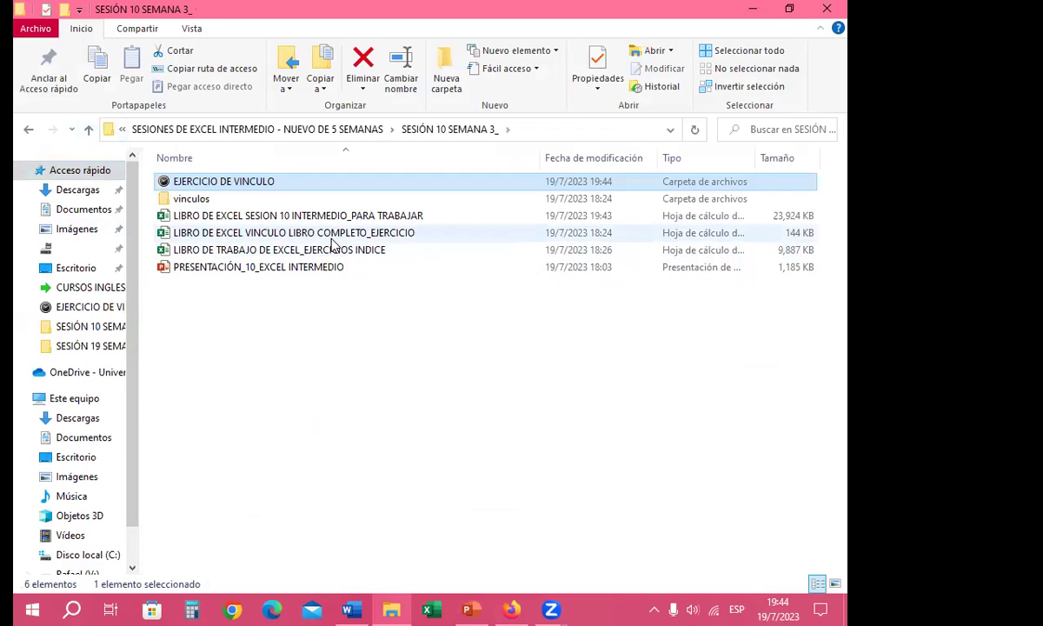
pyautogui.click(354, 222)
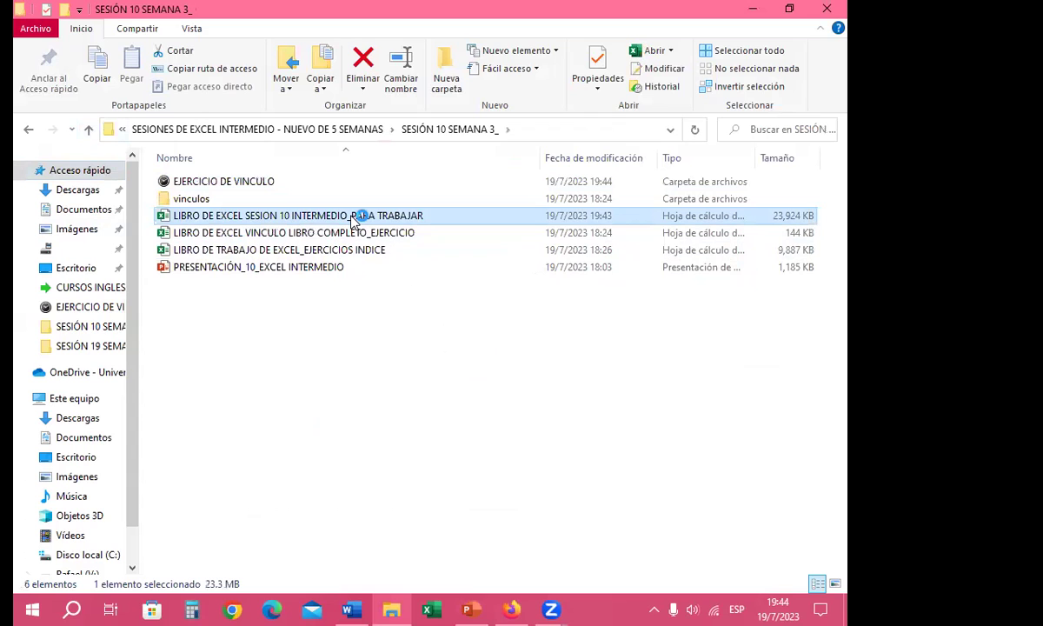
pyautogui.doubleClick(354, 223)
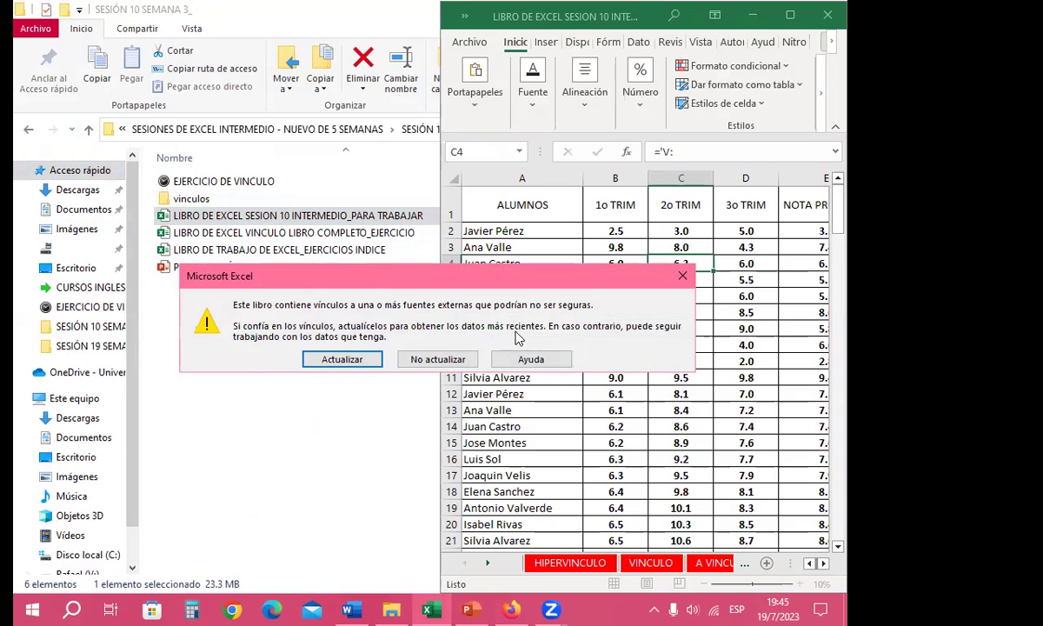
# Step: Choose No actualizar, maximize, and read the full INFORMACIÓN.xlsx link formulas in B2 and D3
pyautogui.click(426, 359)
pyautogui.click(788, 13)
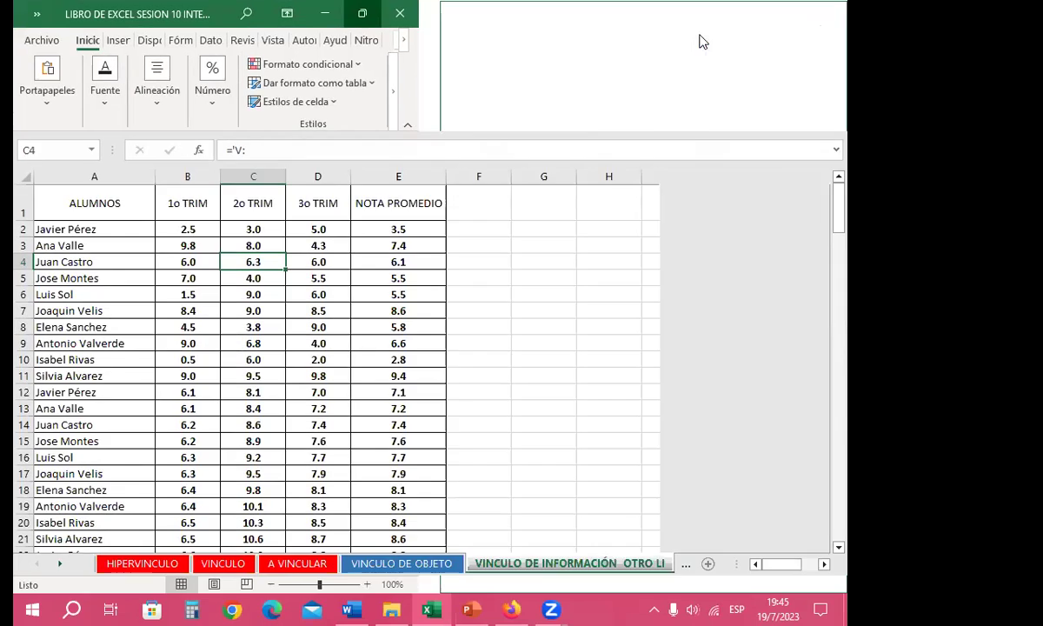
pyautogui.click(200, 228)
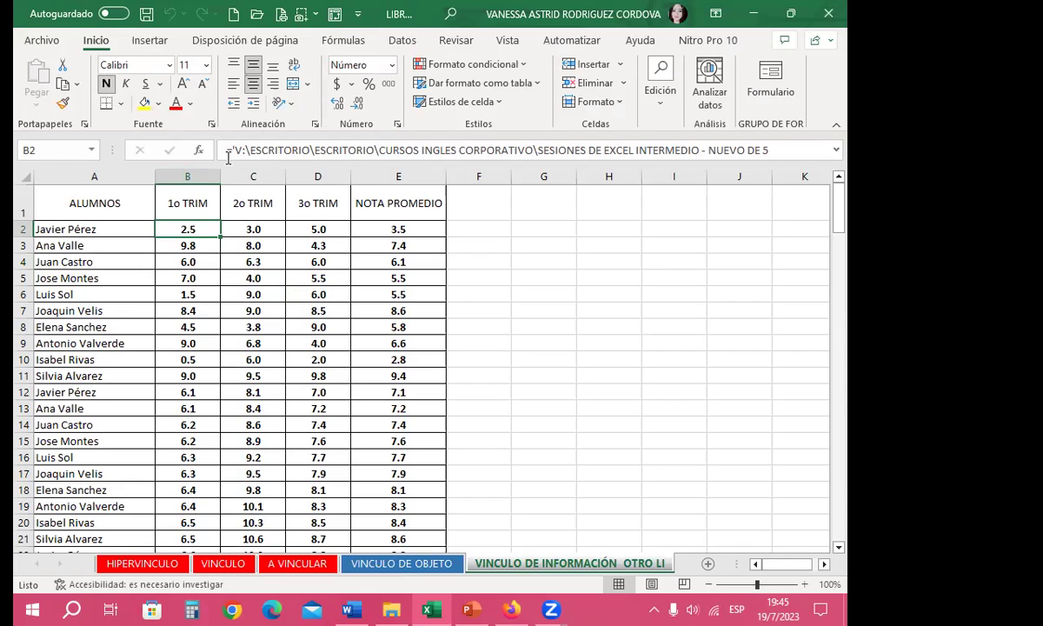
pyautogui.click(837, 150)
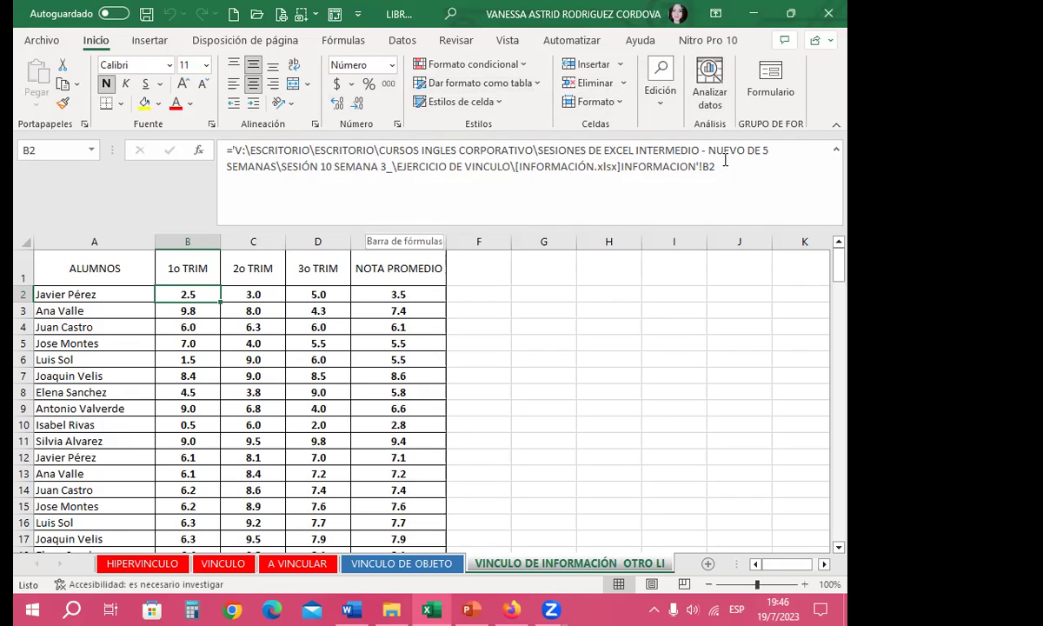
pyautogui.click(318, 311)
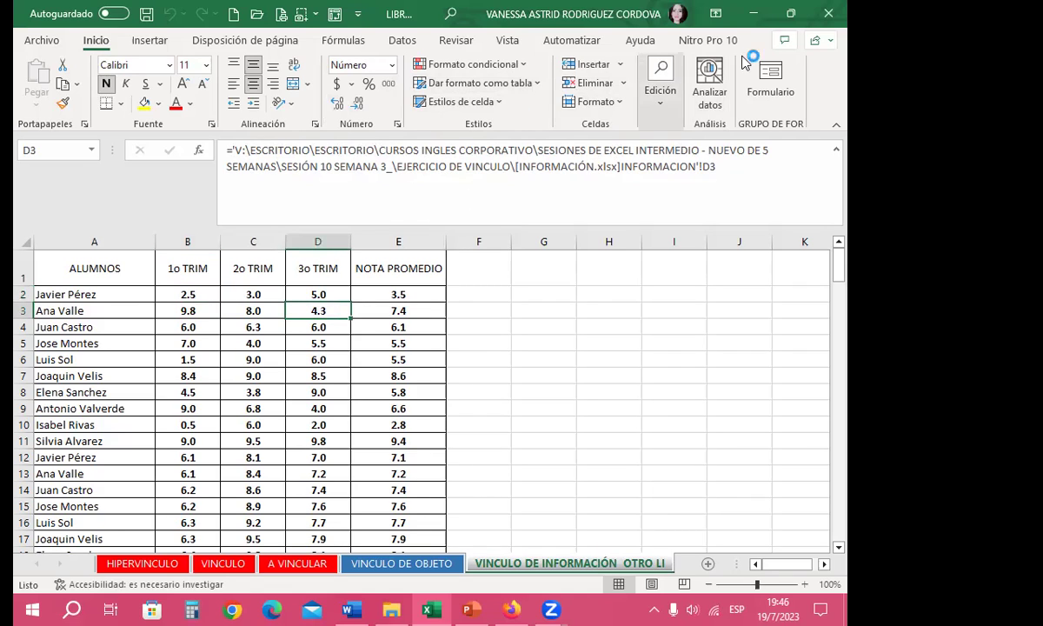
# Step: Close the session workbook and open INFORMACIÓN from EJERCICIO DE VINCULO, checking cells B4 and B8
pyautogui.click(830, 15)
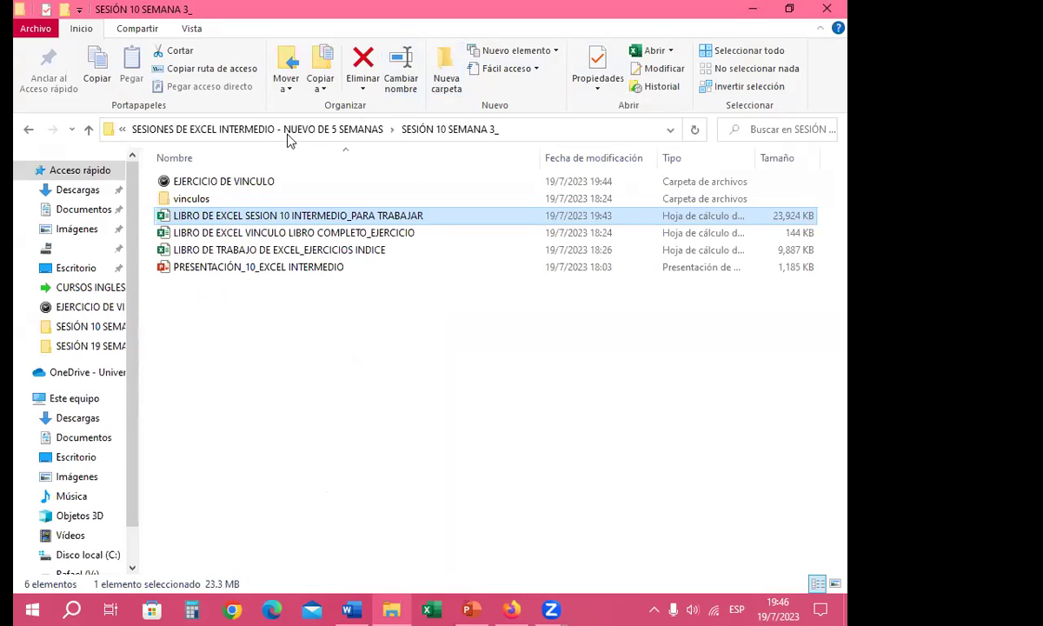
pyautogui.doubleClick(220, 183)
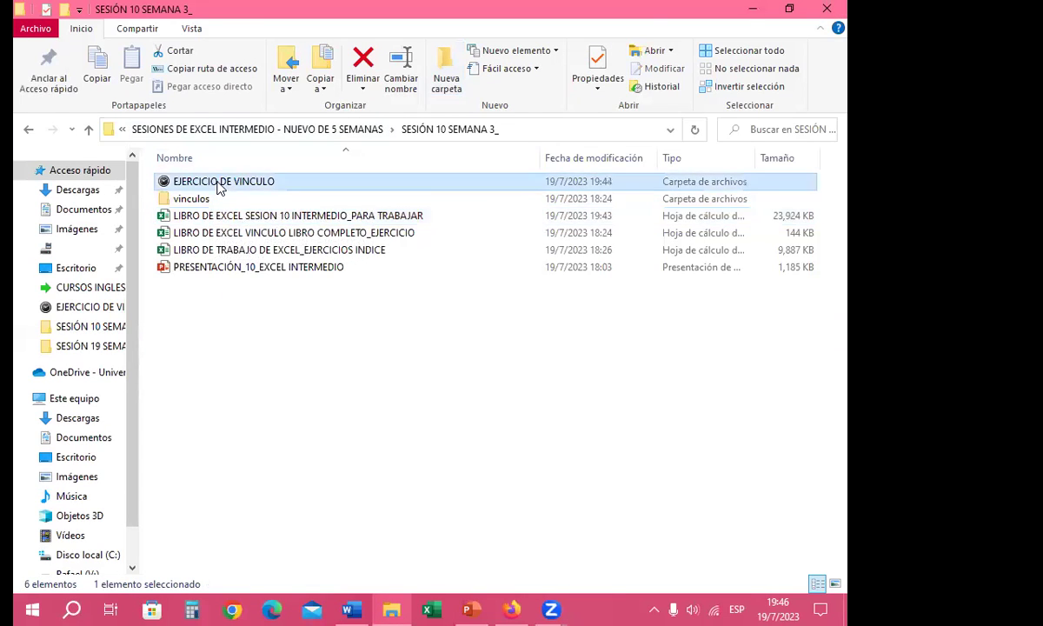
pyautogui.click(194, 200)
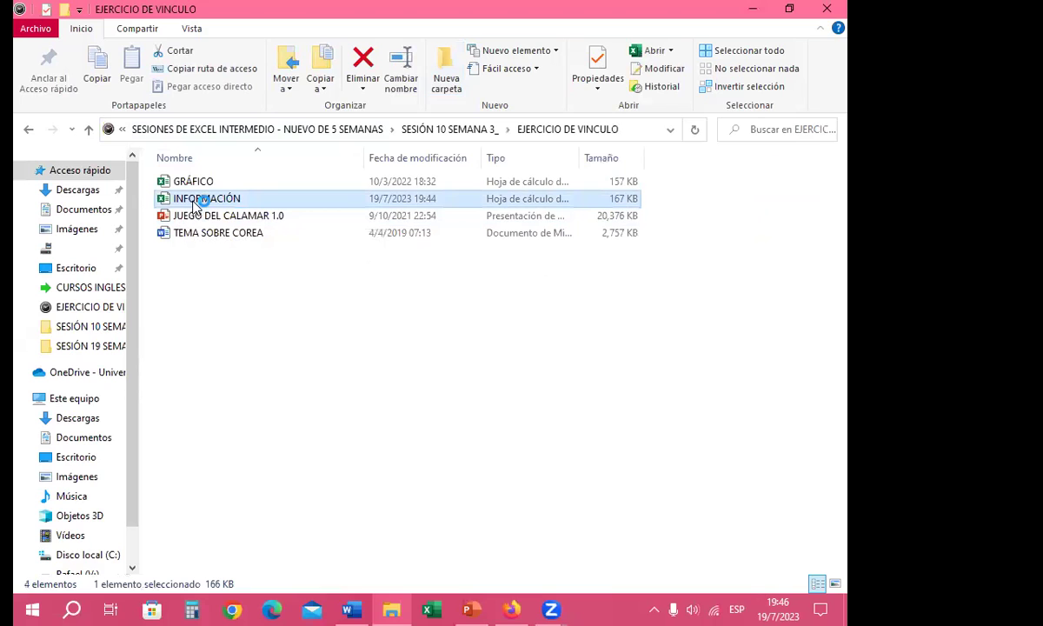
pyautogui.doubleClick(195, 206)
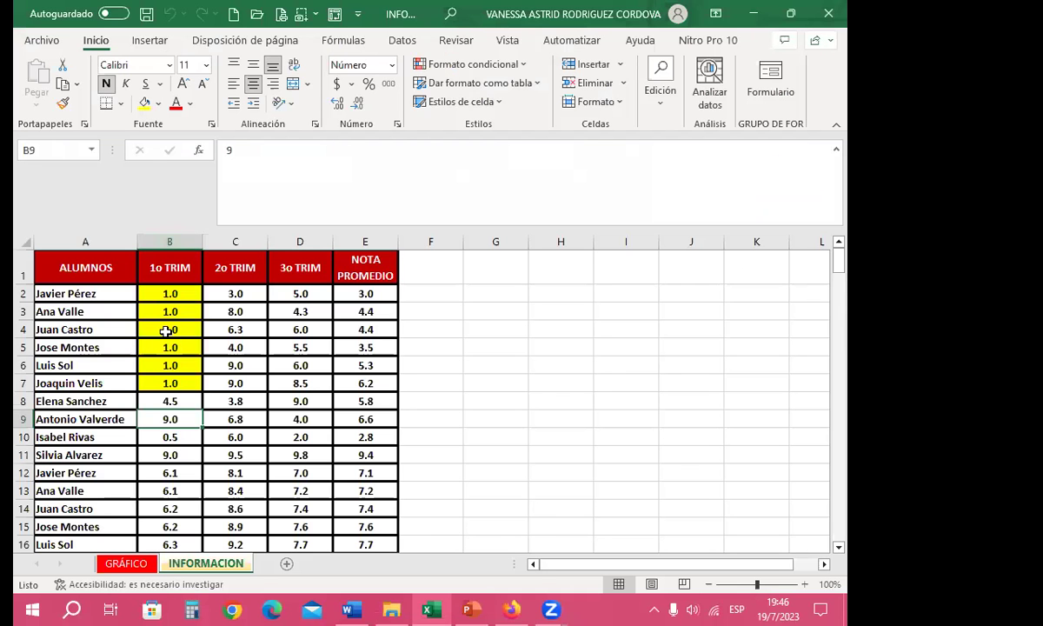
pyautogui.click(166, 328)
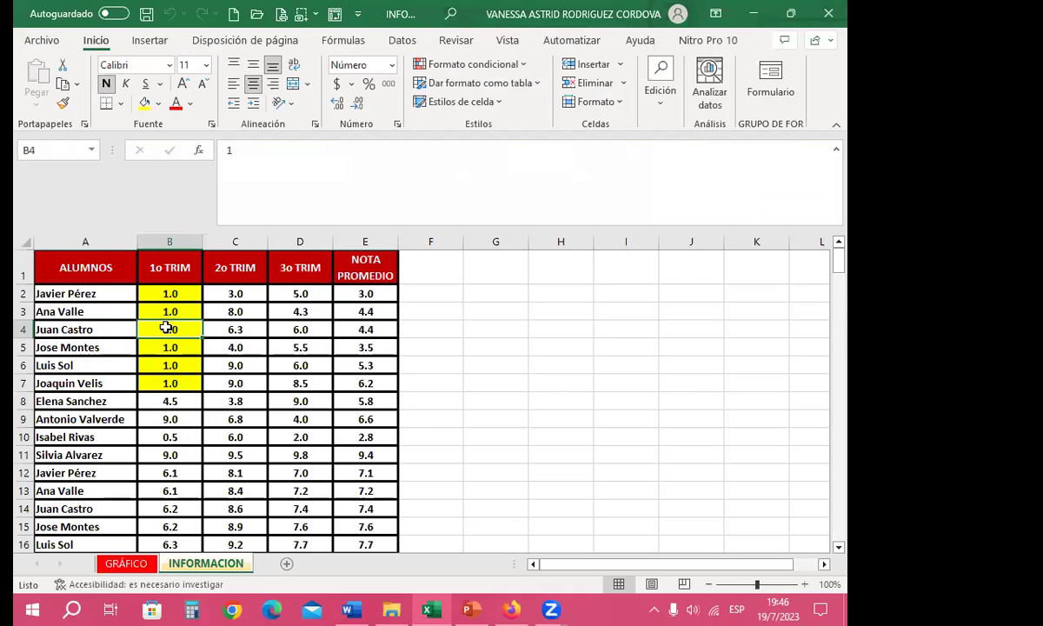
pyautogui.click(837, 152)
pyautogui.click(164, 336)
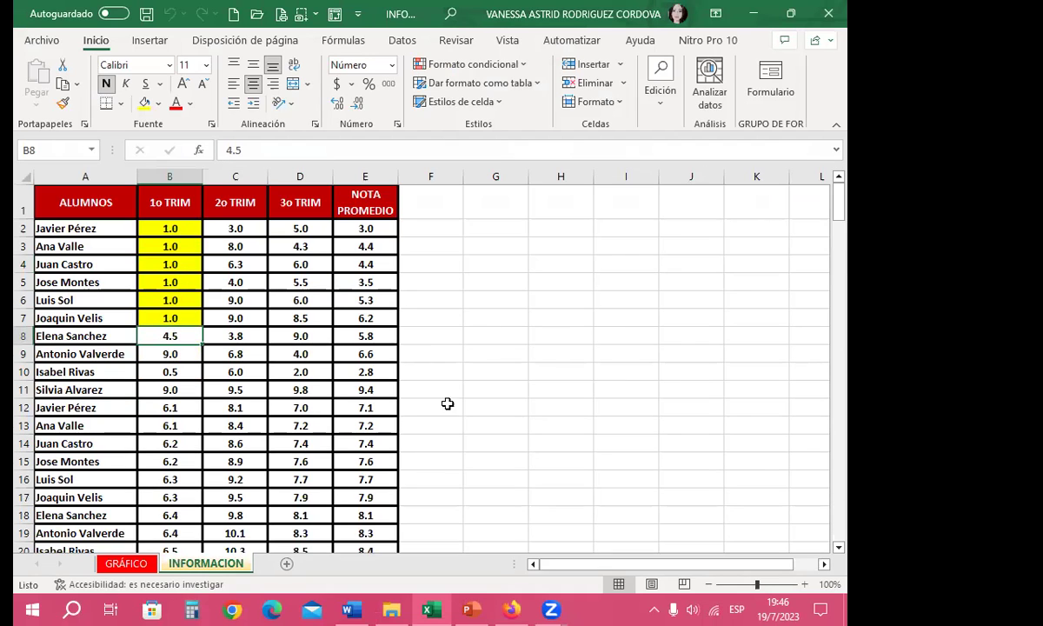
# Step: Reopen LIBRO DE EXCEL SESION 10 from the SESIÓN 10 SEMANA 3_ folder
pyautogui.click(420, 608)
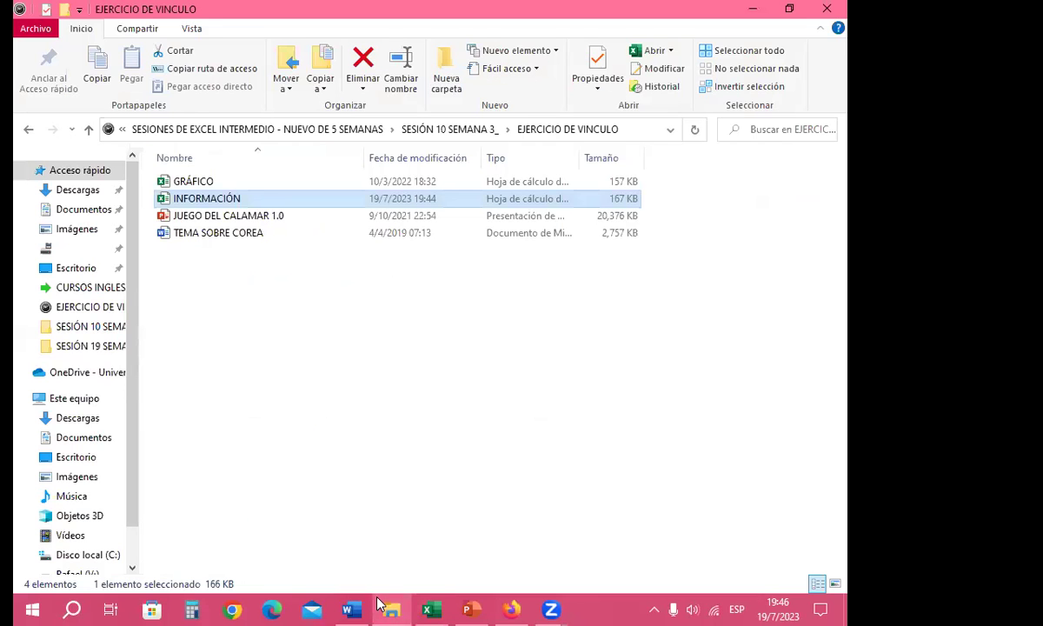
pyautogui.click(89, 128)
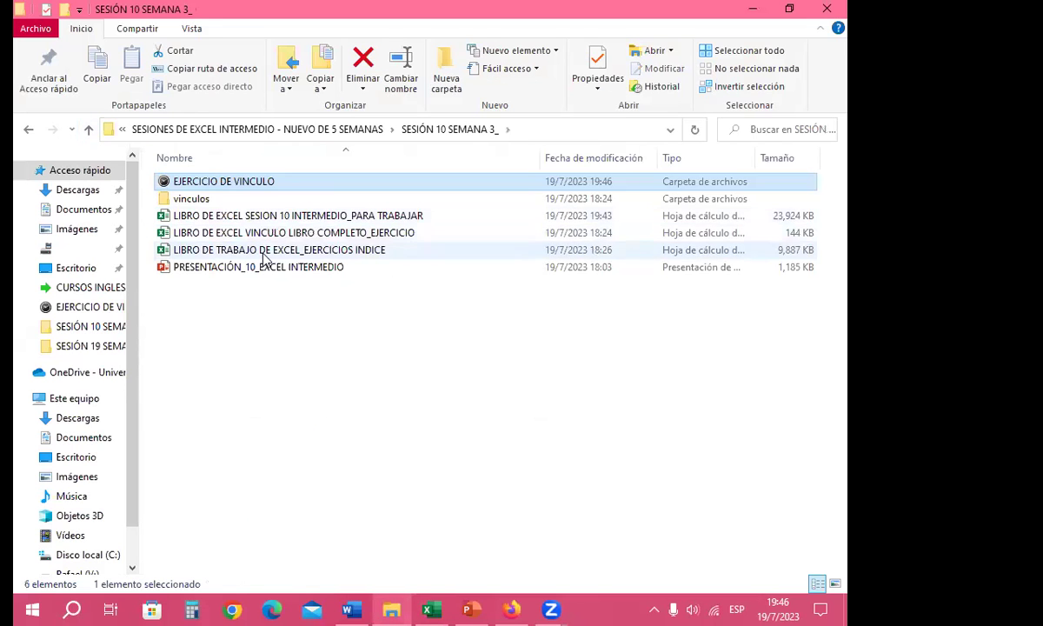
pyautogui.doubleClick(305, 217)
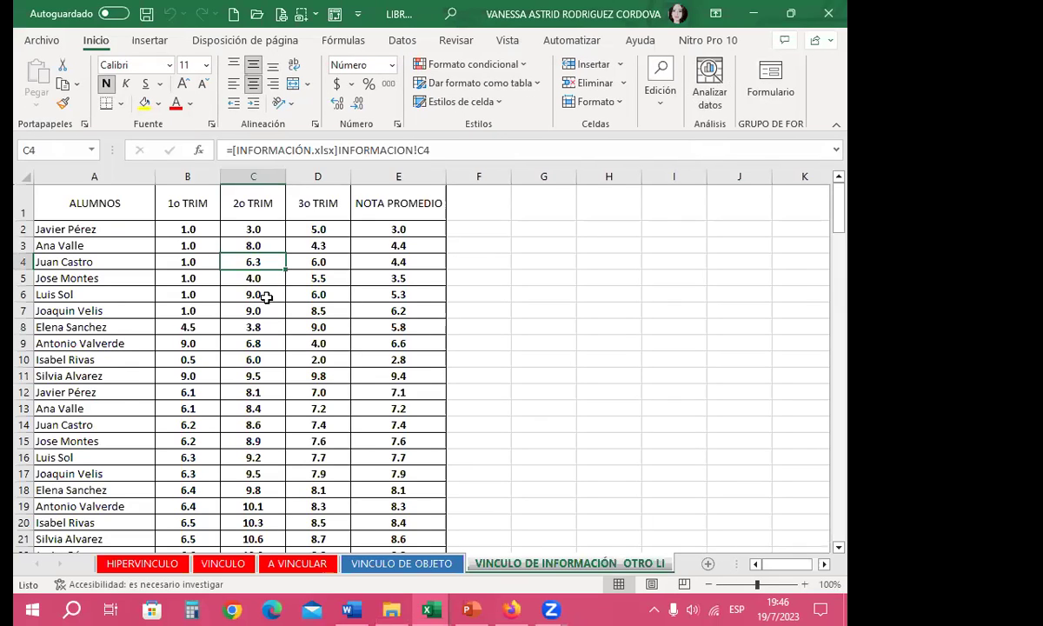
pyautogui.click(287, 290)
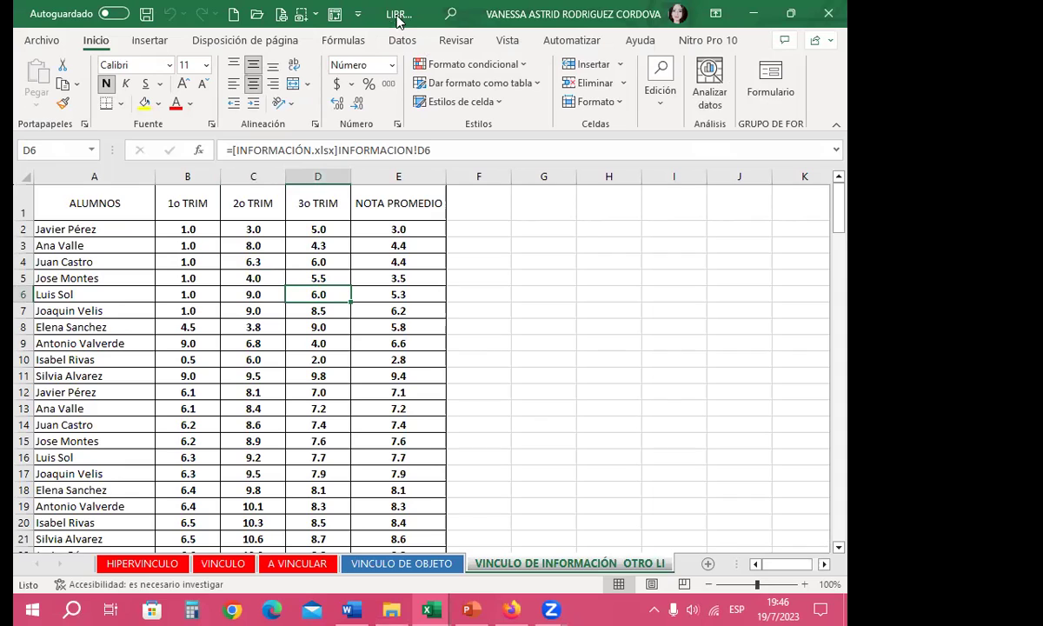
pyautogui.click(185, 230)
pyautogui.moveTo(208, 245); pyautogui.dragTo(207, 310)
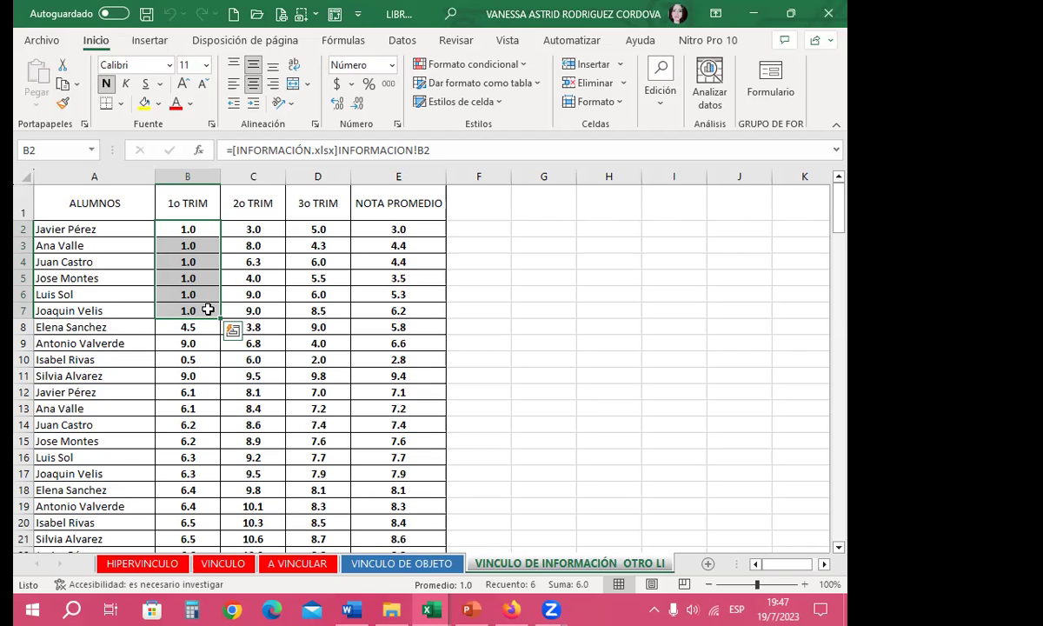
pyautogui.moveTo(187, 229); pyautogui.dragTo(198, 287)
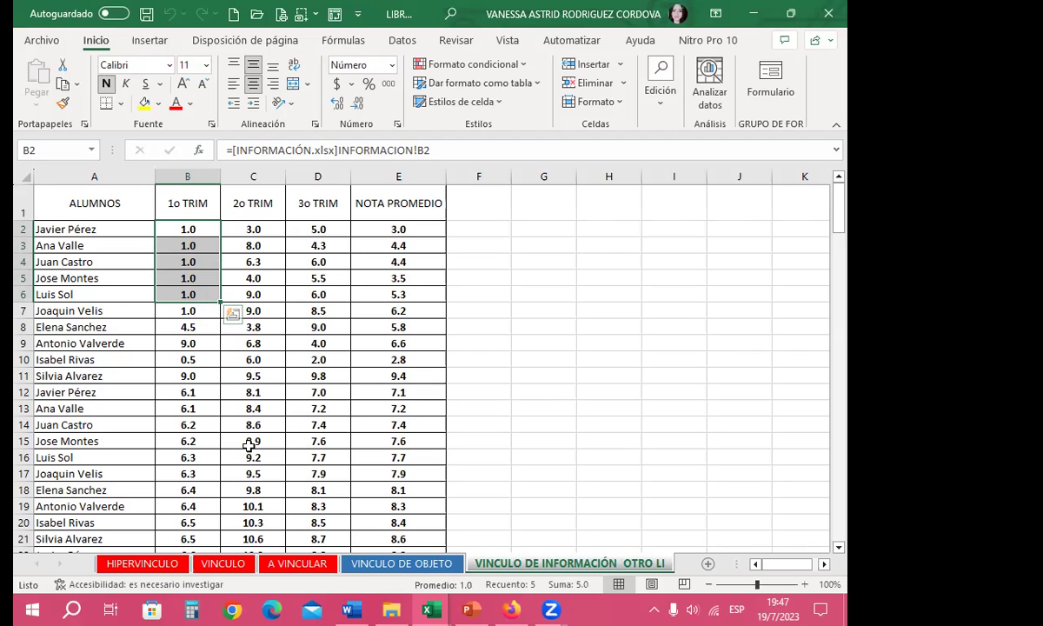
pyautogui.click(426, 609)
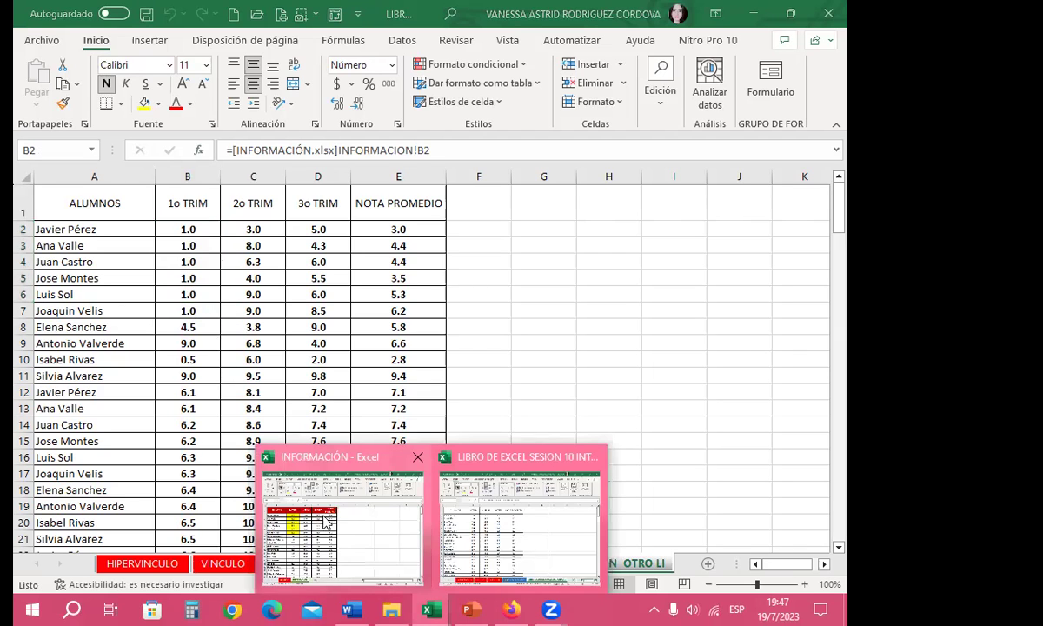
# Step: In INFORMACIÓN, remove the yellow fill from the first-trimester grades B2:B8
pyautogui.click(295, 506)
pyautogui.moveTo(148, 224); pyautogui.dragTo(170, 336)
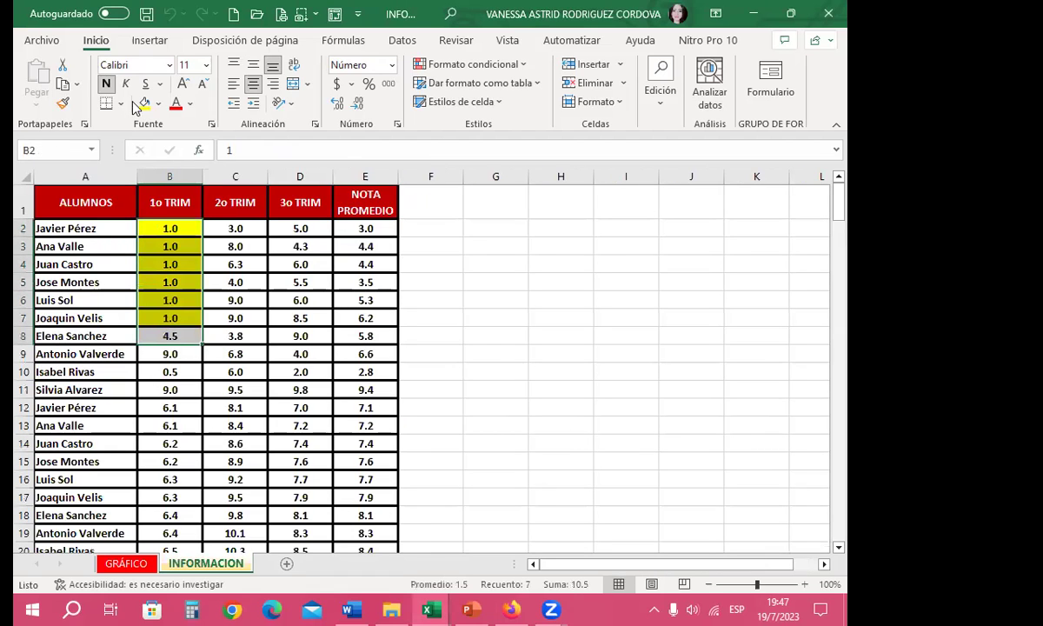
pyautogui.click(159, 105)
pyautogui.click(158, 284)
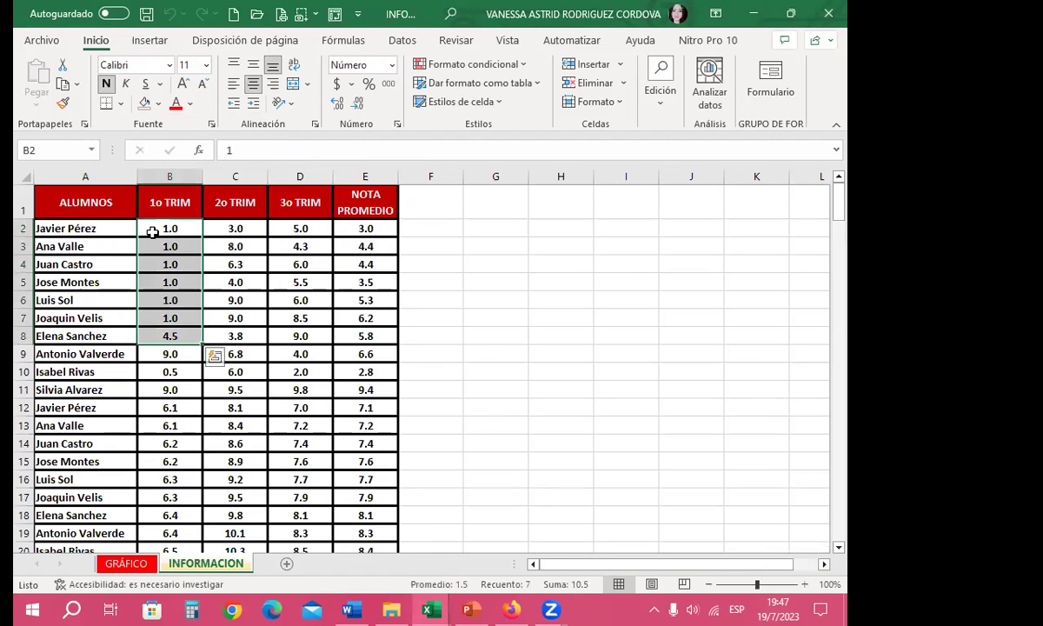
# Step: Enter the new 1o TRIM grades 4, 5, 7, 8, 9 and 5 in B2:B7
pyautogui.click(153, 227)
pyautogui.write('4')
pyautogui.press('Return')
pyautogui.write('5')
pyautogui.press('Return')
pyautogui.write('7')
pyautogui.press('Return')
pyautogui.write('8')
pyautogui.press('Return')
pyautogui.write('9')
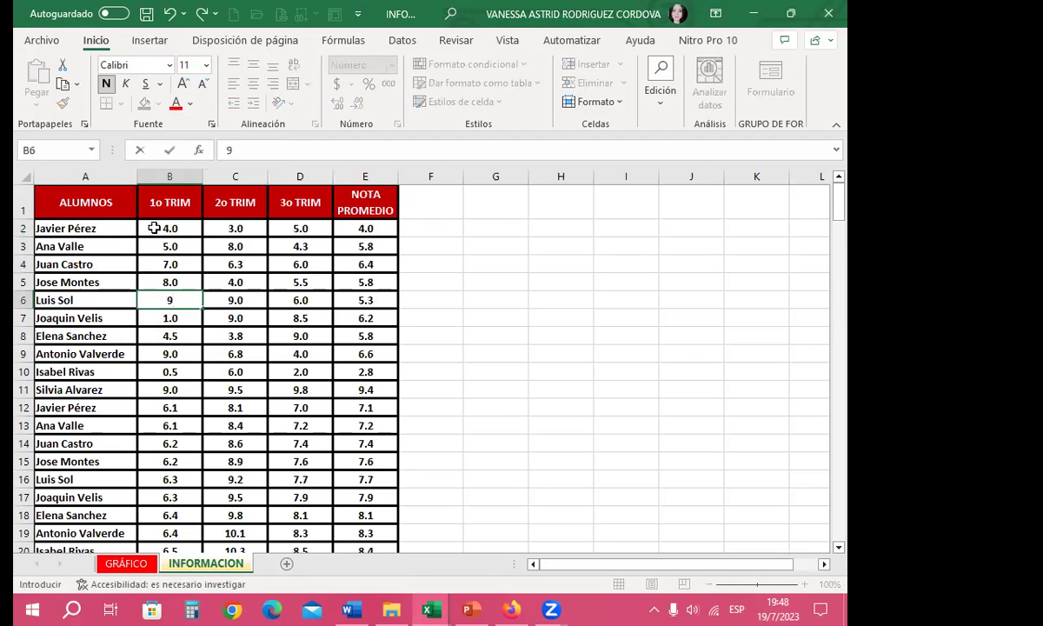
pyautogui.press('Return')
pyautogui.write('5')
pyautogui.press('Return')
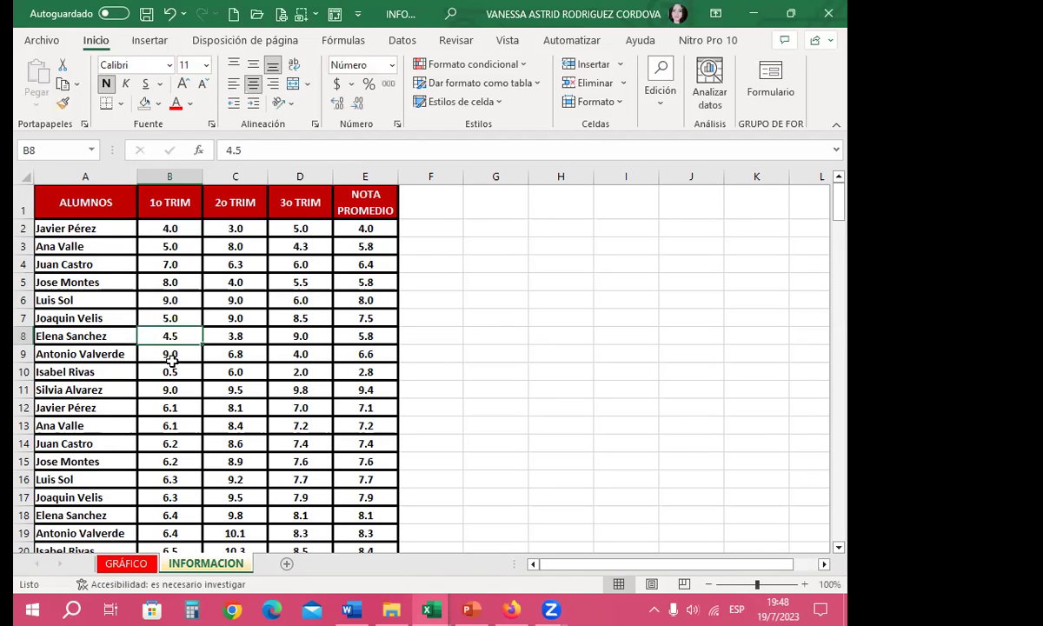
# Step: Select B9:B10, then switch to the session 10 workbook
pyautogui.moveTo(171, 358); pyautogui.dragTo(171, 372)
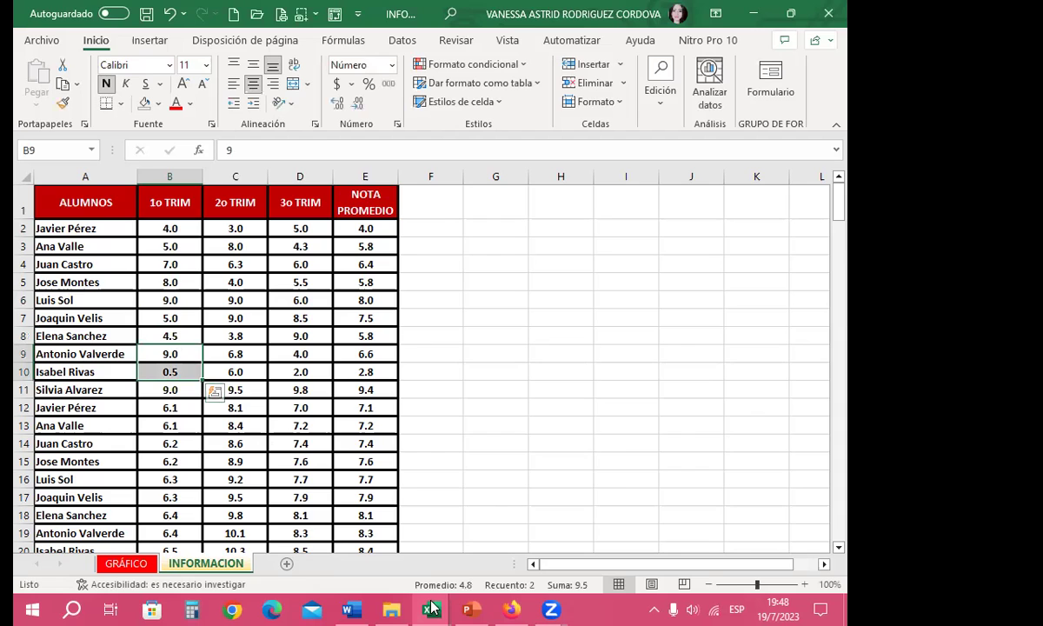
pyautogui.moveTo(432, 609)
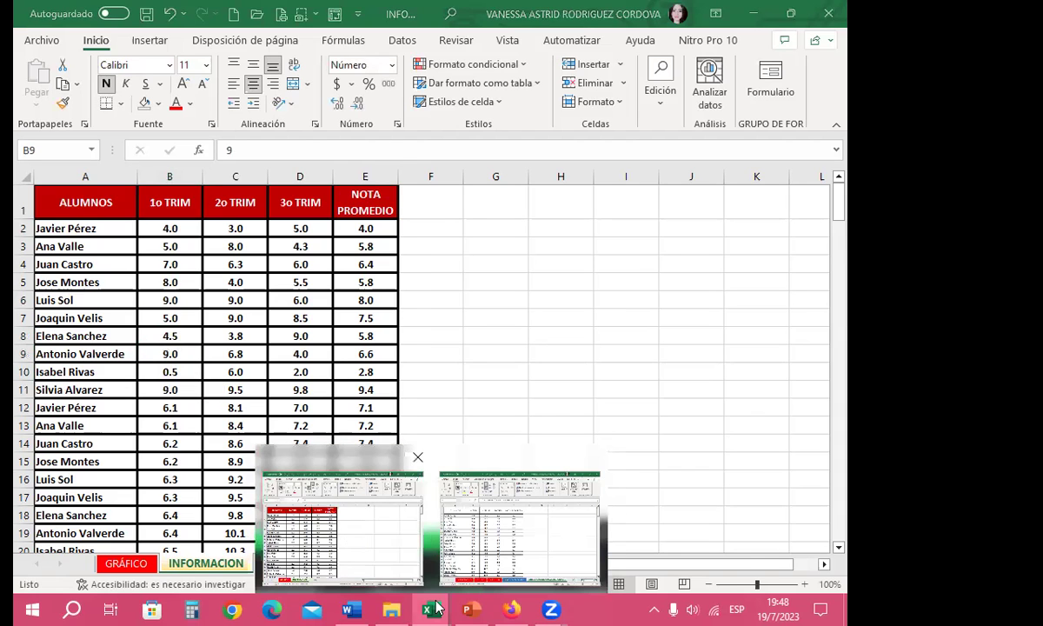
pyautogui.click(519, 526)
# Step: Check the updated linked grades in B9:C9 and B5, save the session workbook, and return to INFORMACIÓN
pyautogui.moveTo(188, 343); pyautogui.dragTo(253, 343)
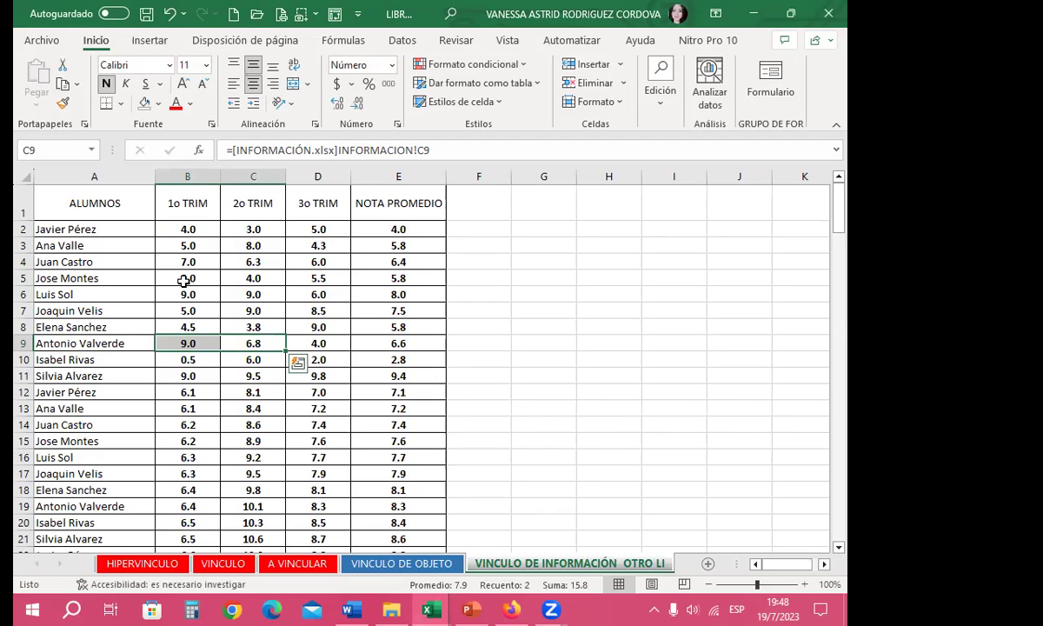
pyautogui.hotkey('ctrl', 's')
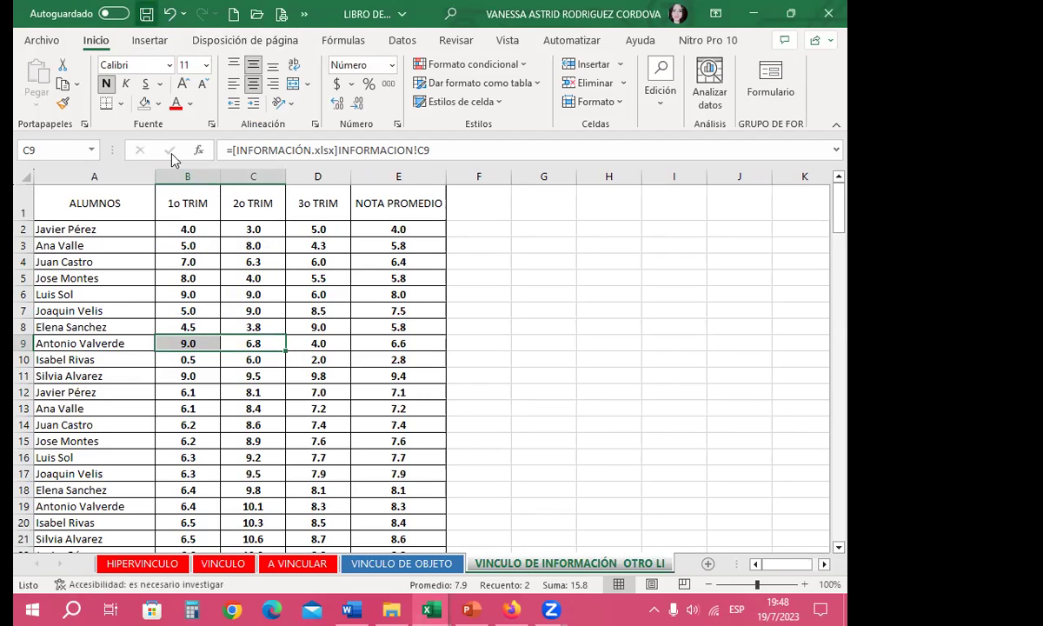
pyautogui.click(184, 276)
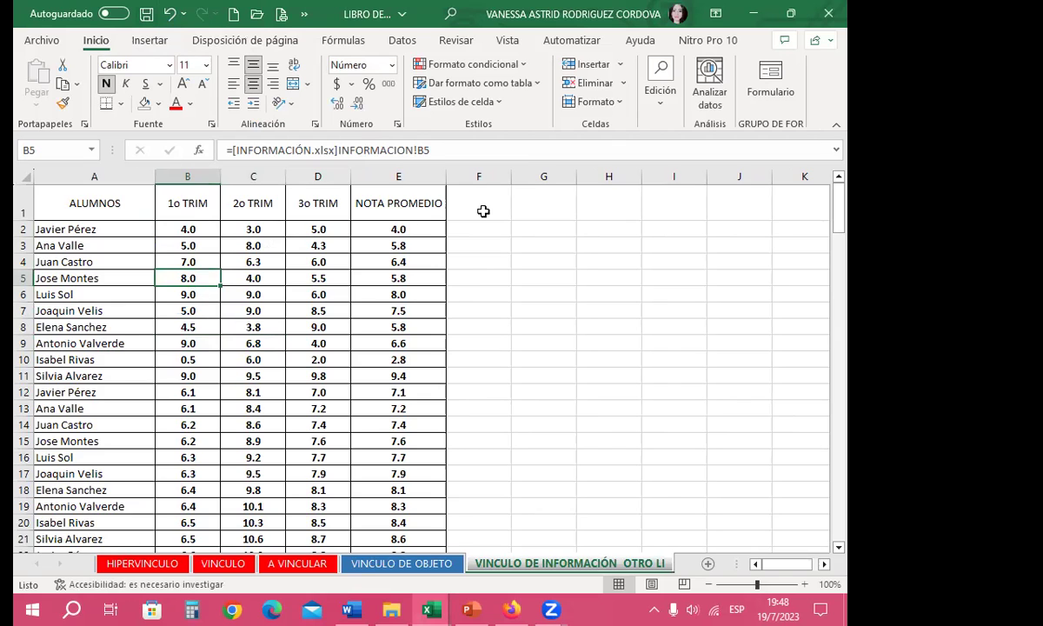
pyautogui.click(753, 13)
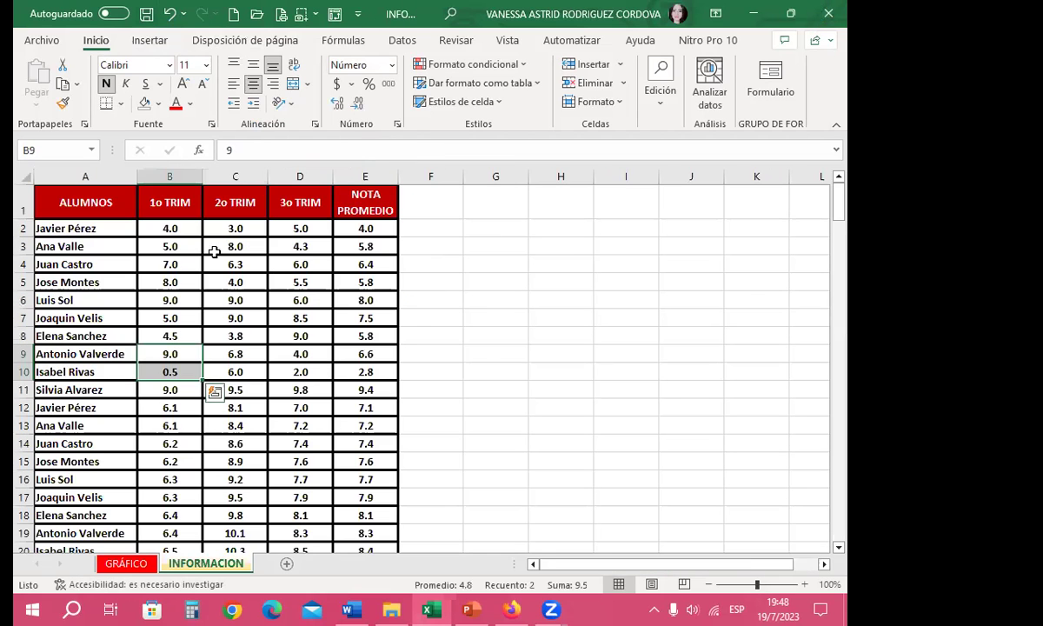
# Step: Enter 8, 9 and 10 in B2:D2 for the first student, then save and minimize INFORMACIÓN
pyautogui.click(178, 224)
pyautogui.write('8')
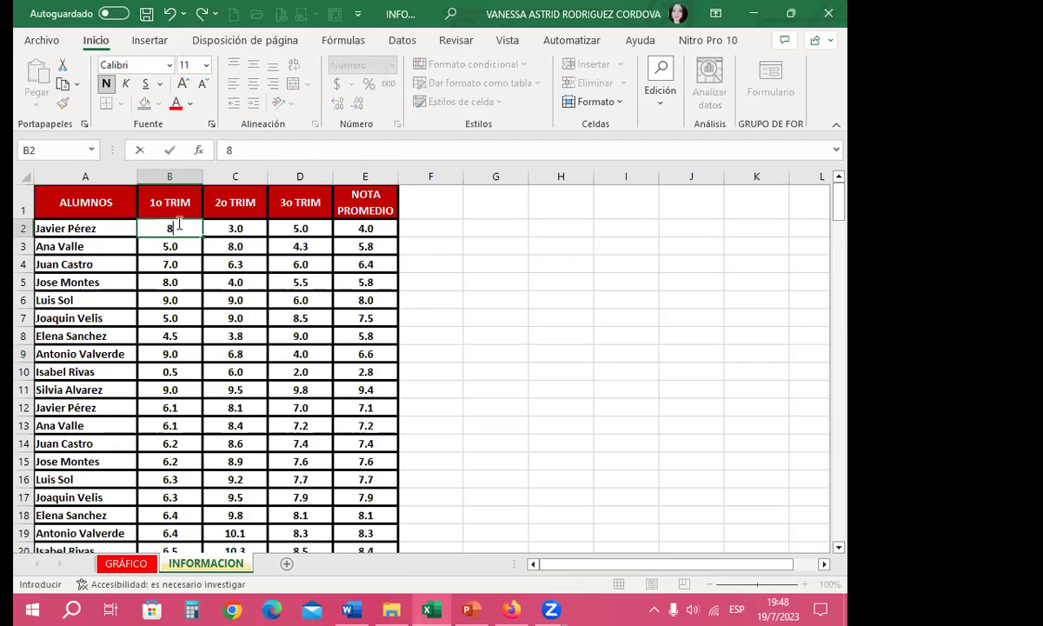
pyautogui.press('Tab')
pyautogui.write('9')
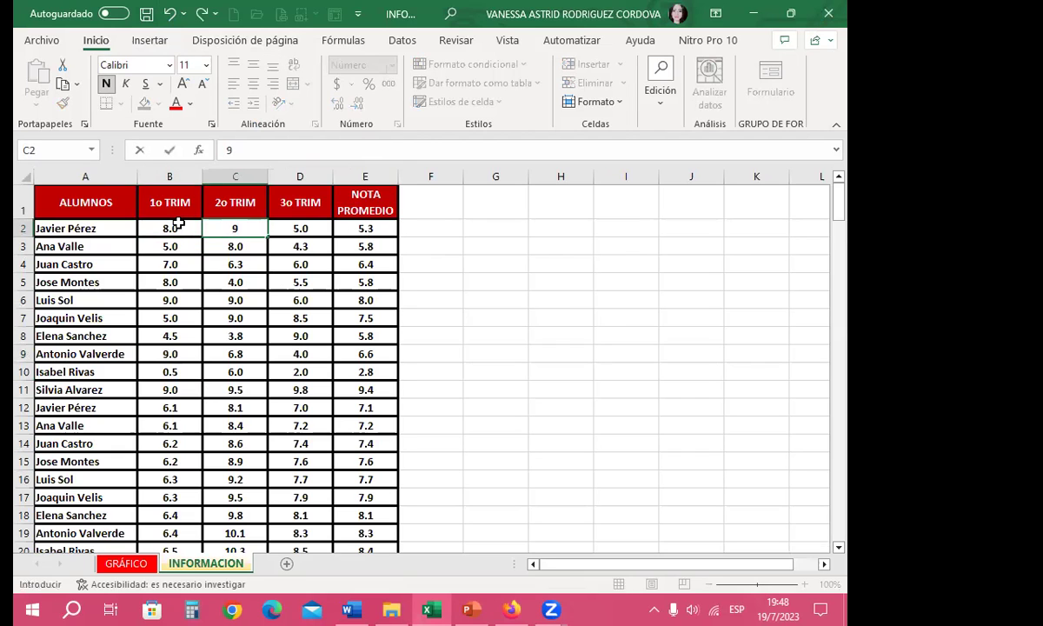
pyautogui.press('Tab')
pyautogui.write('10')
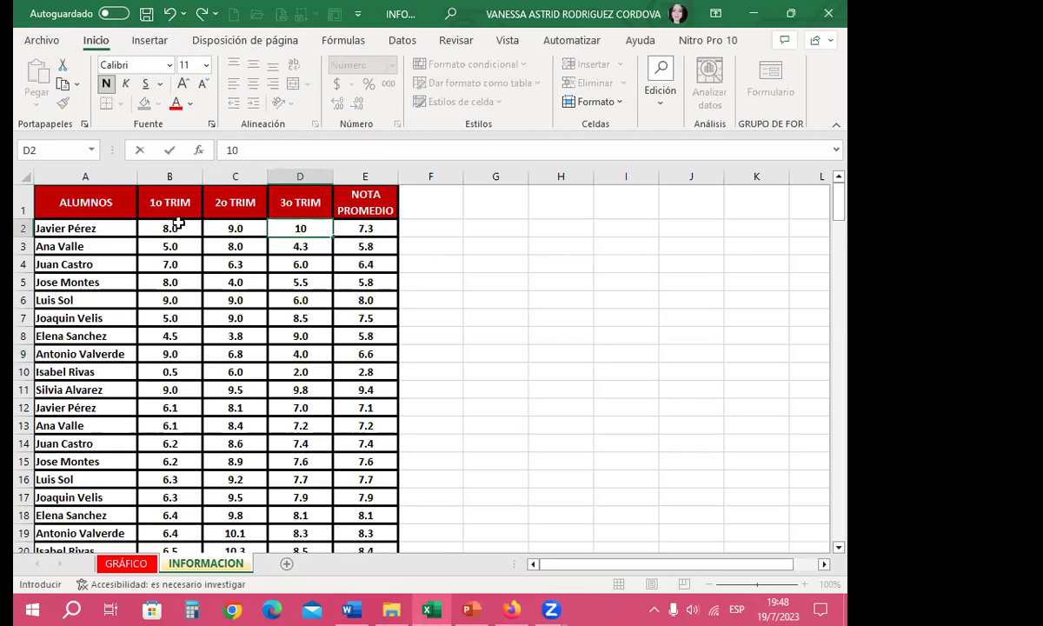
pyautogui.click(150, 279)
pyautogui.click(146, 14)
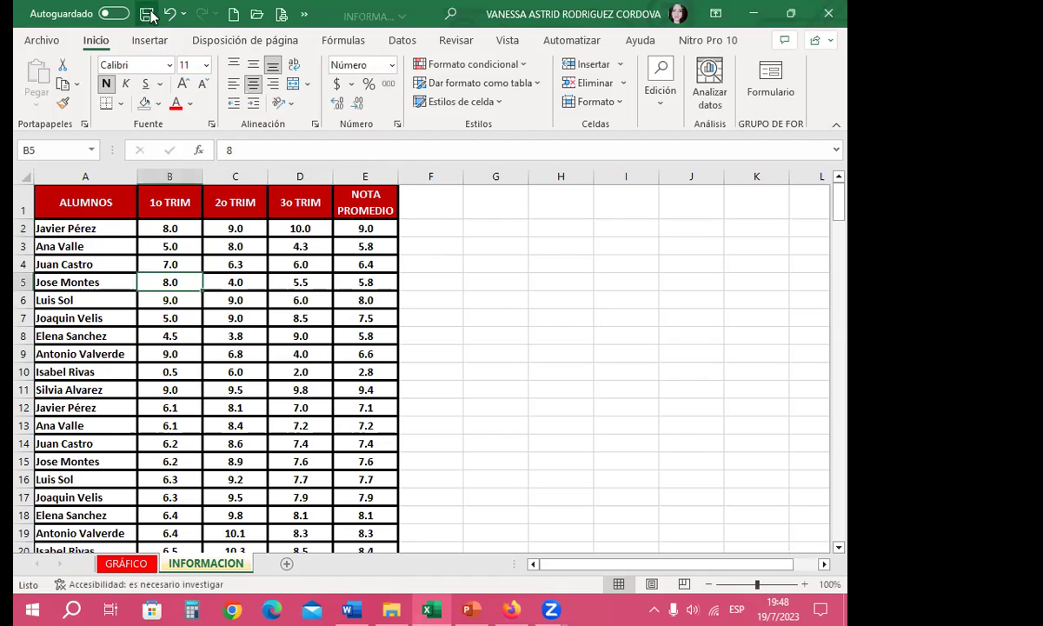
pyautogui.click(763, 14)
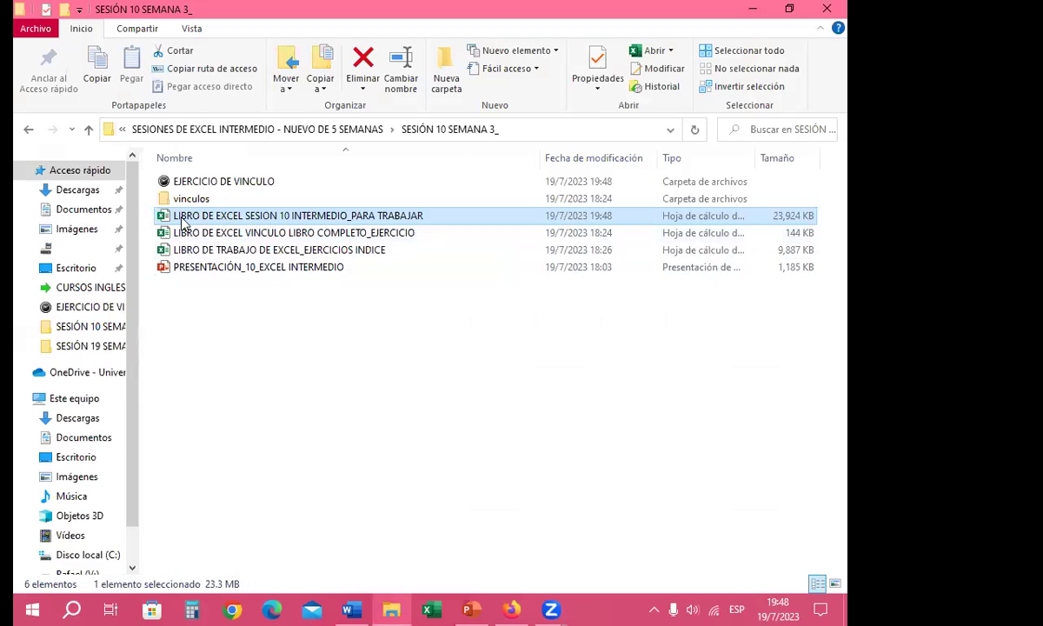
# Step: Open LIBRO DE EXCEL SESION 10 INTERMEDIO_PARA TRABAJAR from the File Explorer folder
pyautogui.doubleClick(270, 222)
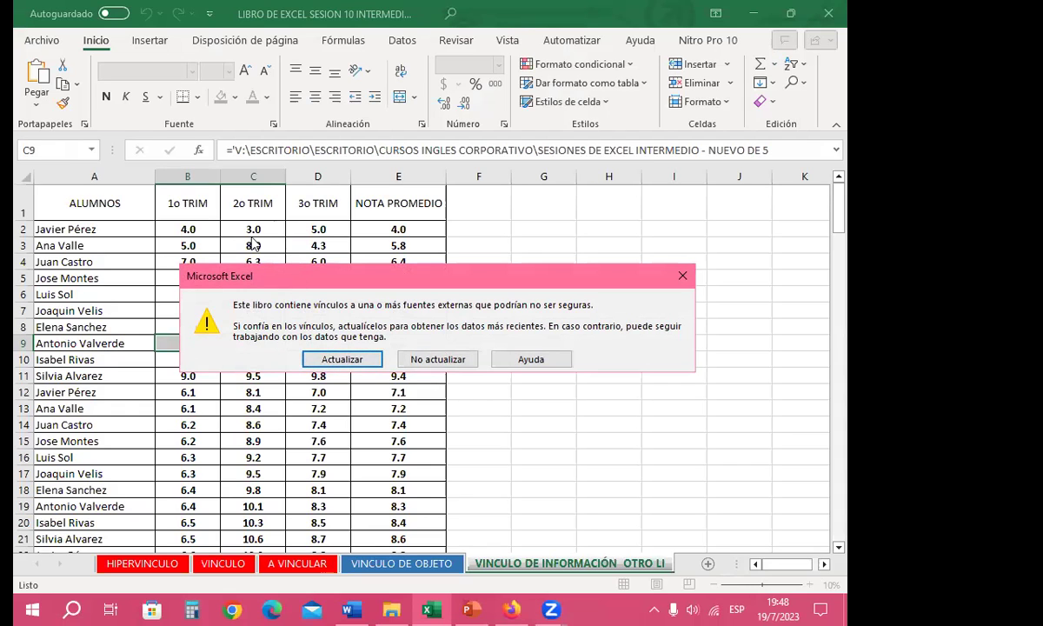
# Step: Choose Actualizar in the external-links warning so D2 shows 10.0 and the average 9.0
pyautogui.click(338, 364)
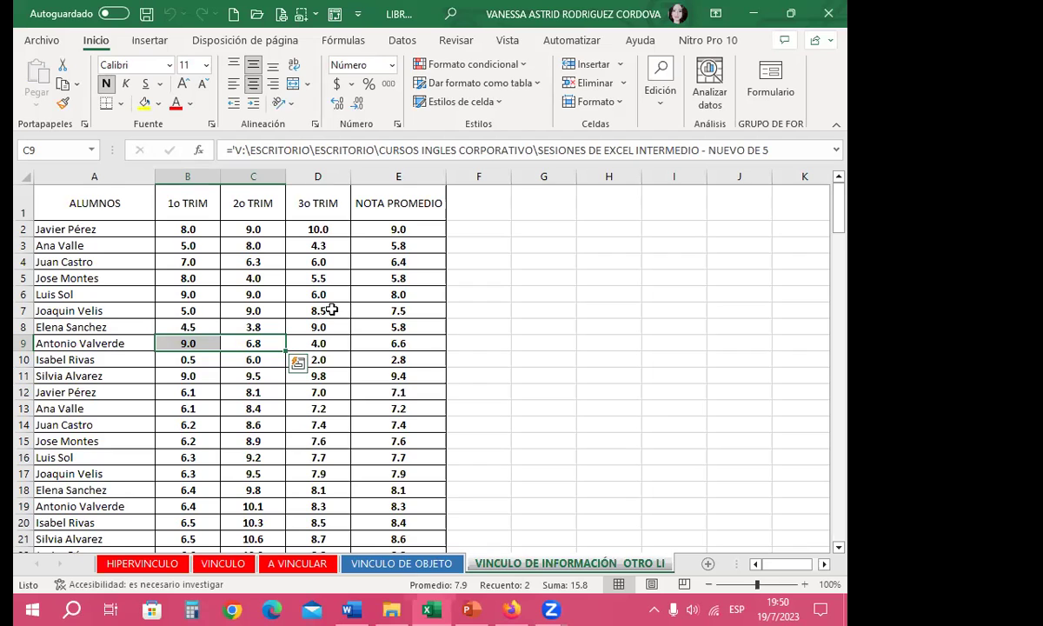
pyautogui.click(187, 227)
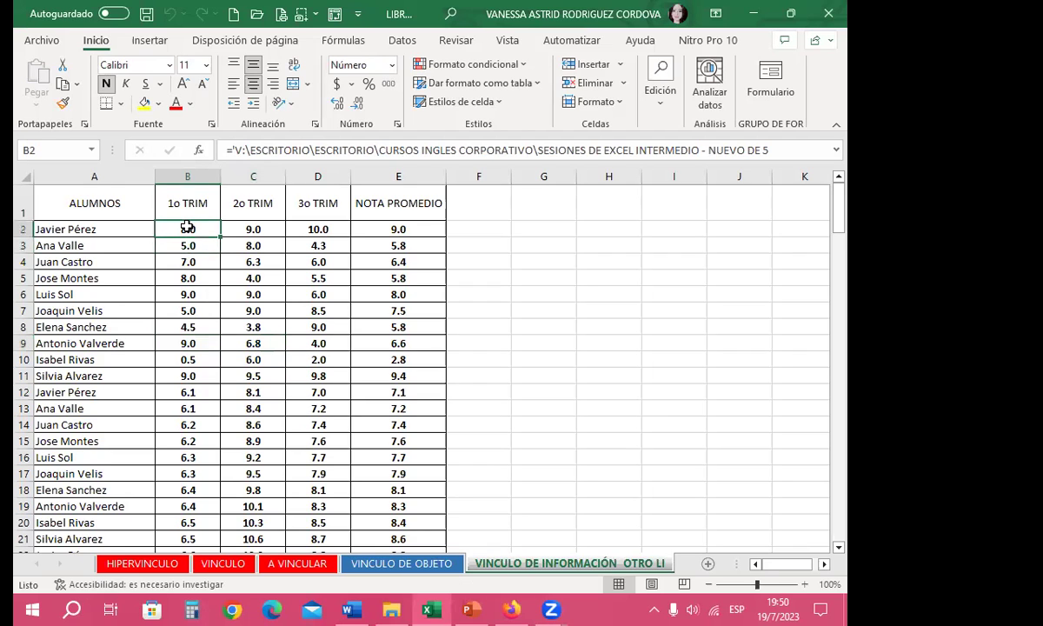
pyautogui.click(228, 276)
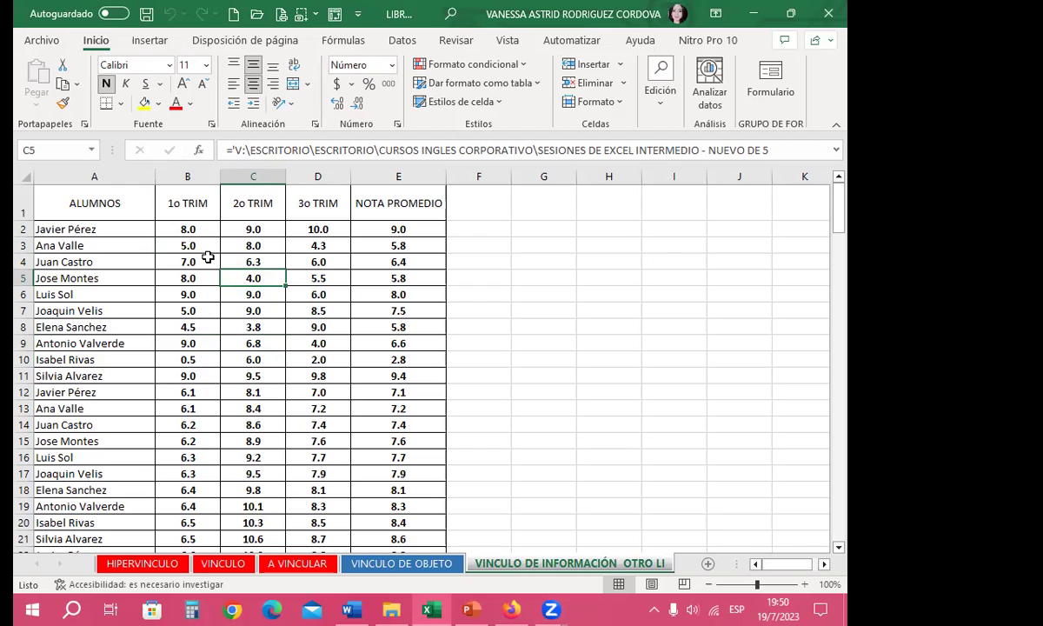
pyautogui.click(208, 257)
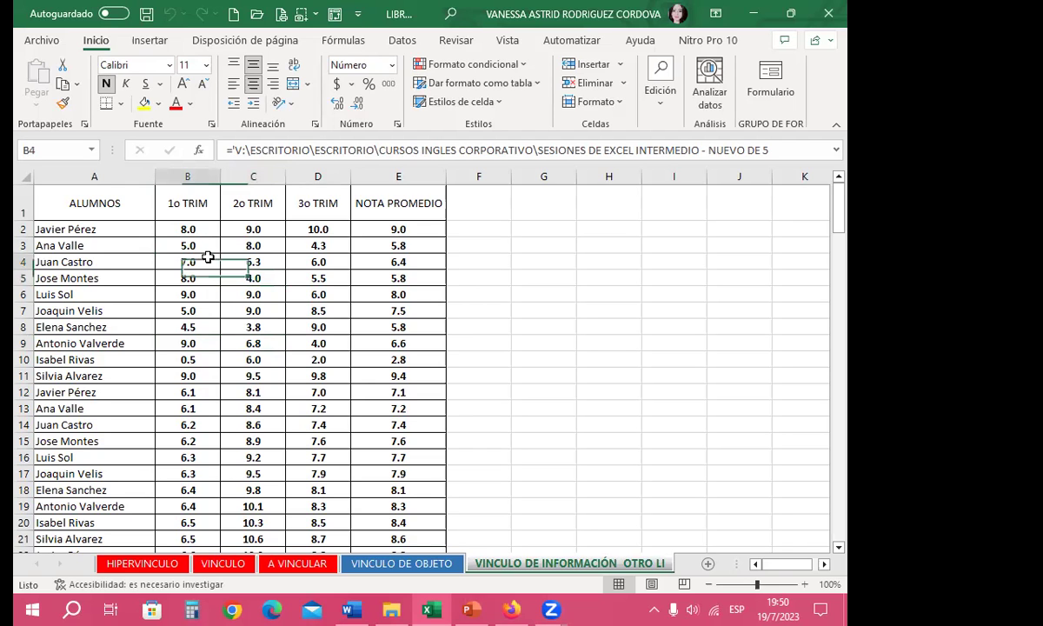
pyautogui.scroll(-4, 266, 455)
pyautogui.scroll(-3, 266, 454)
pyautogui.scroll(-6, 316, 424)
pyautogui.scroll(-5, 315, 424)
pyautogui.scroll(9, 315, 424)
pyautogui.scroll(6, 315, 424)
pyautogui.scroll(3, 315, 425)
pyautogui.click(263, 337)
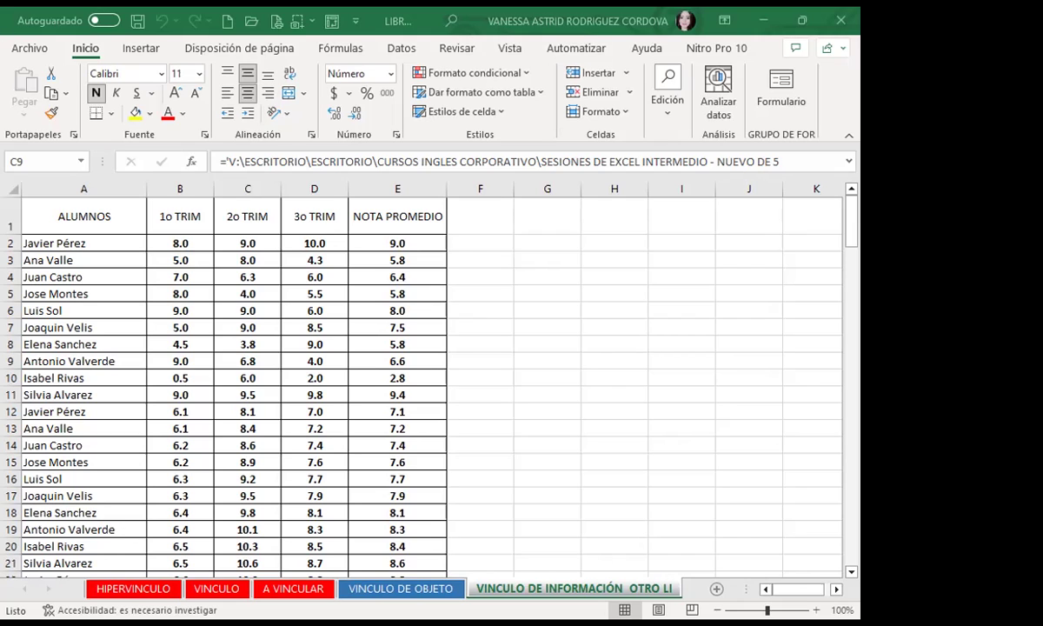
# Step: Read the Foro de discusión clase #12 question in Firefox, then return to Excel's INDICE sheet
pyautogui.hotkey('alt', 'Tab')
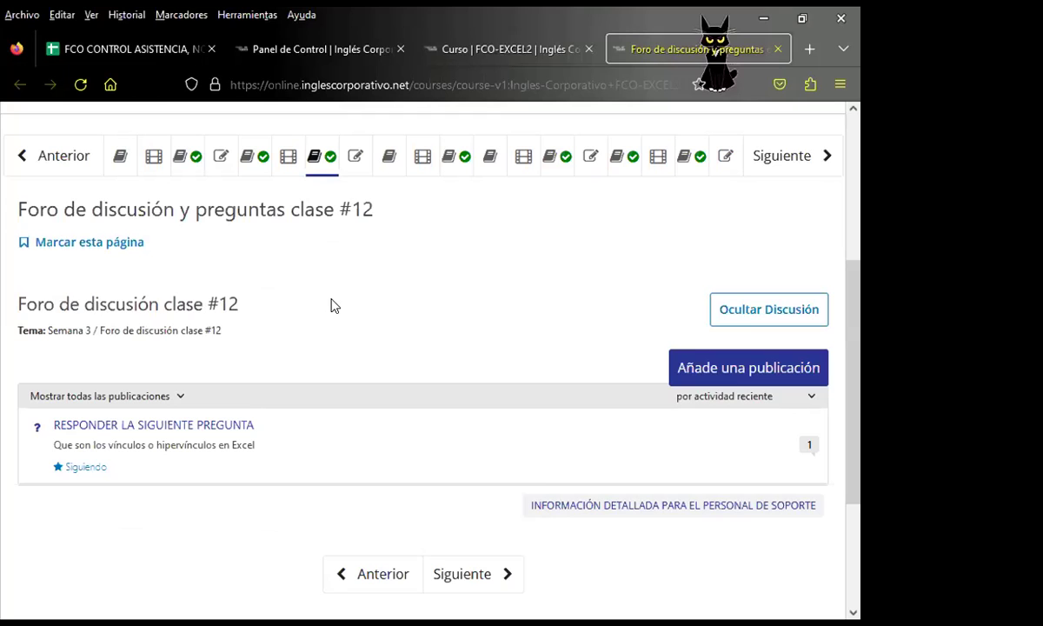
pyautogui.scroll(-2, 305, 382)
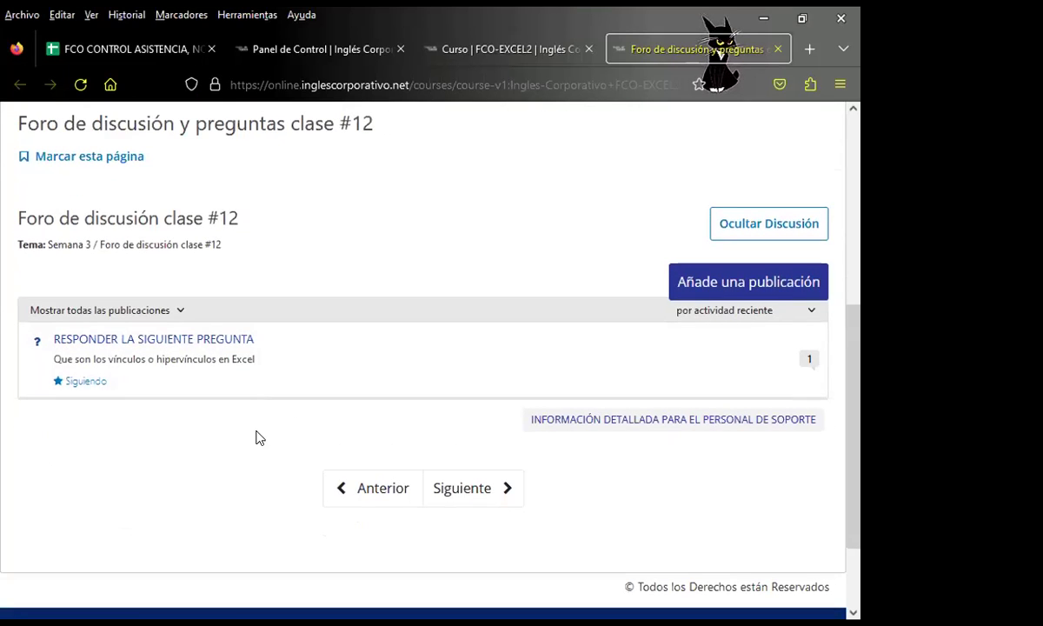
pyautogui.click(361, 494)
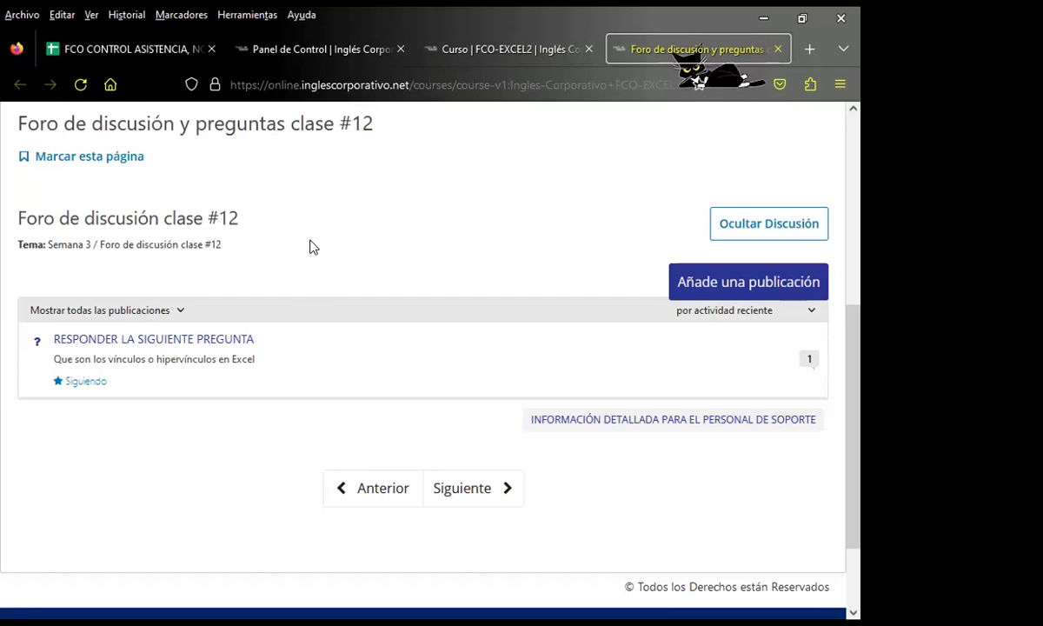
pyautogui.scroll(2, 288, 292)
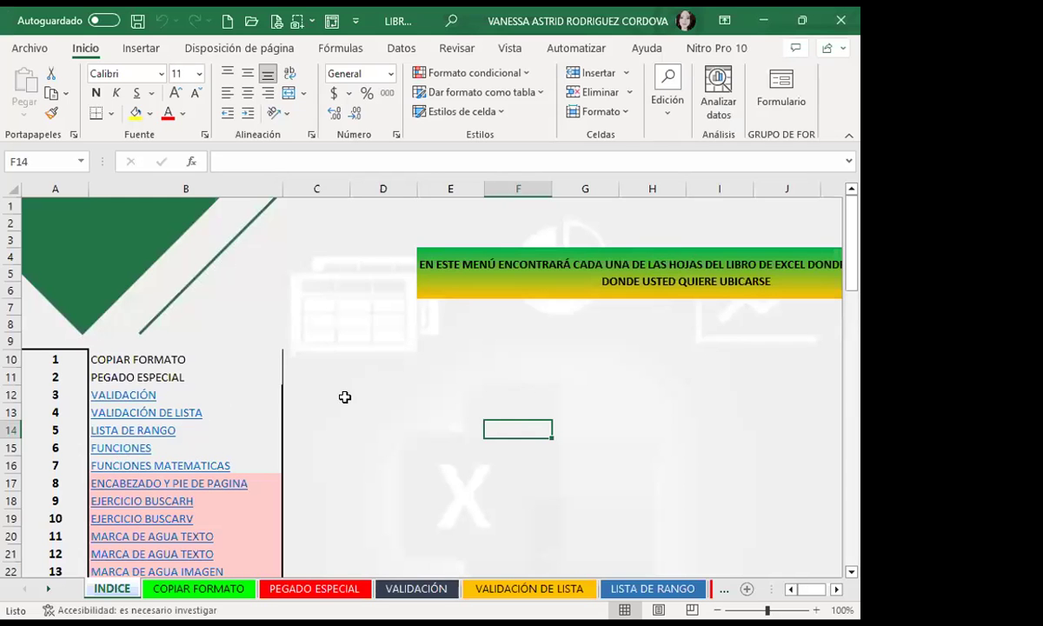
pyautogui.click(377, 395)
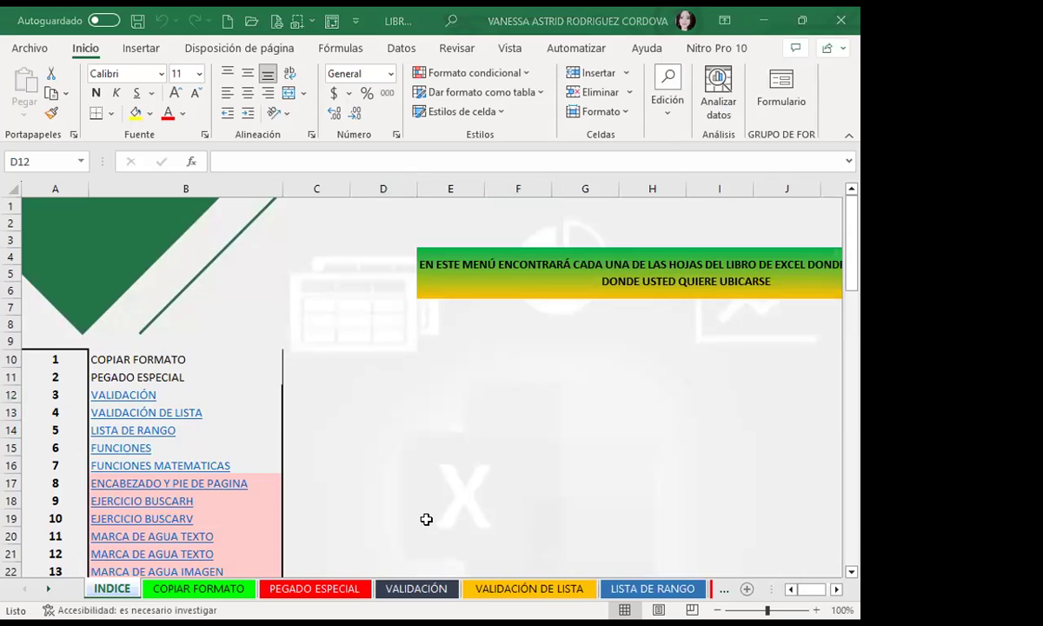
pyautogui.rightClick(48, 588)
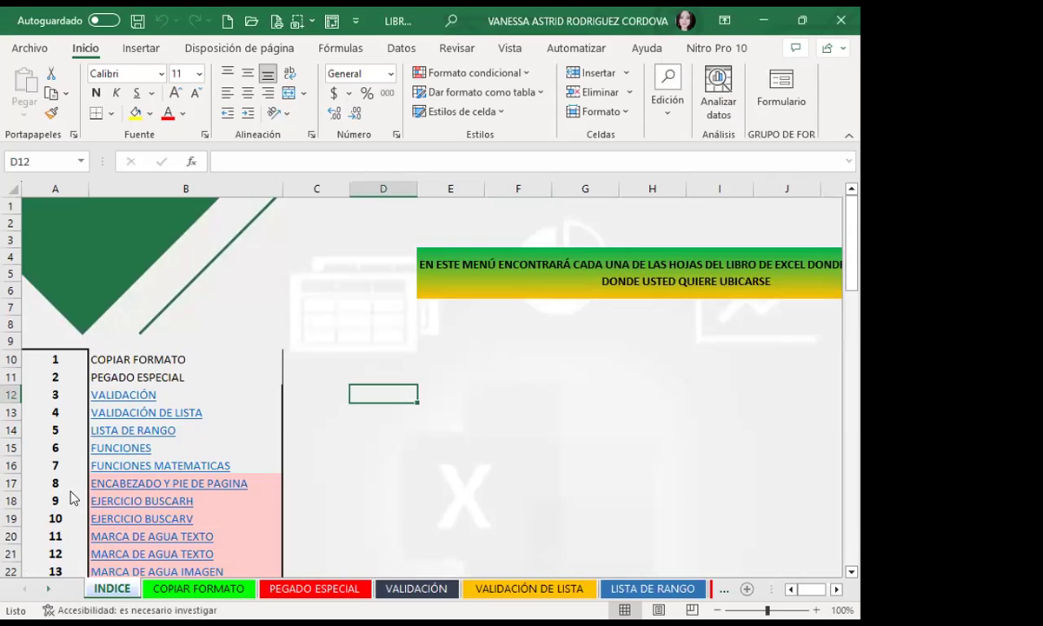
pyautogui.scroll(-3, 87, 470)
pyautogui.scroll(-4, 89, 497)
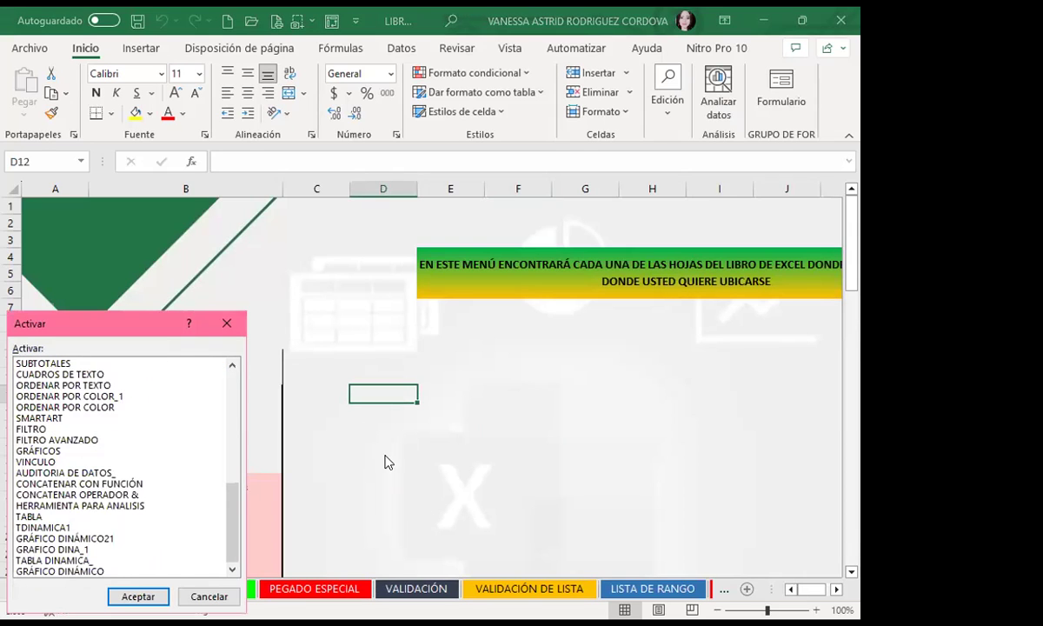
pyautogui.click(238, 322)
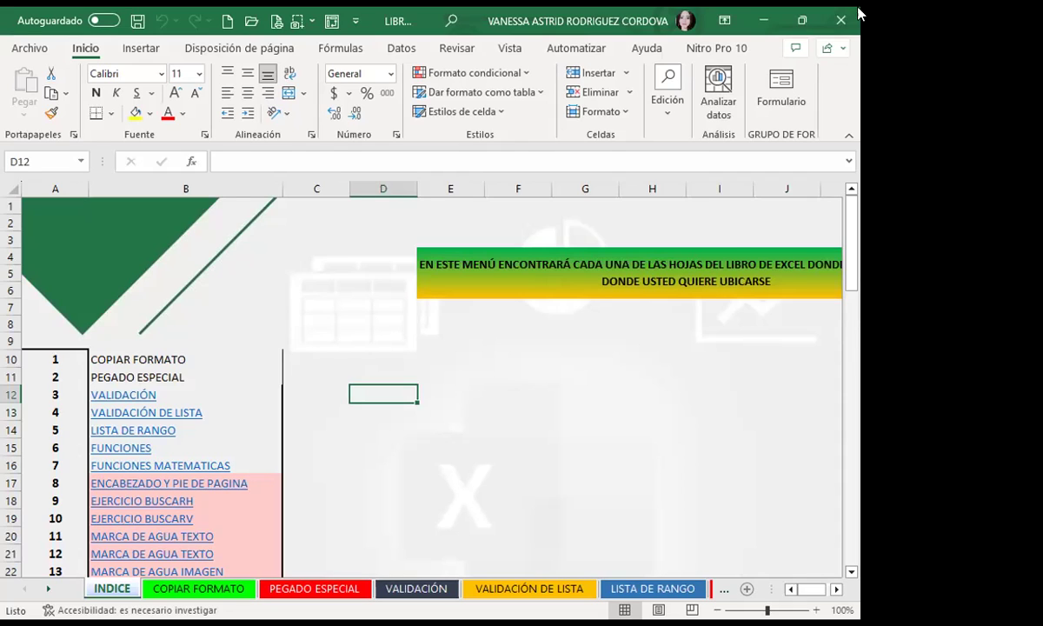
pyautogui.click(344, 445)
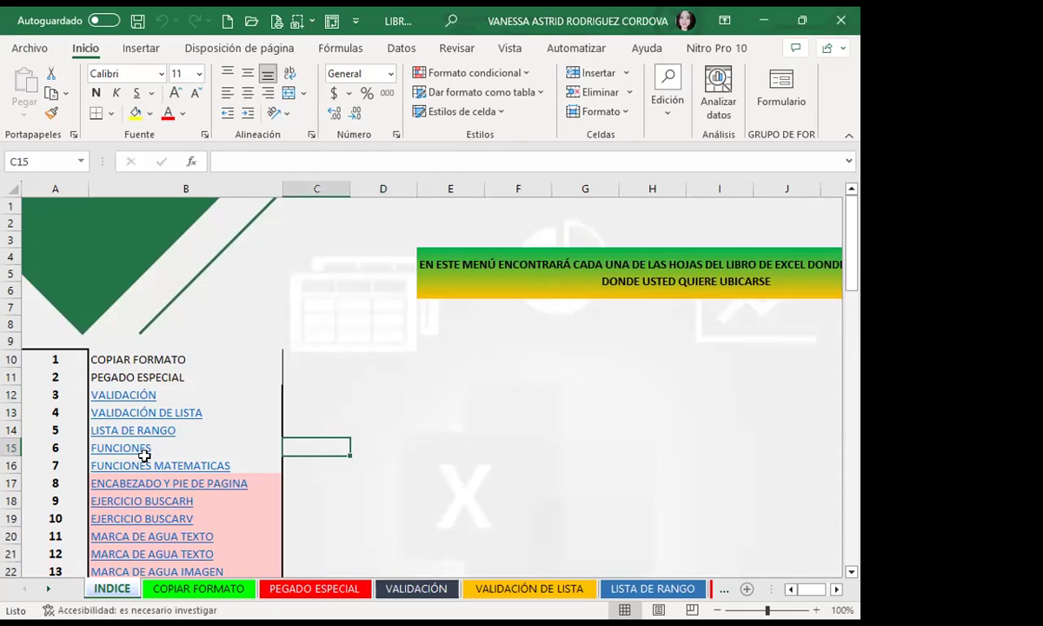
pyautogui.scroll(-3, 142, 379)
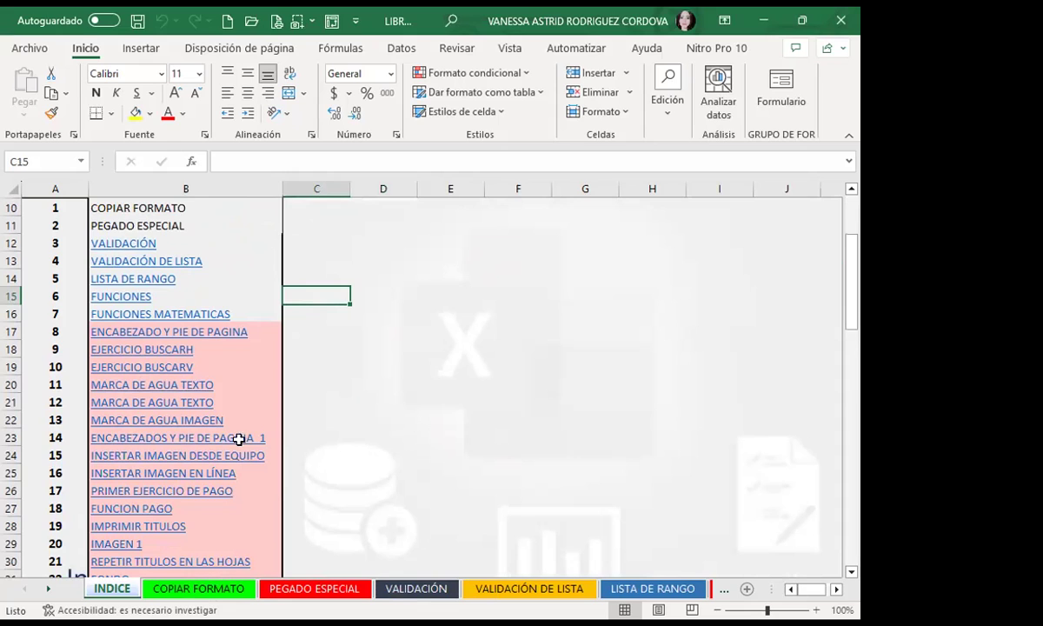
pyautogui.scroll(-1, 104, 487)
pyautogui.scroll(-6, 104, 474)
pyautogui.scroll(-5, 98, 502)
pyautogui.scroll(-7, 98, 503)
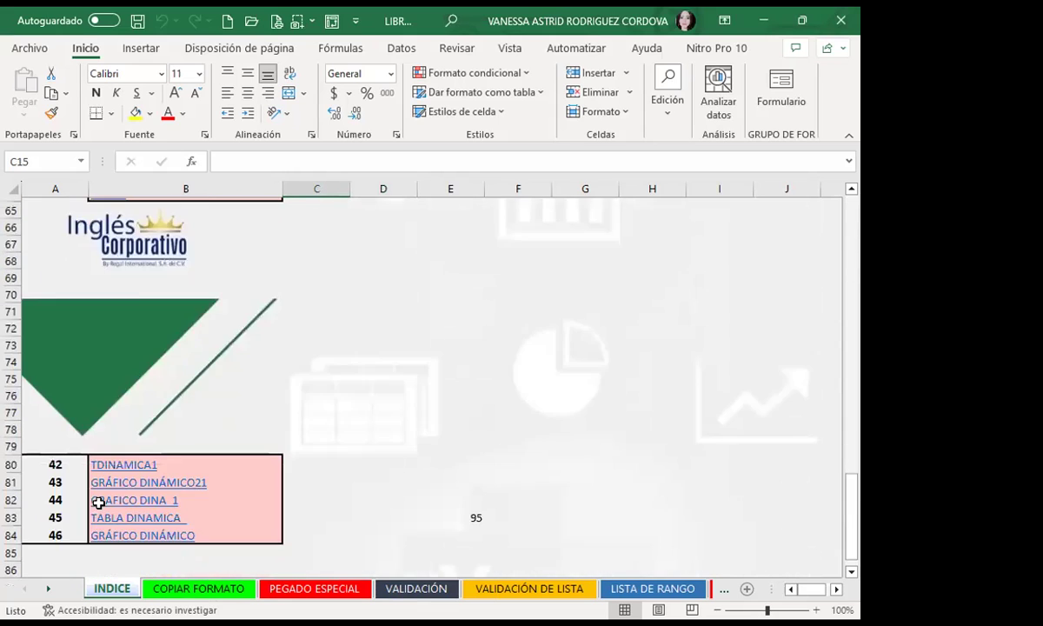
pyautogui.scroll(-3, 98, 502)
pyautogui.scroll(-2, 99, 502)
pyautogui.scroll(2, 158, 397)
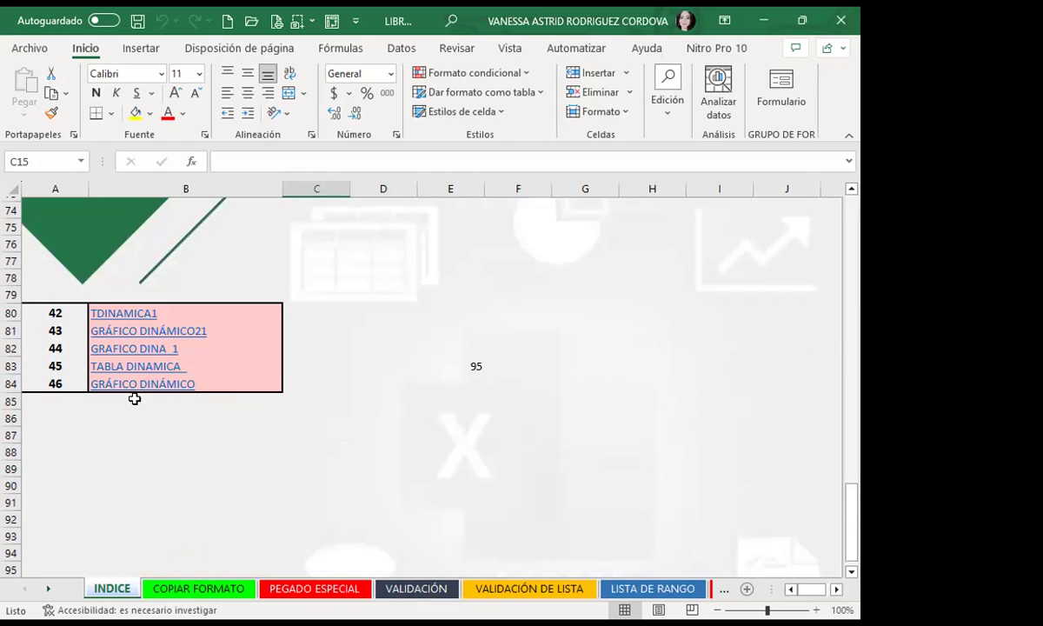
pyautogui.scroll(4, 335, 425)
pyautogui.scroll(4, 334, 424)
pyautogui.scroll(2, 335, 425)
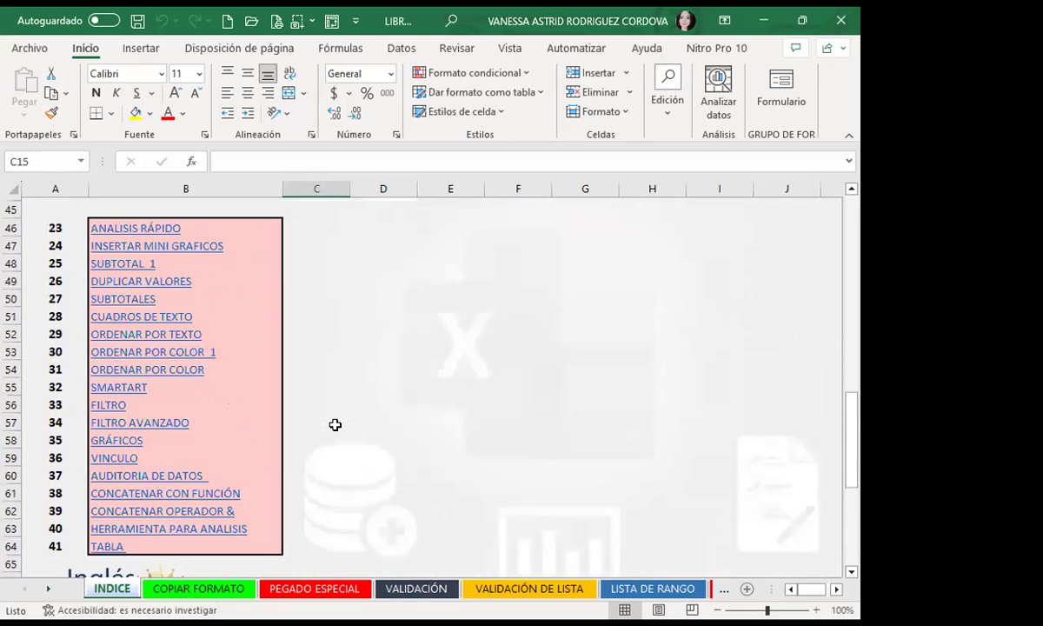
# Step: Follow the SMARTART index link and scroll through its list, process, cycle and hierarchy diagrams
pyautogui.click(116, 387)
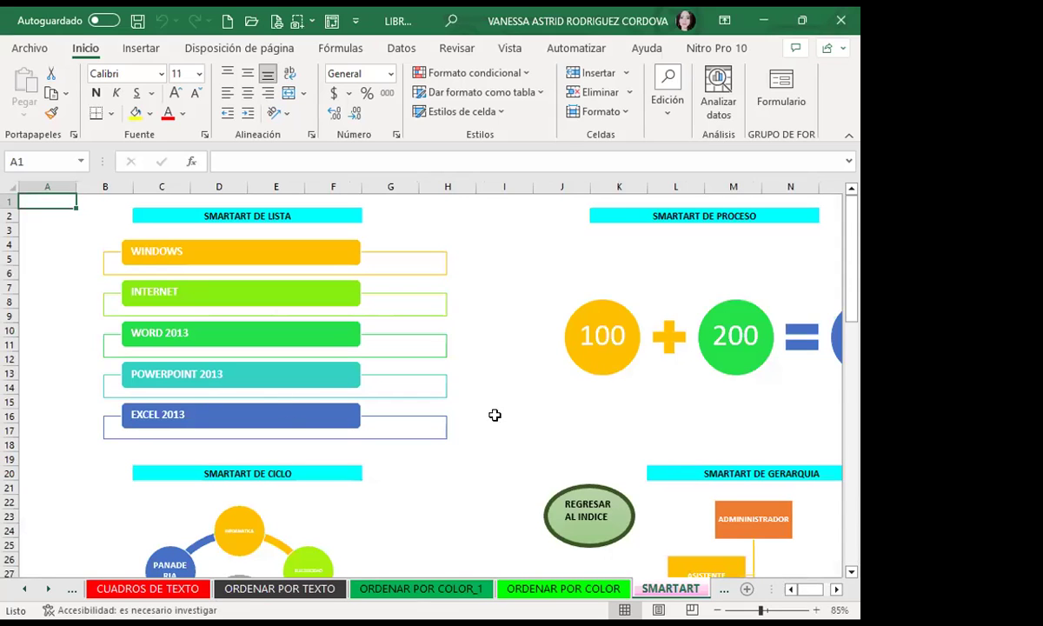
pyautogui.scroll(-3, 575, 522)
pyautogui.scroll(-4, 539, 522)
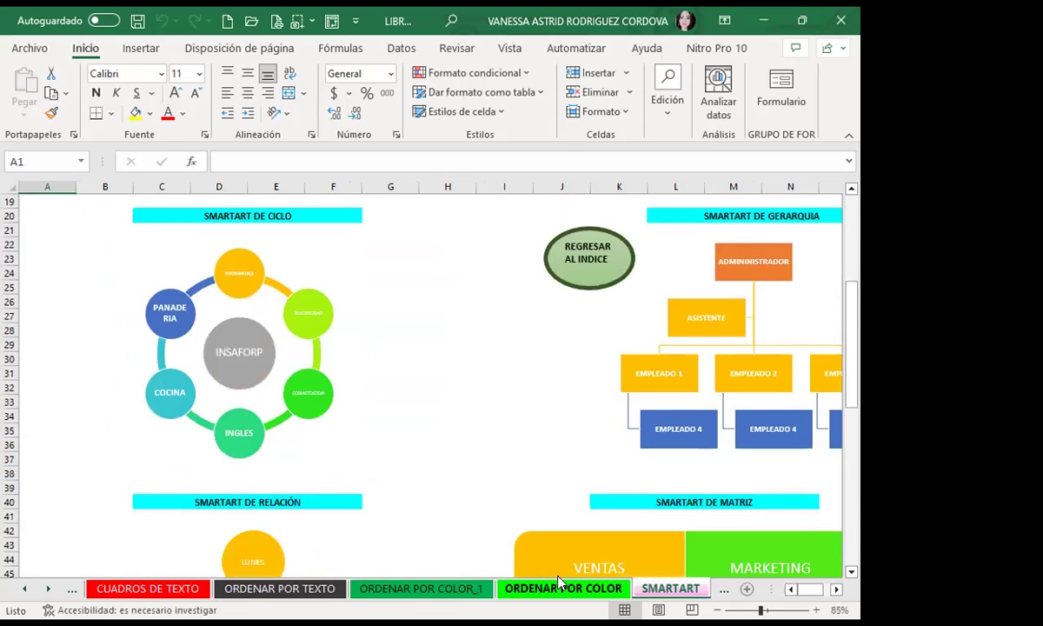
pyautogui.scroll(-6, 483, 513)
pyautogui.scroll(-4, 483, 513)
pyautogui.scroll(-6, 483, 513)
pyautogui.scroll(2, 483, 513)
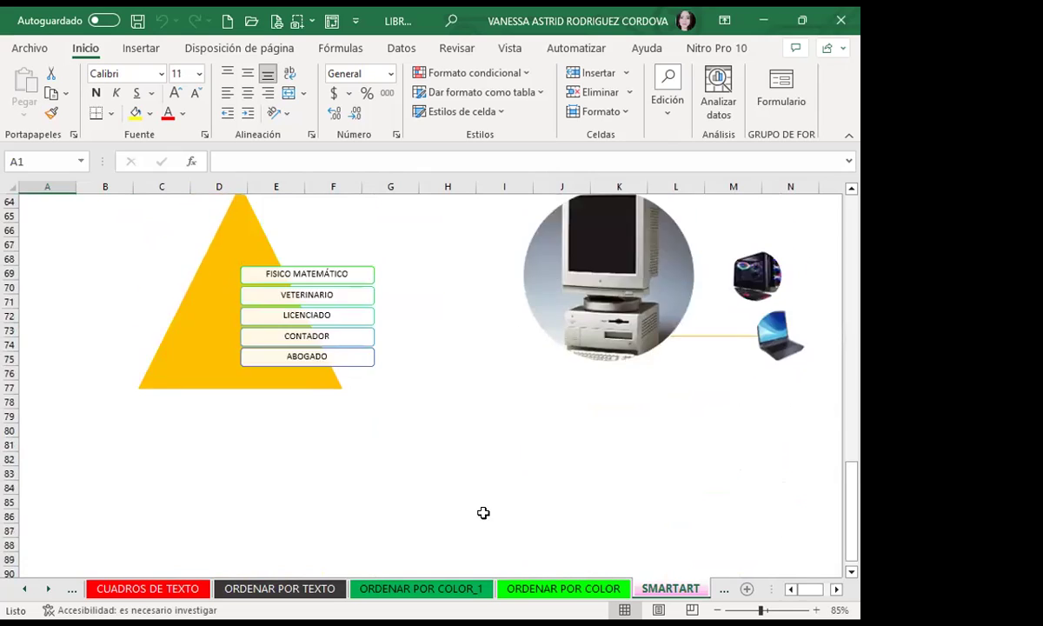
pyautogui.scroll(6, 484, 513)
pyautogui.scroll(8, 484, 512)
pyautogui.scroll(7, 483, 513)
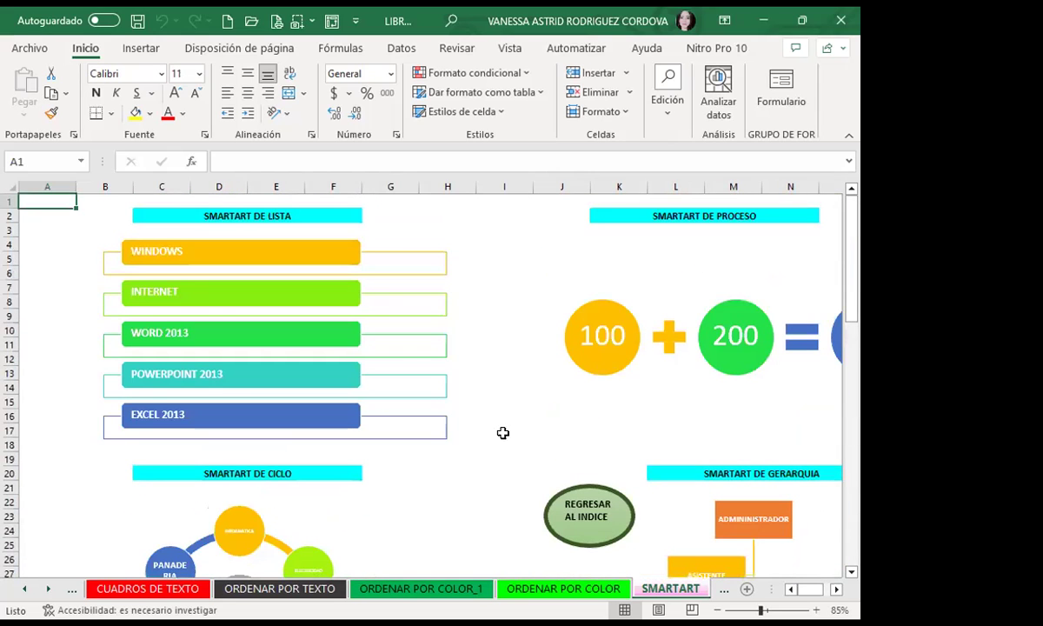
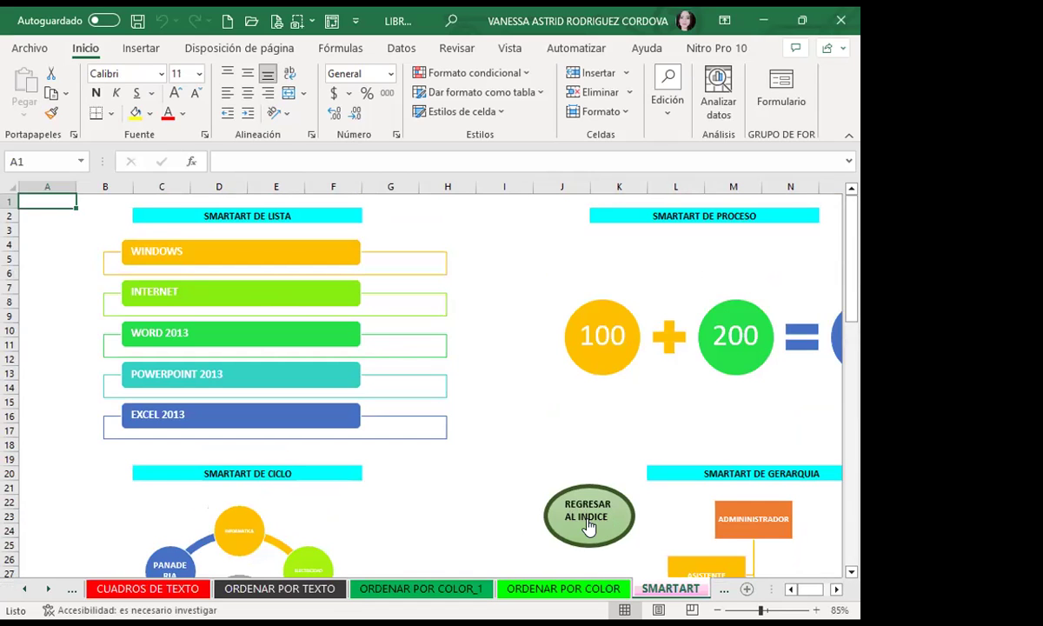
# Step: Return from SMARTART to the INDICE sheet and select entries in column B
pyautogui.click(589, 522)
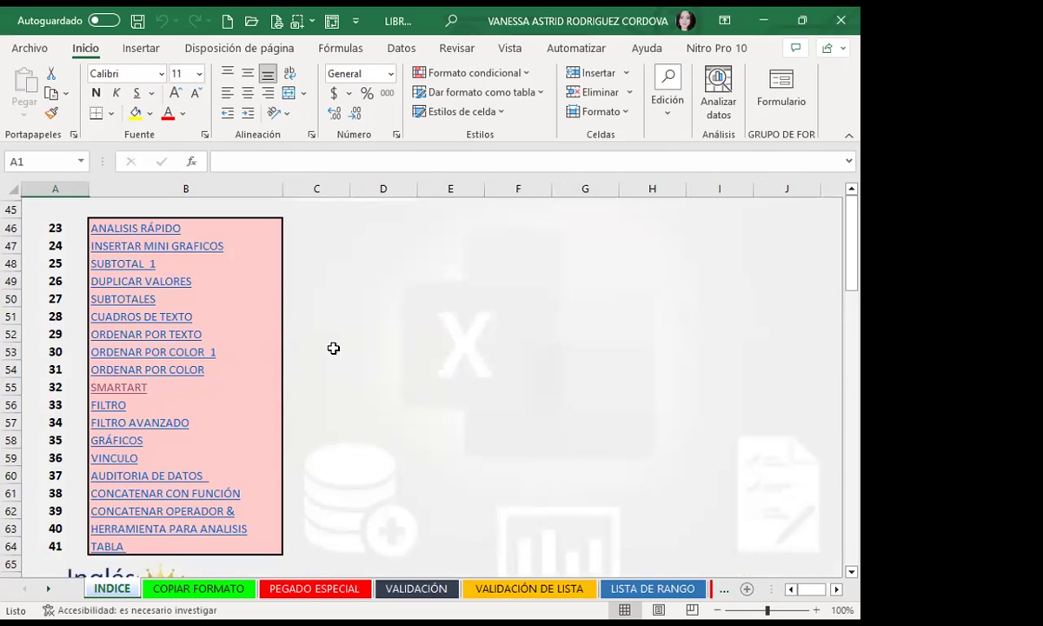
pyautogui.click(116, 288)
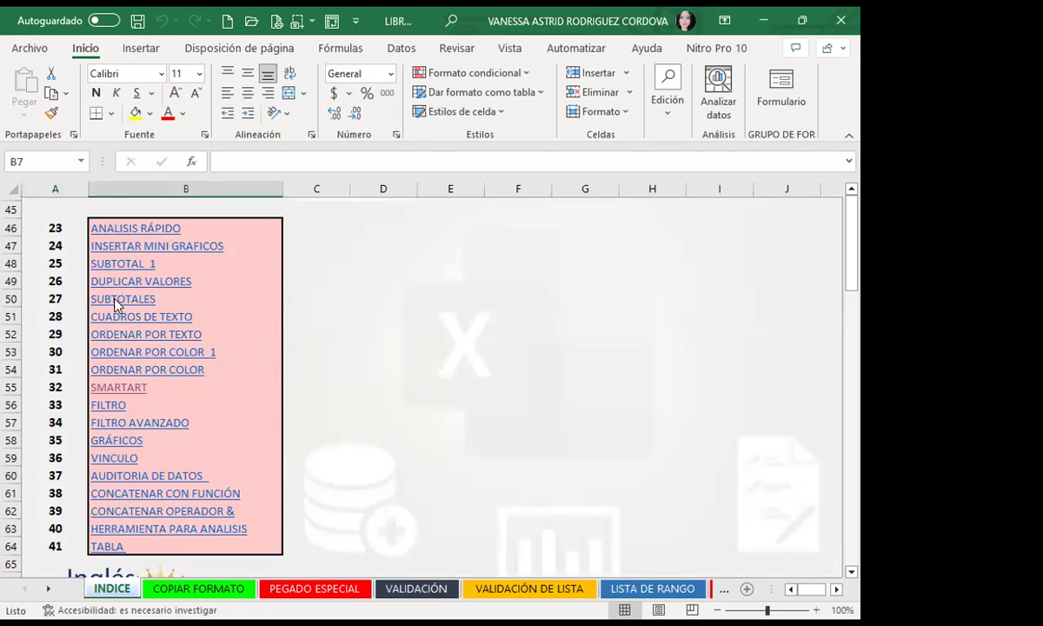
pyautogui.click(132, 302)
pyautogui.click(57, 293)
pyautogui.click(126, 291)
pyautogui.click(132, 276)
# Step: Test the VALIDACIÓN link and its return button, then follow the DUPLICAR VALORES link
pyautogui.click(117, 391)
pyautogui.click(773, 247)
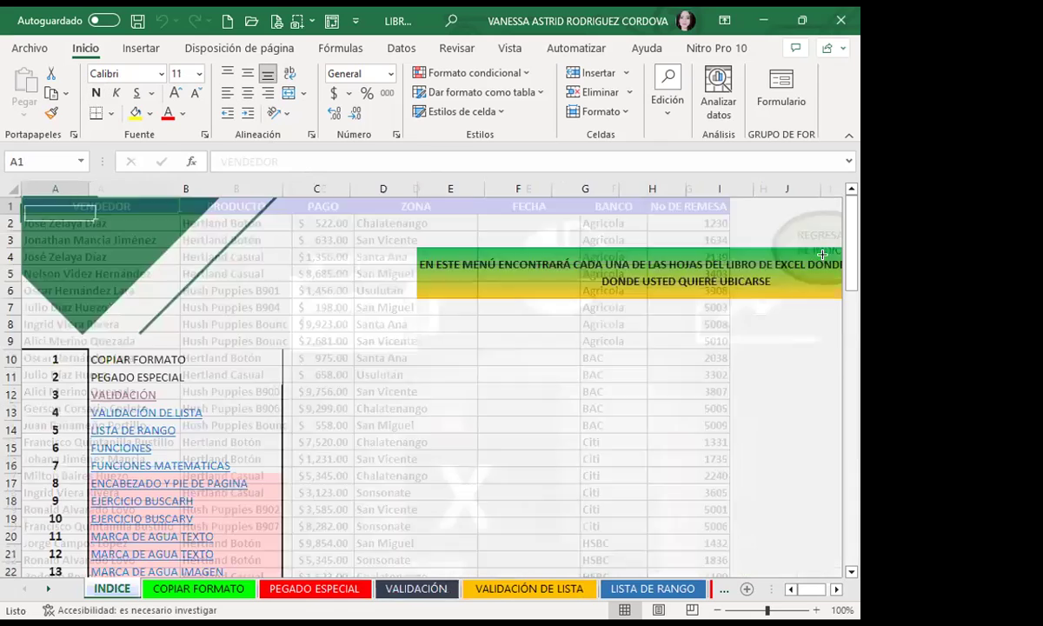
pyautogui.scroll(-4, 123, 503)
pyautogui.scroll(-4, 121, 491)
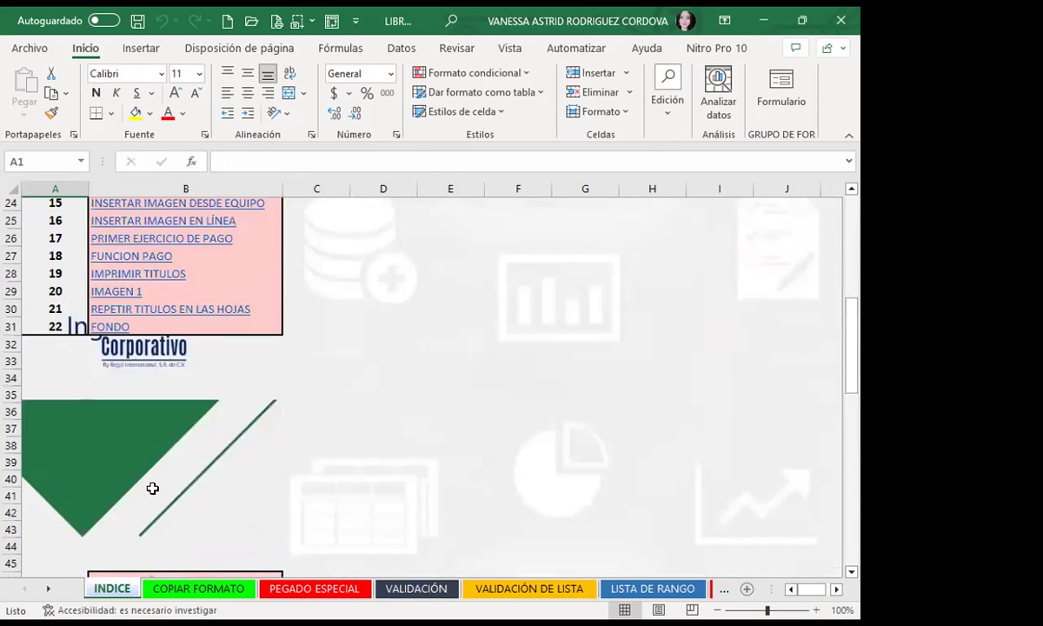
pyautogui.scroll(-4, 153, 488)
pyautogui.scroll(-4, 152, 487)
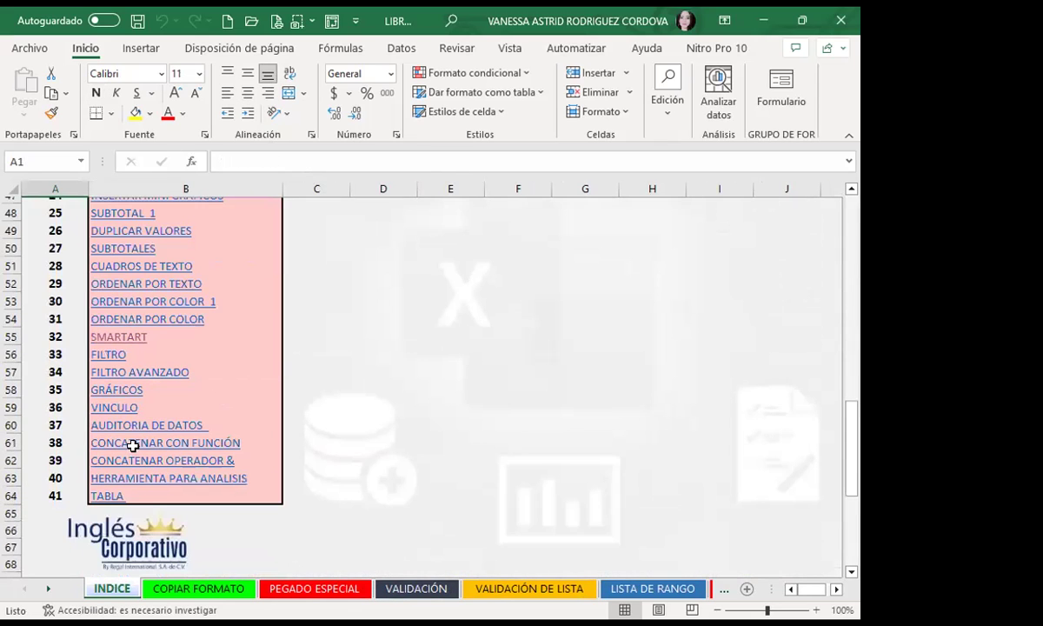
pyautogui.click(116, 230)
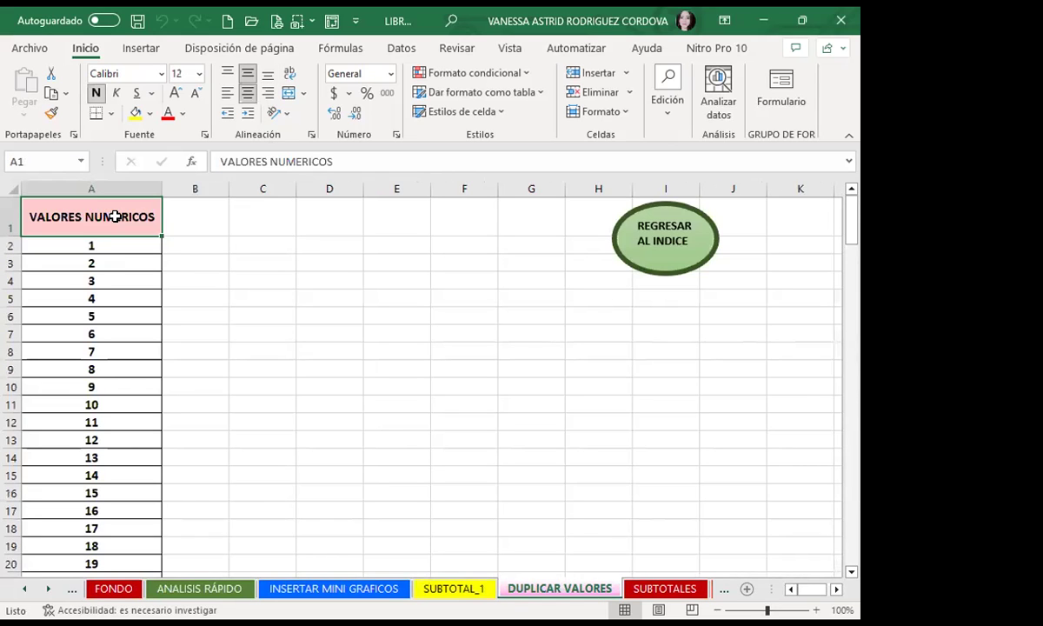
# Step: Visit the SUBTOTAL_1 sheet and use its REGRESAR AL INDICE button to come back
pyautogui.click(465, 592)
pyautogui.scroll(7, 447, 417)
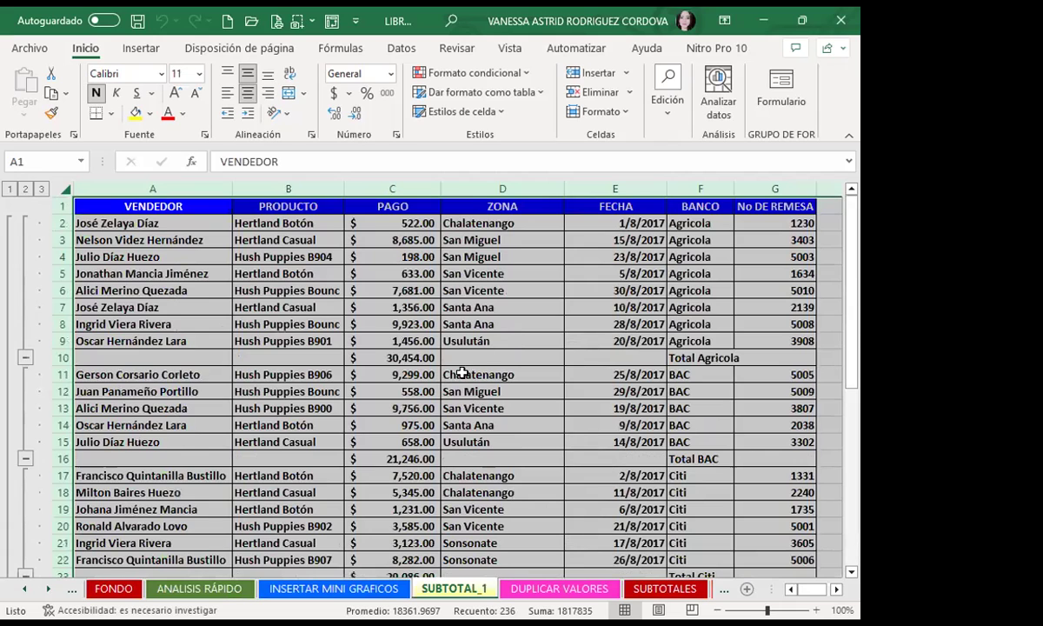
pyautogui.scroll(-3, 198, 408)
pyautogui.scroll(-7, 179, 426)
pyautogui.scroll(-1, 179, 425)
pyautogui.click(282, 423)
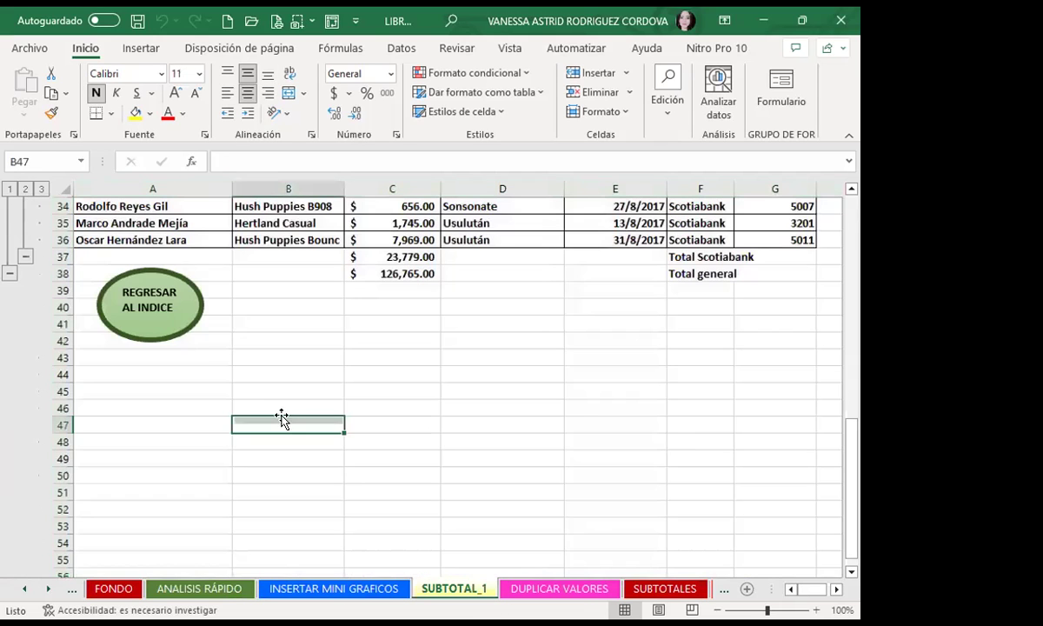
pyautogui.click(151, 312)
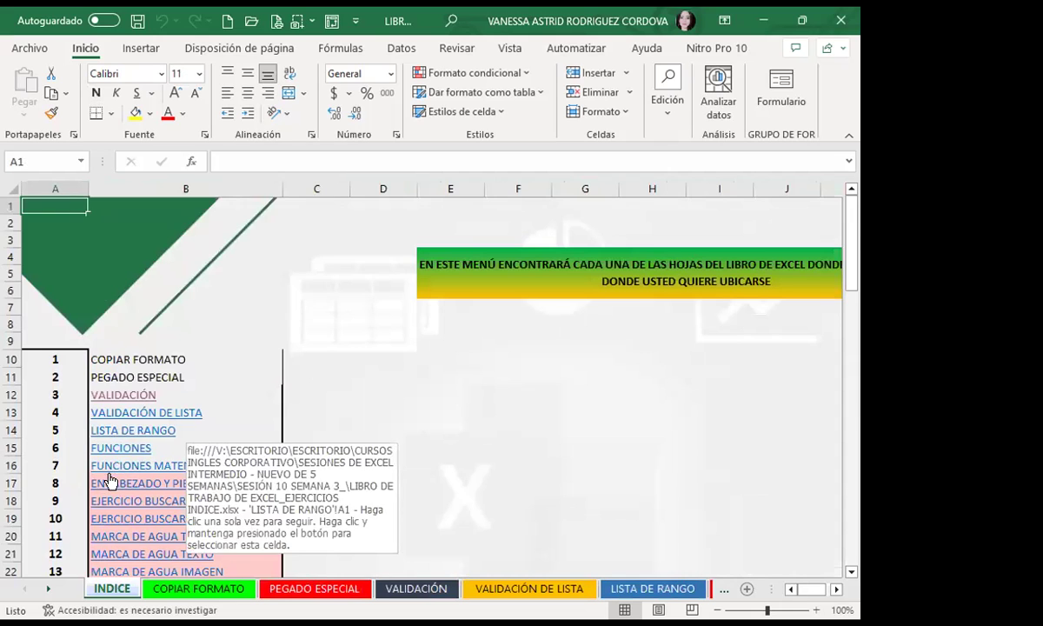
# Step: Follow the MARCA DE AGUA IMAGEN link and return to INDICE with its button
pyautogui.scroll(-3, 109, 481)
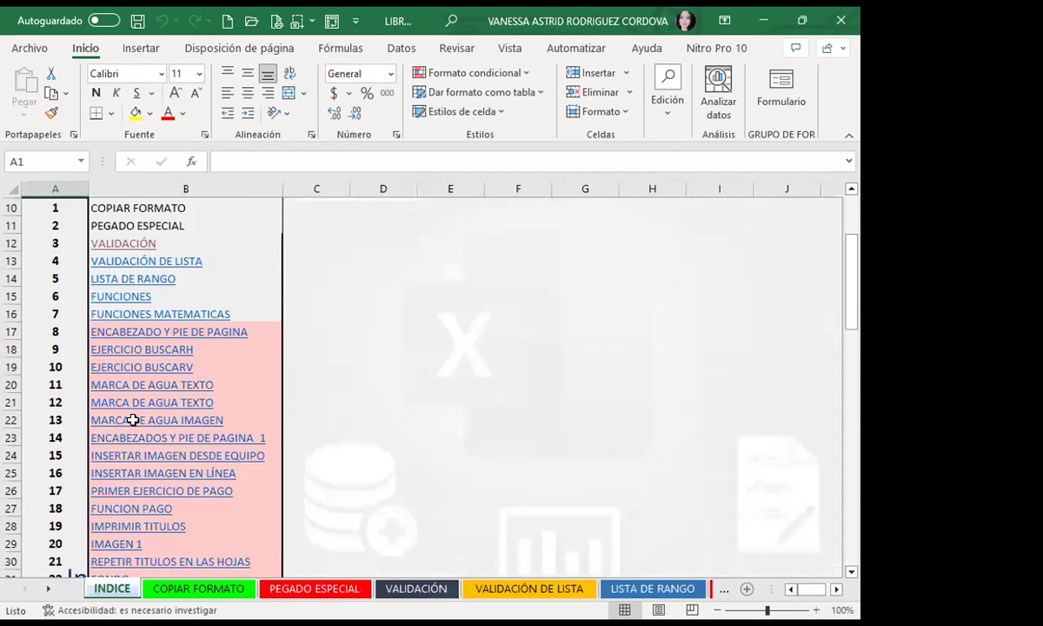
pyautogui.click(132, 419)
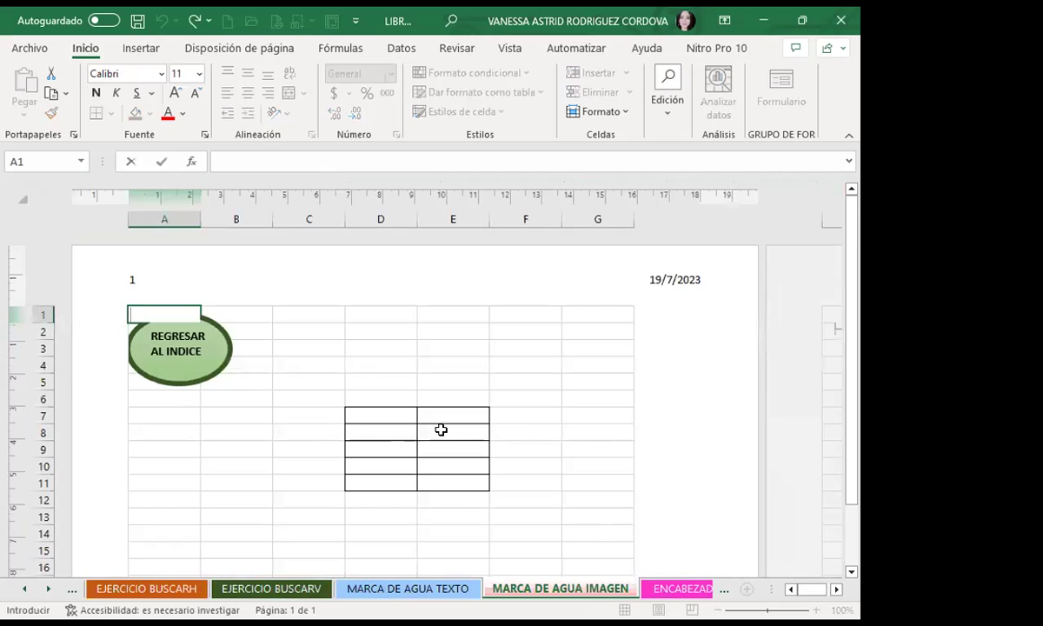
pyautogui.scroll(-4, 426, 458)
pyautogui.scroll(-6, 356, 361)
pyautogui.scroll(-6, 449, 550)
pyautogui.scroll(5, 398, 525)
pyautogui.scroll(6, 395, 522)
pyautogui.scroll(5, 276, 466)
pyautogui.click(176, 331)
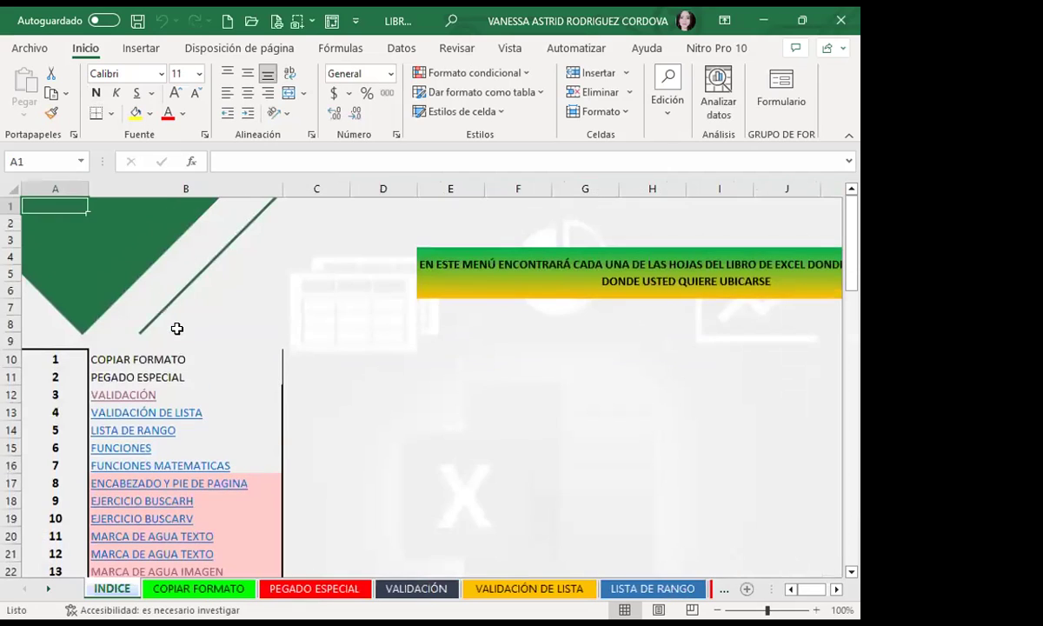
pyautogui.scroll(-3, 164, 456)
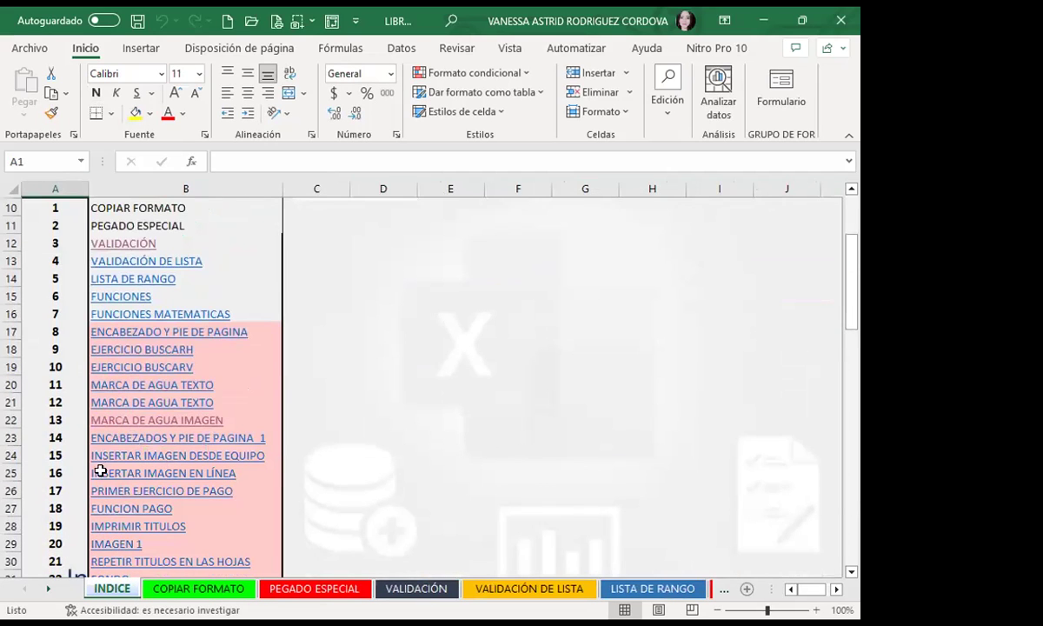
pyautogui.click(157, 458)
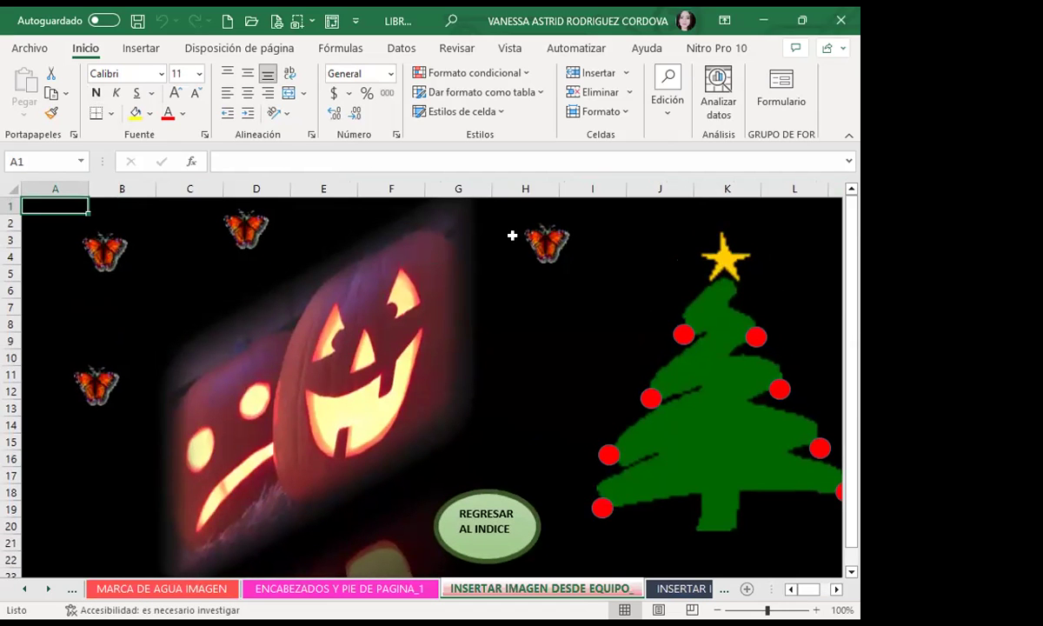
pyautogui.scroll(-4, 556, 448)
pyautogui.scroll(4, 569, 459)
pyautogui.click(483, 522)
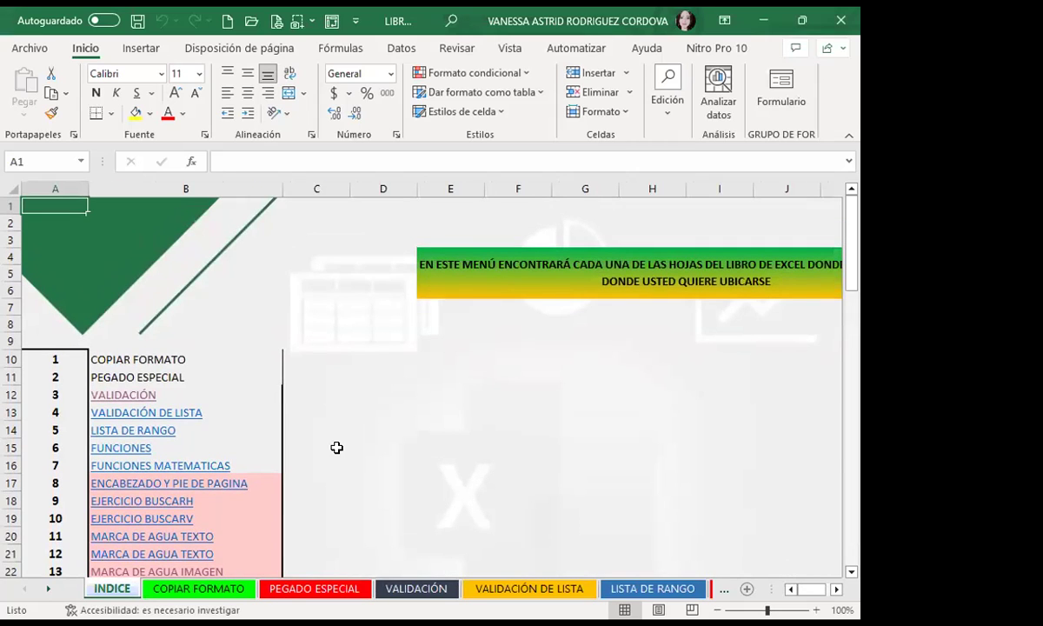
pyautogui.scroll(-3, 336, 447)
pyautogui.scroll(-3, 336, 447)
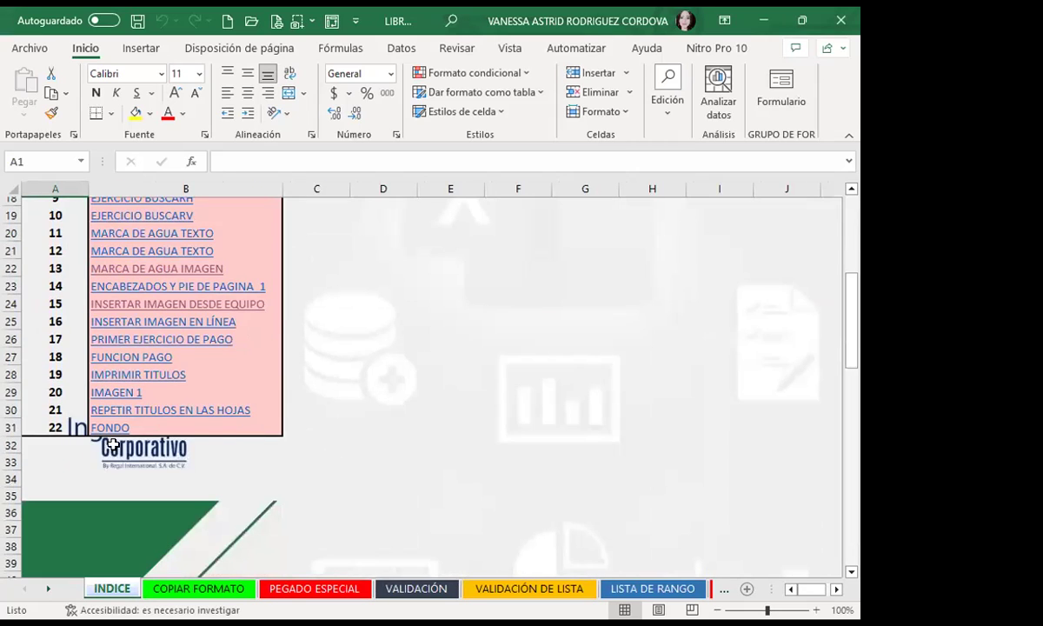
pyautogui.click(104, 392)
pyautogui.scroll(-2, 439, 466)
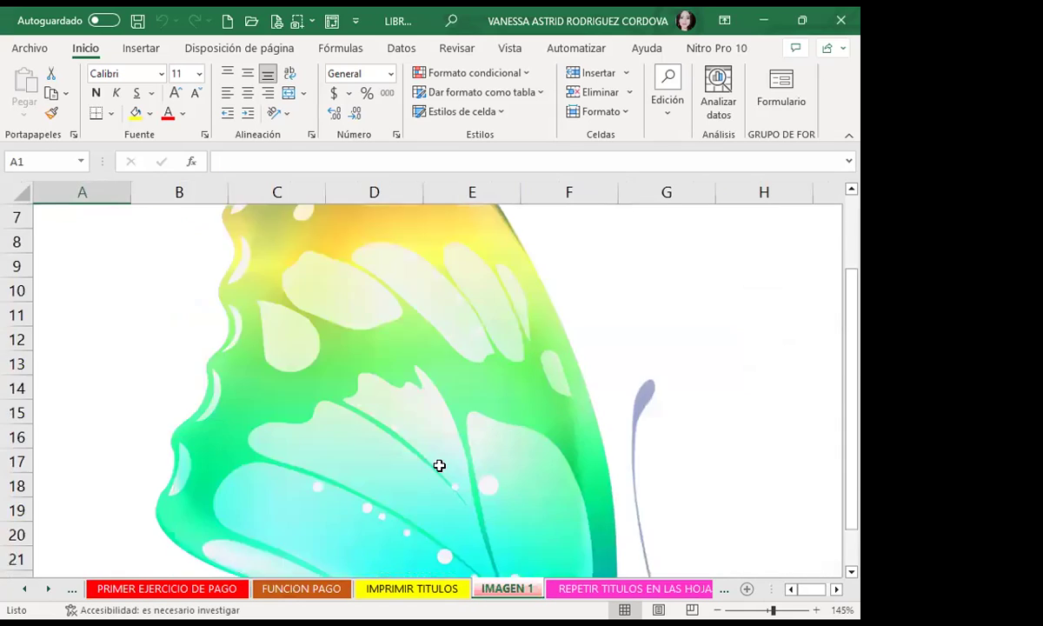
pyautogui.scroll(-7, 554, 489)
pyautogui.scroll(-9, 553, 490)
pyautogui.scroll(6, 553, 489)
pyautogui.scroll(7, 553, 490)
pyautogui.scroll(5, 552, 489)
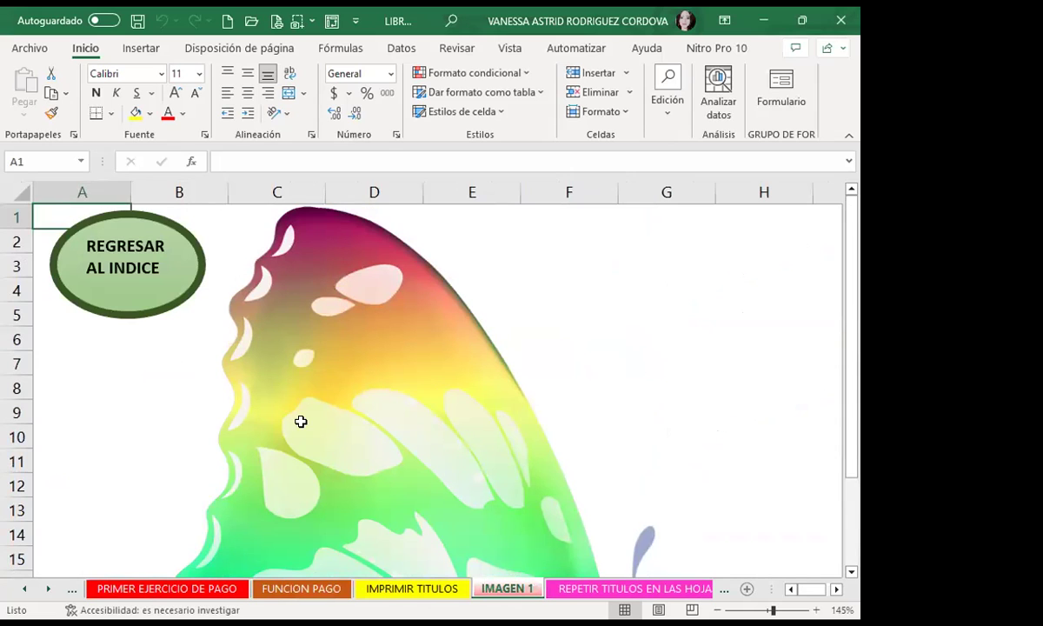
pyautogui.click(124, 261)
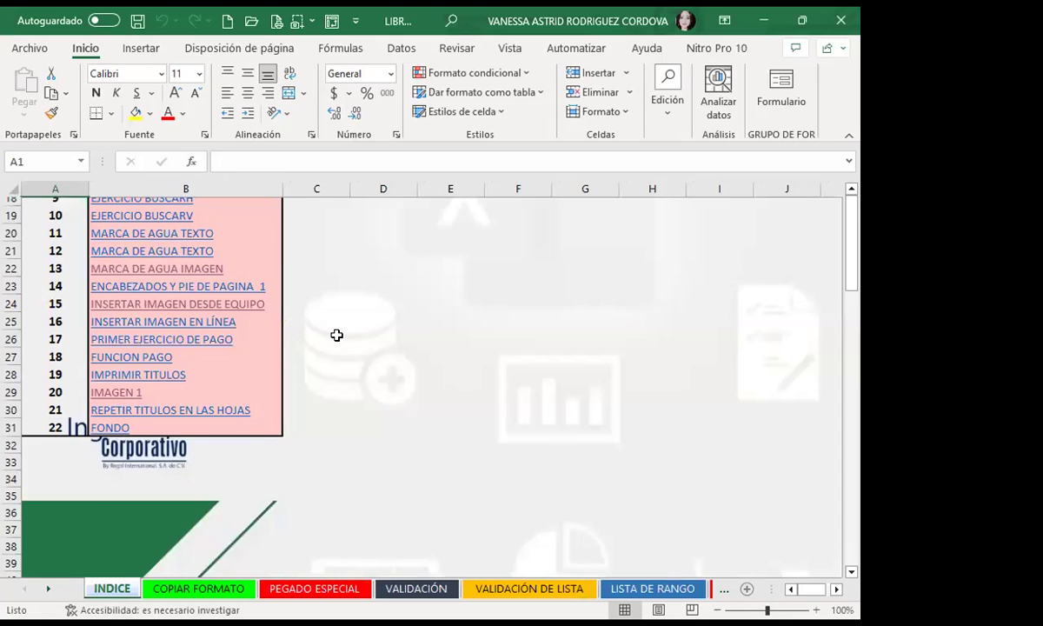
# Step: Hyperlink the COPIAR FORMATO entry in B10 to the COPIAR FORMATO sheet
pyautogui.click(375, 315)
pyautogui.moveTo(851, 261)
pyautogui.mouseDown()
pyautogui.moveTo(849, 382)
pyautogui.moveTo(849, 261)
pyautogui.mouseUp()
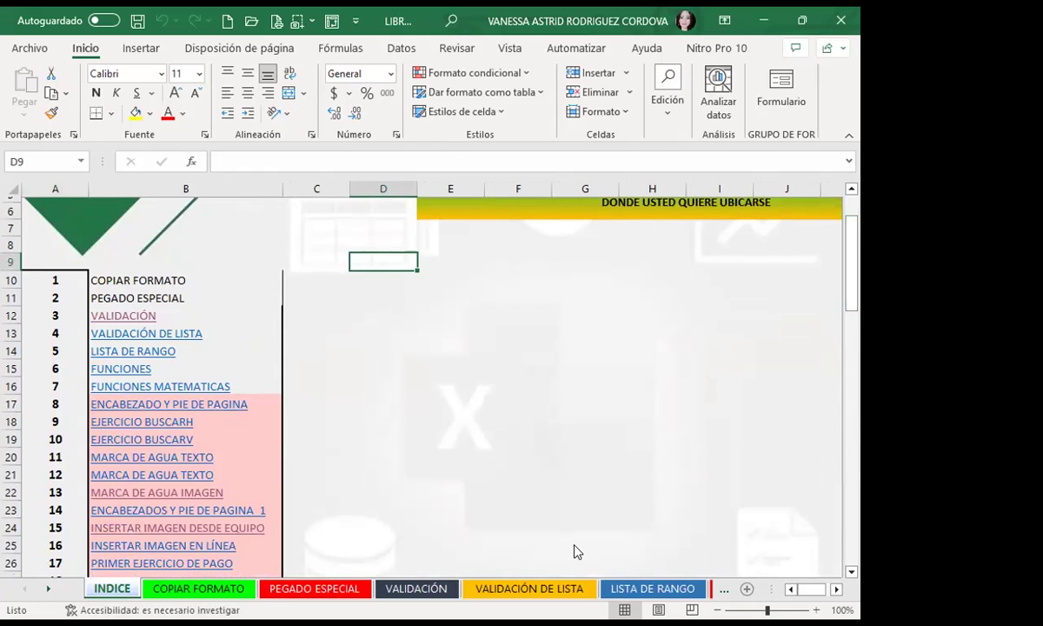
pyautogui.click(122, 280)
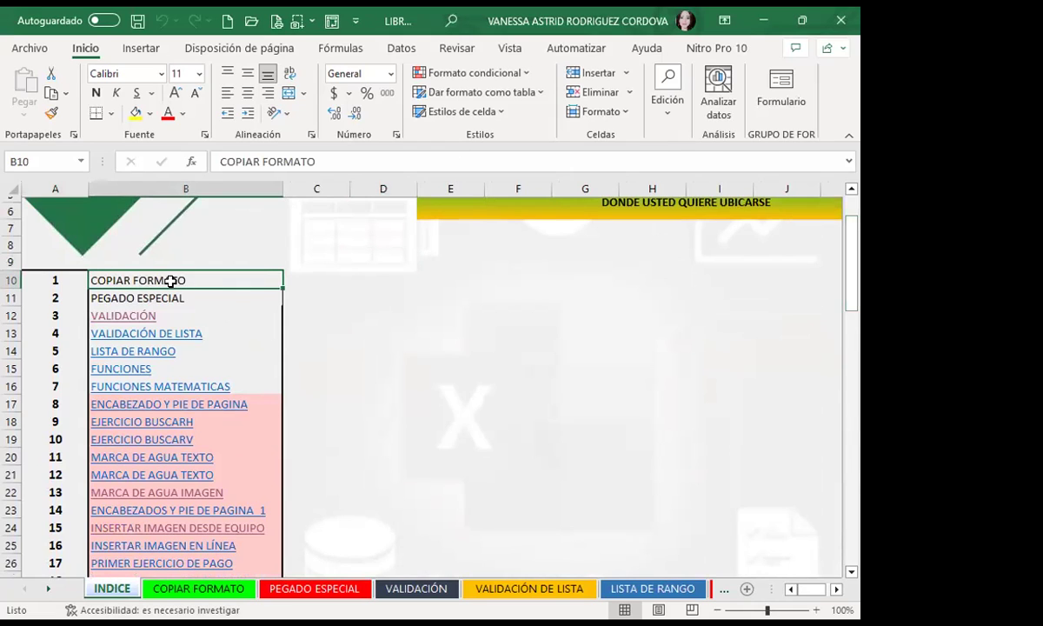
pyautogui.click(141, 48)
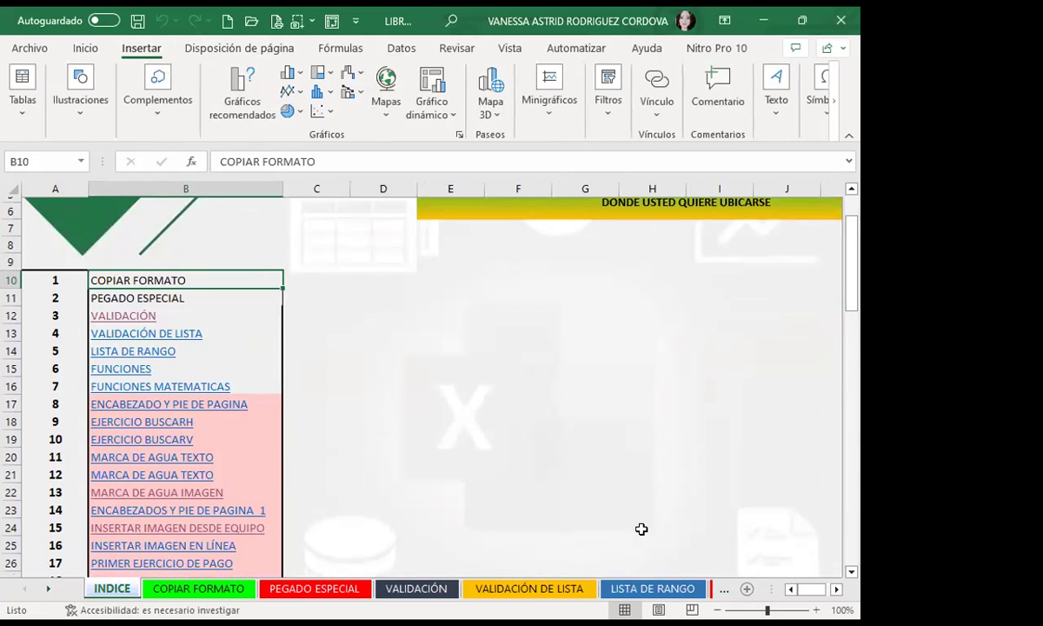
pyautogui.click(657, 82)
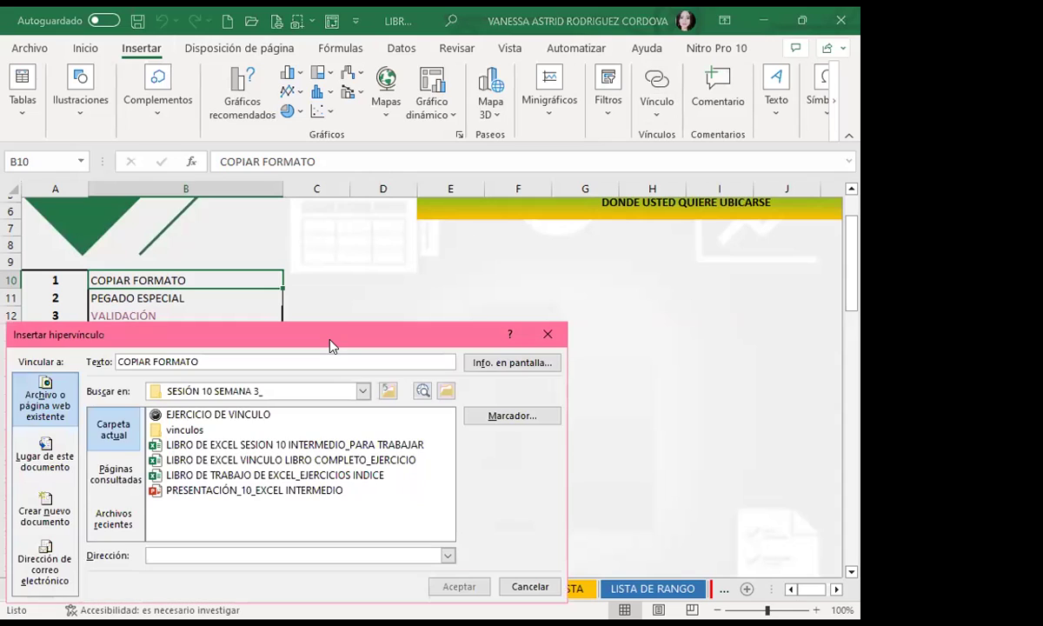
pyautogui.moveTo(329, 346); pyautogui.dragTo(523, 188)
pyautogui.click(239, 297)
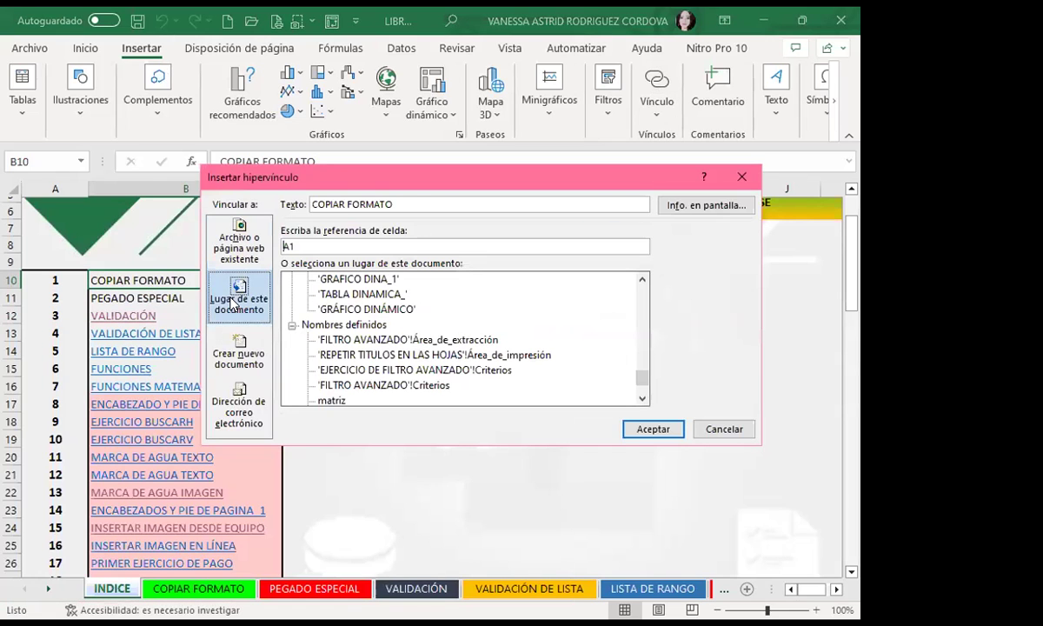
pyautogui.moveTo(642, 377); pyautogui.dragTo(644, 274)
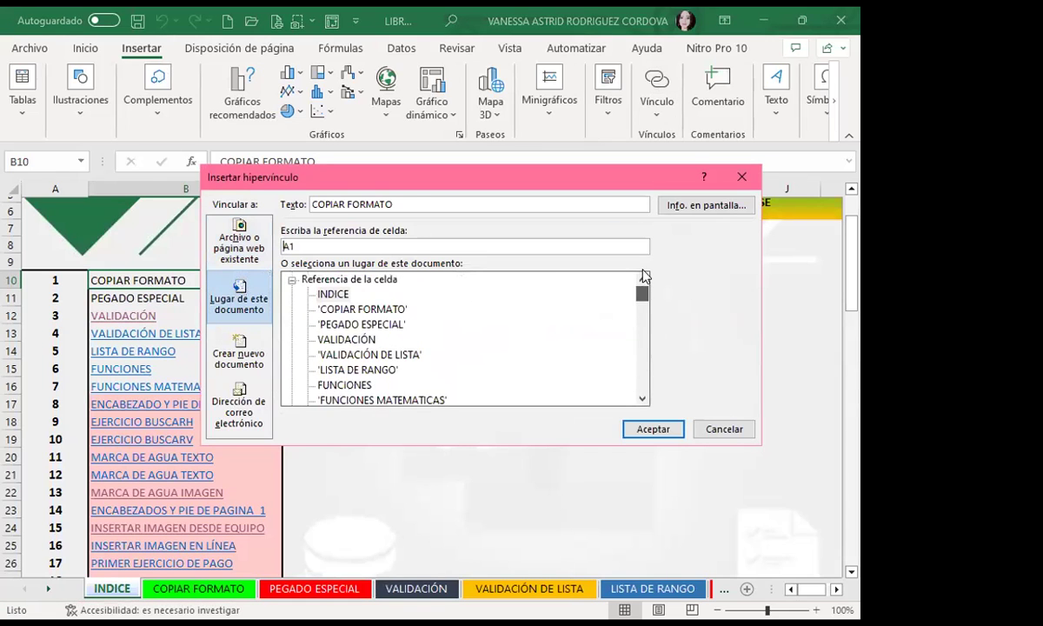
pyautogui.click(339, 308)
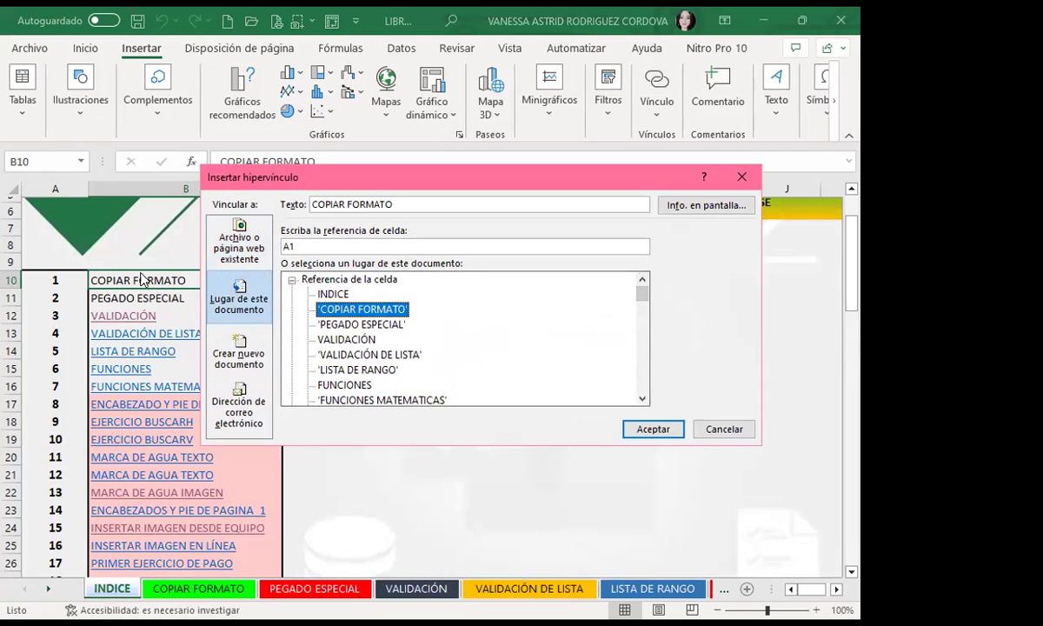
pyautogui.click(654, 429)
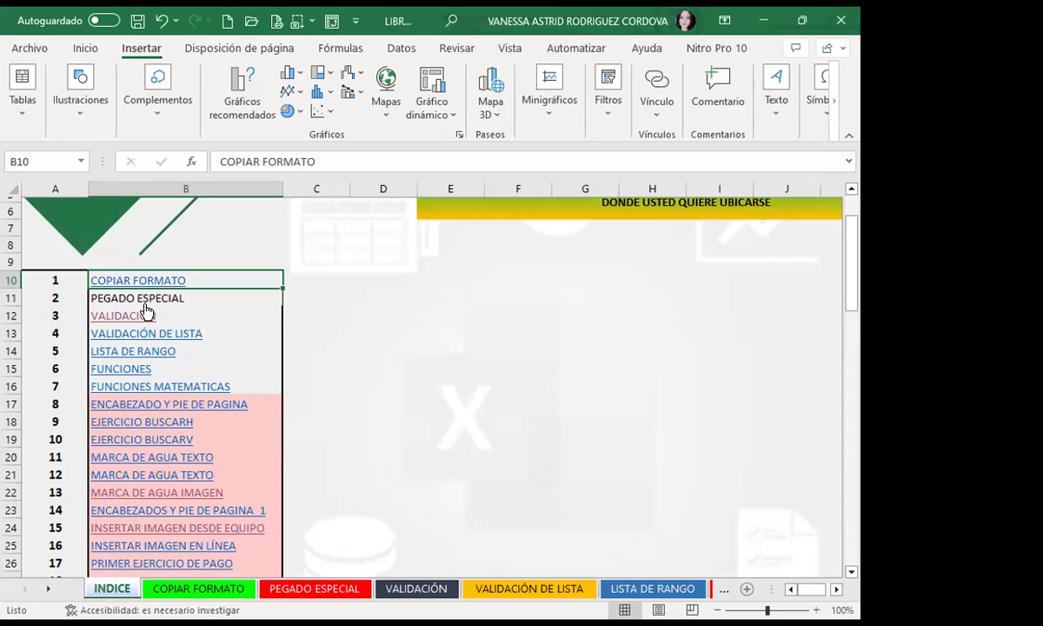
# Step: Hyperlink the PEGADO ESPECIAL entry in B11 to the 'PEGADO ESPECIAL' sheet
pyautogui.click(143, 298)
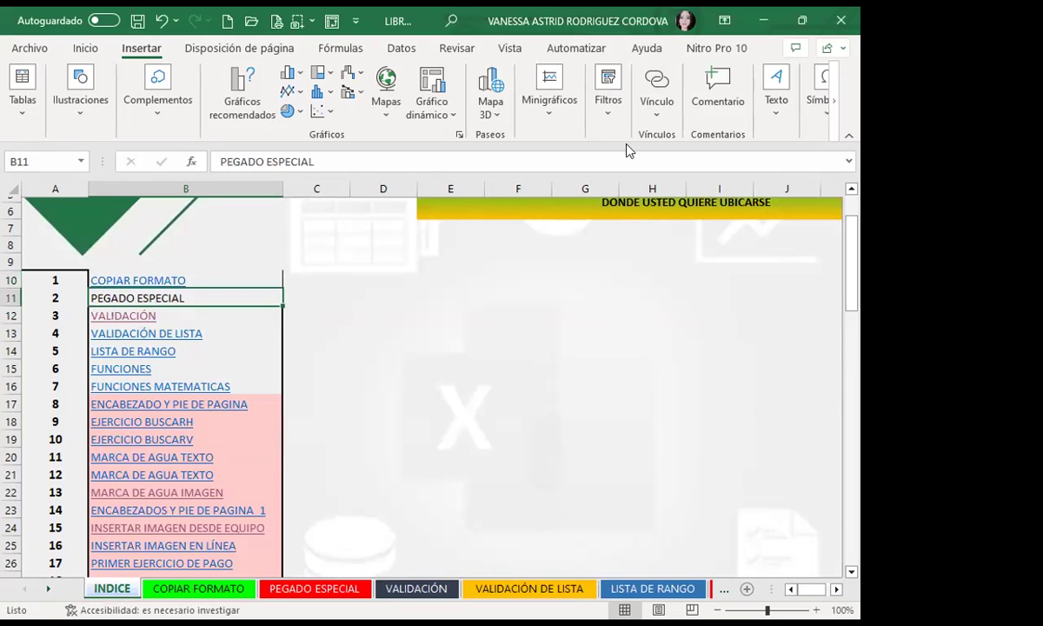
pyautogui.click(656, 87)
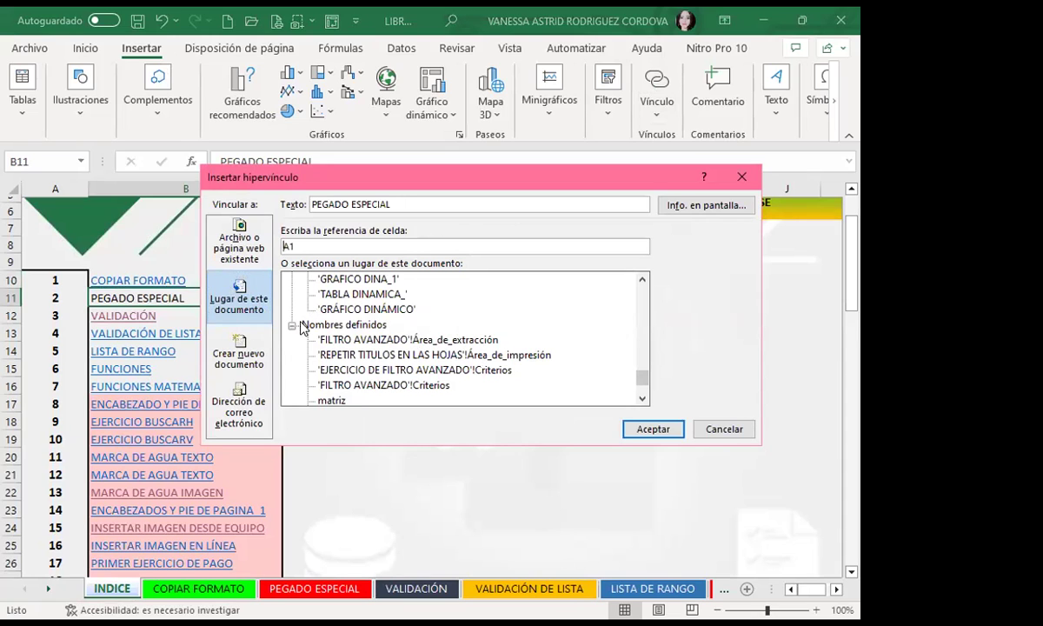
pyautogui.moveTo(642, 377); pyautogui.dragTo(650, 285)
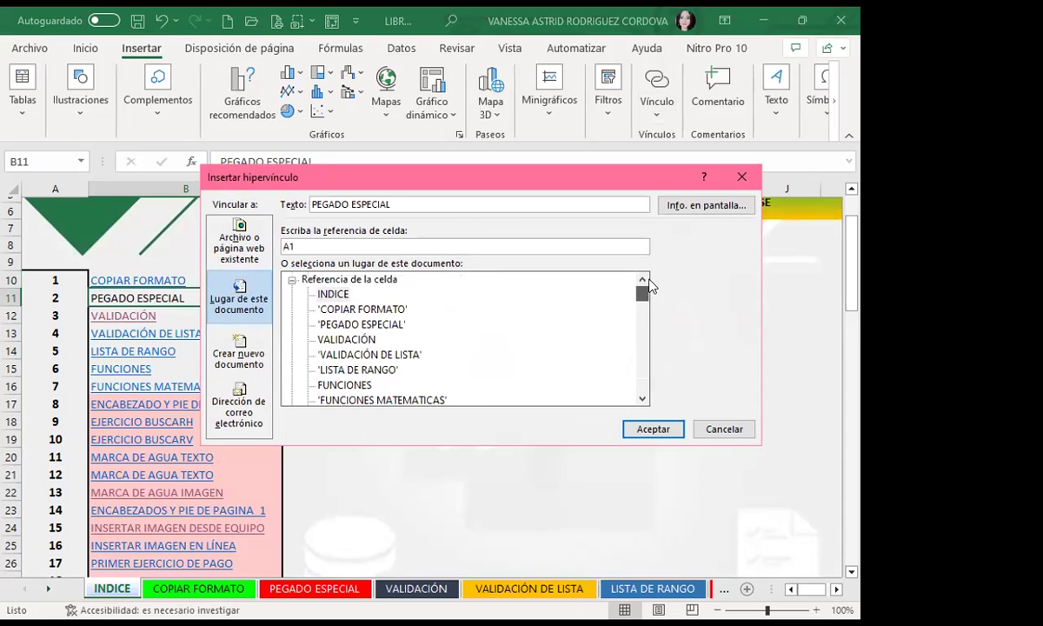
pyautogui.click(344, 325)
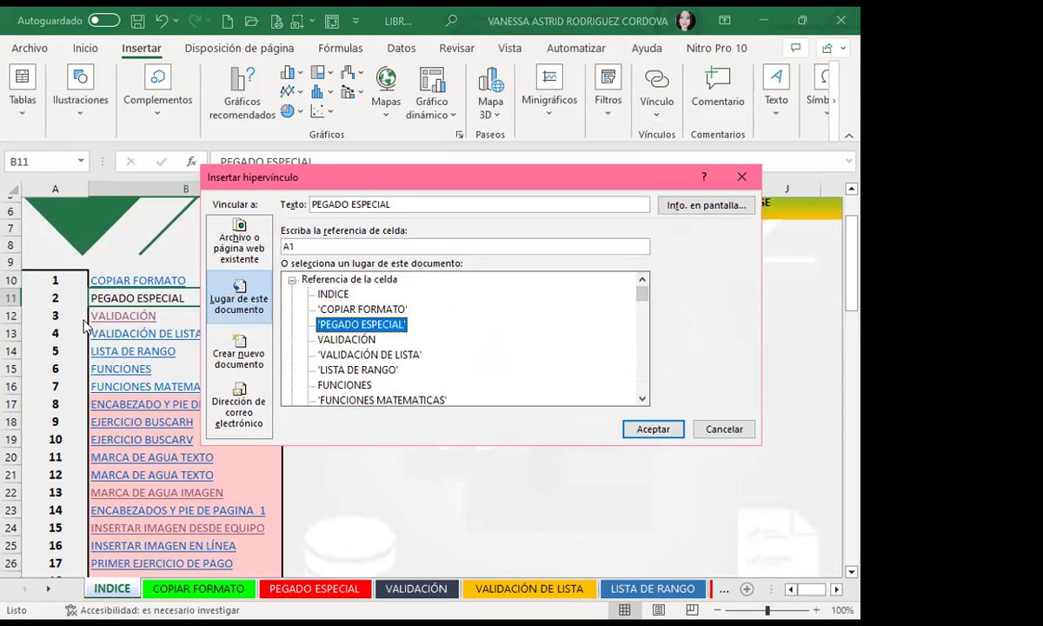
pyautogui.click(653, 429)
pyautogui.click(348, 351)
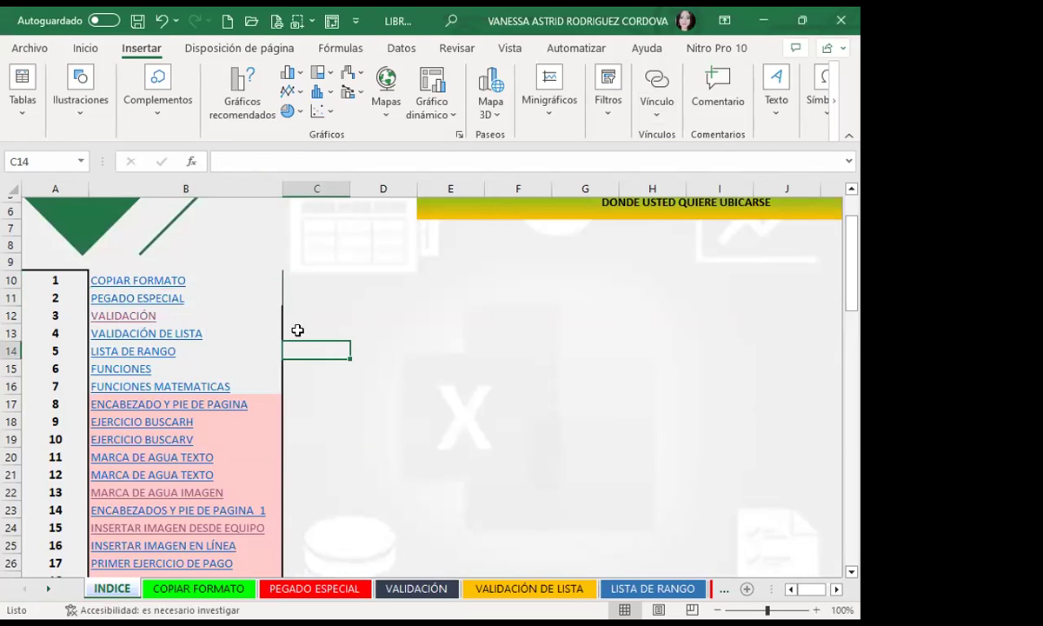
# Step: Check the COPIAR FORMATO link and return to INDICE with its button
pyautogui.click(113, 278)
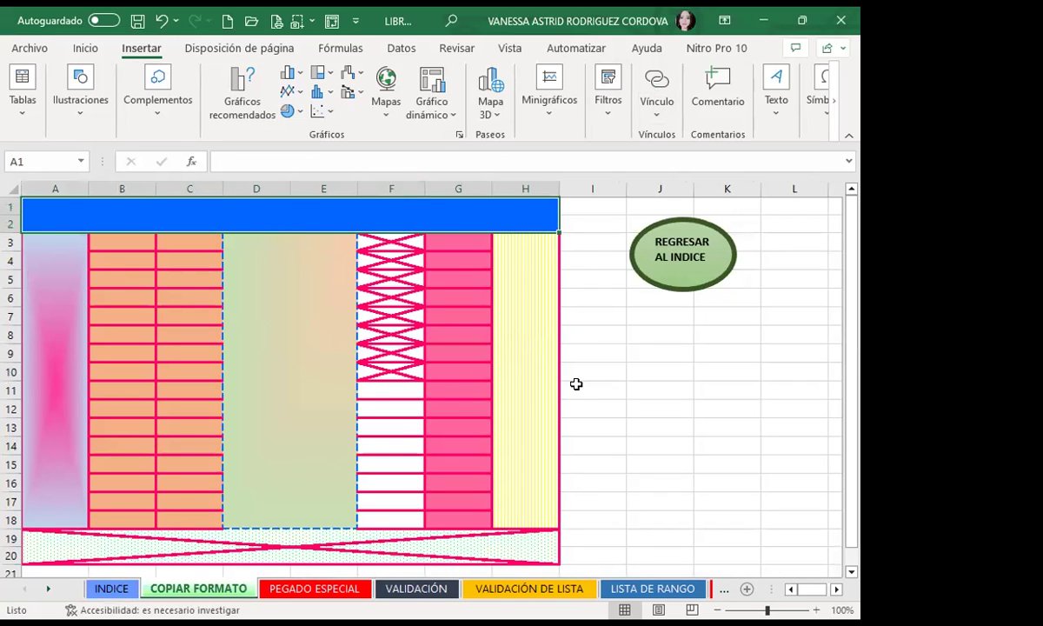
pyautogui.click(673, 253)
pyautogui.click(378, 374)
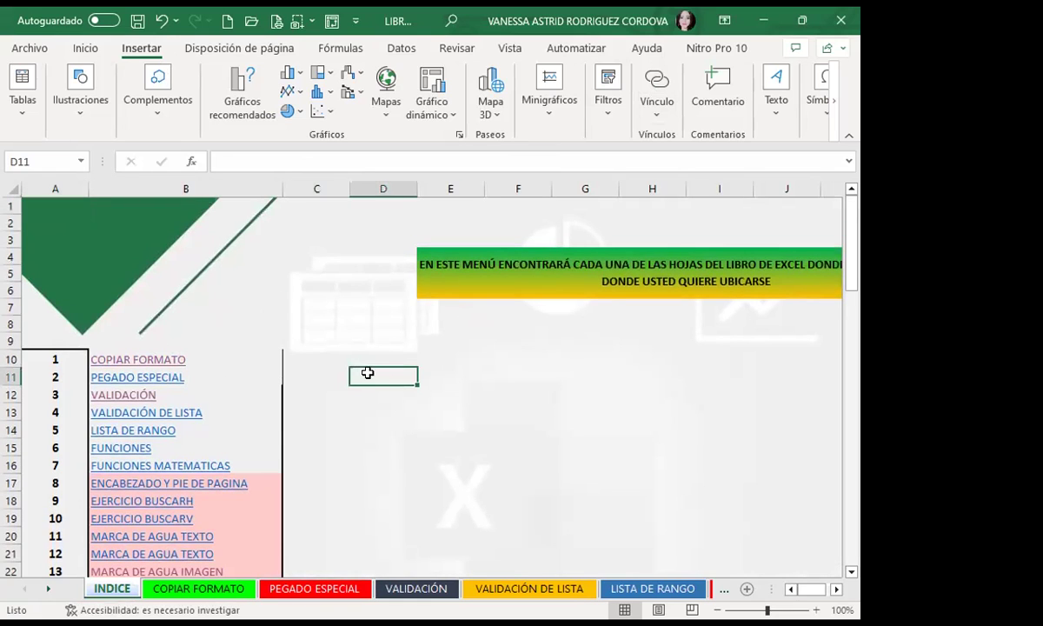
# Step: Open the LISTA DE RANGO sheet through its INDICE hyperlink
pyautogui.click(135, 430)
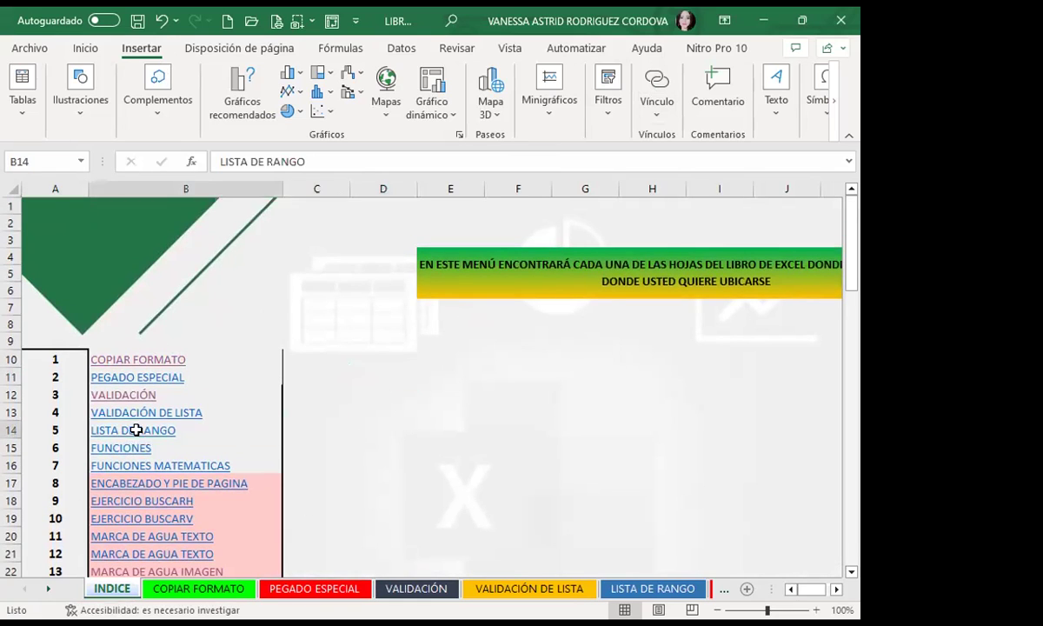
pyautogui.click(566, 390)
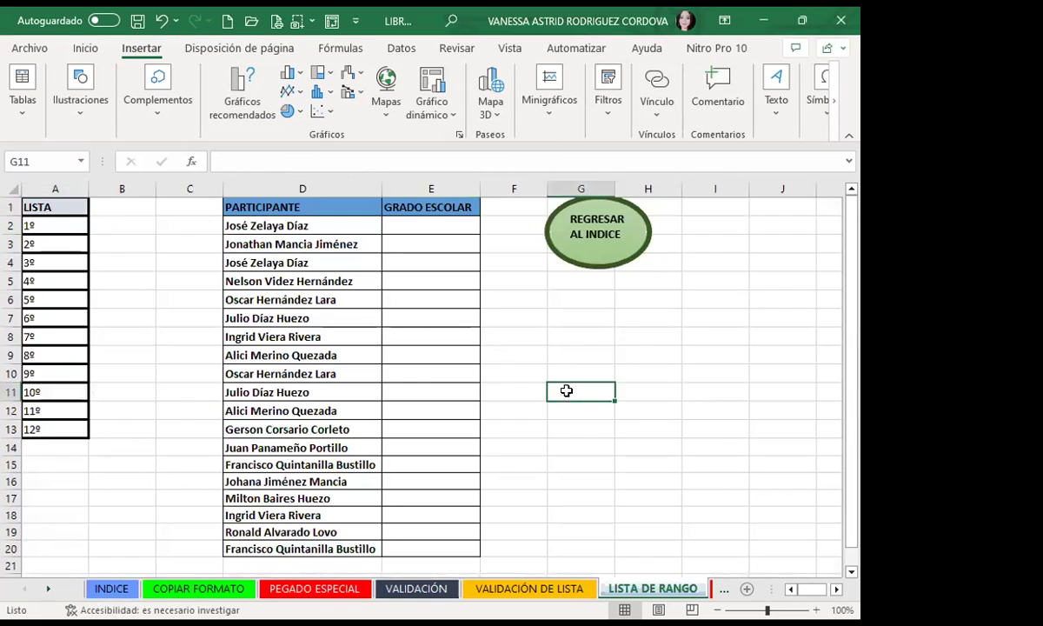
pyautogui.click(562, 263)
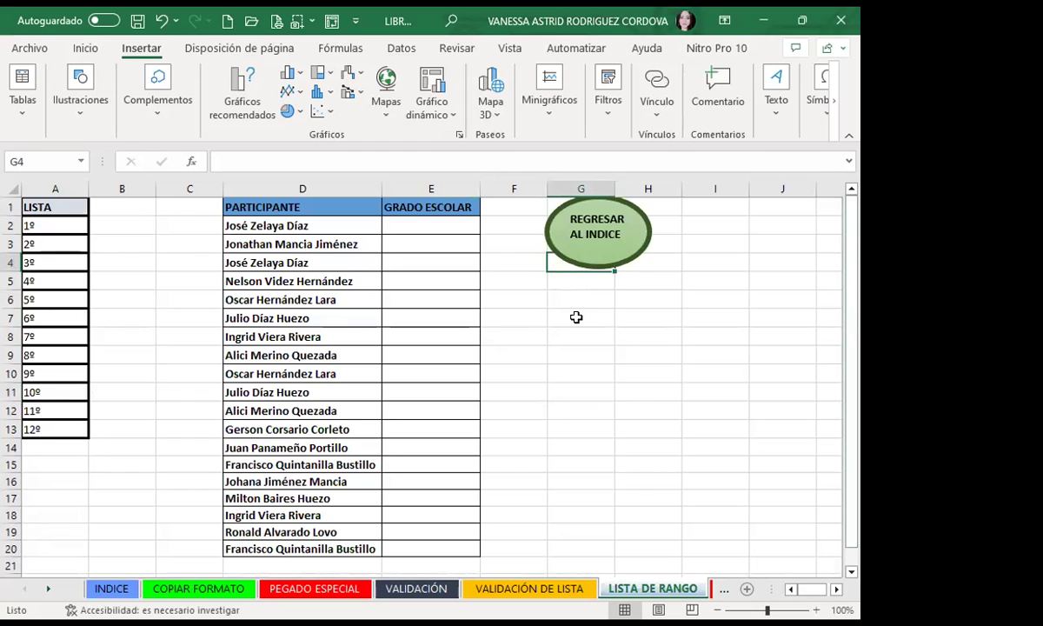
pyautogui.click(576, 317)
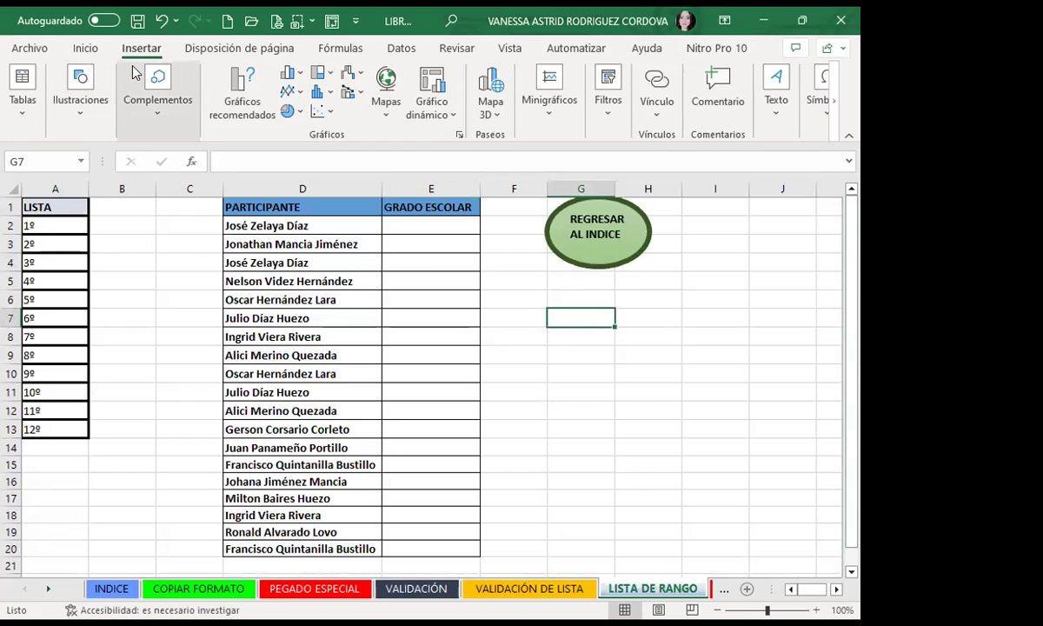
# Step: Draw a trial ellipse below the REGRESAR AL INDICE button on LISTA DE RANGO
pyautogui.click(66, 113)
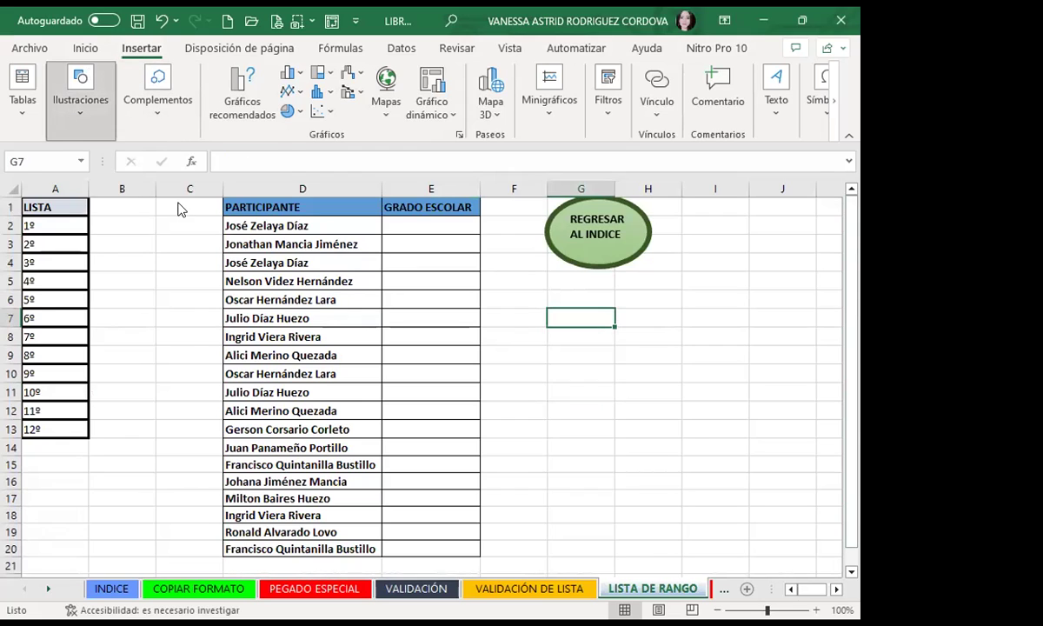
pyautogui.click(118, 193)
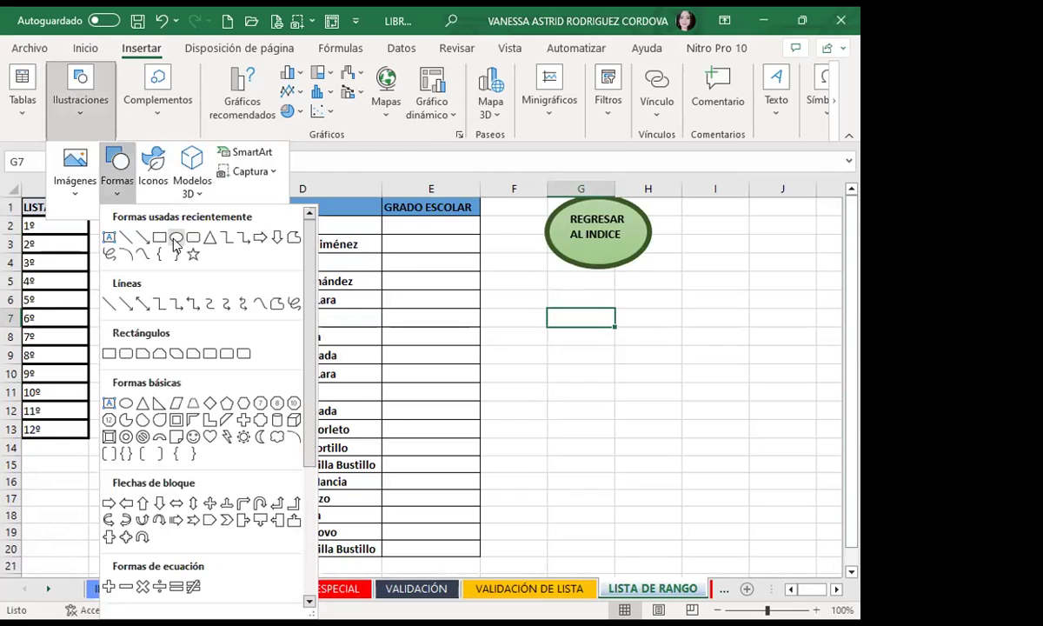
pyautogui.moveTo(554, 290); pyautogui.dragTo(697, 401)
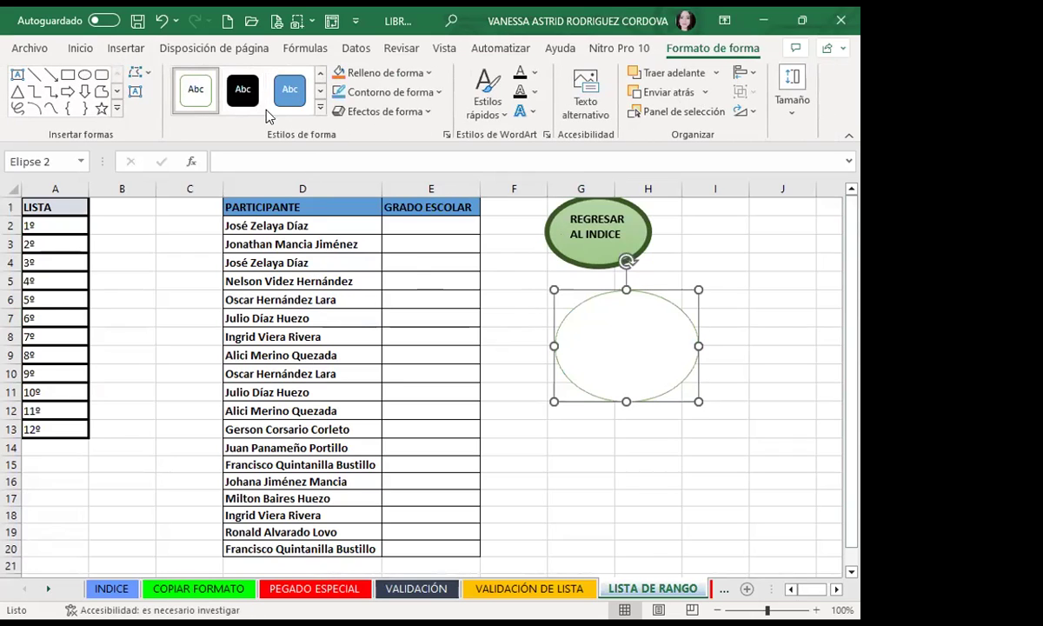
pyautogui.rightClick(595, 339)
pyautogui.press('Escape')
pyautogui.click(617, 422)
pyautogui.click(593, 384)
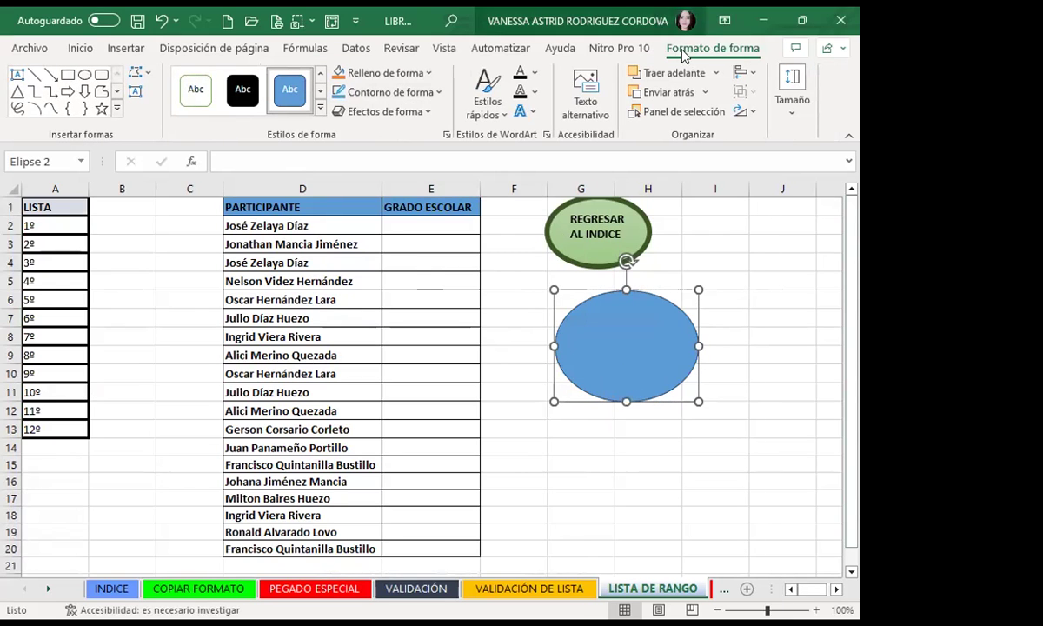
# Step: Cancel linking the ellipse to INDICE and delete the ellipse
pyautogui.click(113, 50)
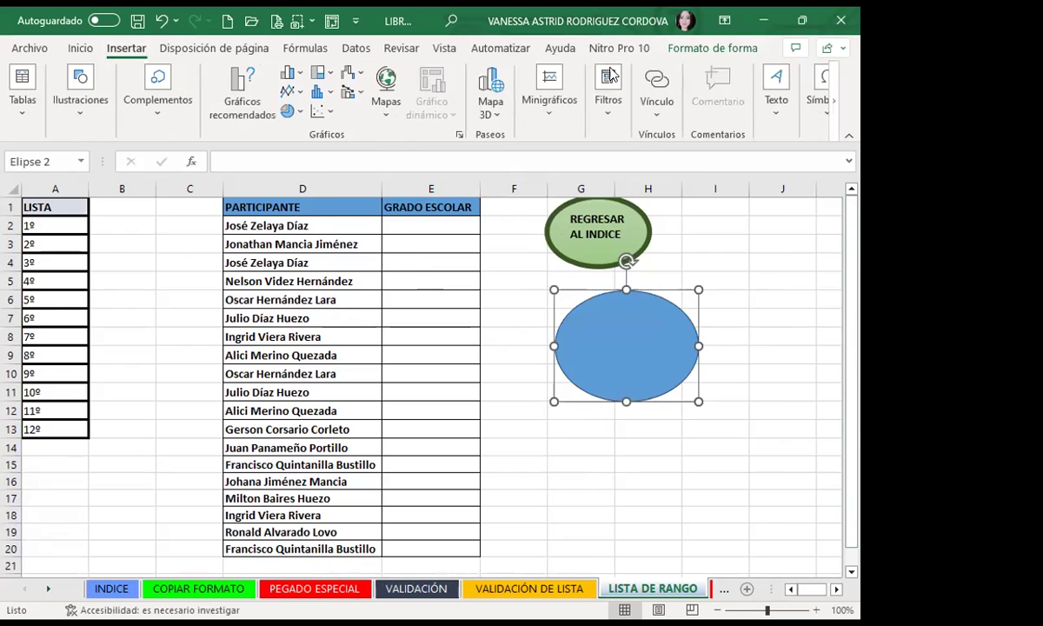
pyautogui.click(670, 85)
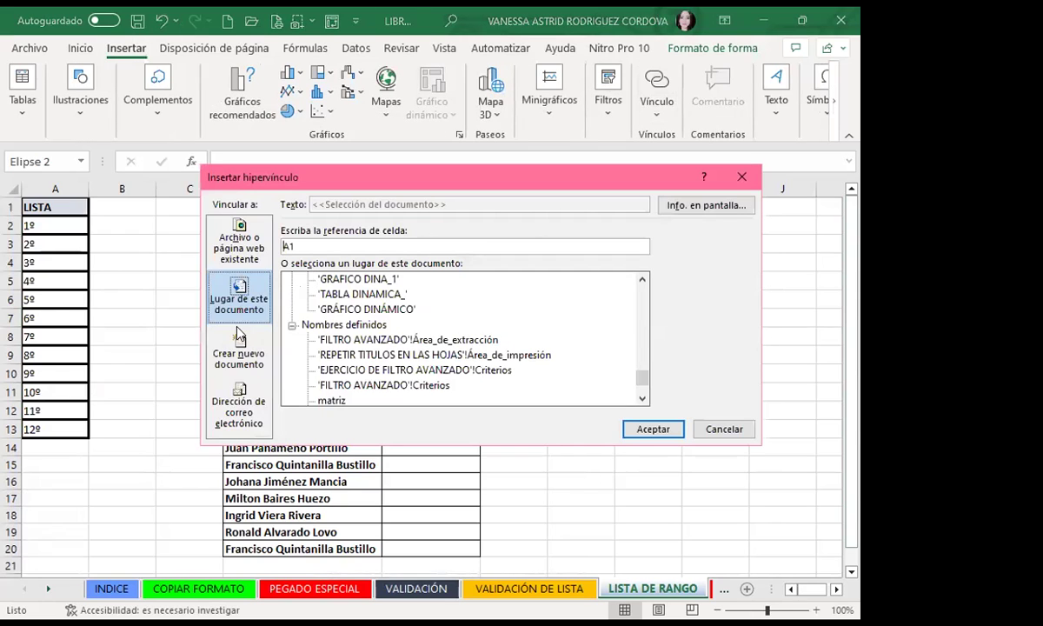
pyautogui.moveTo(641, 378); pyautogui.dragTo(641, 283)
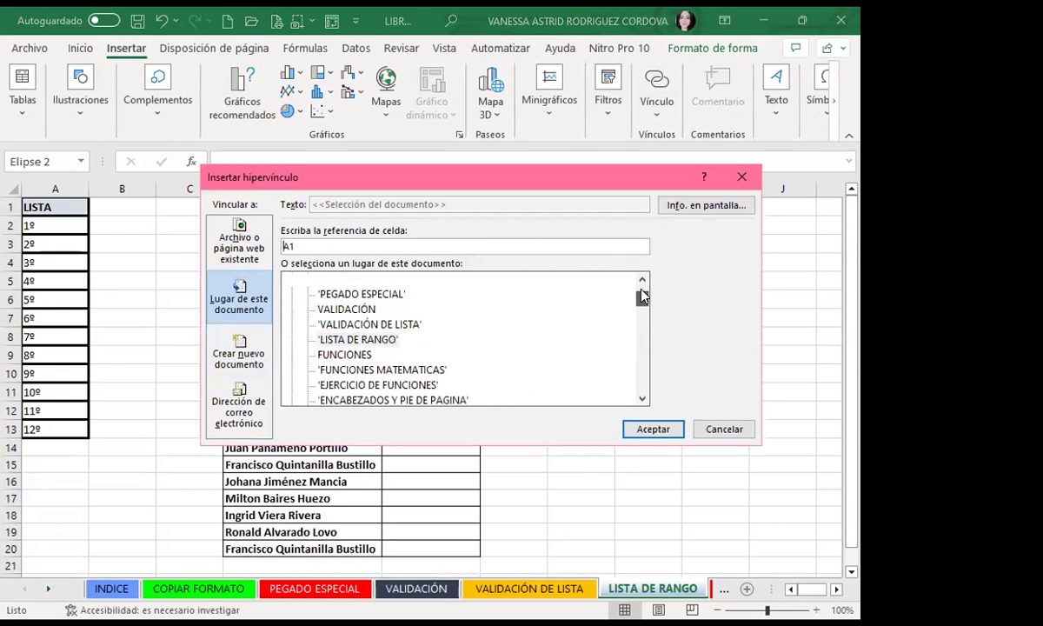
pyautogui.click(335, 295)
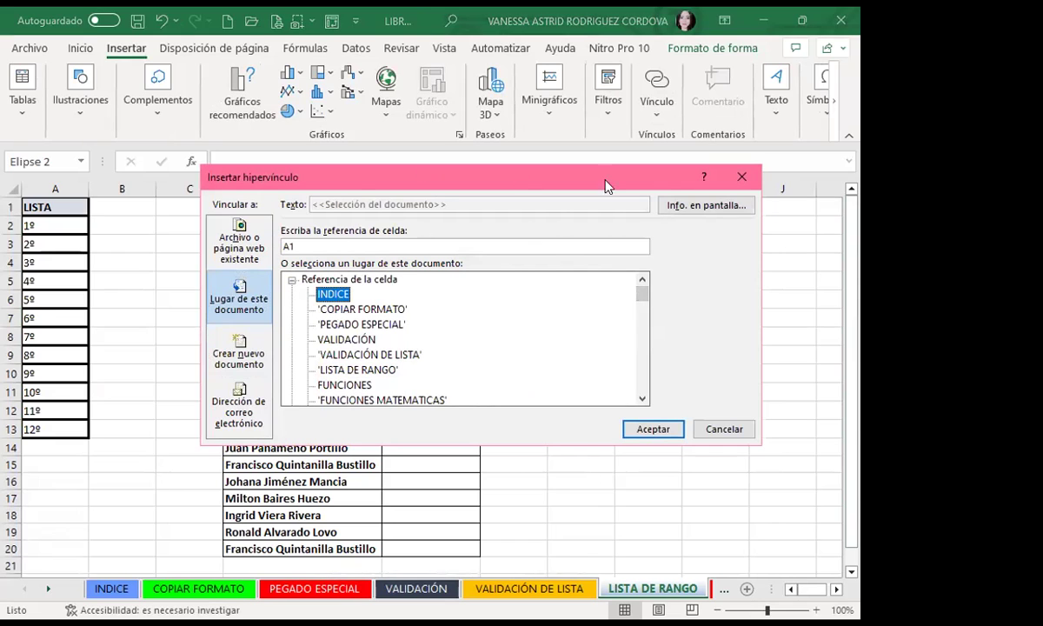
pyautogui.click(705, 427)
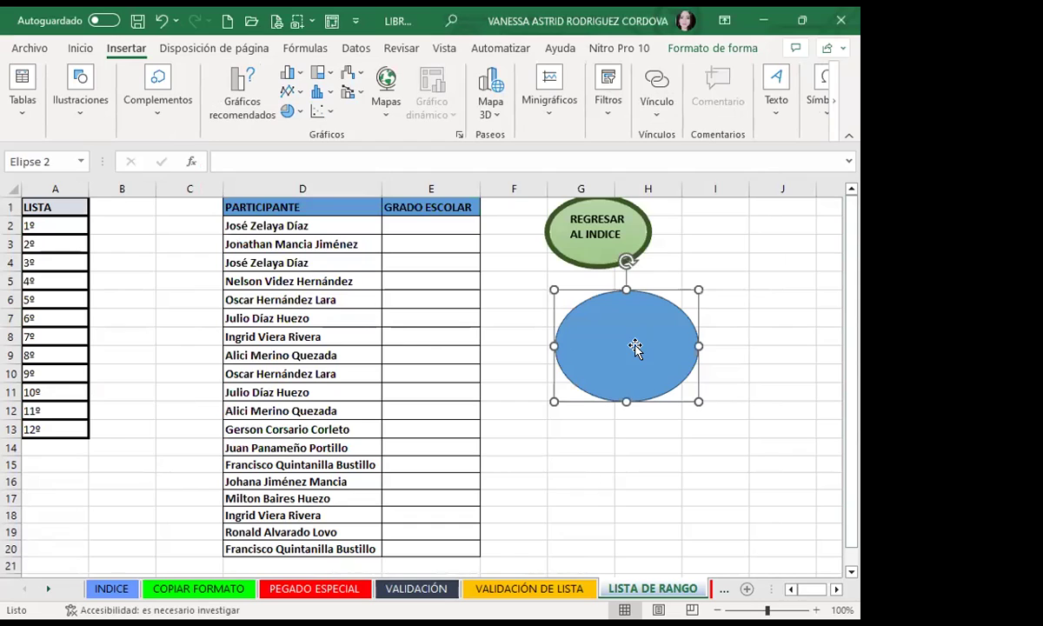
pyautogui.press('Delete')
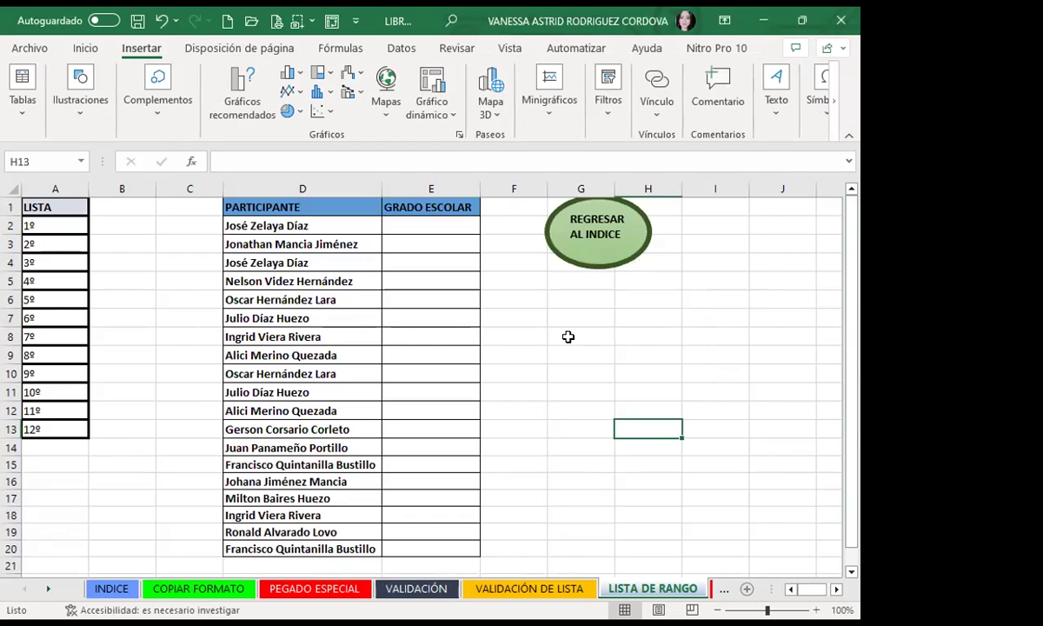
pyautogui.click(593, 246)
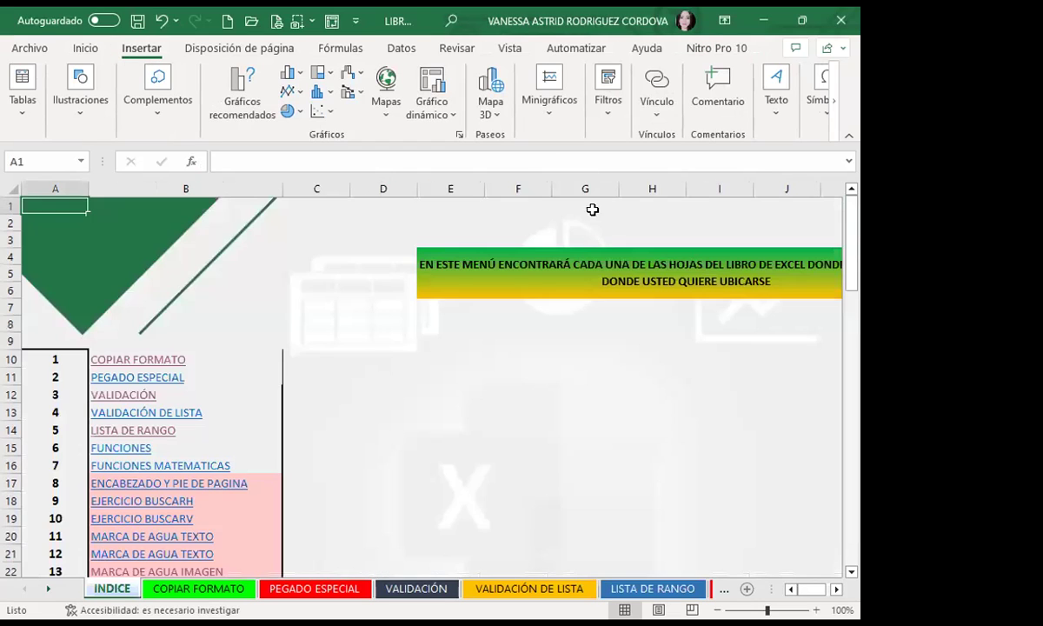
pyautogui.click(357, 415)
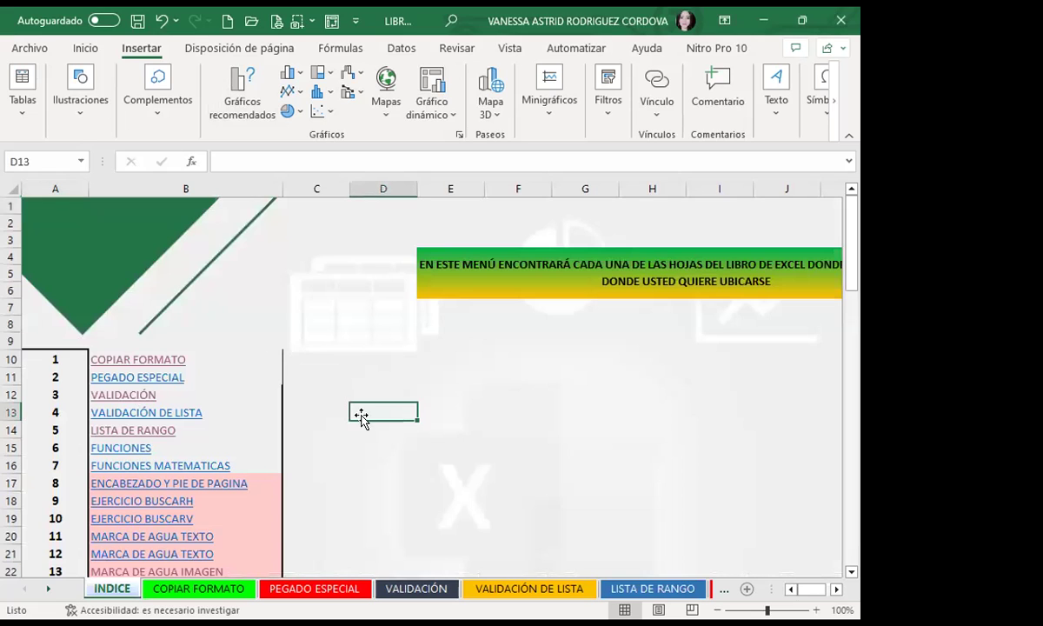
pyautogui.scroll(-4, 221, 418)
pyautogui.scroll(-5, 304, 411)
pyautogui.scroll(-5, 304, 410)
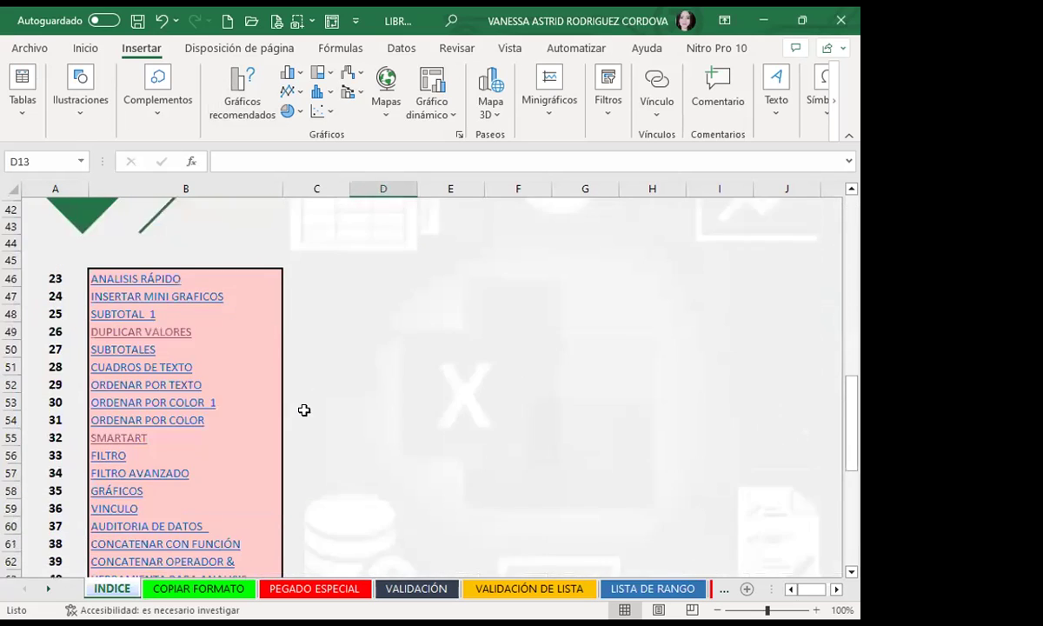
pyautogui.scroll(-3, 304, 411)
pyautogui.scroll(-3, 304, 411)
pyautogui.scroll(-6, 305, 412)
pyautogui.scroll(-1, 305, 412)
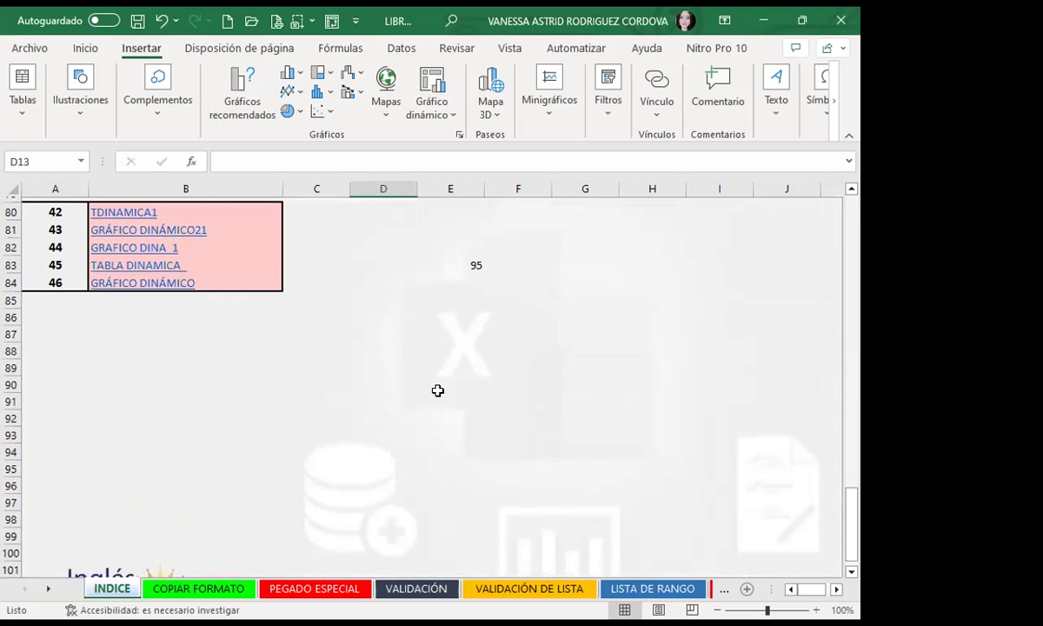
pyautogui.scroll(3, 344, 394)
pyautogui.scroll(4, 346, 394)
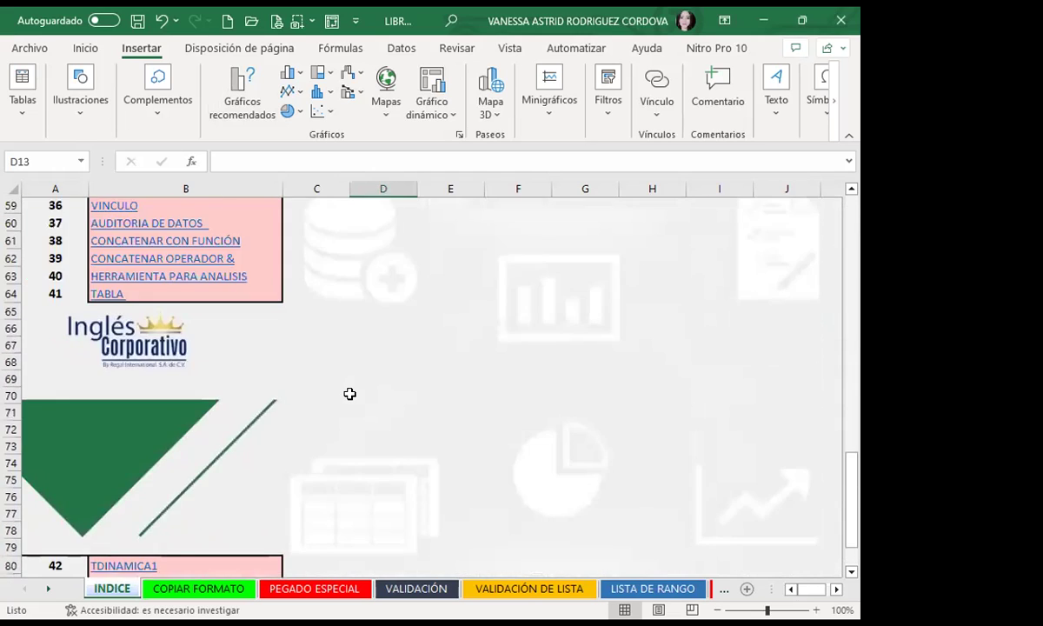
pyautogui.scroll(8, 350, 394)
pyautogui.scroll(7, 349, 393)
pyautogui.scroll(5, 353, 394)
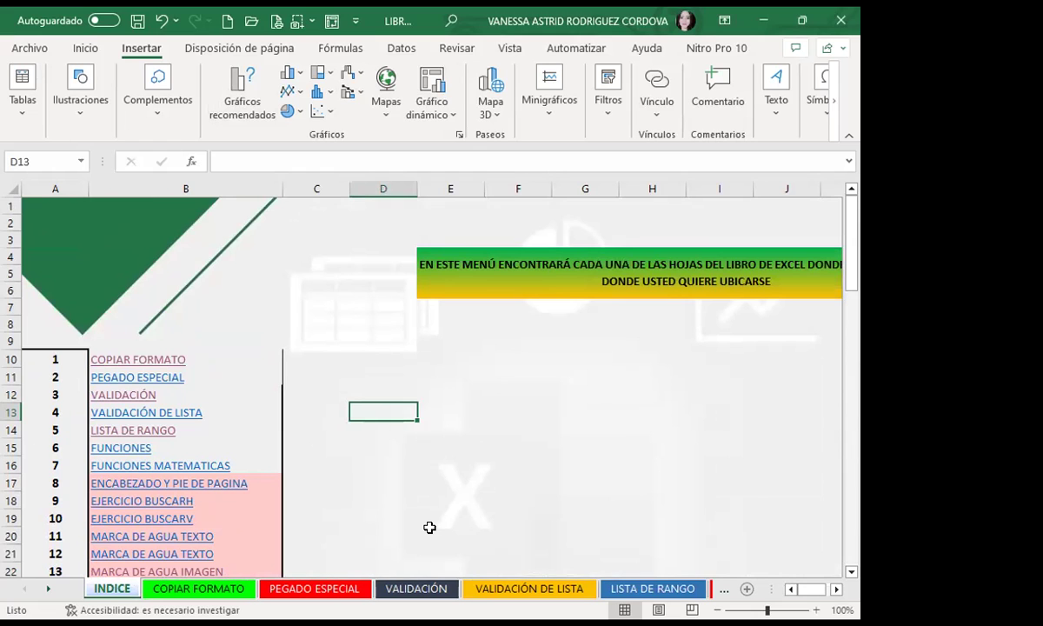
# Step: Scroll the sheet tabs to PRIMER EJERCICIO DE PAGO, check its return button, then switch to Firefox
pyautogui.click(723, 589)
pyautogui.click(723, 589)
pyautogui.click(723, 589)
pyautogui.click(724, 591)
pyautogui.click(723, 591)
pyautogui.click(723, 591)
pyautogui.click(723, 591)
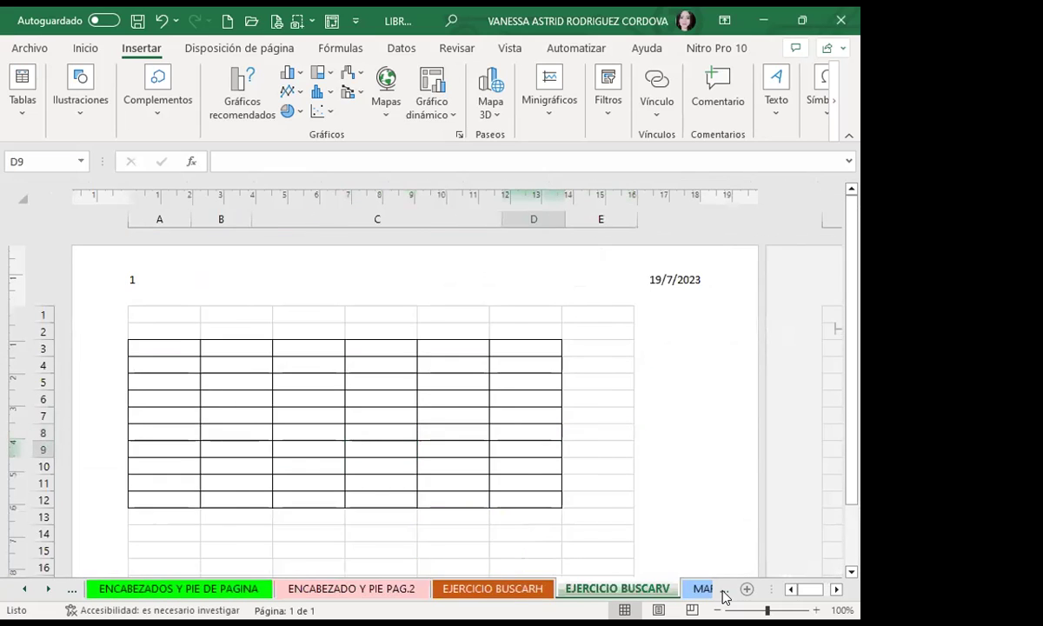
pyautogui.click(723, 591)
pyautogui.click(723, 591)
pyautogui.click(723, 591)
pyautogui.click(723, 591)
pyautogui.click(723, 591)
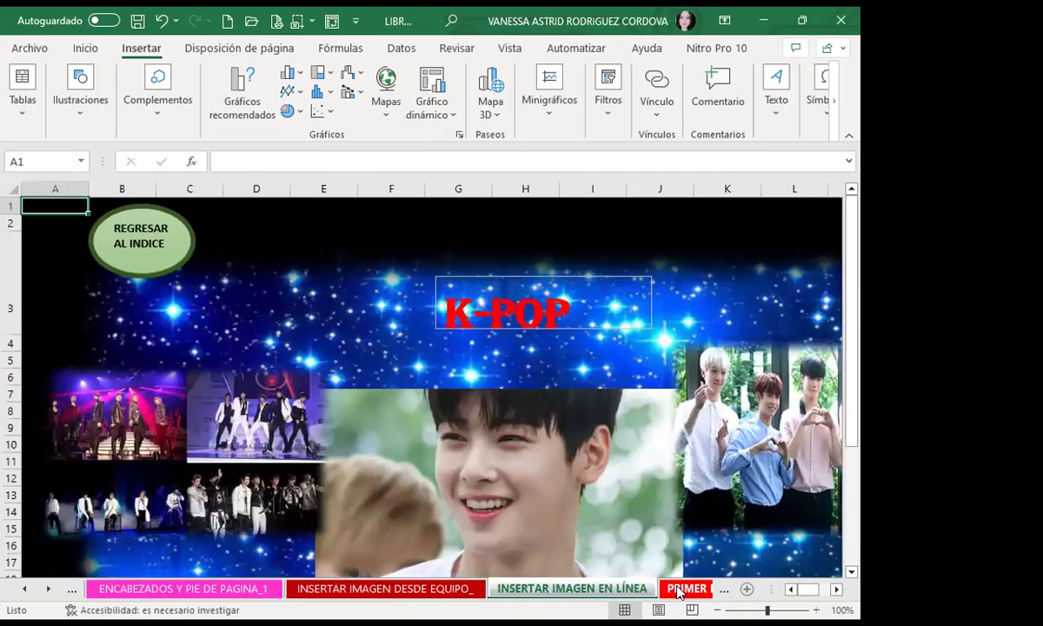
pyautogui.click(706, 590)
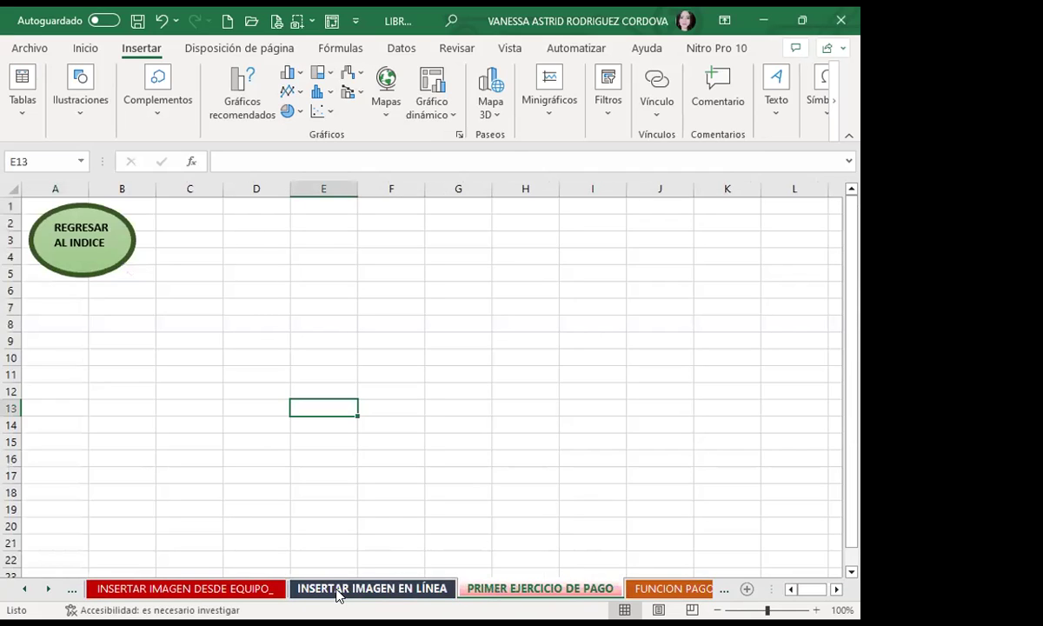
pyautogui.click(375, 272)
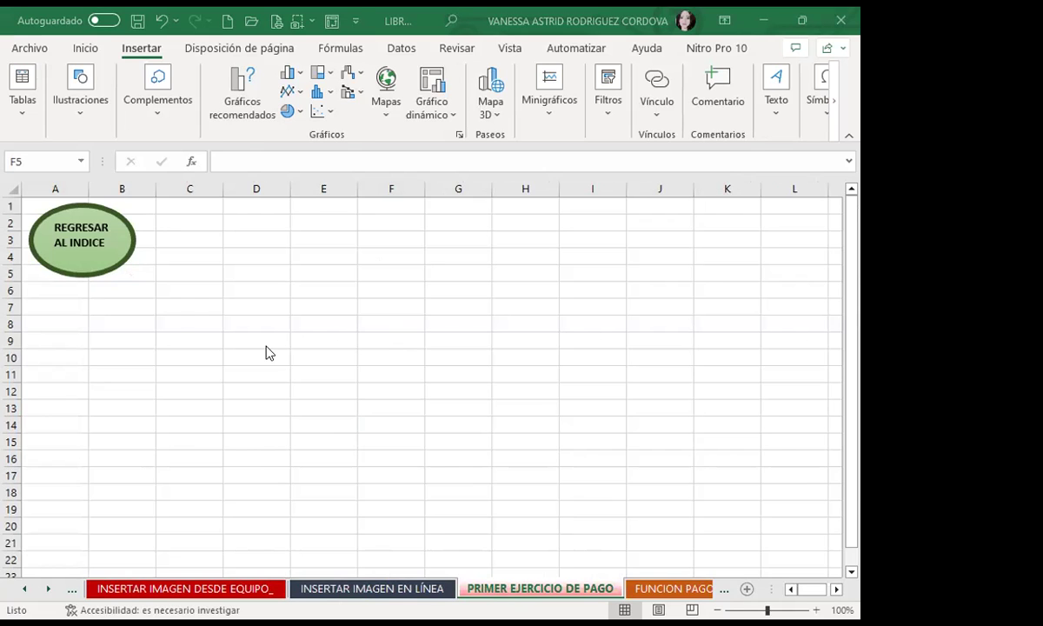
pyautogui.hotkey('alt', 'Tab')
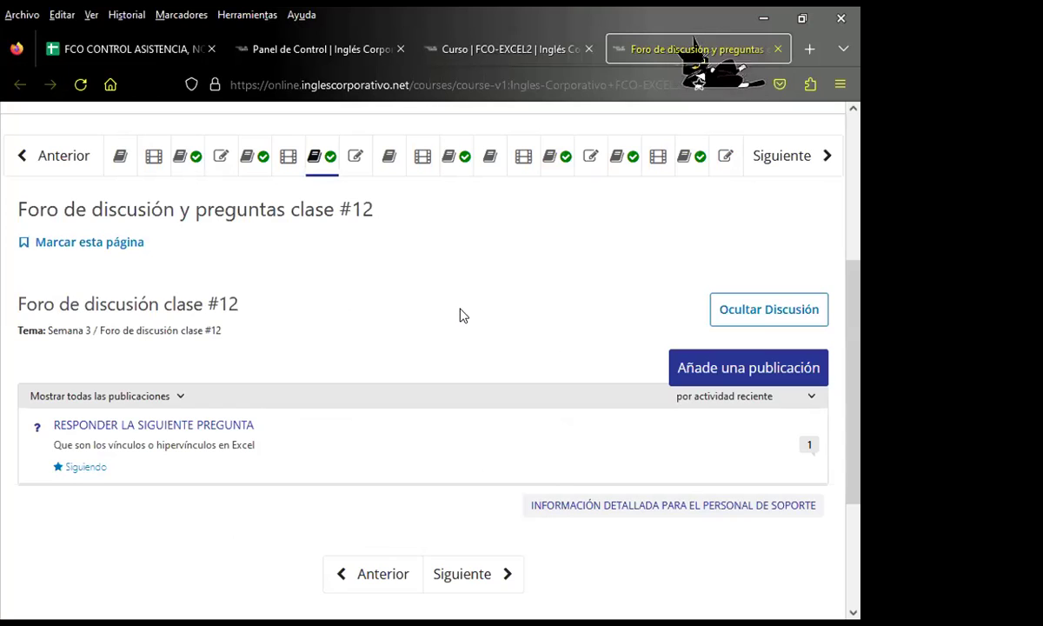